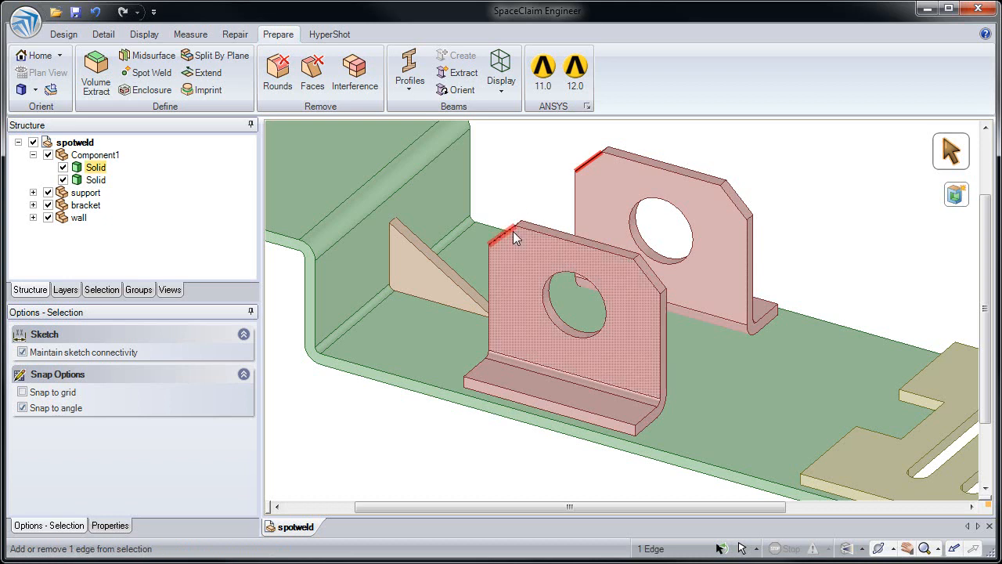
Make the two red Component1 brackets transparent by selecting an edge of each, then clear the selection
{"action": "left_click", "coordinate": [512, 230], "text": "ctrl"}
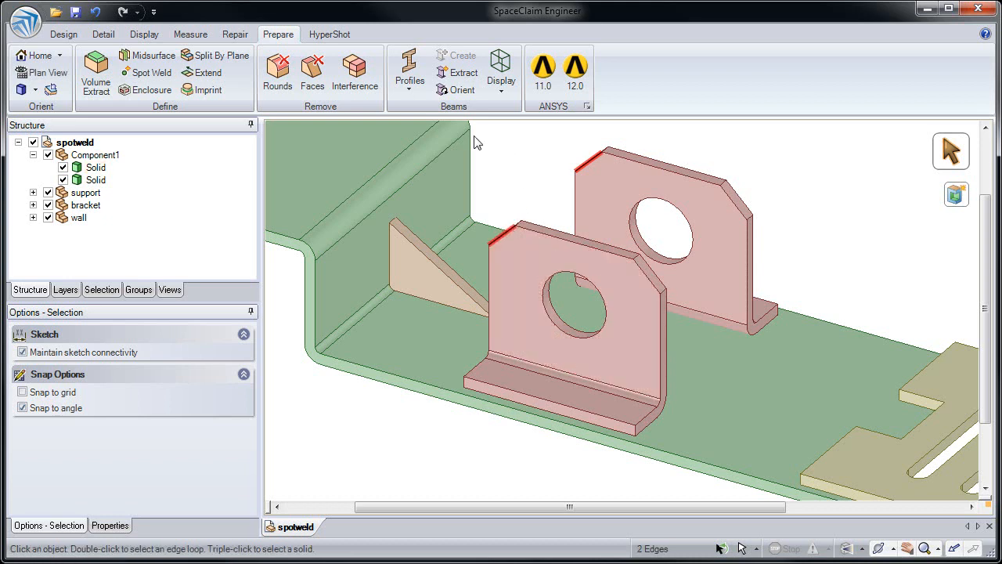
{"action": "scroll", "coordinate": [221, 61], "scroll_direction": "down", "scroll_amount": 1}
{"action": "left_click", "coordinate": [155, 36]}
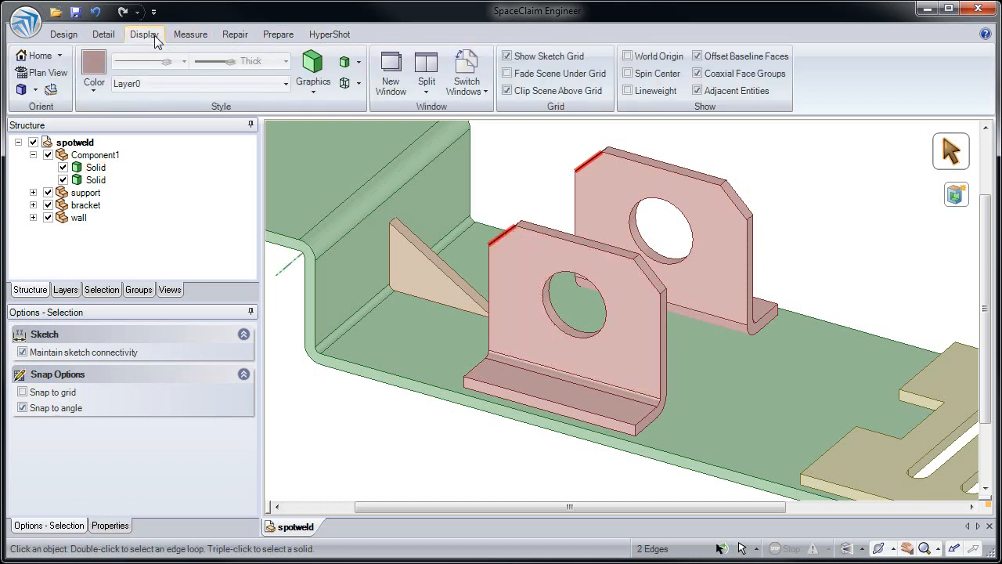
{"action": "left_click", "coordinate": [357, 62]}
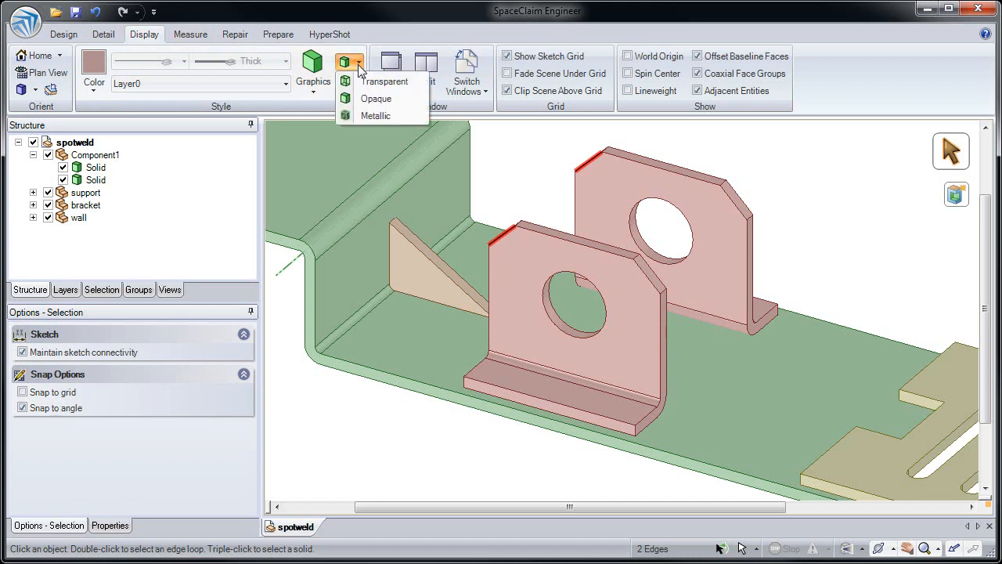
{"action": "left_click", "coordinate": [369, 82]}
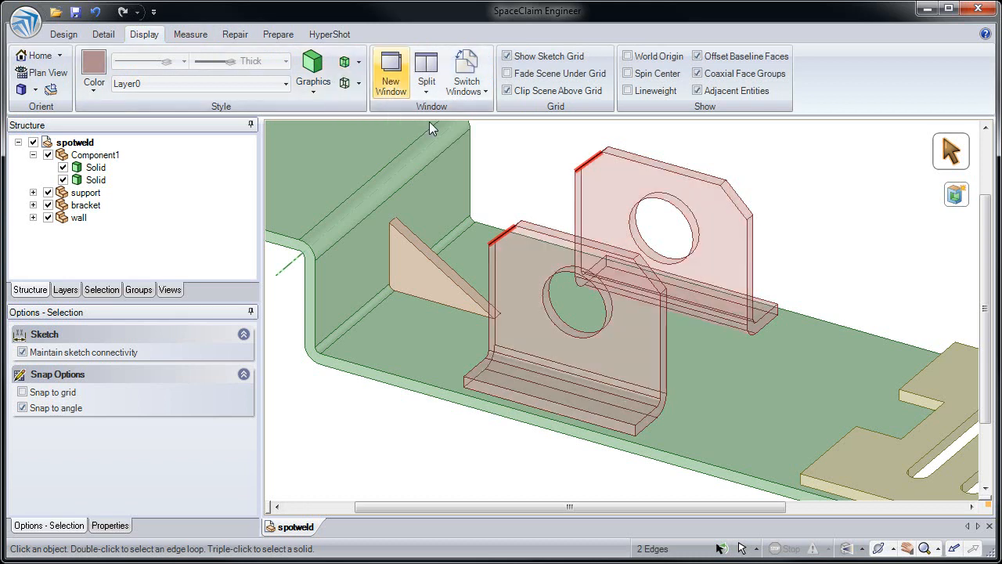
{"action": "left_click", "coordinate": [537, 186]}
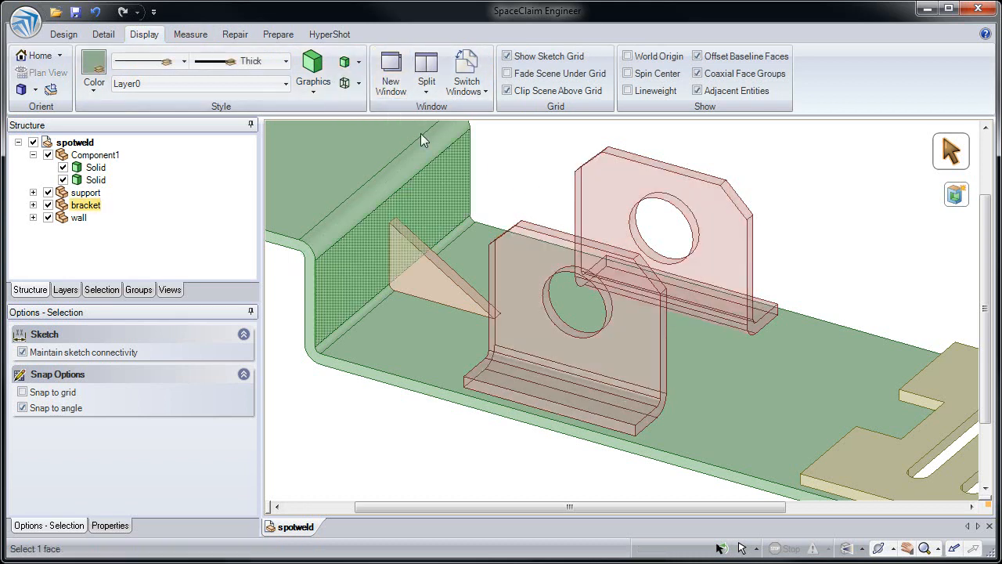
Start a spot weld with the front red bracket's bottom flange face as base and its outer bottom edge as weld edge
{"action": "left_click", "coordinate": [282, 36]}
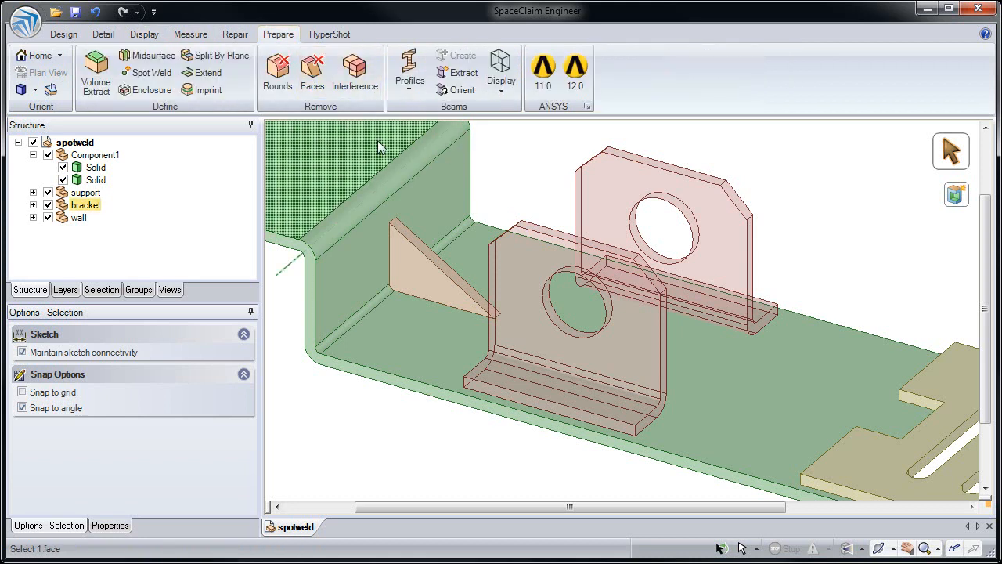
{"action": "left_click", "coordinate": [149, 72]}
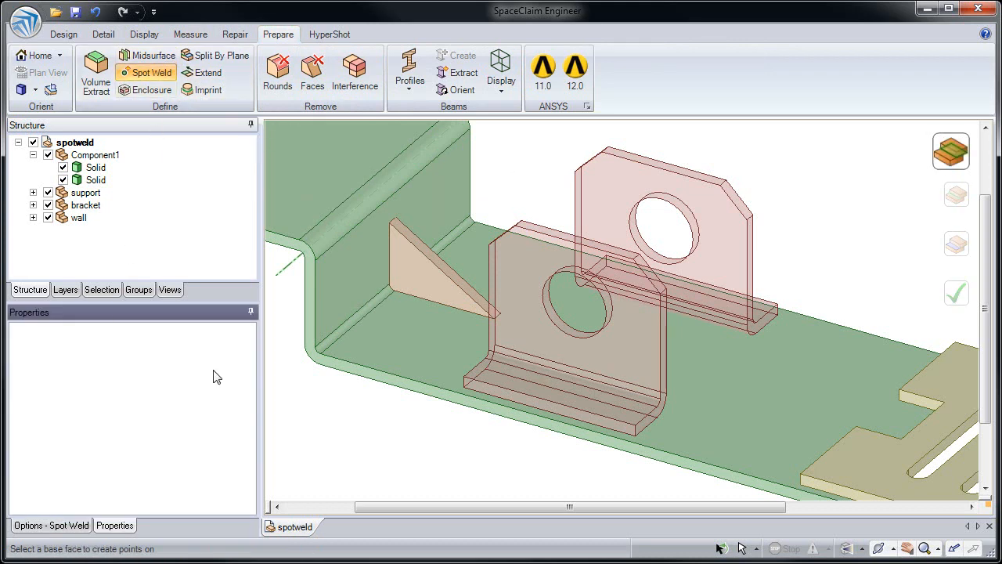
{"action": "left_click", "coordinate": [78, 525]}
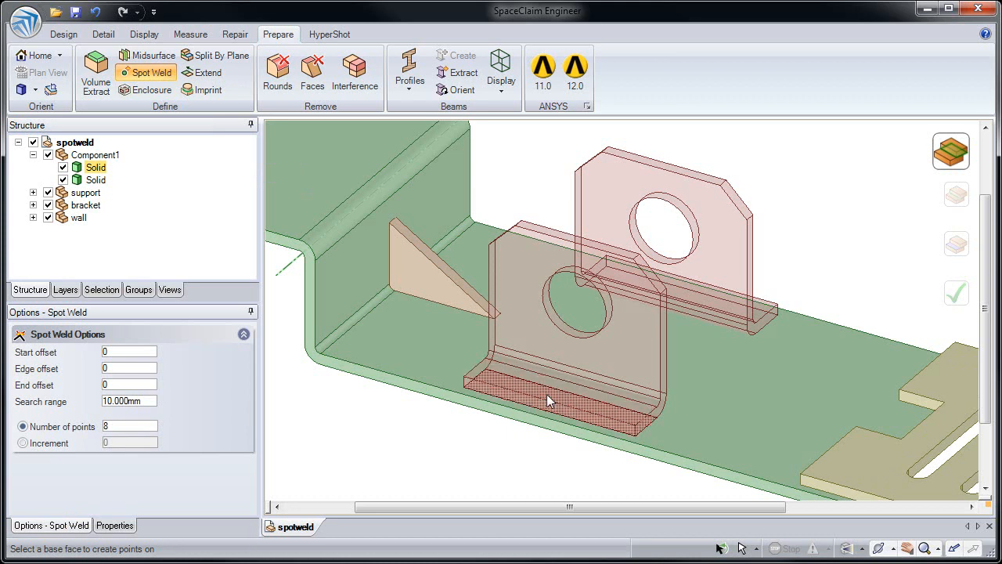
{"action": "mouse_move", "coordinate": [540, 396]}
{"action": "middle_mouse_down"}
{"action": "mouse_move", "coordinate": [518, 394]}
{"action": "mouse_move", "coordinate": [529, 389]}
{"action": "middle_mouse_up"}
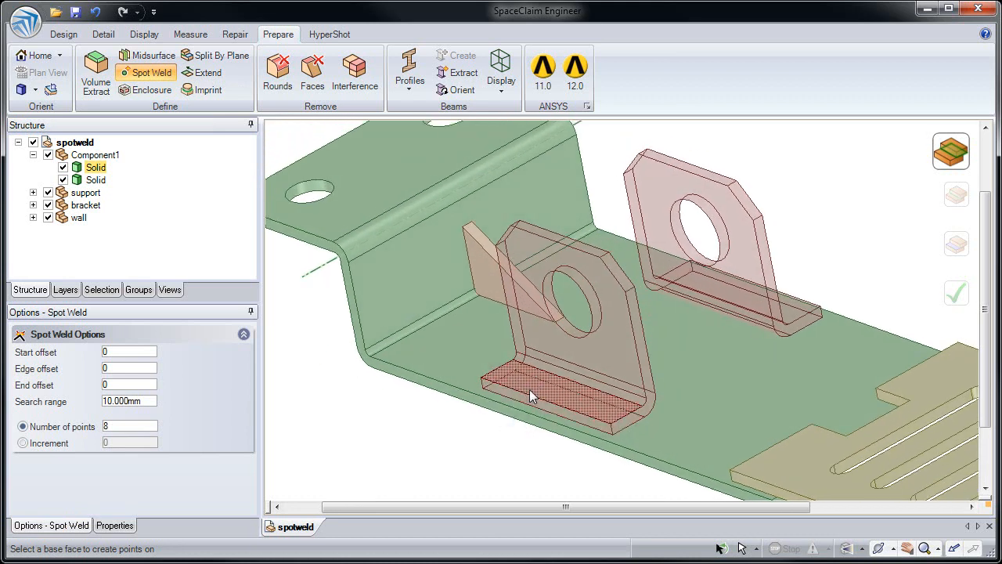
{"action": "left_click", "coordinate": [529, 389]}
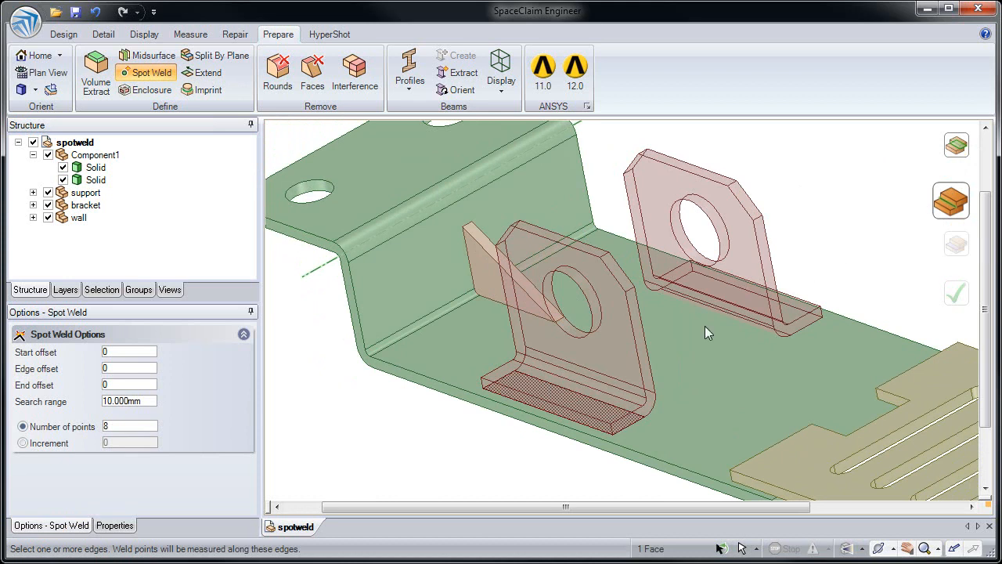
{"action": "left_click", "coordinate": [596, 434]}
Set the spot weld's end offset, edge offset and start offset to 2 mm each
{"action": "middle_click_drag", "start_coordinate": [481, 497], "coordinate": [510, 489]}
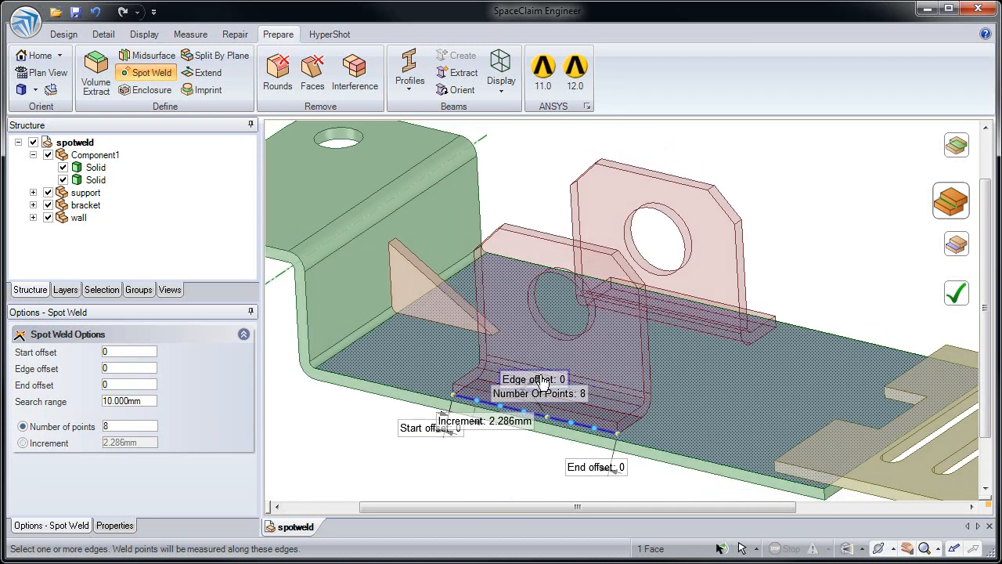
{"action": "left_click", "coordinate": [589, 473]}
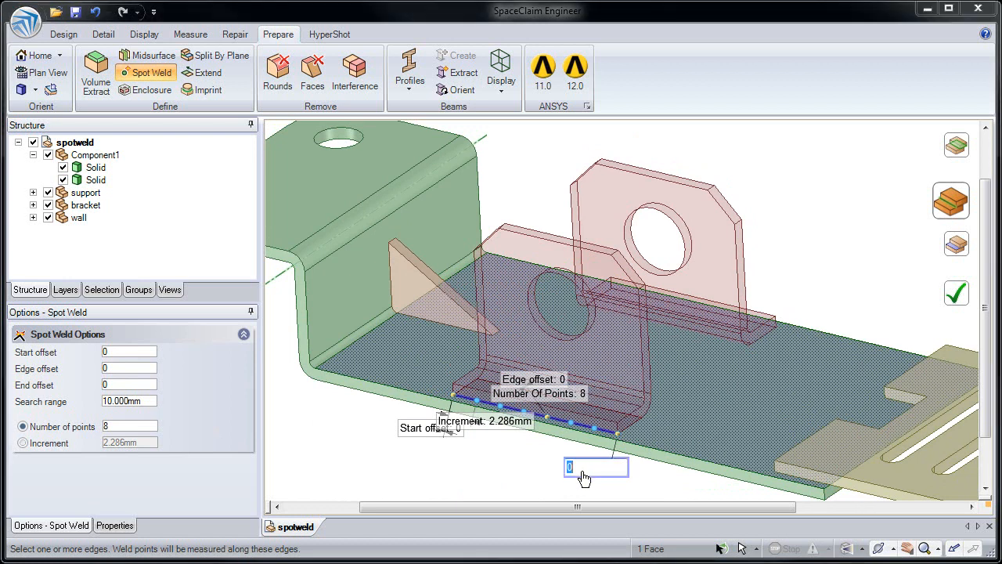
{"action": "type", "text": "2"}
{"action": "key", "text": "Return"}
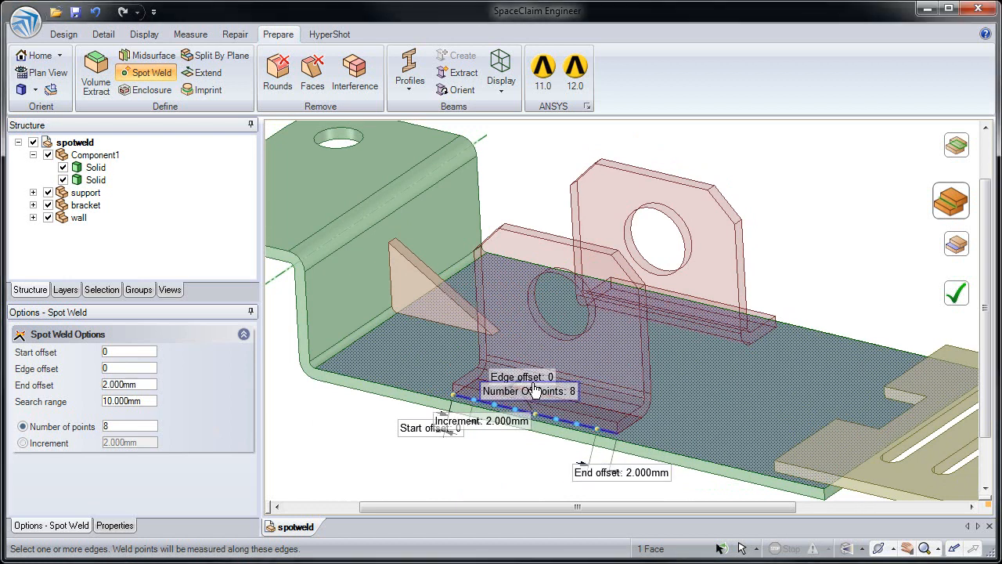
{"action": "type", "text": "2"}
{"action": "key", "text": "Return"}
{"action": "left_click", "coordinate": [145, 351]}
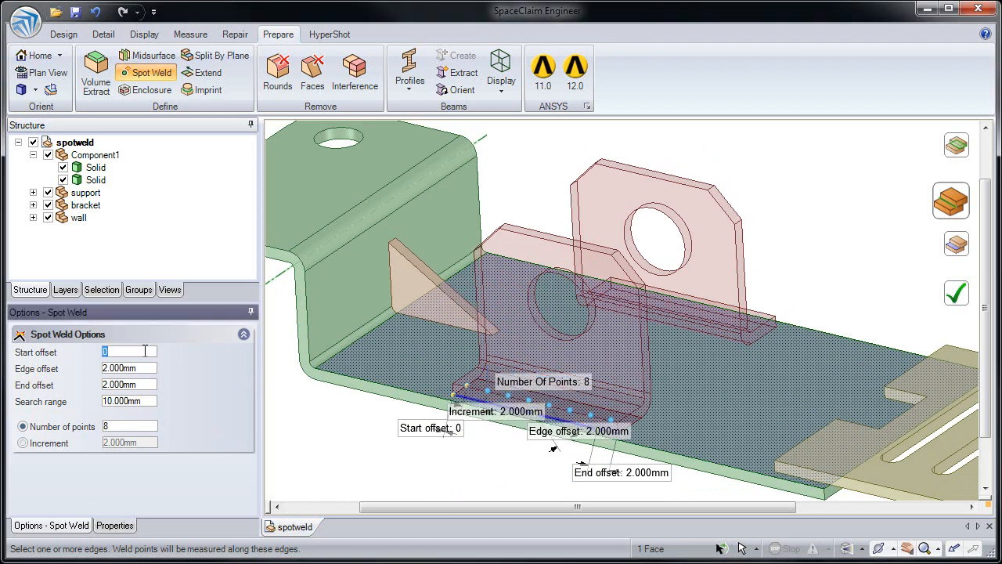
{"action": "type", "text": "2"}
{"action": "key", "text": "Return"}
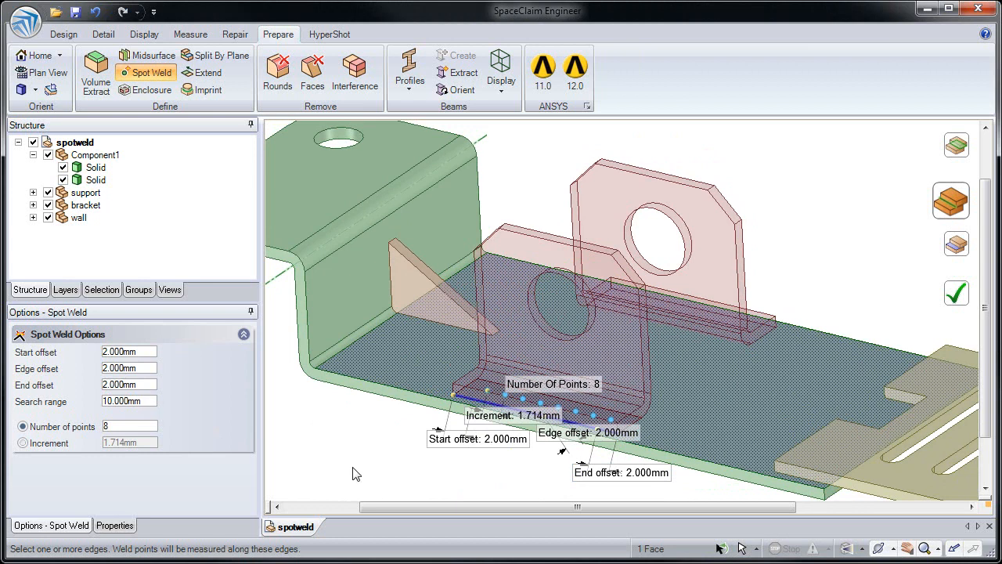
Add the rear red bracket's bottom flange face and its outer edge to the spot weld, complete the joint, and check it
{"action": "middle_click_drag", "start_coordinate": [357, 470], "coordinate": [340, 477]}
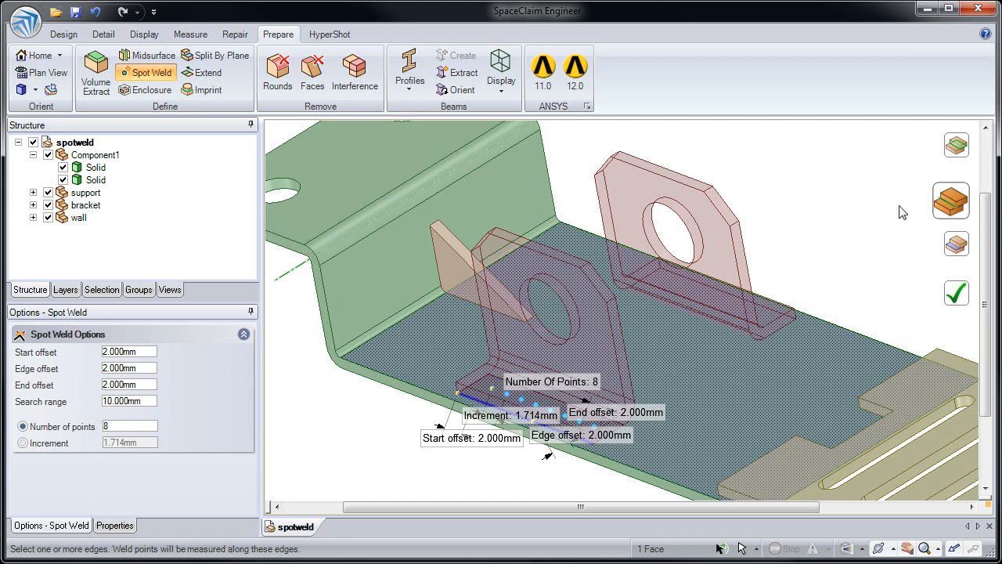
{"action": "left_click", "coordinate": [958, 157]}
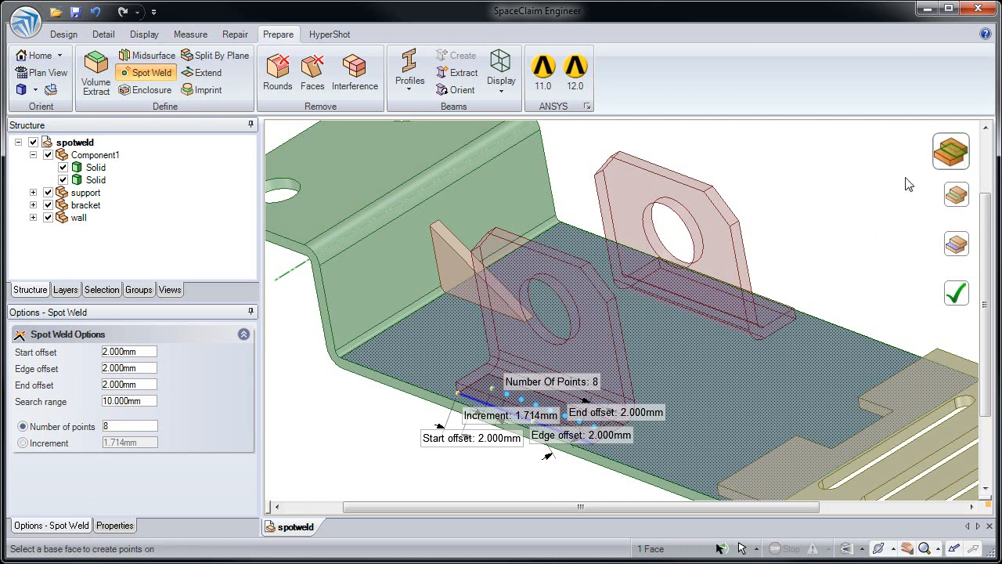
{"action": "left_click", "coordinate": [771, 321]}
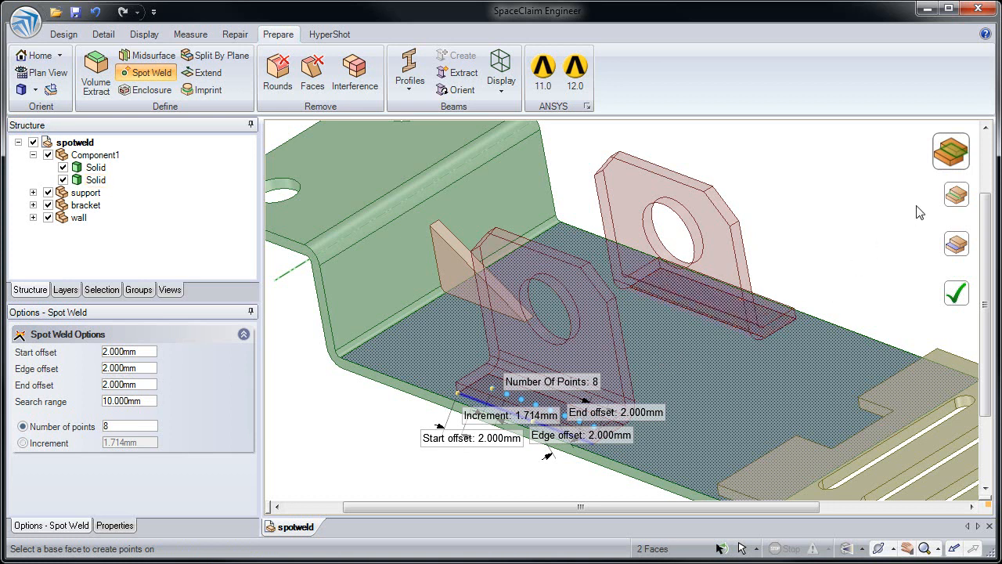
{"action": "left_click", "coordinate": [955, 195]}
{"action": "left_click", "coordinate": [766, 312]}
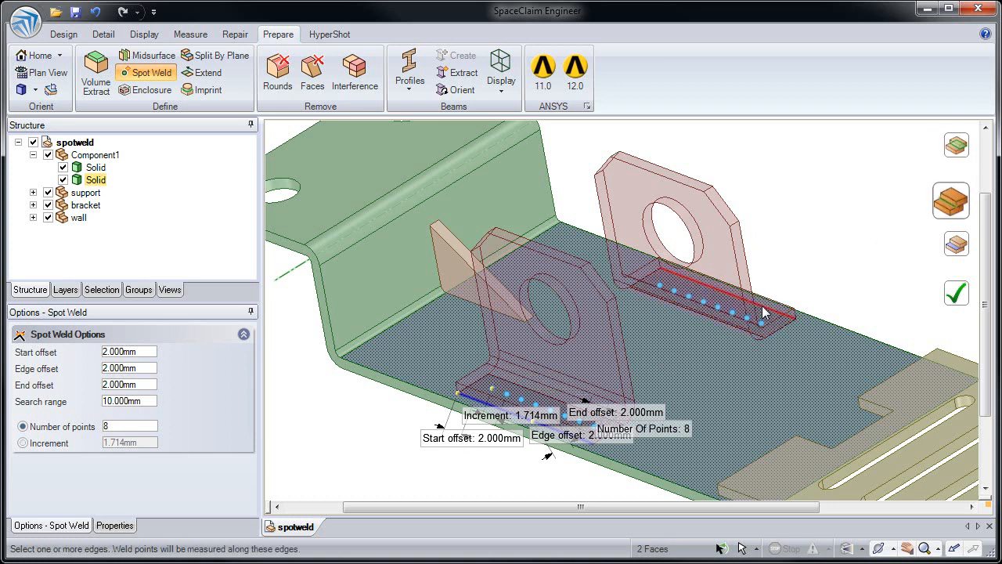
{"action": "mouse_move", "coordinate": [819, 274]}
{"action": "middle_mouse_down"}
{"action": "mouse_move", "coordinate": [805, 264]}
{"action": "mouse_move", "coordinate": [827, 264]}
{"action": "middle_mouse_up"}
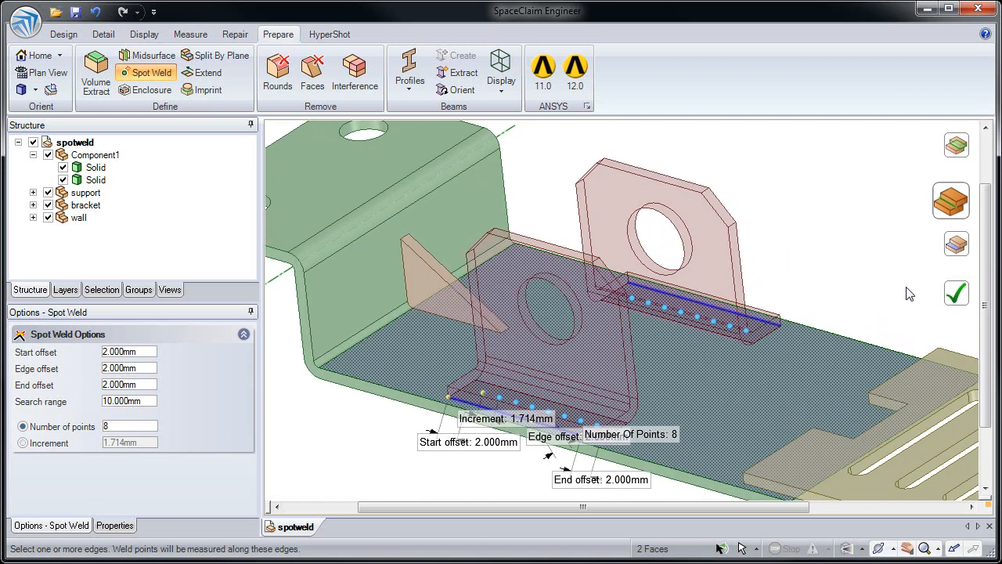
{"action": "left_click", "coordinate": [956, 292]}
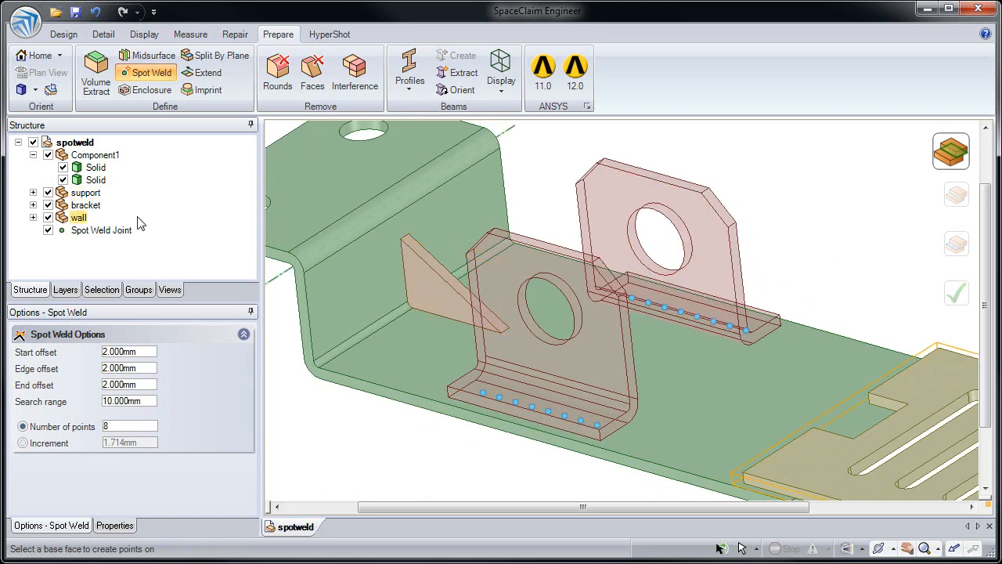
{"action": "left_click", "coordinate": [126, 230]}
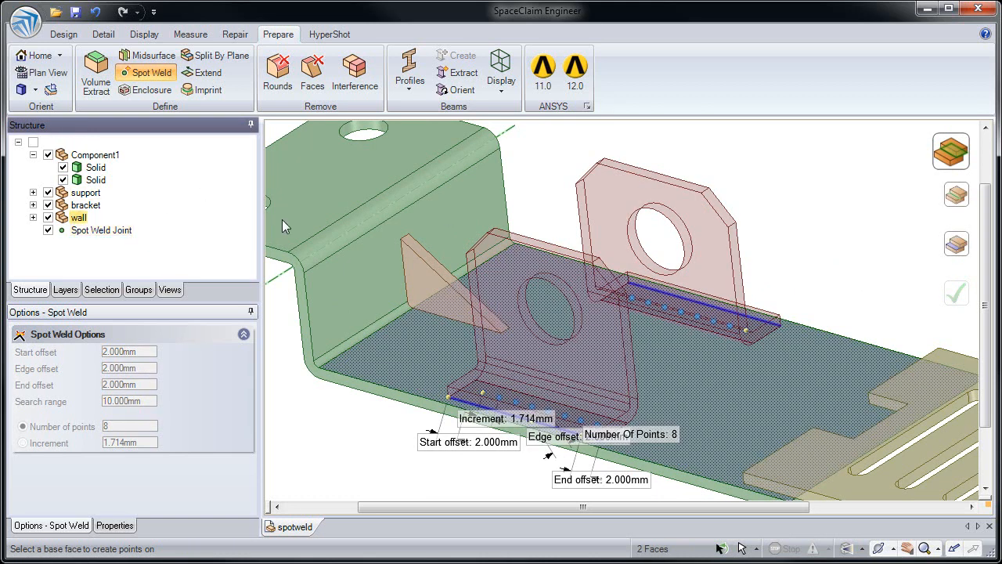
{"action": "left_click", "coordinate": [528, 183]}
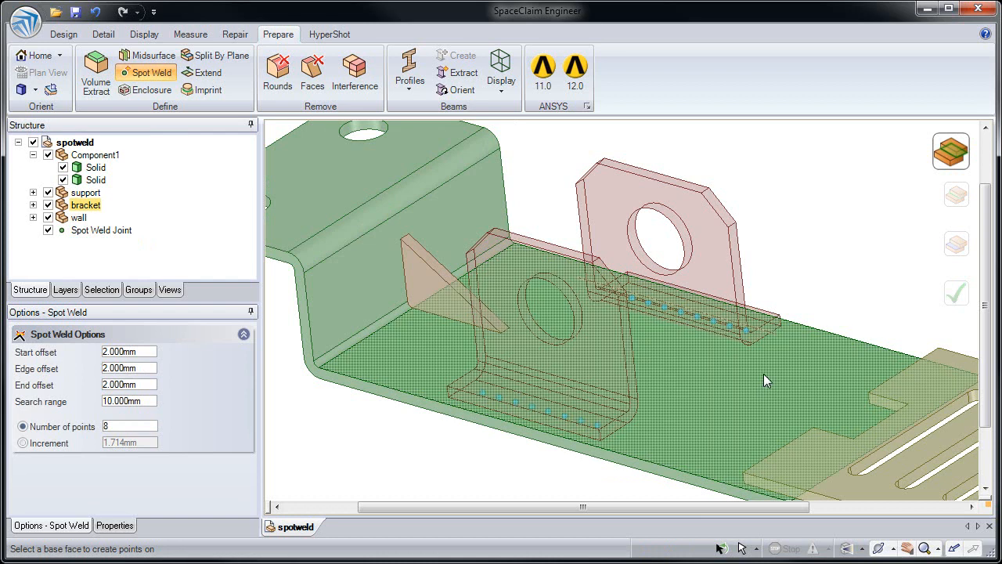
Begin a second spot weld on the green bracket's flat face, along its end edge beneath the slotted wall
{"action": "middle_click_drag", "start_coordinate": [765, 381], "coordinate": [580, 409]}
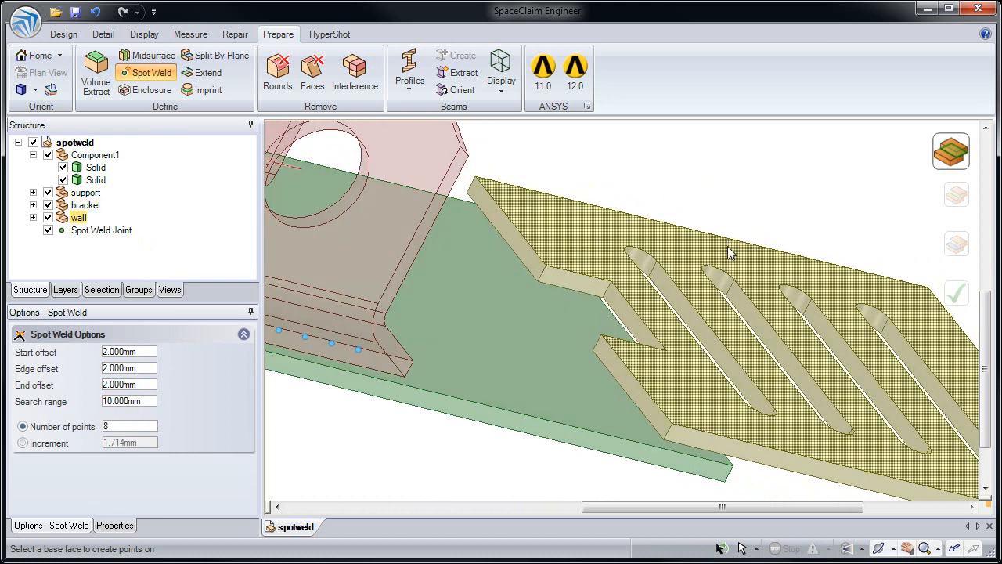
{"action": "left_click", "coordinate": [593, 327]}
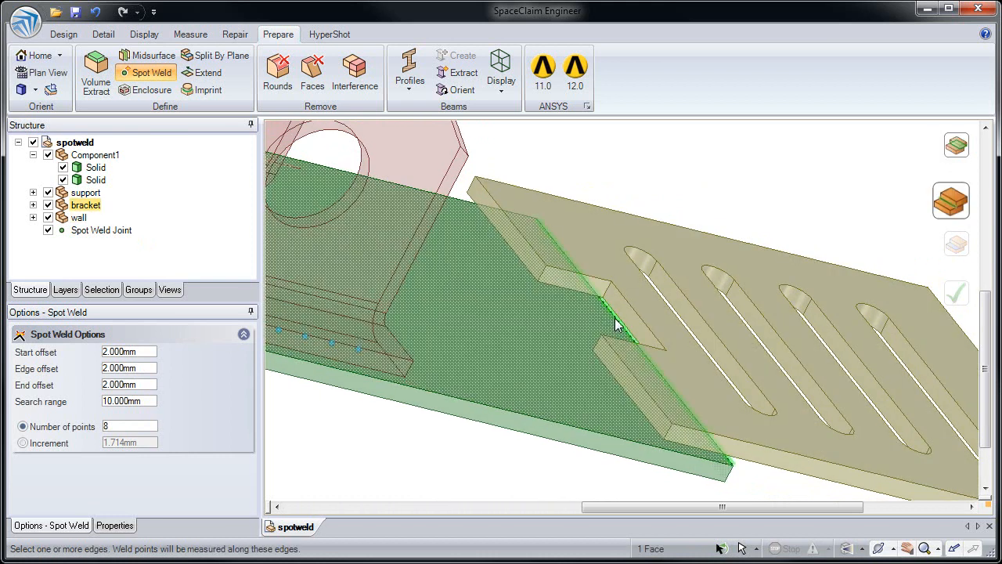
{"action": "left_click", "coordinate": [616, 321]}
Try the green bracket's opposite face as the mate face, choose the slotted wall's face again, and complete the spot weld
{"action": "middle_click_drag", "start_coordinate": [563, 368], "coordinate": [444, 265]}
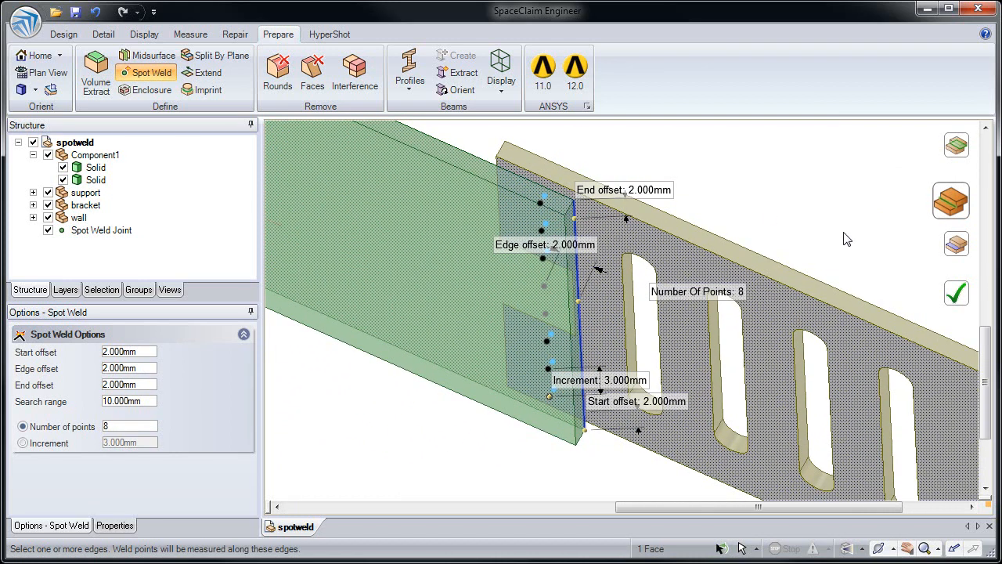
{"action": "left_click", "coordinate": [955, 249]}
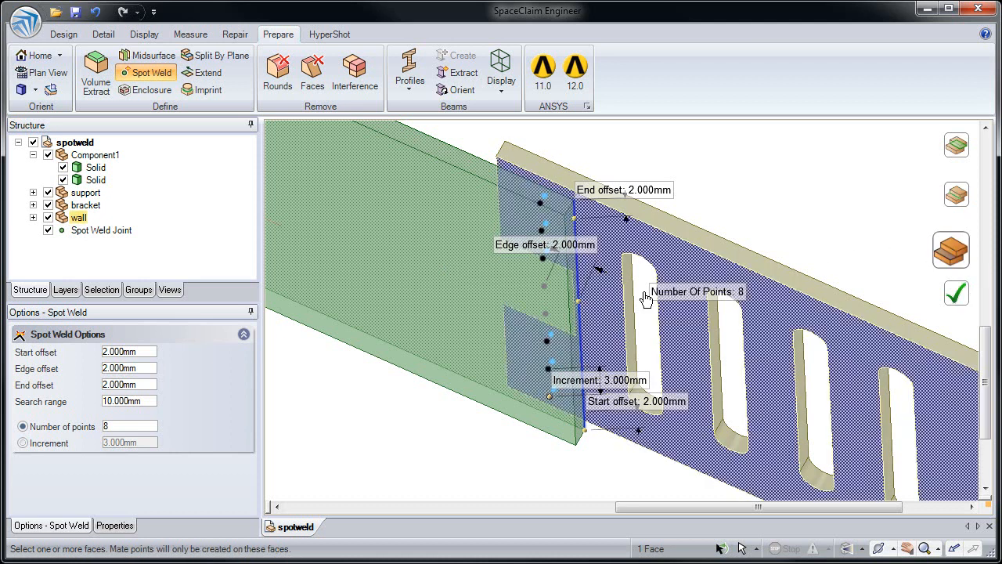
{"action": "left_click", "coordinate": [494, 316]}
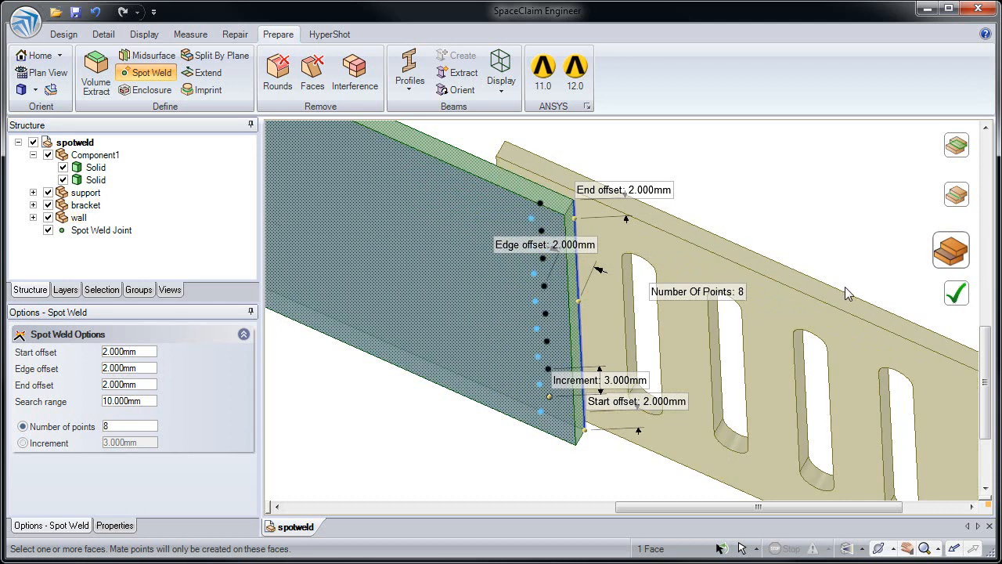
{"action": "left_click", "coordinate": [826, 335]}
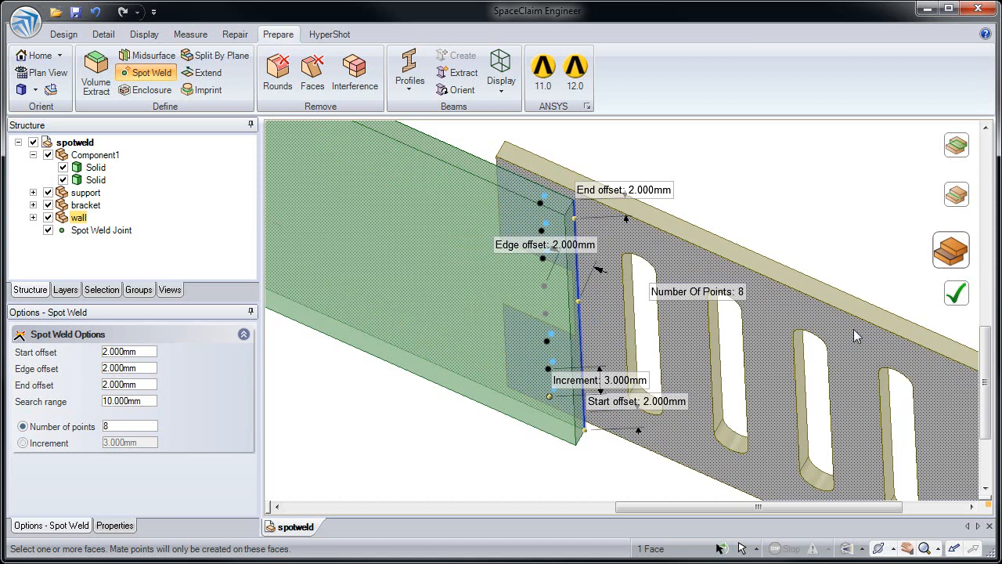
{"action": "left_click", "coordinate": [956, 294]}
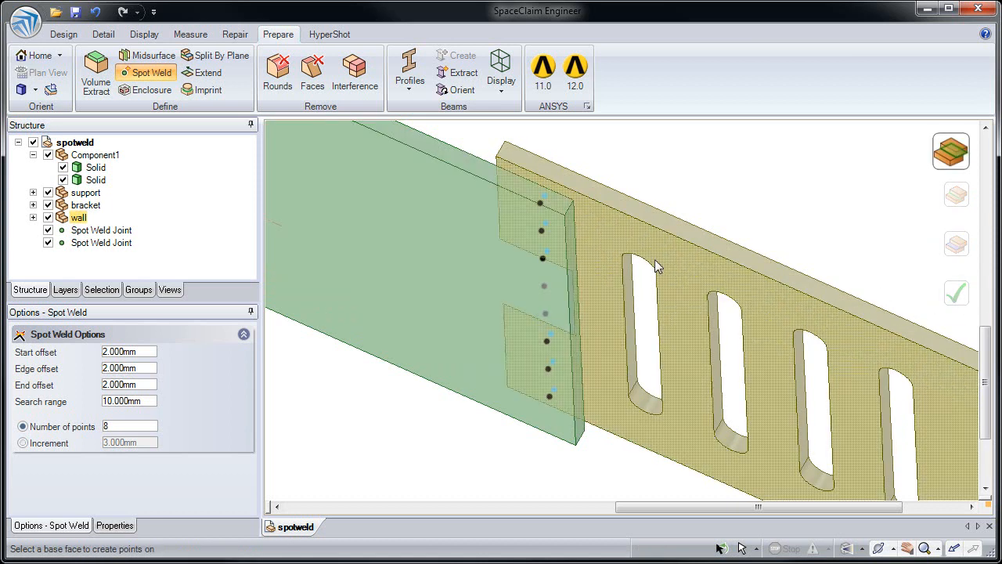
Begin another spot weld on the triangular support's side face, measured along its edges touching the green bracket
{"action": "middle_click_drag", "start_coordinate": [546, 352], "coordinate": [589, 398]}
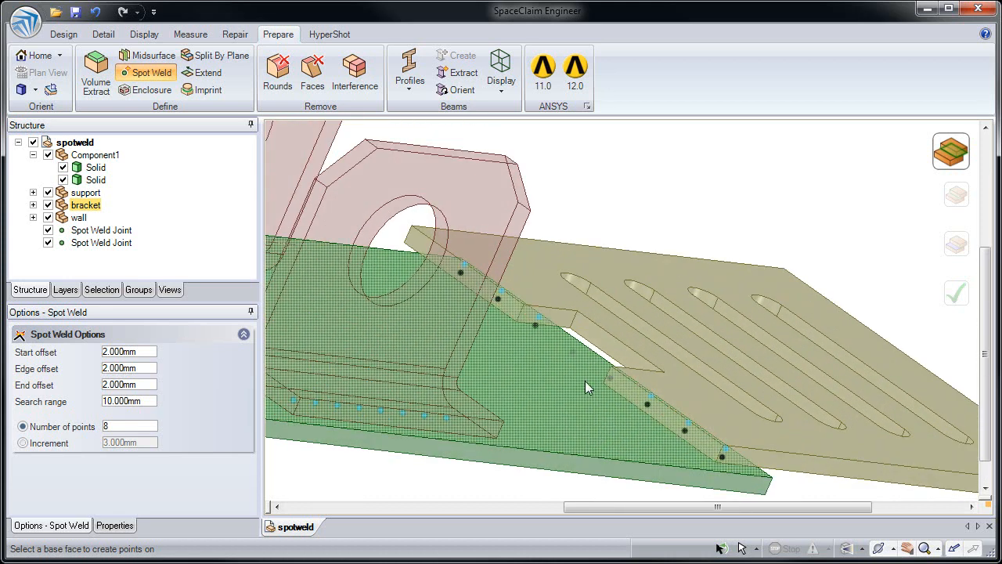
{"action": "left_click", "coordinate": [537, 326]}
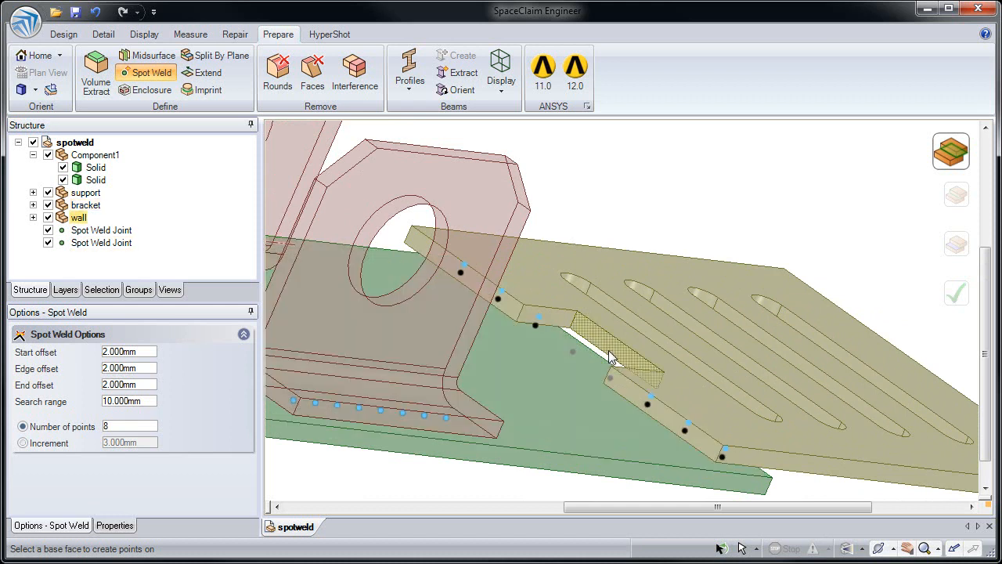
{"action": "middle_click_drag", "start_coordinate": [610, 359], "coordinate": [492, 420]}
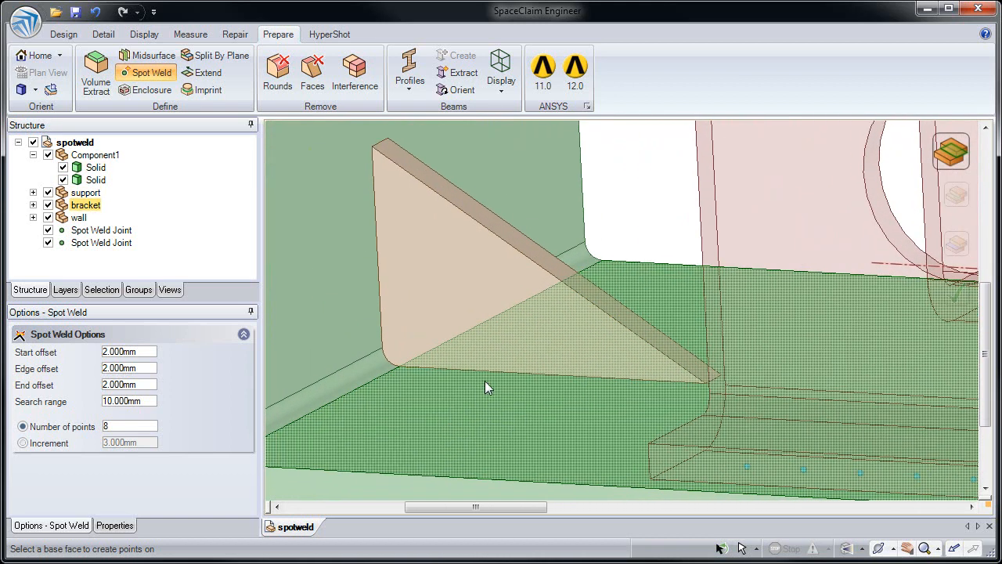
{"action": "left_click", "coordinate": [470, 313]}
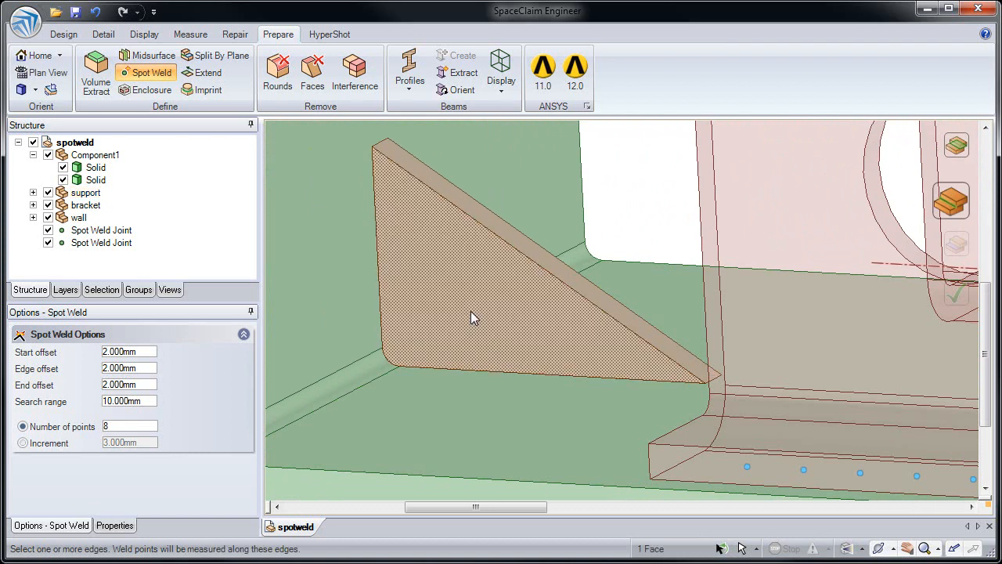
{"action": "left_click", "coordinate": [463, 369]}
{"action": "scroll", "coordinate": [465, 374], "scroll_direction": "down", "scroll_amount": 5}
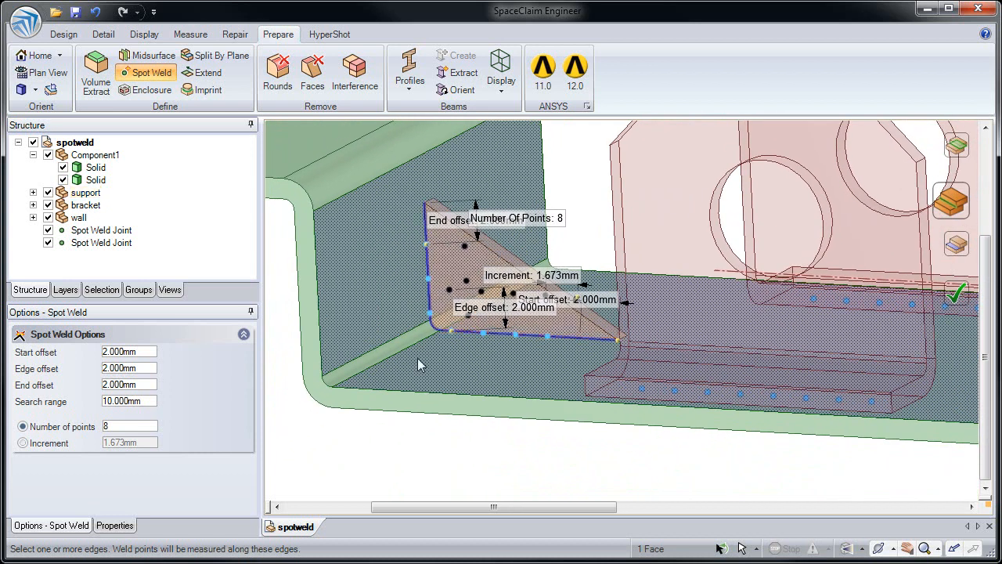
Set the triangular support spot weld's start, edge and end offsets all to 0
{"action": "left_click", "coordinate": [146, 351]}
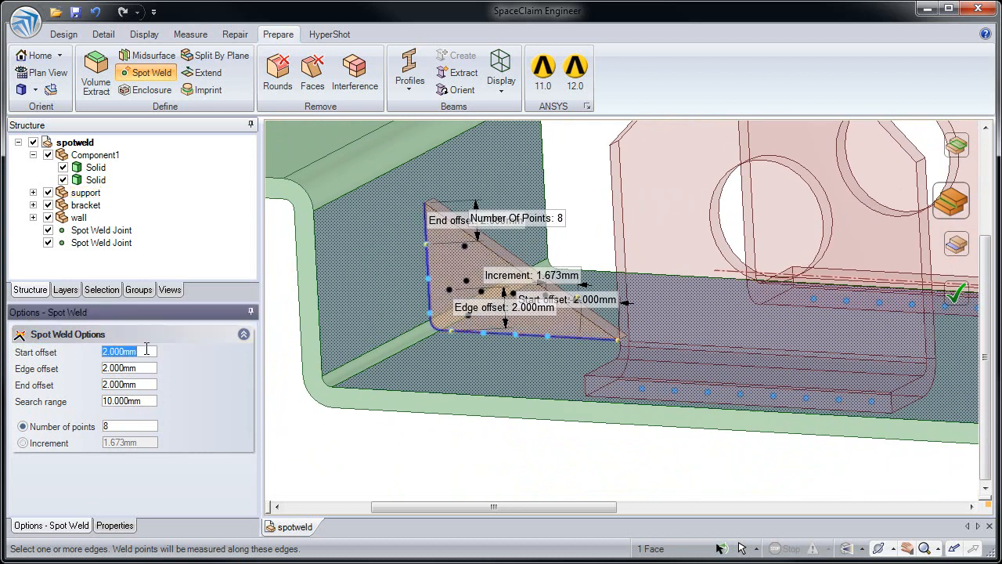
{"action": "type", "text": "0"}
{"action": "left_click", "coordinate": [146, 365]}
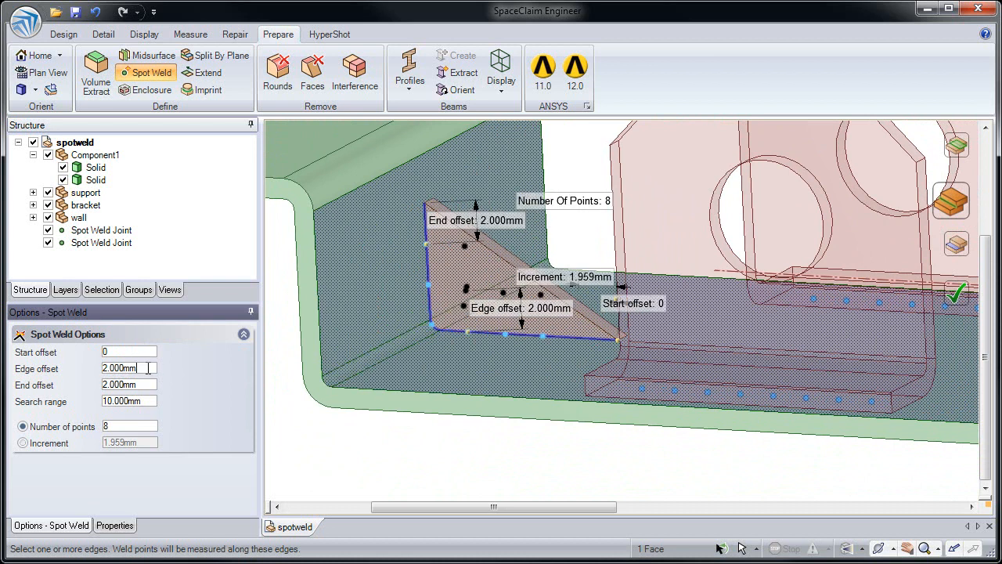
{"action": "type", "text": "0"}
{"action": "left_click", "coordinate": [146, 383]}
{"action": "type", "text": "0"}
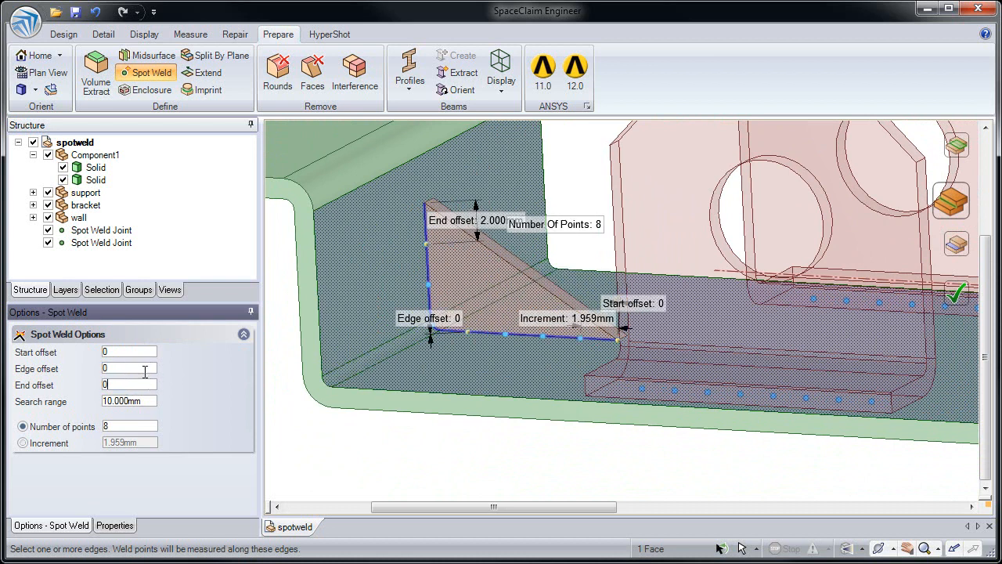
{"action": "left_click", "coordinate": [145, 368]}
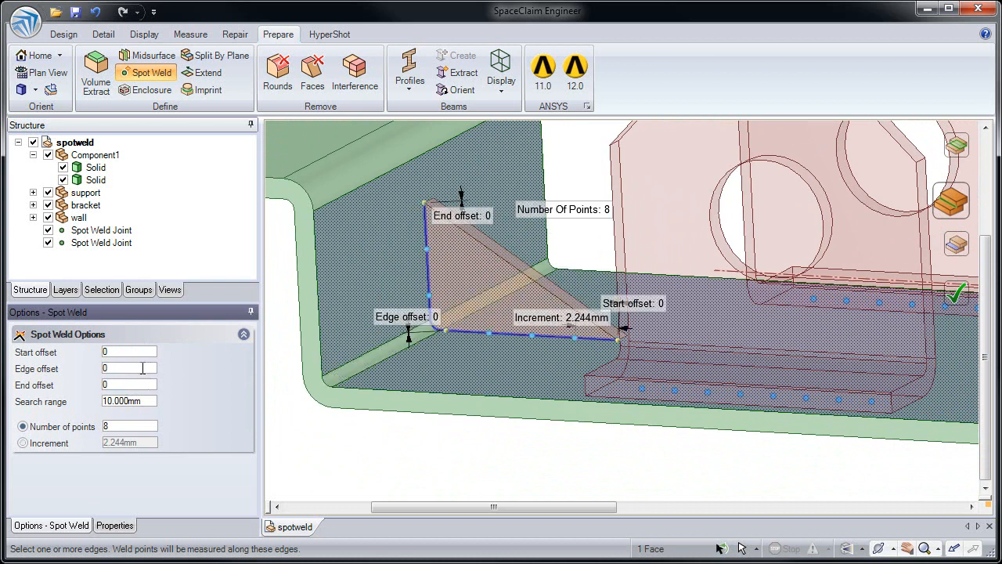
Try 16 weld points on the triangular support, raise the number to 32, and complete the spot weld
{"action": "mouse_move", "coordinate": [378, 440]}
{"action": "middle_mouse_down"}
{"action": "mouse_move", "coordinate": [387, 428]}
{"action": "mouse_move", "coordinate": [389, 436]}
{"action": "middle_mouse_up"}
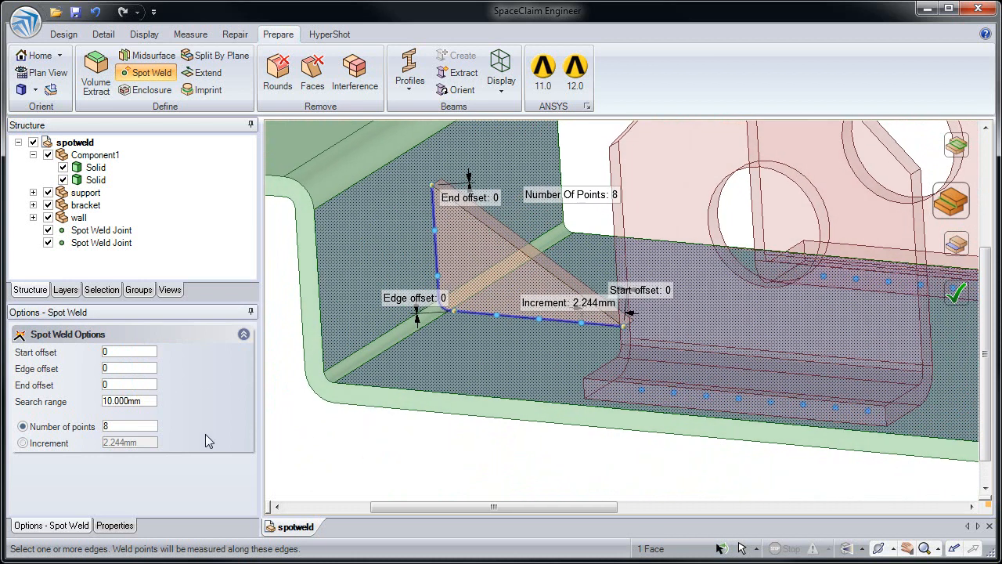
{"action": "left_click", "coordinate": [140, 426]}
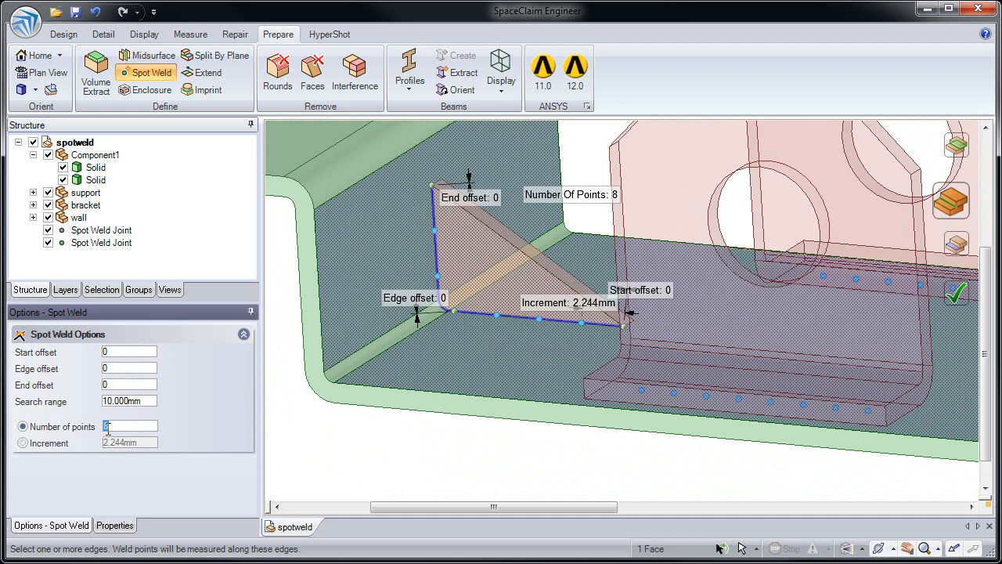
{"action": "type", "text": "16"}
{"action": "key", "text": "Return"}
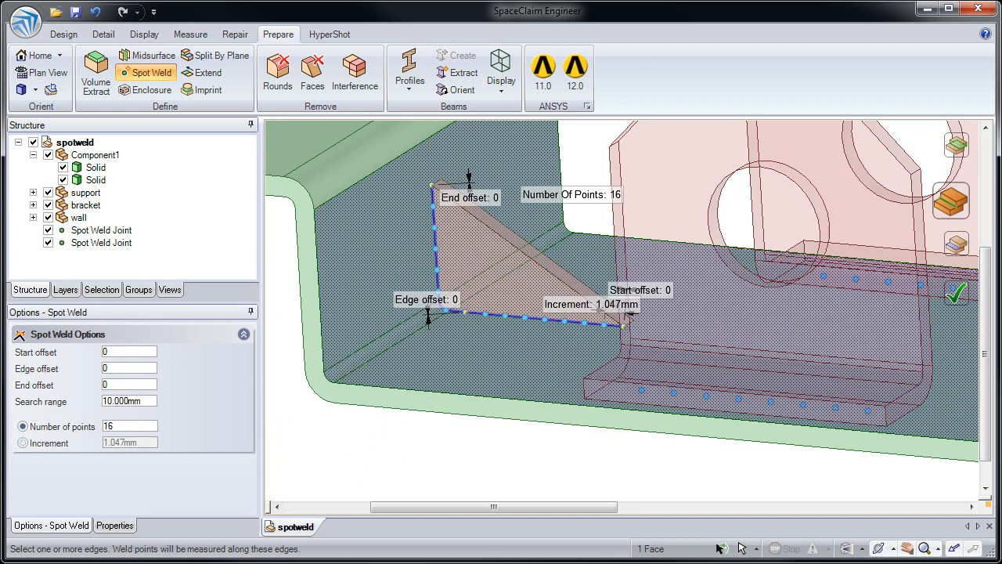
{"action": "left_click_drag", "start_coordinate": [134, 425], "coordinate": [102, 429]}
{"action": "type", "text": "32"}
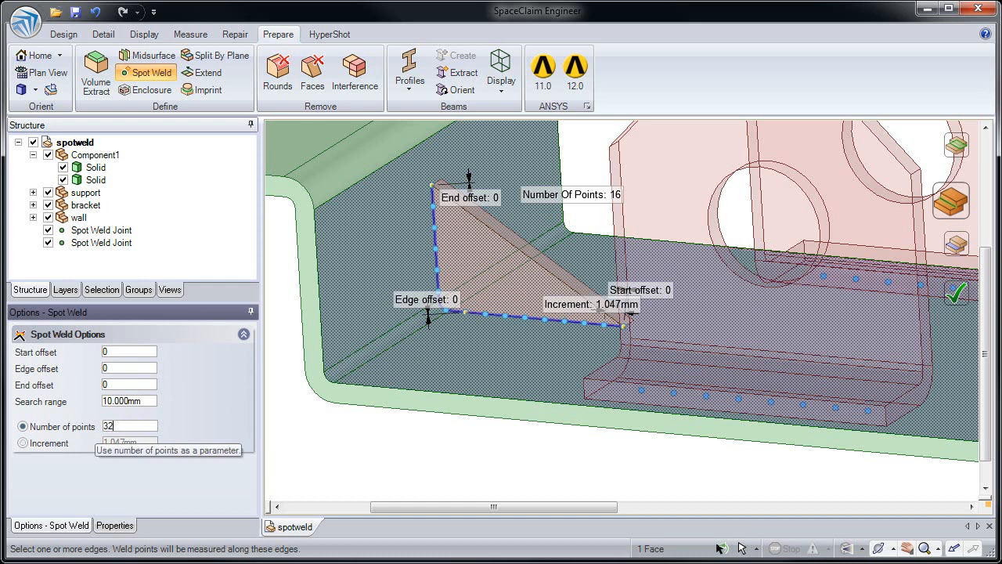
{"action": "key", "text": "Return"}
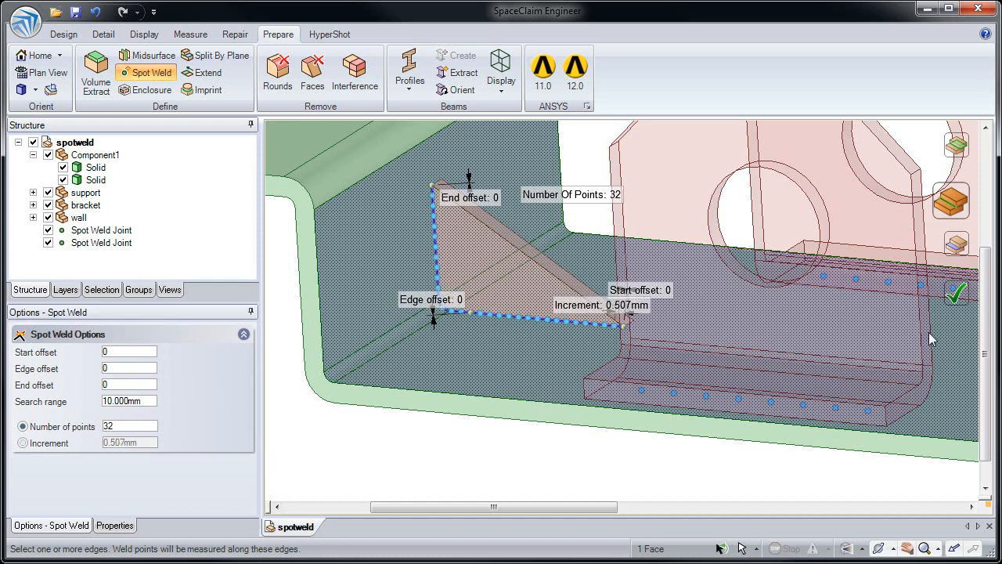
{"action": "left_click", "coordinate": [955, 294]}
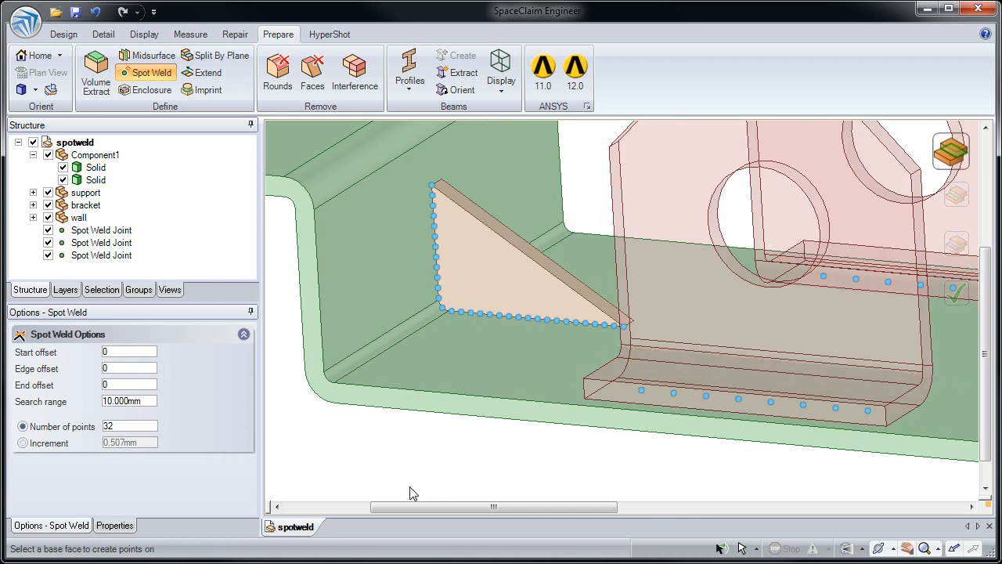
{"action": "scroll", "coordinate": [385, 435], "scroll_direction": "down", "scroll_amount": 5}
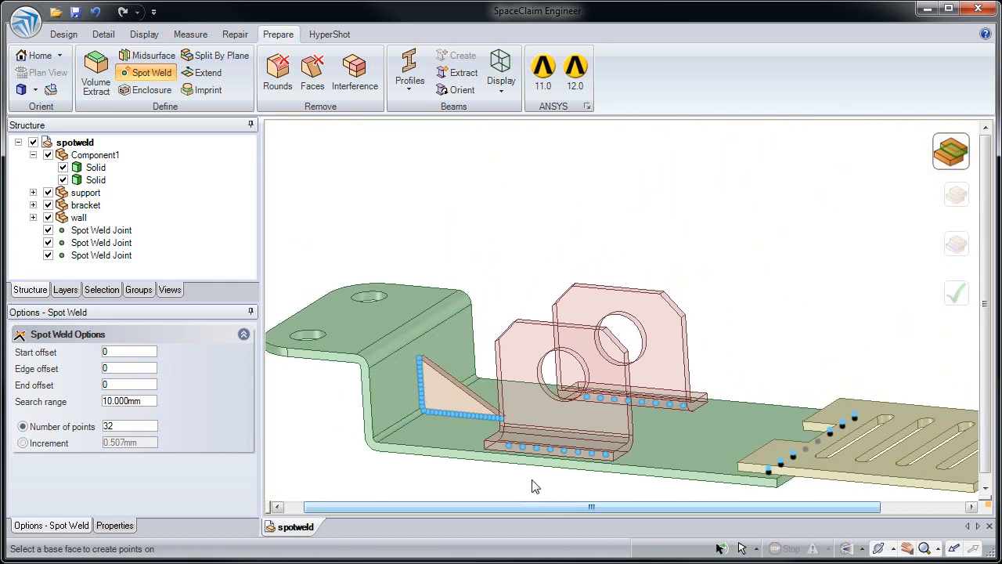
{"action": "middle_click_drag", "start_coordinate": [498, 426], "coordinate": [481, 352]}
{"action": "key", "text": "Escape"}
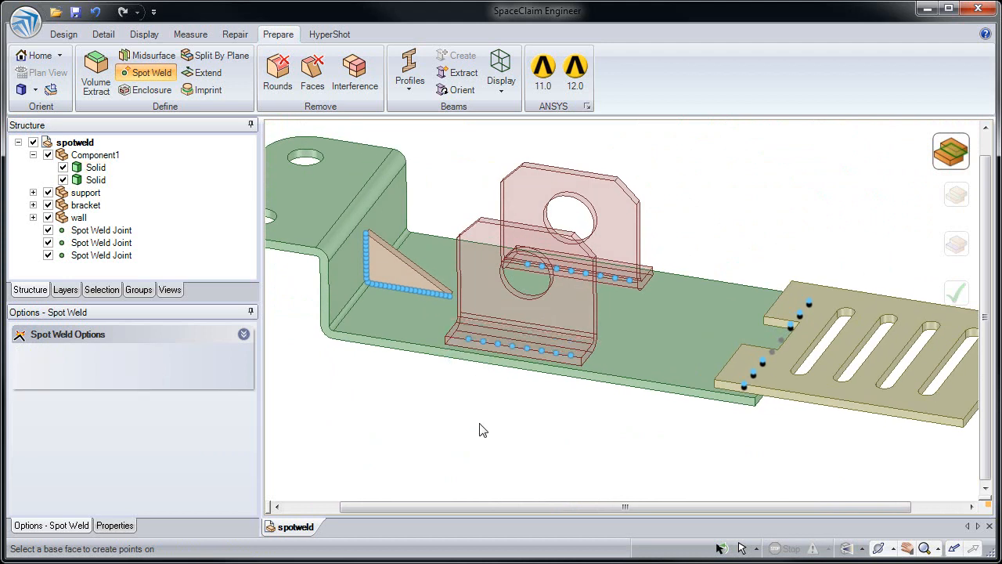
{"action": "middle_click_drag", "start_coordinate": [479, 428], "coordinate": [509, 425], "text": "shift"}
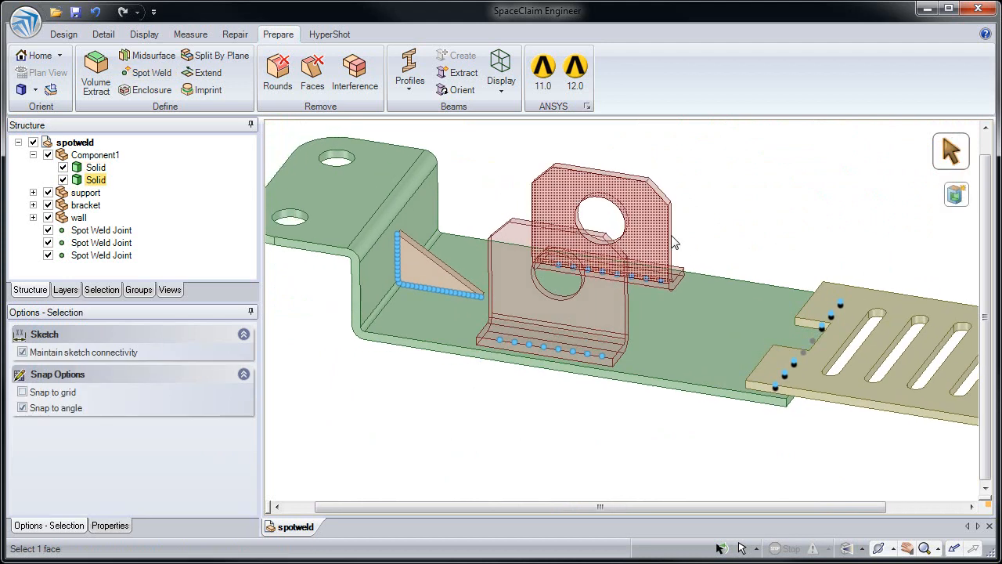
Transfer the spot-welded assembly to ANSYS 12.0 Mechanical and orient it with the brackets standing upright
{"action": "left_click", "coordinate": [575, 78]}
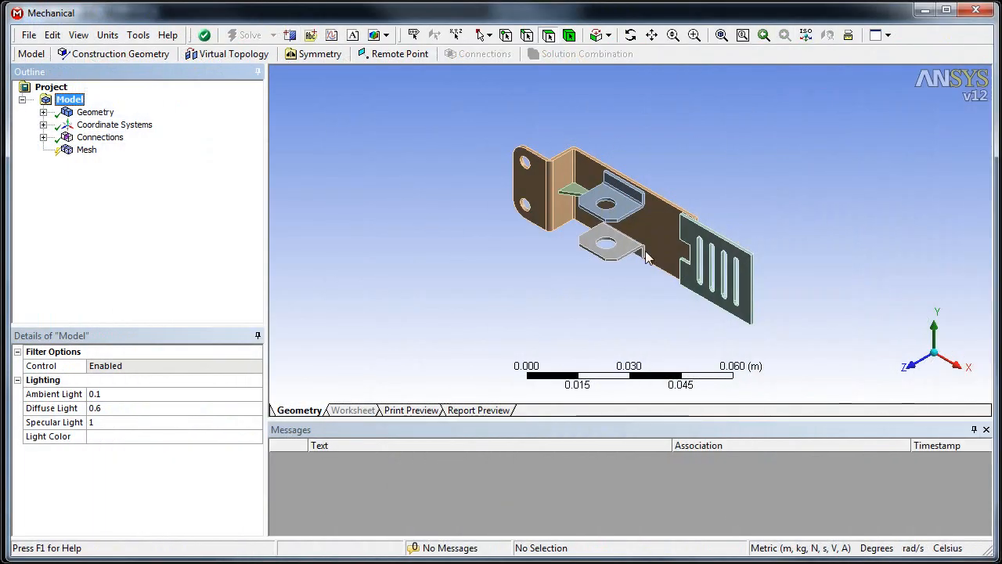
{"action": "middle_click_drag", "start_coordinate": [633, 264], "coordinate": [621, 135], "text": "shift"}
{"action": "mouse_move", "coordinate": [581, 275]}
{"action": "middle_mouse_down"}
{"action": "mouse_move", "coordinate": [524, 271]}
{"action": "mouse_move", "coordinate": [579, 283]}
{"action": "middle_mouse_up"}
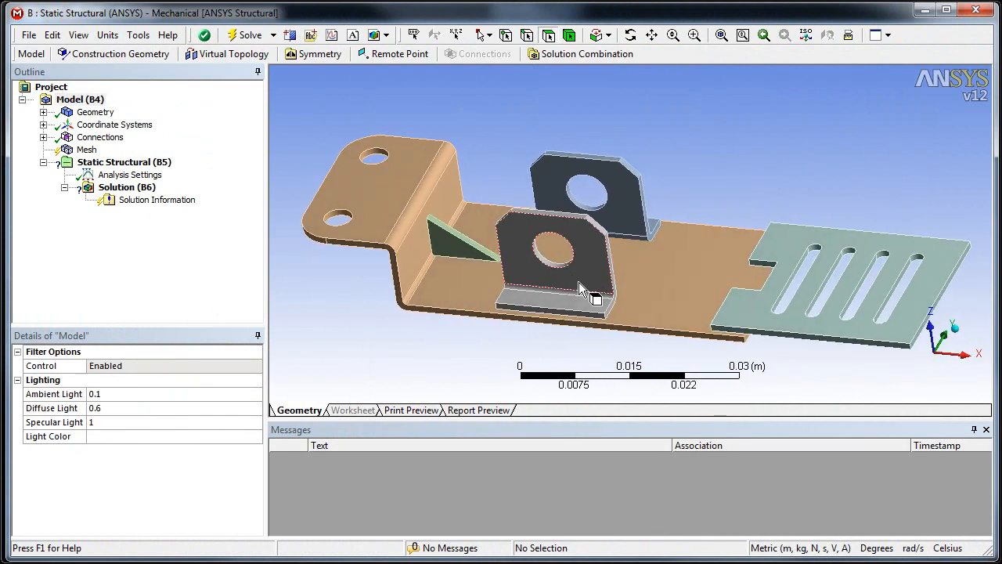
Generate the mesh for the transferred assembly
{"action": "left_click", "coordinate": [89, 150]}
{"action": "right_click", "coordinate": [92, 155]}
{"action": "left_click", "coordinate": [138, 202]}
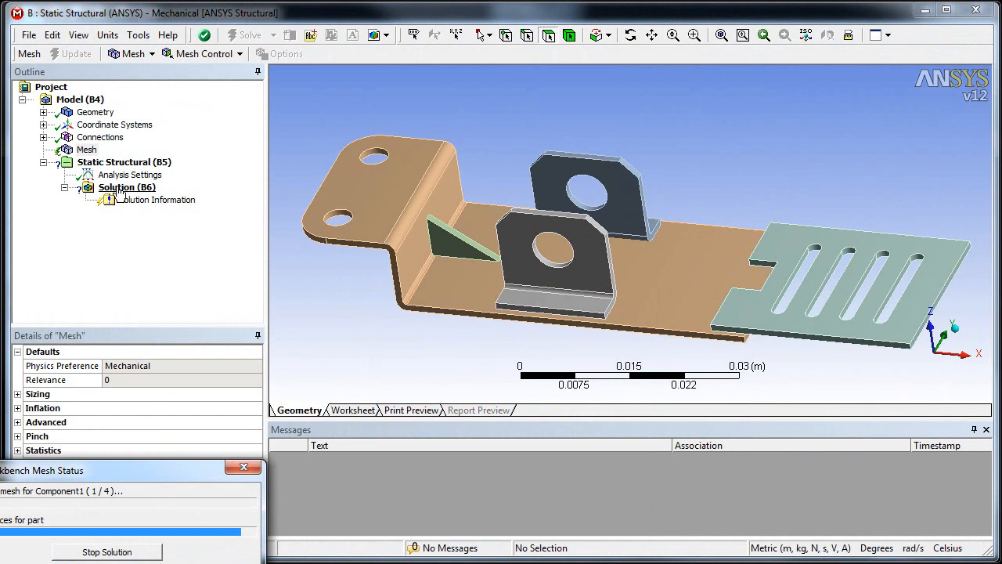
Examine the imported spot welds under Connections, including Spot Weld 26 and Spot Weld 47, and collapse the group again
{"action": "left_click", "coordinate": [43, 137]}
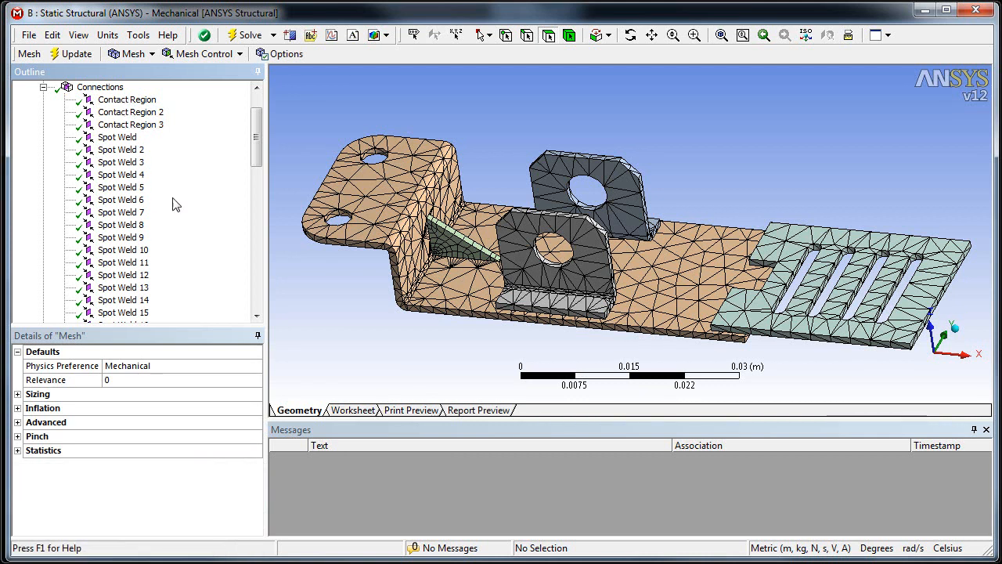
{"action": "left_click_drag", "start_coordinate": [254, 157], "coordinate": [263, 180]}
{"action": "left_click", "coordinate": [141, 190]}
{"action": "left_click", "coordinate": [143, 237]}
{"action": "left_click", "coordinate": [145, 262]}
{"action": "left_click", "coordinate": [147, 289]}
{"action": "scroll", "coordinate": [149, 297], "scroll_direction": "down", "scroll_amount": 8}
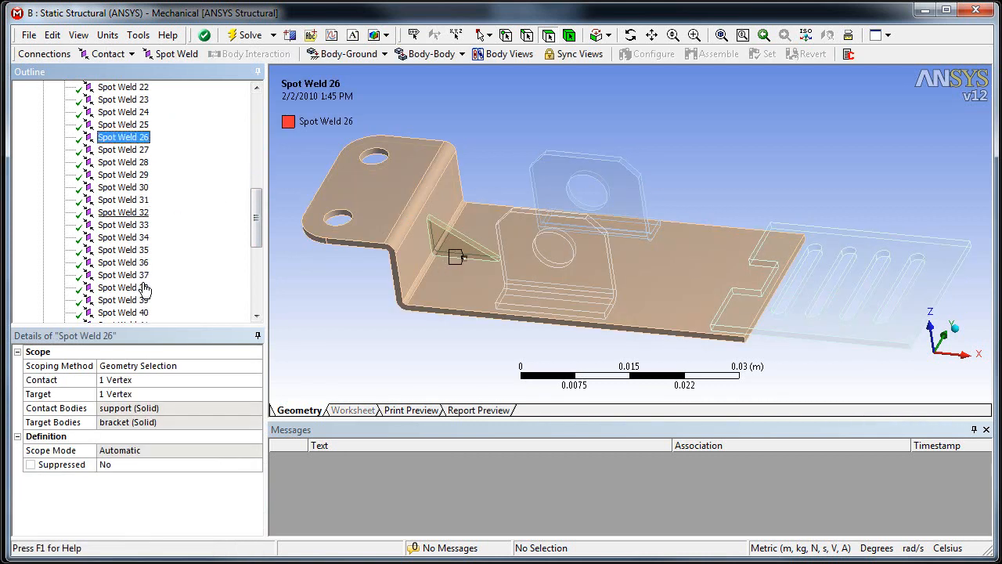
{"action": "left_click", "coordinate": [134, 275]}
{"action": "left_click", "coordinate": [138, 252]}
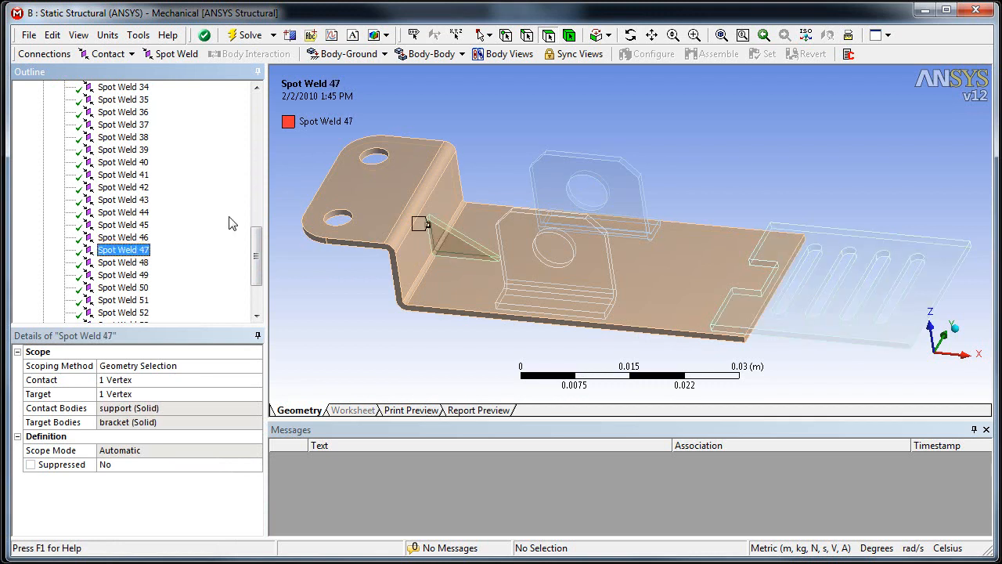
{"action": "left_click_drag", "start_coordinate": [257, 255], "coordinate": [257, 106]}
{"action": "left_click", "coordinate": [43, 137]}
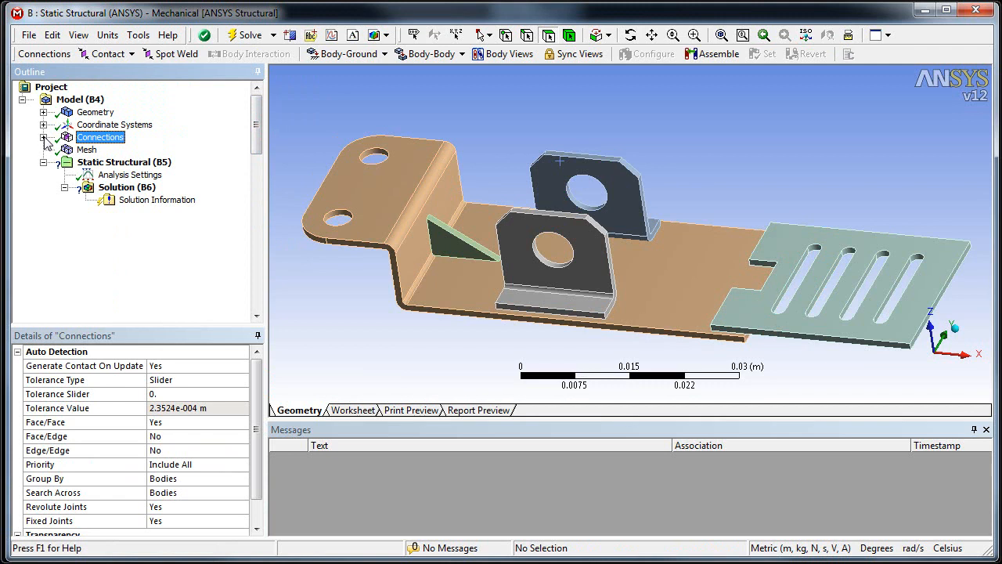
Examine the generated mesh, hiding the front bracket body to view the mesh beneath it, and show all bodies again
{"action": "left_click", "coordinate": [86, 150]}
{"action": "middle_click_drag", "start_coordinate": [560, 281], "coordinate": [603, 267]}
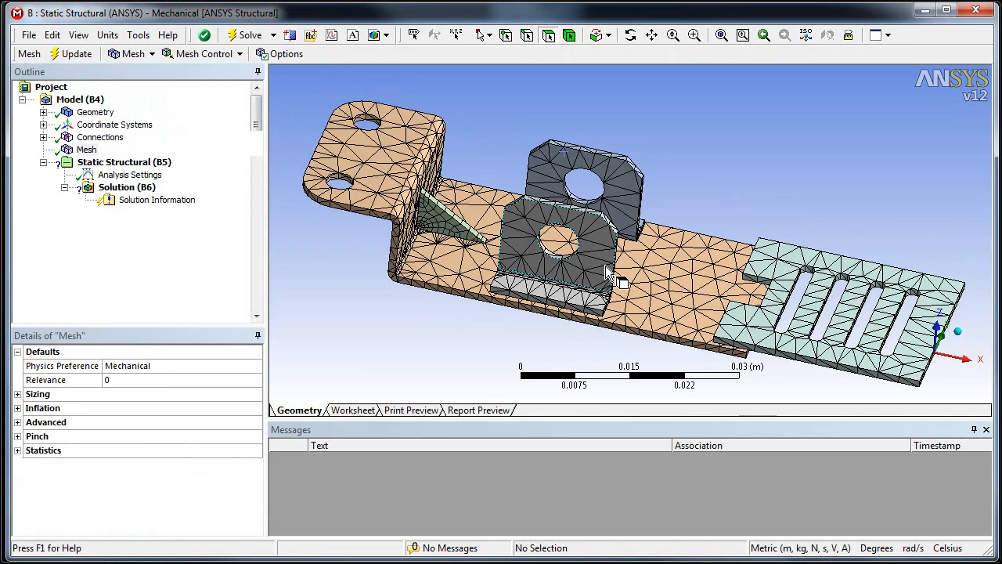
{"action": "left_click", "coordinate": [605, 265]}
{"action": "right_click", "coordinate": [605, 266]}
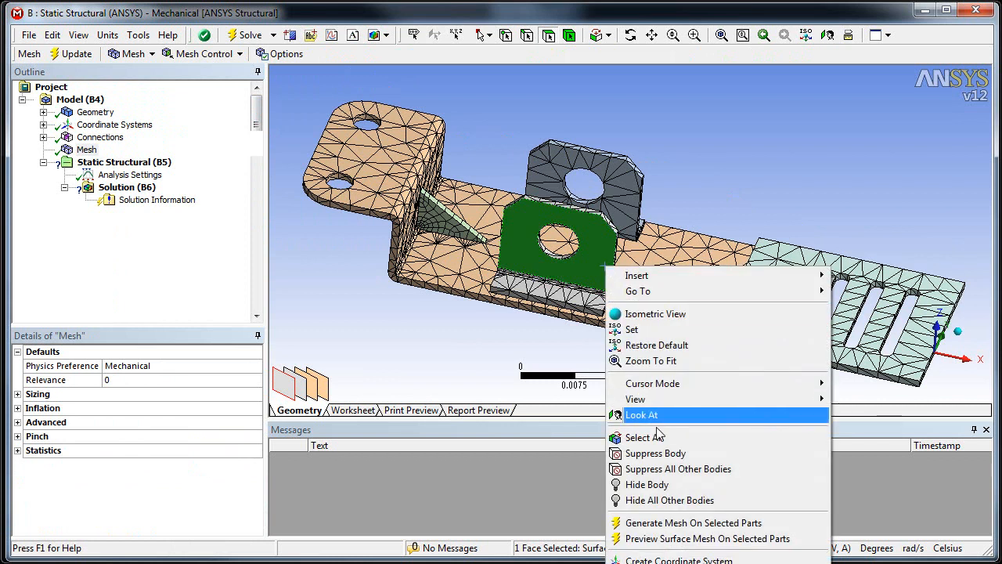
{"action": "left_click", "coordinate": [656, 485]}
{"action": "middle_click_drag", "start_coordinate": [576, 298], "coordinate": [679, 171]}
{"action": "right_click", "coordinate": [679, 170]}
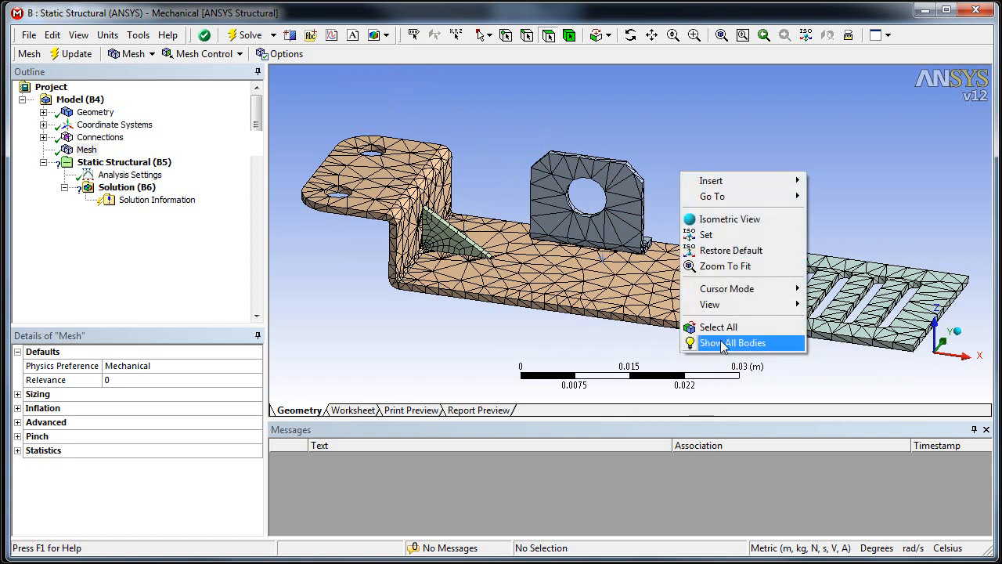
{"action": "left_click", "coordinate": [731, 402]}
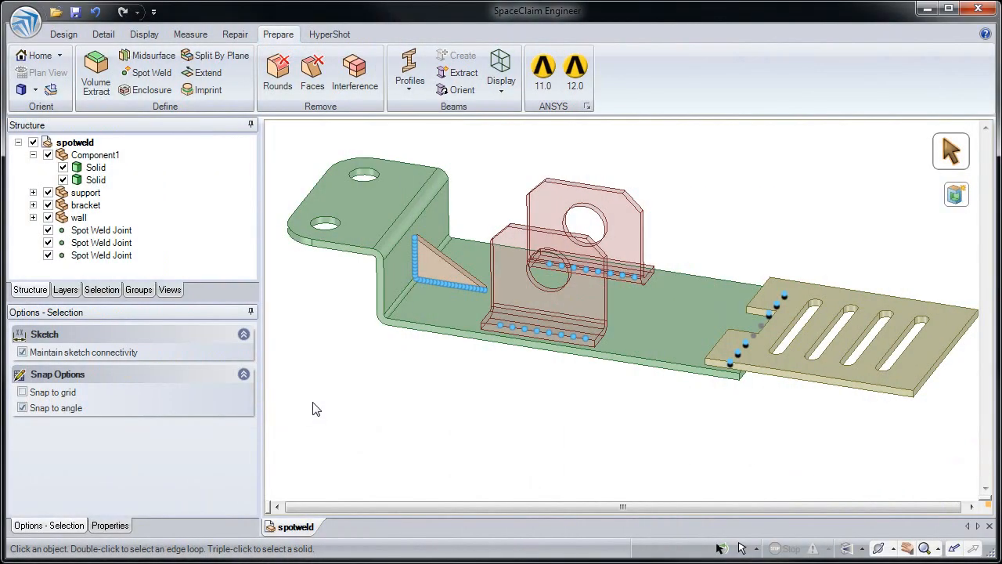
Switch back to SpaceClaim and move the red bracket pair's component 12 mm along the green bracket, toward its bent end
{"action": "left_click", "coordinate": [72, 36]}
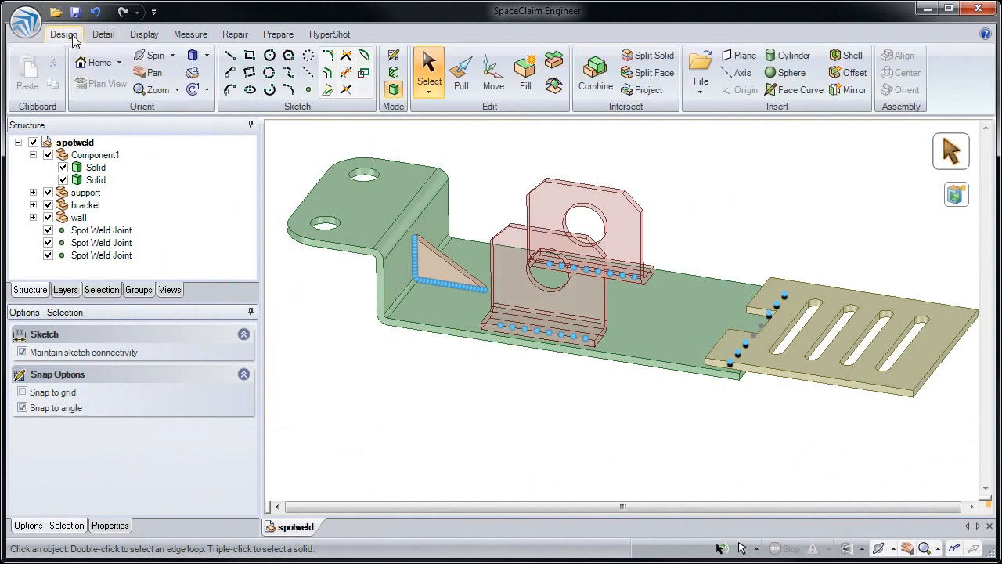
{"action": "left_click", "coordinate": [492, 78]}
{"action": "left_click", "coordinate": [96, 166]}
{"action": "left_click", "coordinate": [86, 192]}
{"action": "left_click", "coordinate": [86, 206]}
{"action": "left_click", "coordinate": [79, 218]}
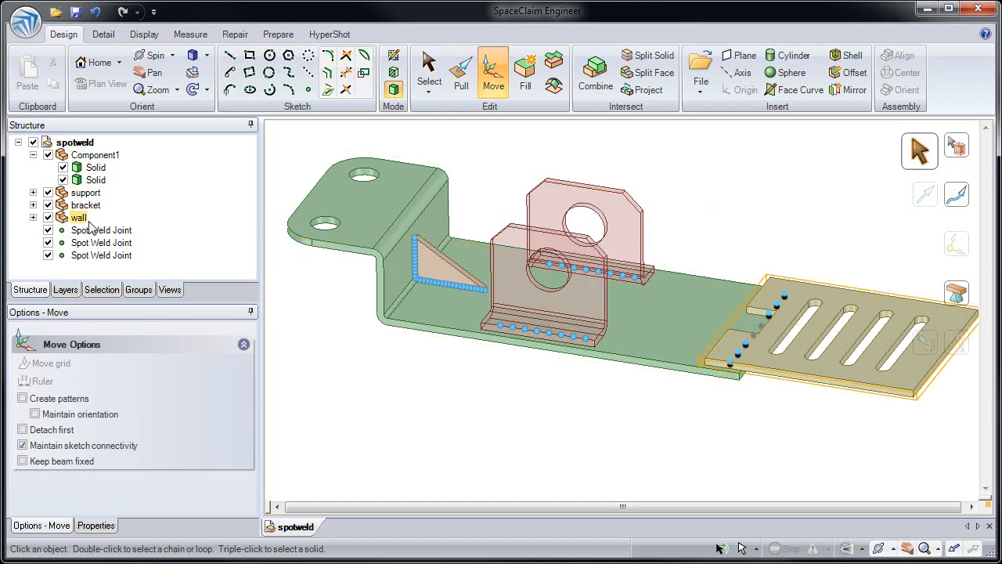
{"action": "left_click", "coordinate": [94, 155]}
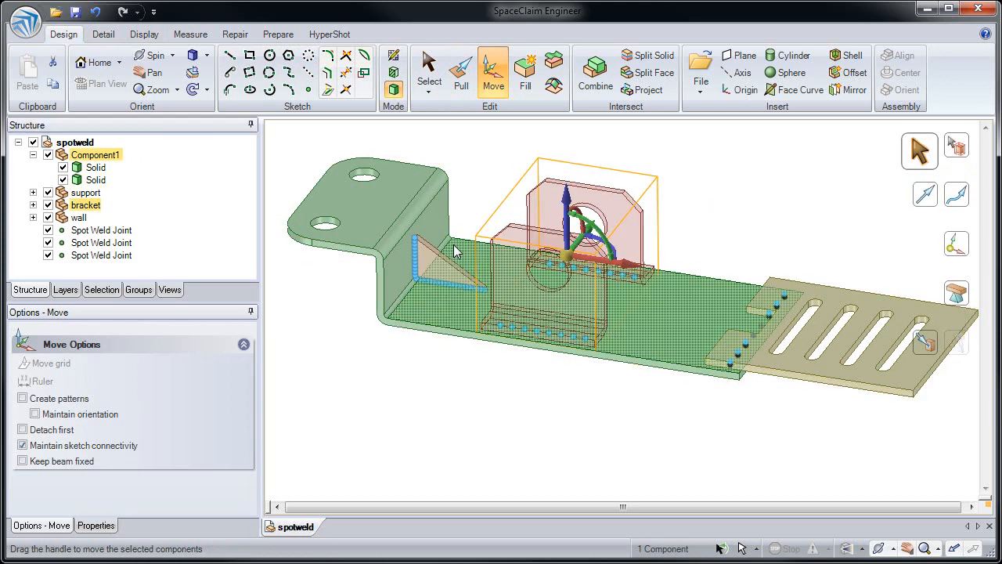
{"action": "left_click_drag", "start_coordinate": [613, 265], "coordinate": [572, 248]}
{"action": "type", "text": "12"}
{"action": "key", "text": "Return"}
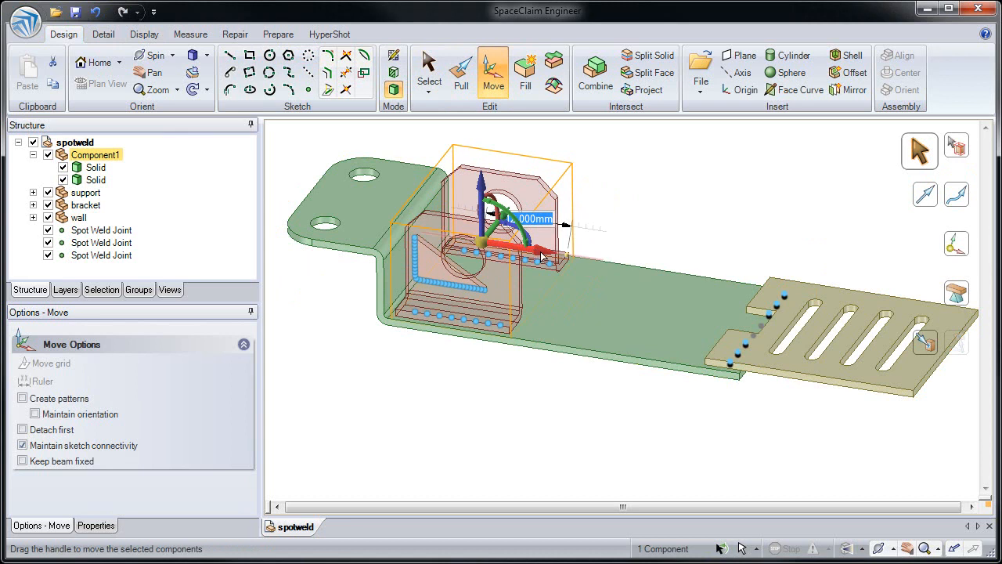
Copy the red bracket pair's component 24 mm along the green bracket toward the slotted wall
{"action": "left_click_drag", "start_coordinate": [542, 256], "coordinate": [699, 272], "text": "ctrl"}
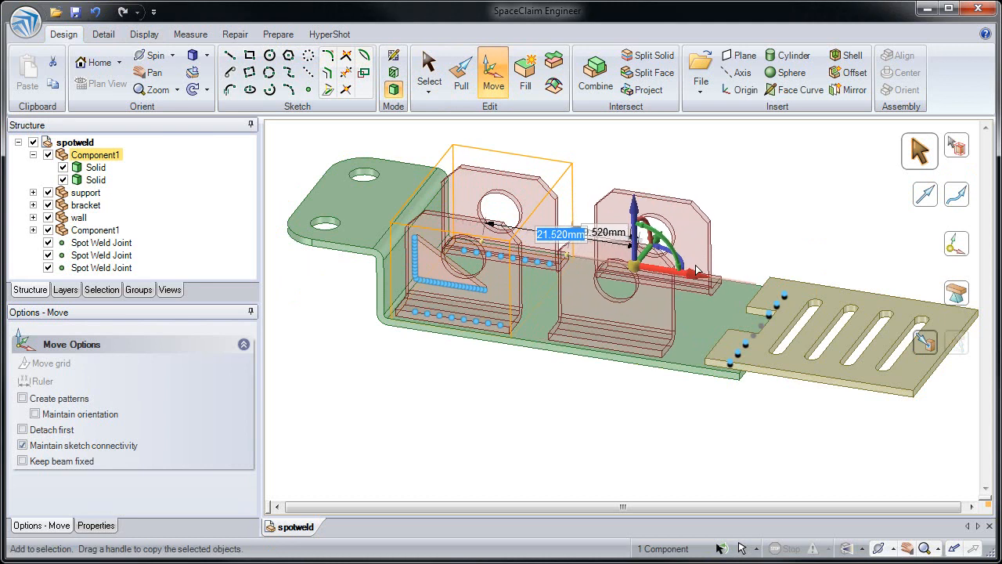
{"action": "type", "text": "2"}
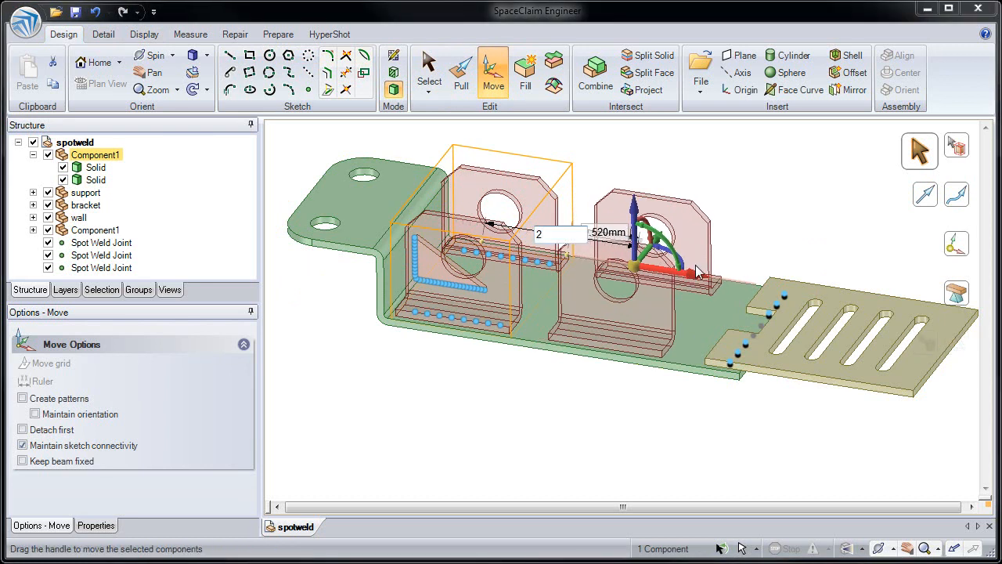
{"action": "type", "text": "4"}
{"action": "key", "text": "Return"}
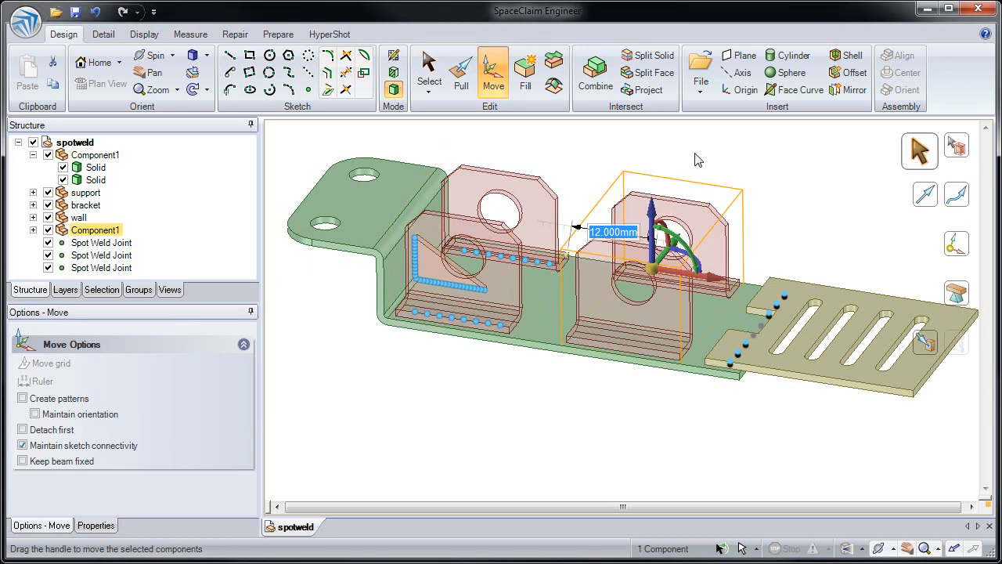
{"action": "key", "text": "Escape"}
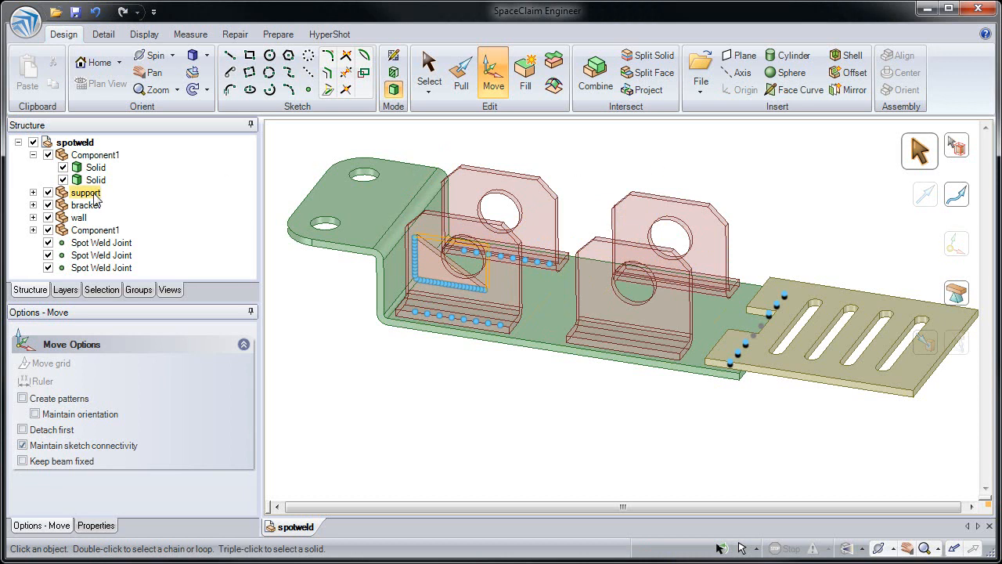
Rename the red bracket component as parts, and select the original pair near the triangular support
{"action": "left_click", "coordinate": [98, 154]}
{"action": "left_click", "coordinate": [95, 230]}
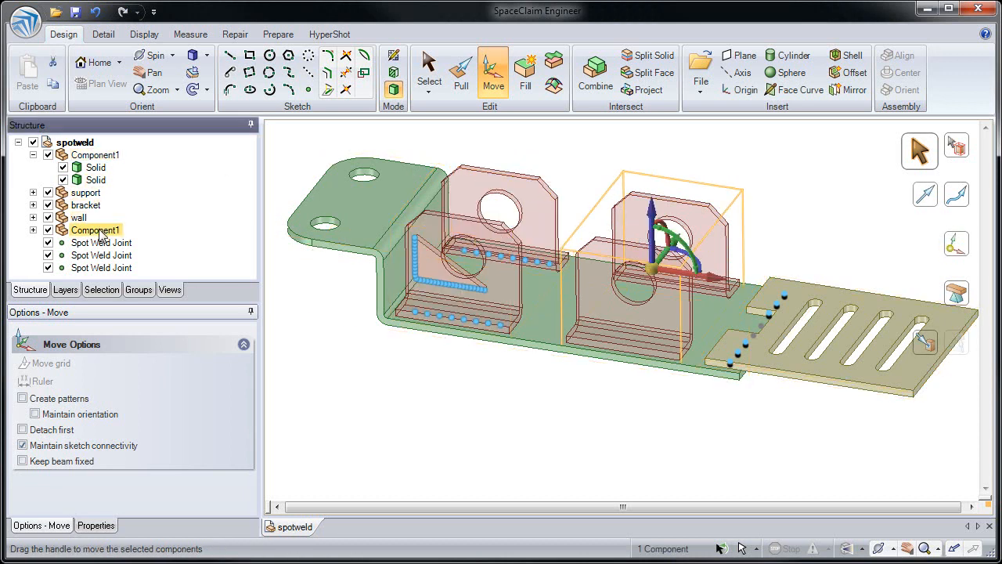
{"action": "left_click", "coordinate": [95, 230]}
{"action": "type", "text": "parts"}
{"action": "key", "text": "Return"}
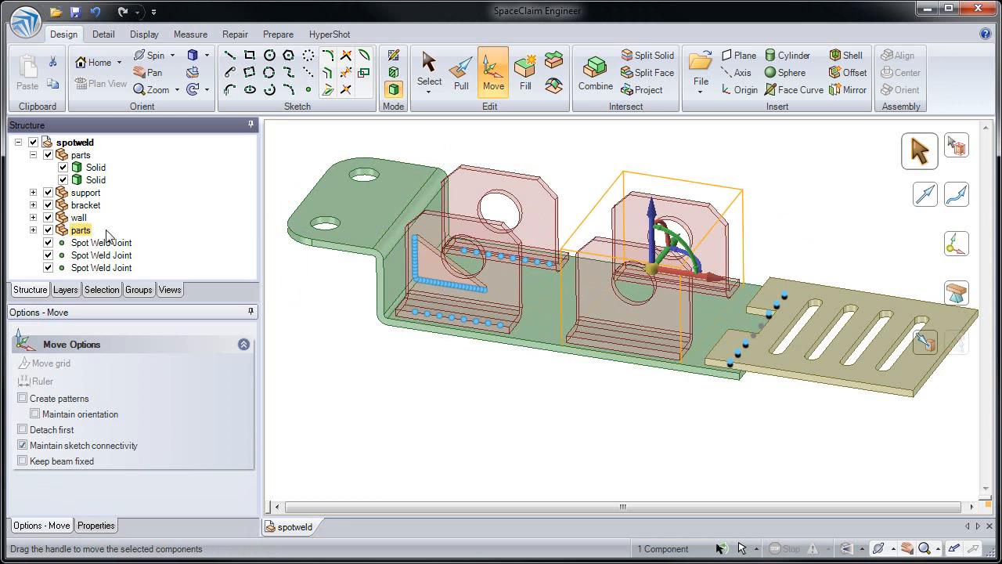
{"action": "left_click", "coordinate": [77, 157]}
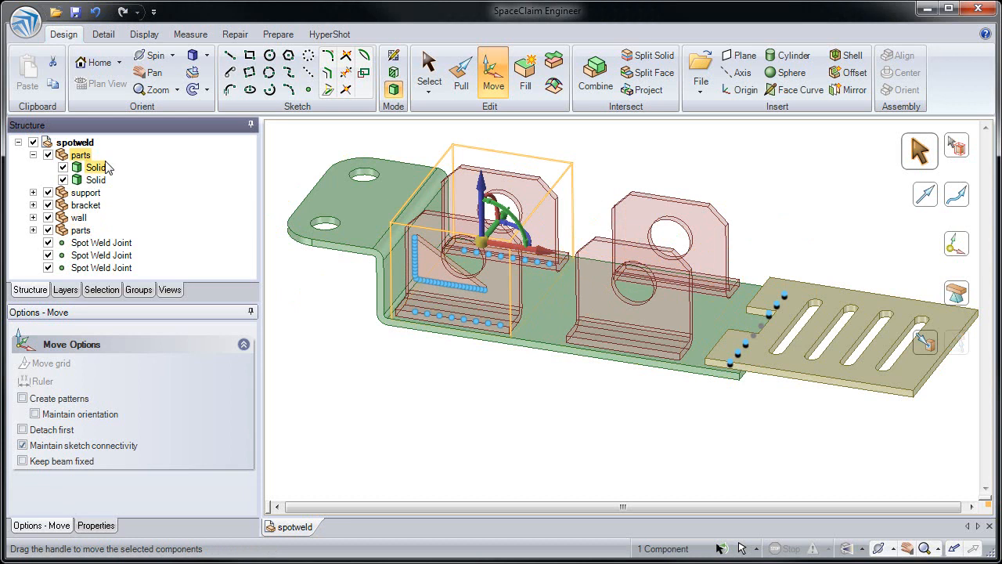
Try to move the three upper edge faces of the rear copied red bracket vertically
{"action": "left_click", "coordinate": [297, 140]}
{"action": "scroll", "coordinate": [626, 168], "scroll_direction": "up", "scroll_amount": 5}
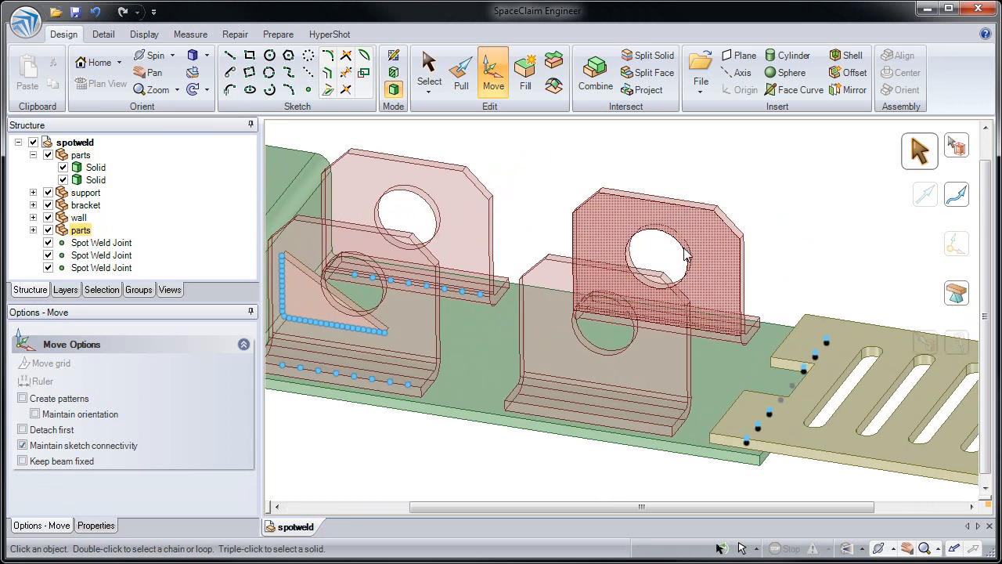
{"action": "left_click_drag", "start_coordinate": [622, 155], "coordinate": [851, 278]}
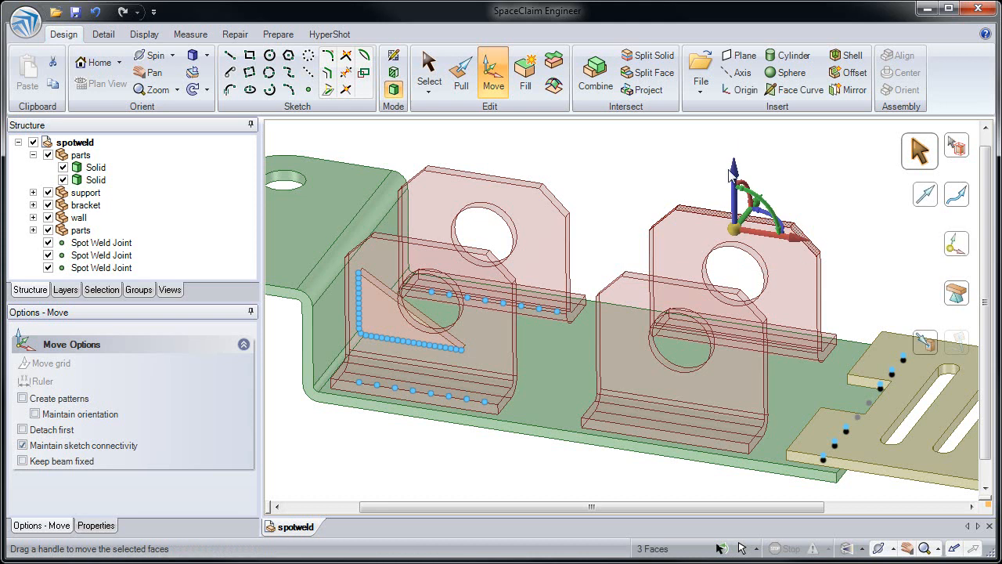
{"action": "mouse_move", "coordinate": [734, 163]}
{"action": "left_mouse_down"}
{"action": "mouse_move", "coordinate": [732, 126]}
{"action": "mouse_move", "coordinate": [731, 173]}
{"action": "left_mouse_up"}
{"action": "left_click", "coordinate": [678, 174]}
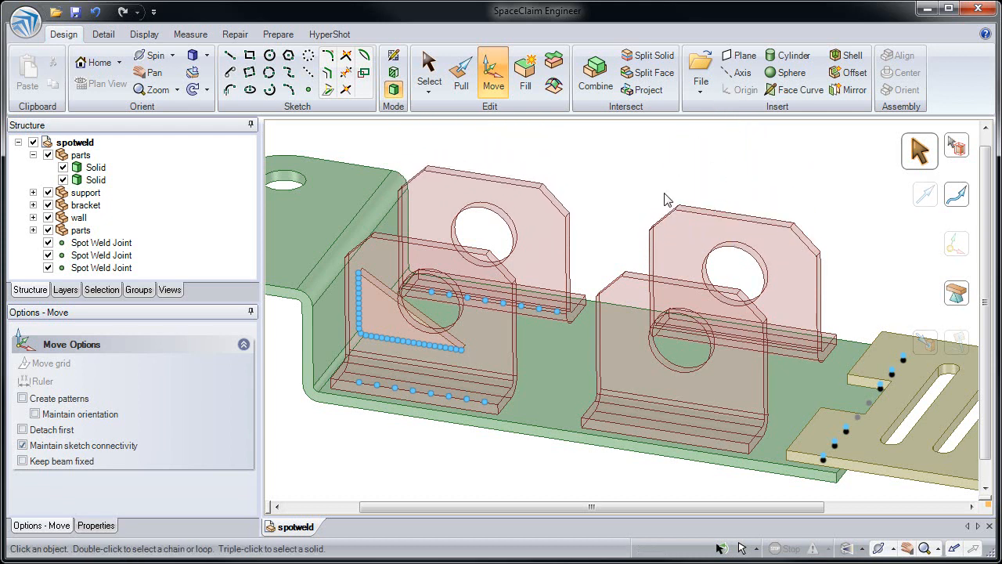
Pattern the slotted wall component upward with a count of 5 over 20 mm, and expand the pattern in the structure
{"action": "middle_click_drag", "start_coordinate": [671, 205], "coordinate": [673, 169], "text": "ctrl"}
{"action": "middle_click_drag", "start_coordinate": [731, 222], "coordinate": [531, 182], "text": "shift"}
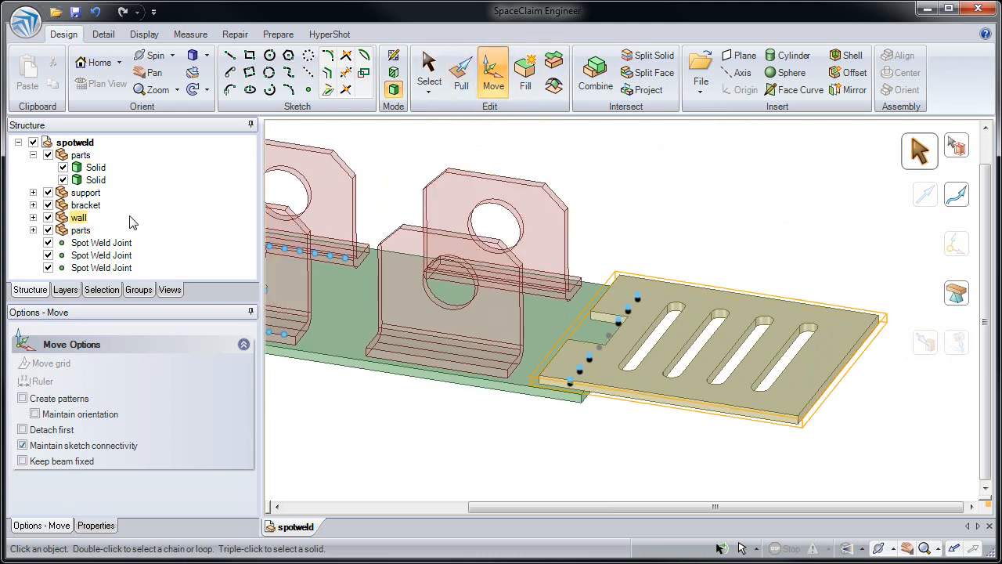
{"action": "left_click", "coordinate": [88, 224]}
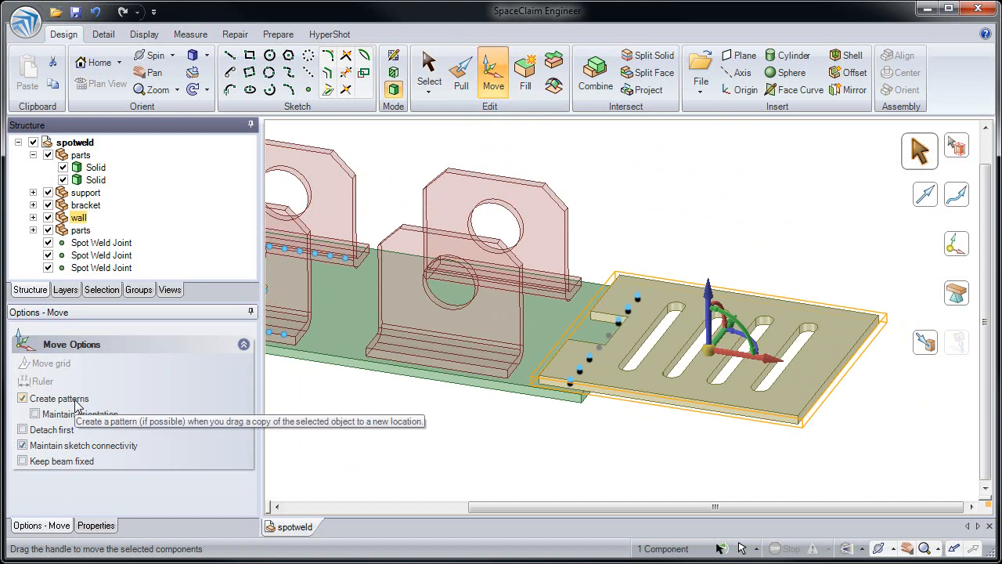
{"action": "left_click_drag", "start_coordinate": [711, 295], "coordinate": [708, 179]}
{"action": "type", "text": "20.000mm"}
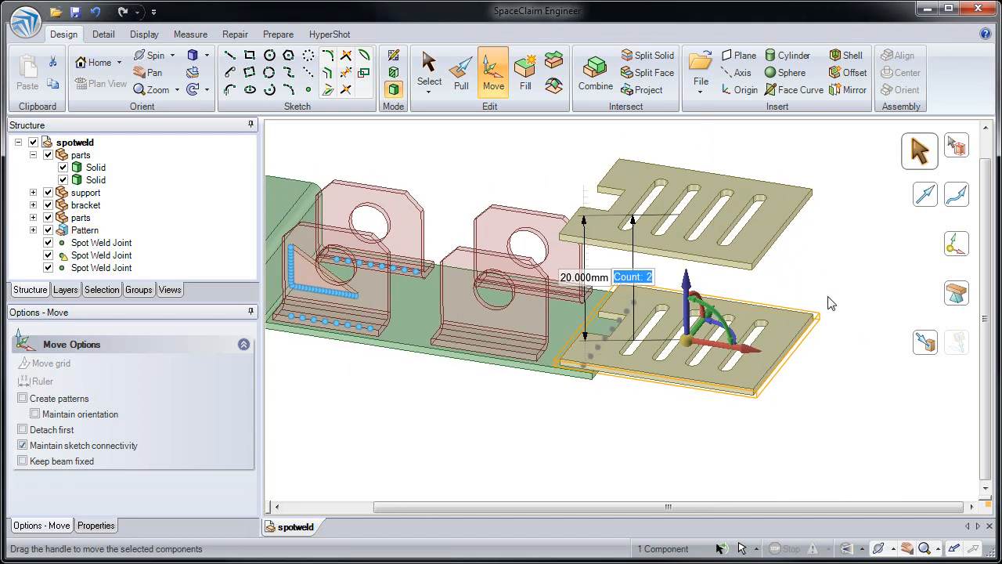
{"action": "type", "text": "5"}
{"action": "key", "text": "Return"}
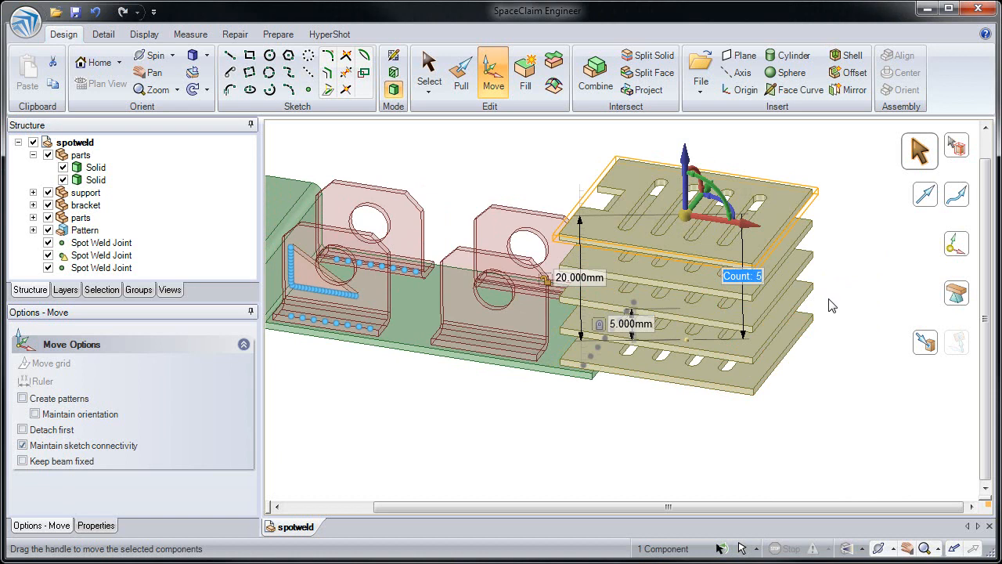
{"action": "left_click", "coordinate": [828, 299]}
{"action": "middle_click_drag", "start_coordinate": [743, 308], "coordinate": [752, 283]}
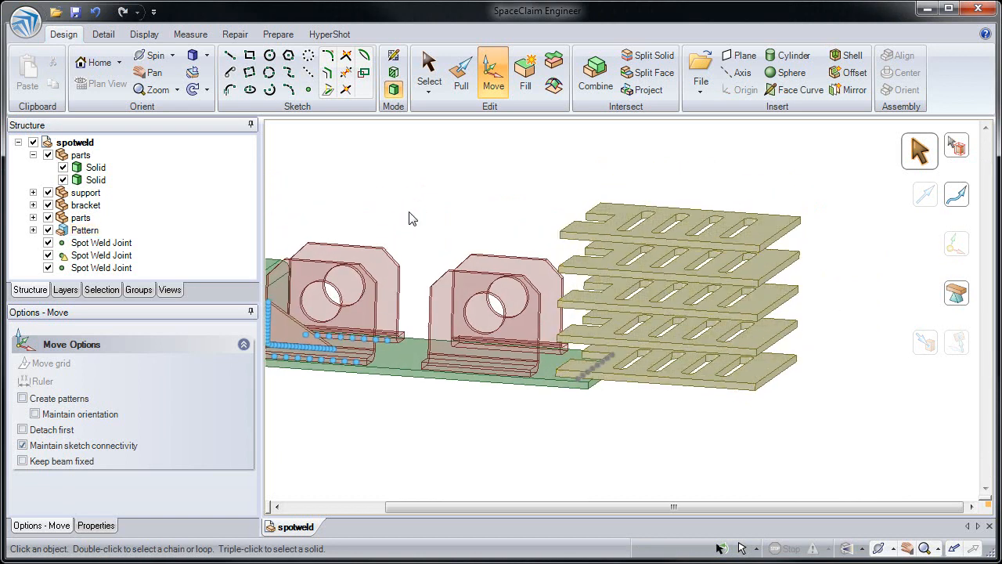
{"action": "left_click", "coordinate": [33, 230]}
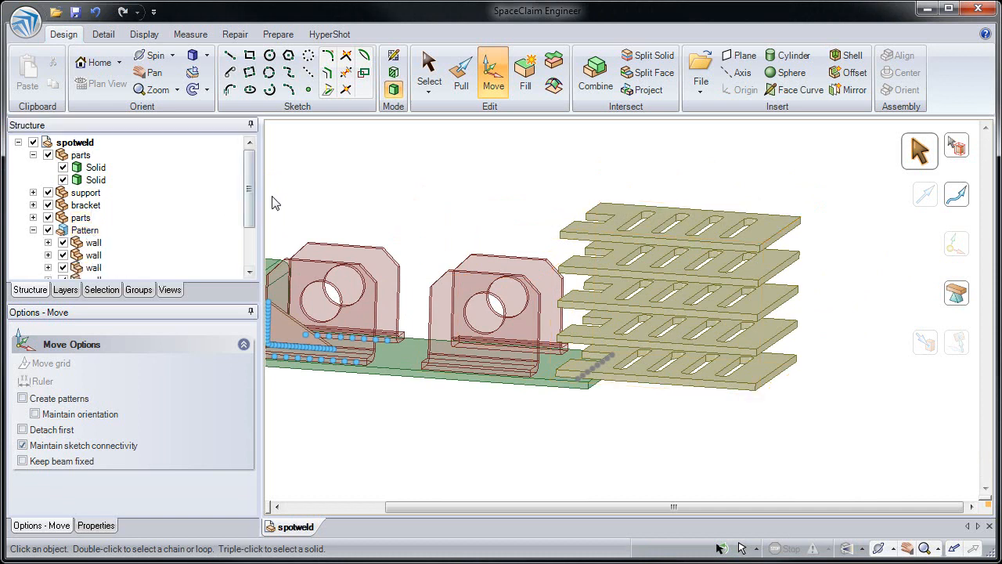
Detect the mating faces again for the spot weld joint between the green bracket and the slotted wall
{"action": "mouse_move", "coordinate": [317, 177]}
{"action": "middle_mouse_down"}
{"action": "mouse_move", "coordinate": [373, 170]}
{"action": "mouse_move", "coordinate": [595, 313]}
{"action": "middle_mouse_up"}
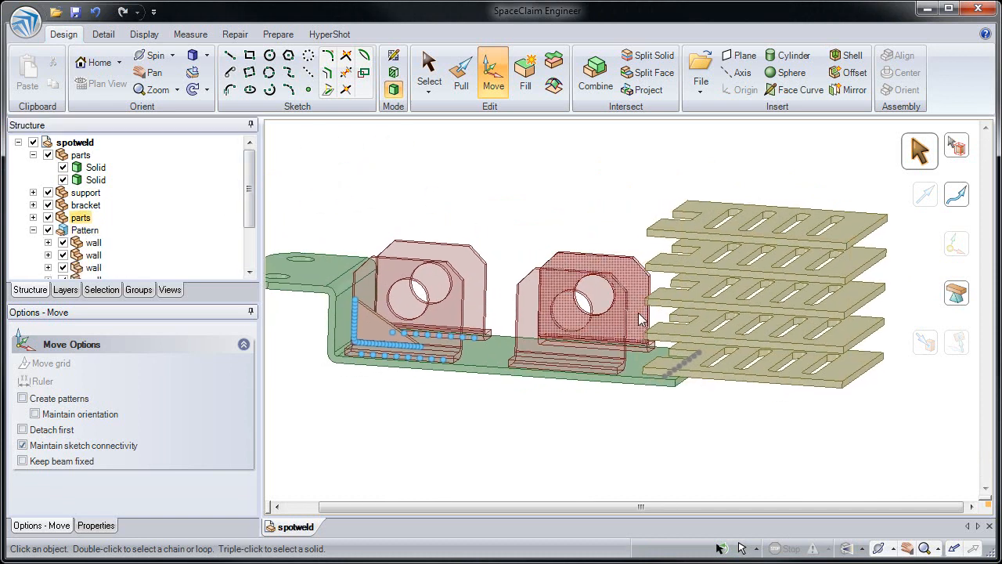
{"action": "mouse_move", "coordinate": [681, 353]}
{"action": "middle_mouse_down"}
{"action": "mouse_move", "coordinate": [687, 373]}
{"action": "mouse_move", "coordinate": [675, 384]}
{"action": "middle_mouse_up"}
{"action": "scroll", "coordinate": [675, 384], "scroll_direction": "up", "scroll_amount": 4}
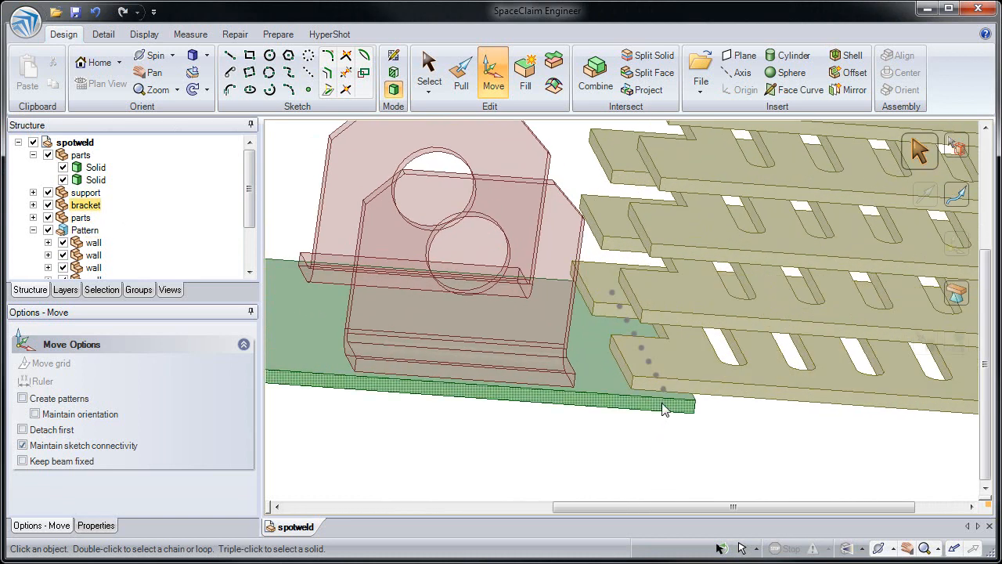
{"action": "left_click", "coordinate": [33, 229]}
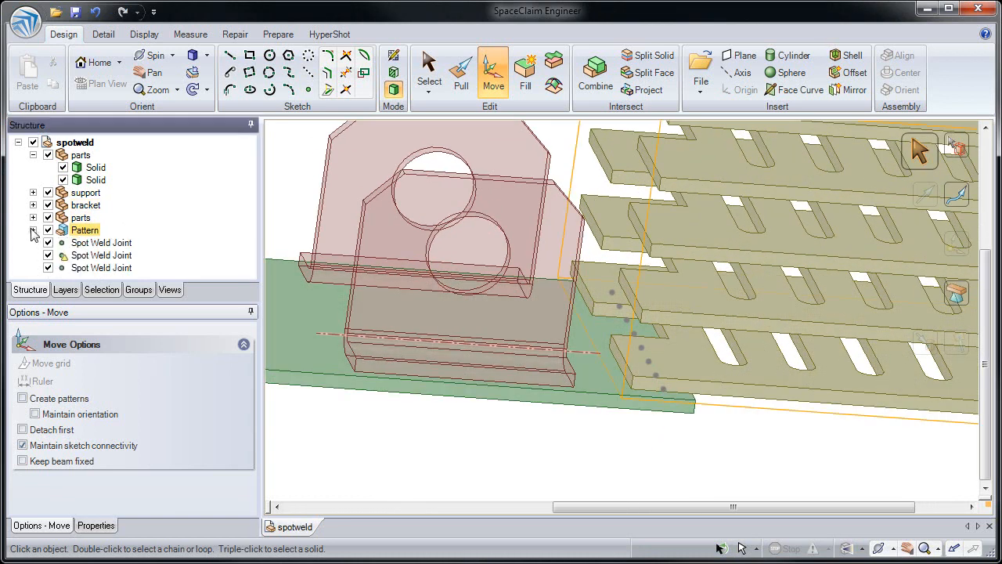
{"action": "left_click", "coordinate": [102, 256]}
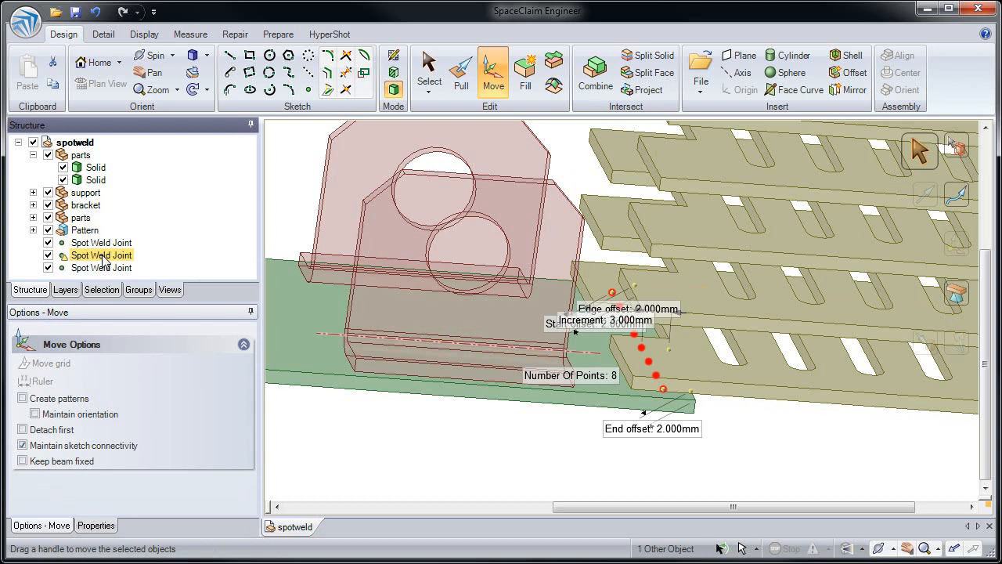
{"action": "right_click", "coordinate": [103, 258]}
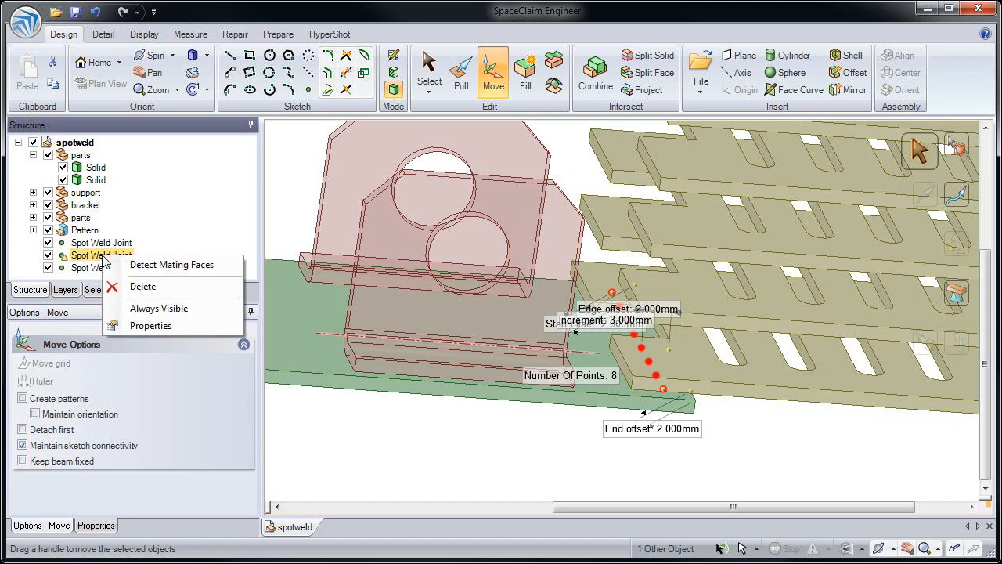
{"action": "left_click", "coordinate": [146, 265]}
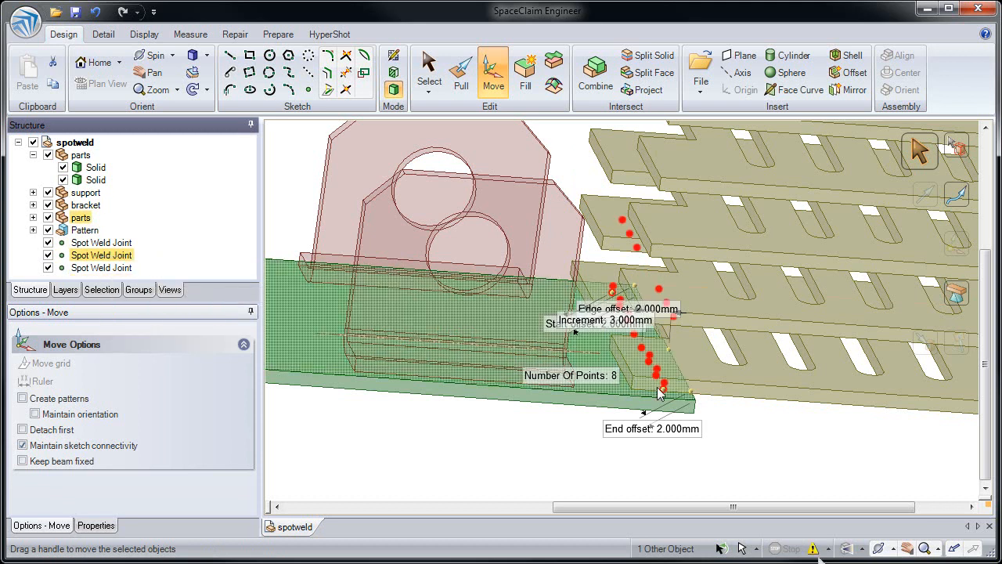
{"action": "middle_click_drag", "start_coordinate": [778, 438], "coordinate": [653, 368]}
{"action": "left_click", "coordinate": [685, 391]}
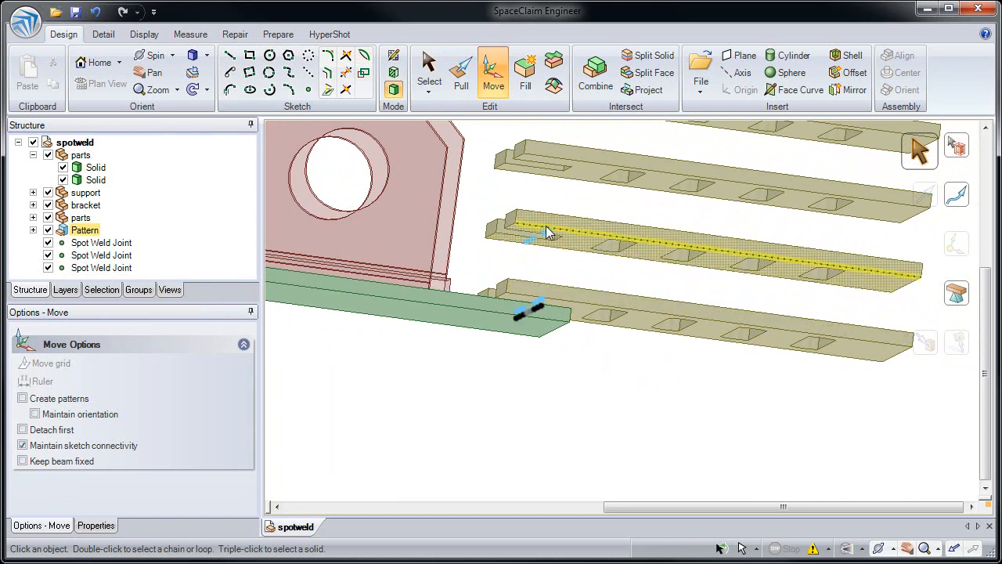
Edit the wall's spot weld joint so that mate points are created only on the underside of the lowest wall
{"action": "left_click", "coordinate": [283, 37]}
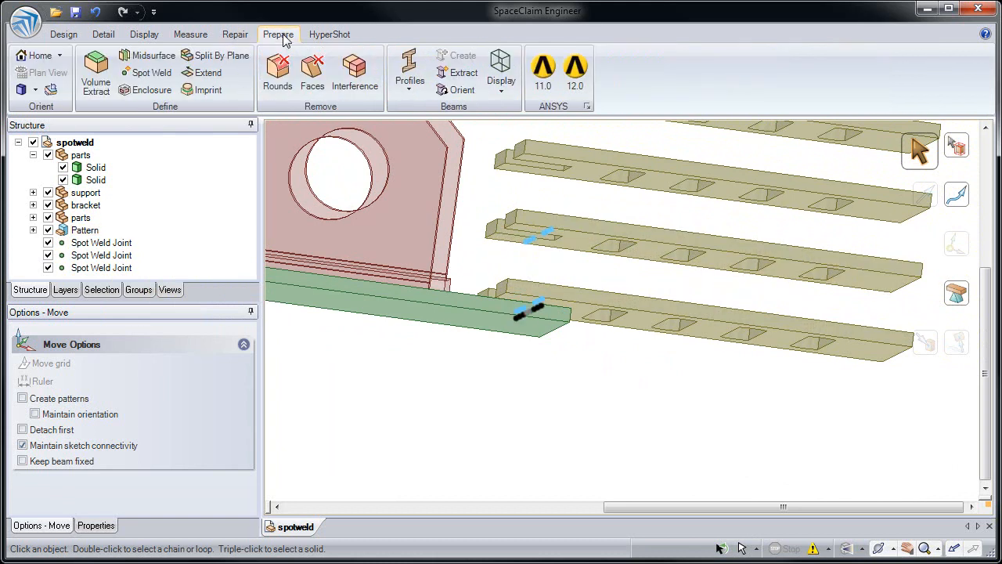
{"action": "left_click", "coordinate": [149, 72]}
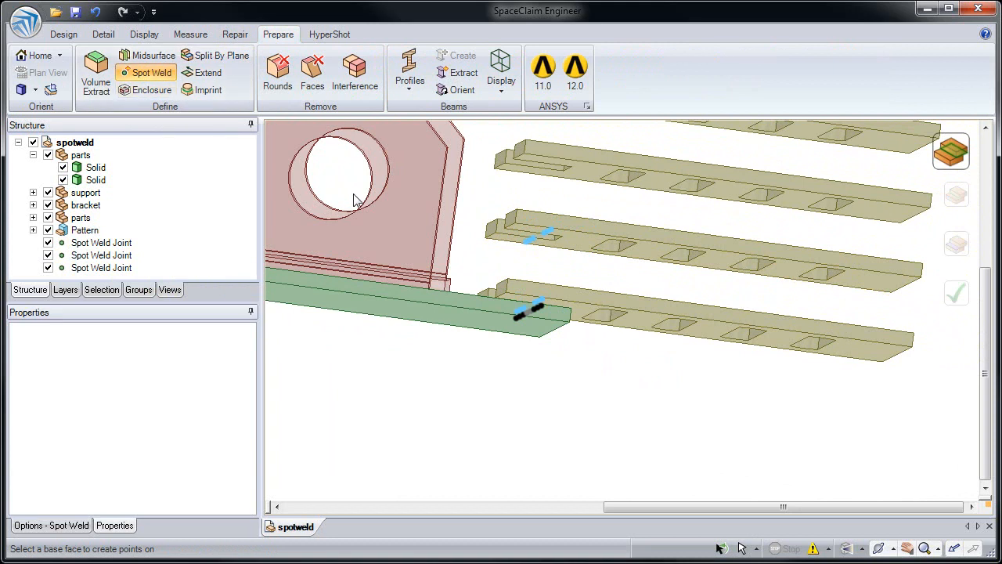
{"action": "left_click", "coordinate": [545, 237]}
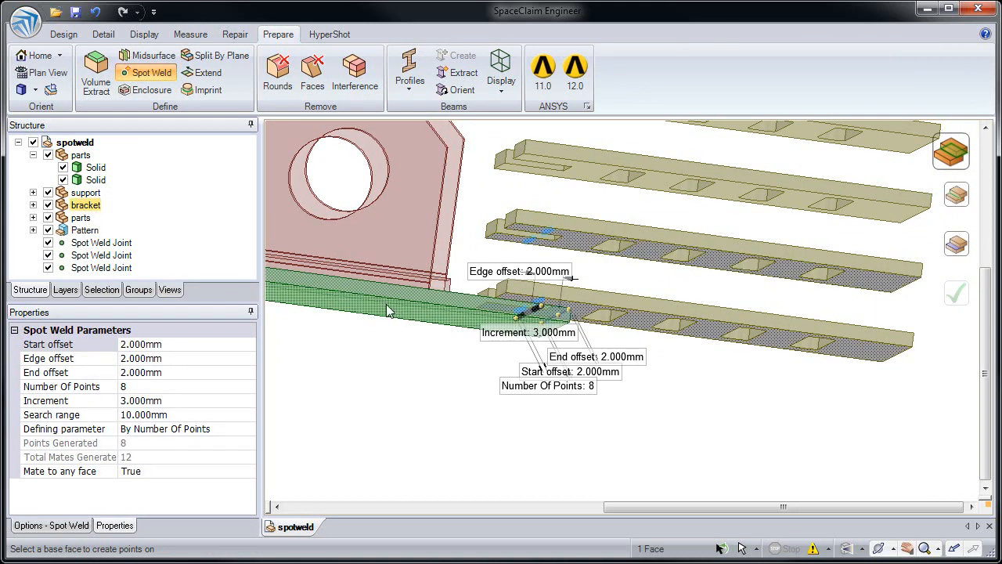
{"action": "left_click", "coordinate": [146, 358]}
{"action": "left_click", "coordinate": [176, 344]}
{"action": "left_click", "coordinate": [180, 372]}
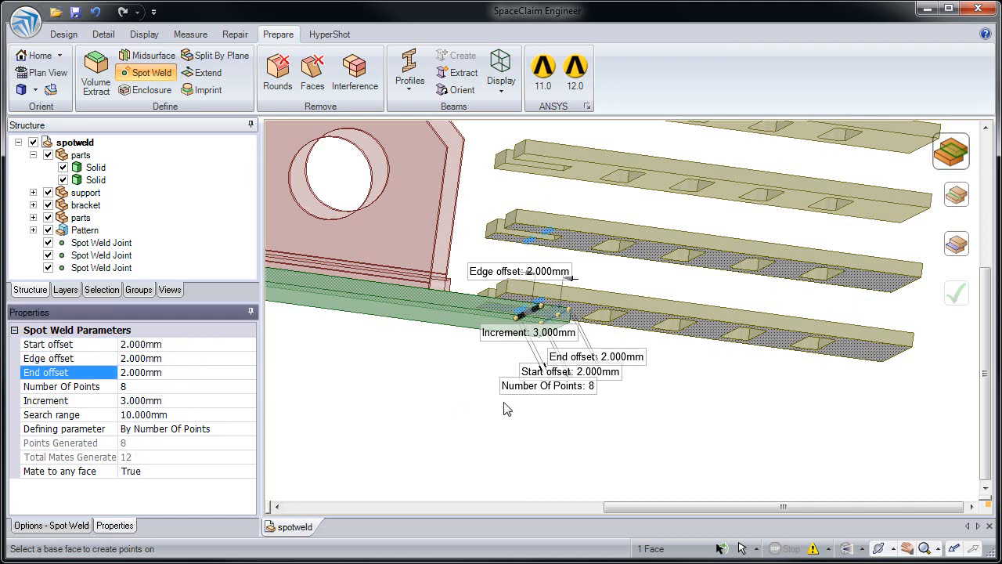
{"action": "left_click", "coordinate": [952, 249]}
{"action": "left_click", "coordinate": [712, 338]}
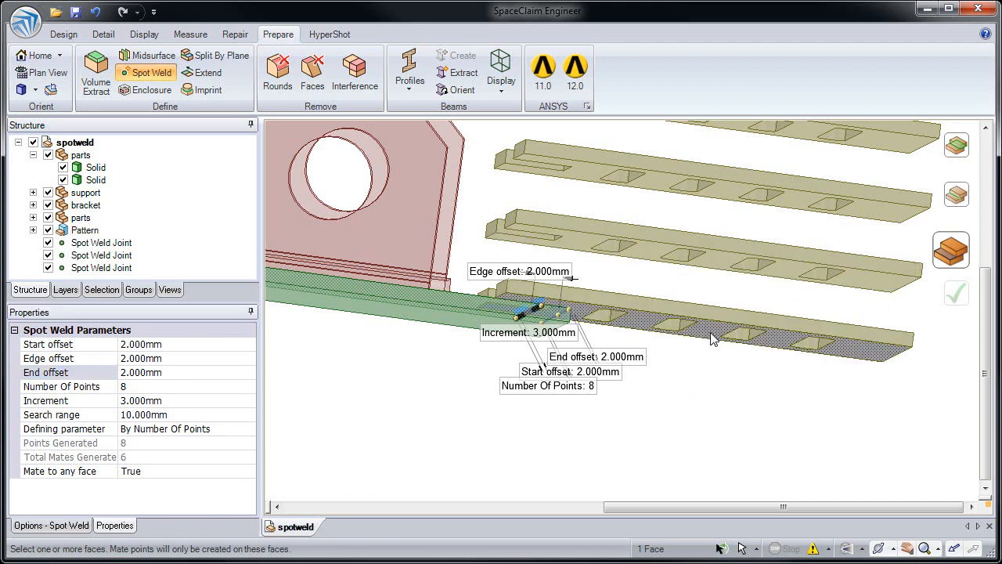
{"action": "left_click", "coordinate": [681, 385]}
{"action": "mouse_move", "coordinate": [682, 384]}
{"action": "middle_mouse_down"}
{"action": "mouse_move", "coordinate": [678, 392]}
{"action": "mouse_move", "coordinate": [669, 379]}
{"action": "middle_mouse_up"}
{"action": "middle_click_drag", "start_coordinate": [669, 379], "coordinate": [625, 307], "text": "ctrl"}
{"action": "key", "text": "h"}
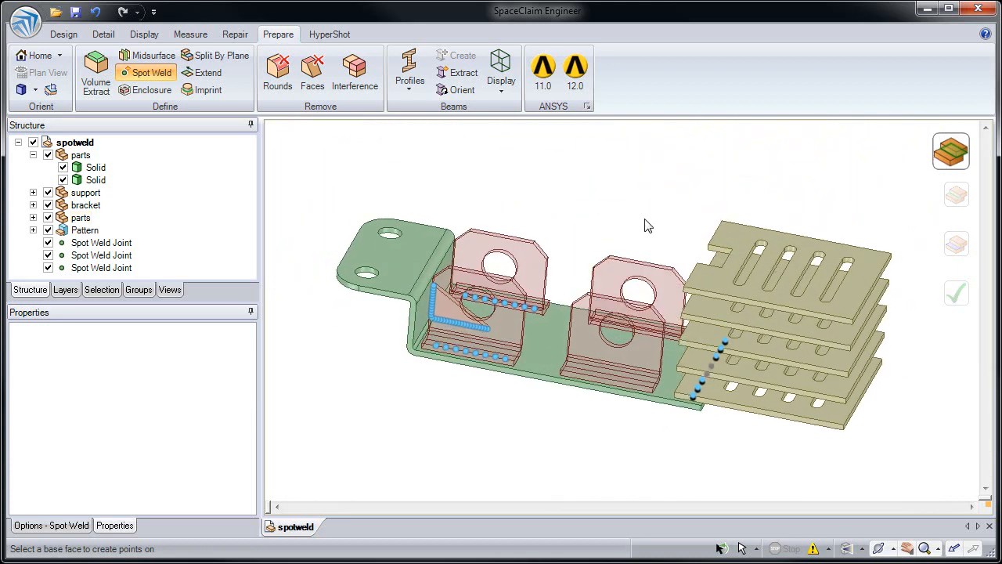
Transfer the assembly to ANSYS 12.0 and generate its mesh in Mechanical
{"action": "left_click", "coordinate": [575, 67]}
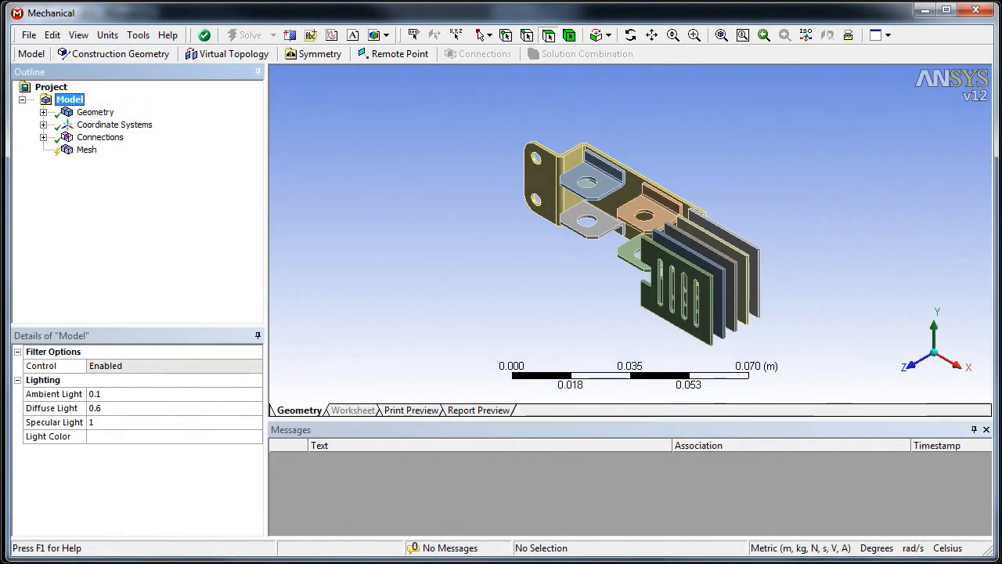
{"action": "left_click_drag", "start_coordinate": [566, 273], "coordinate": [561, 213]}
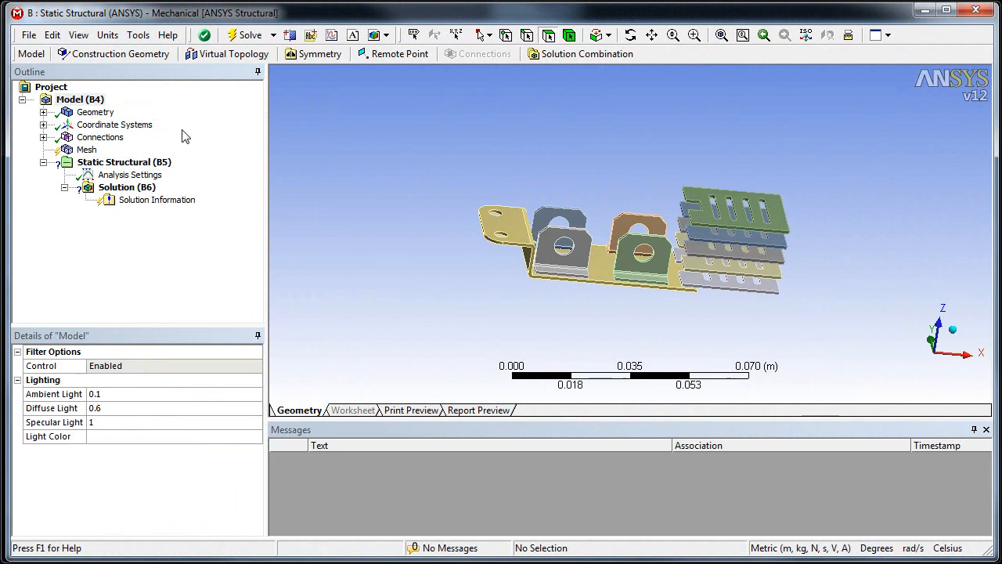
{"action": "left_click", "coordinate": [87, 150]}
{"action": "right_click", "coordinate": [86, 151]}
{"action": "left_click", "coordinate": [102, 195]}
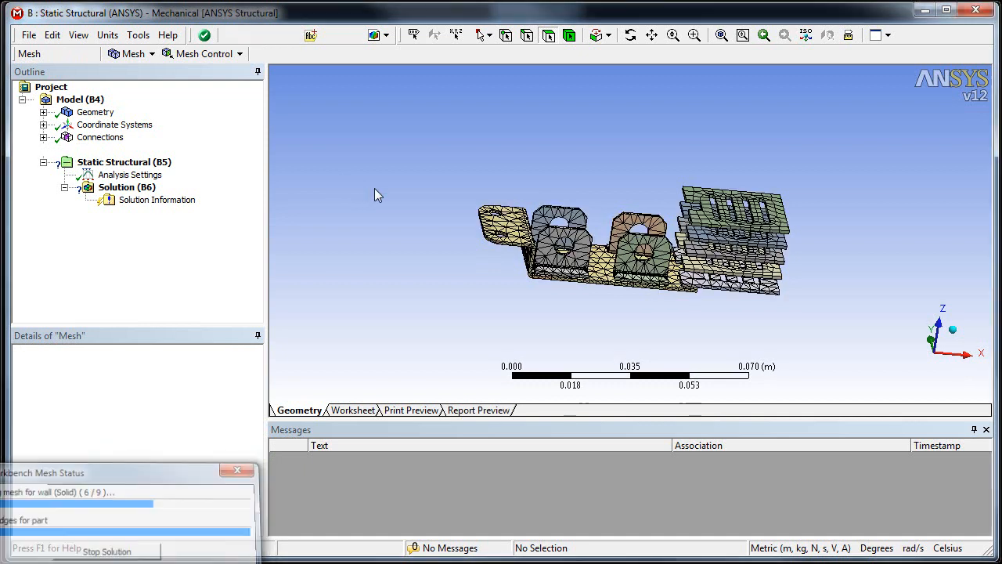
Select the upper face of the topmost wall, extend the selection to its instances, and clear the selection
{"action": "middle_click_drag", "start_coordinate": [712, 229], "coordinate": [693, 102], "text": "shift"}
{"action": "middle_click_drag", "start_coordinate": [824, 264], "coordinate": [593, 133], "text": "ctrl"}
{"action": "middle_click_drag", "start_coordinate": [579, 186], "coordinate": [611, 238], "text": "ctrl"}
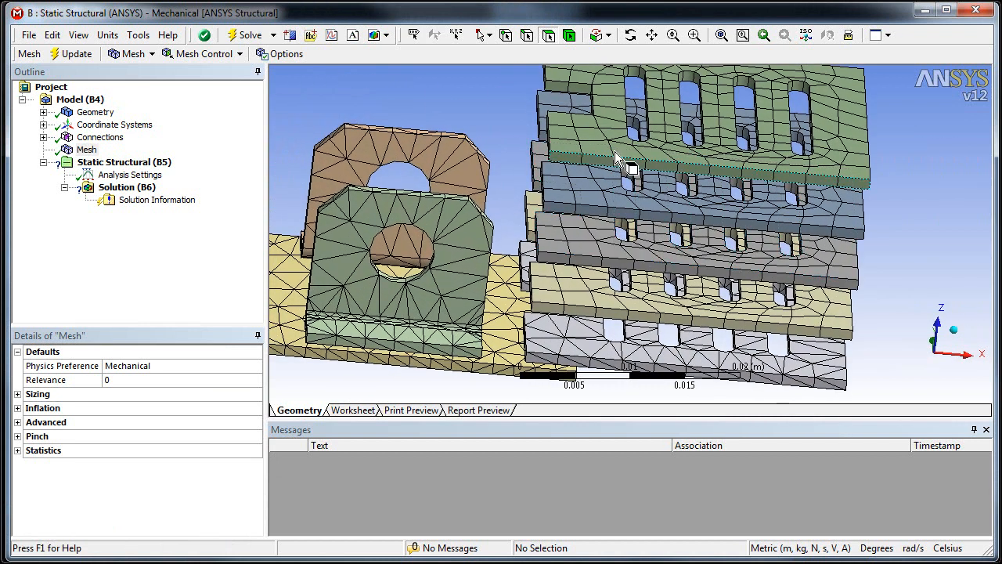
{"action": "left_click", "coordinate": [603, 128]}
{"action": "left_click", "coordinate": [609, 36]}
{"action": "left_click", "coordinate": [608, 83]}
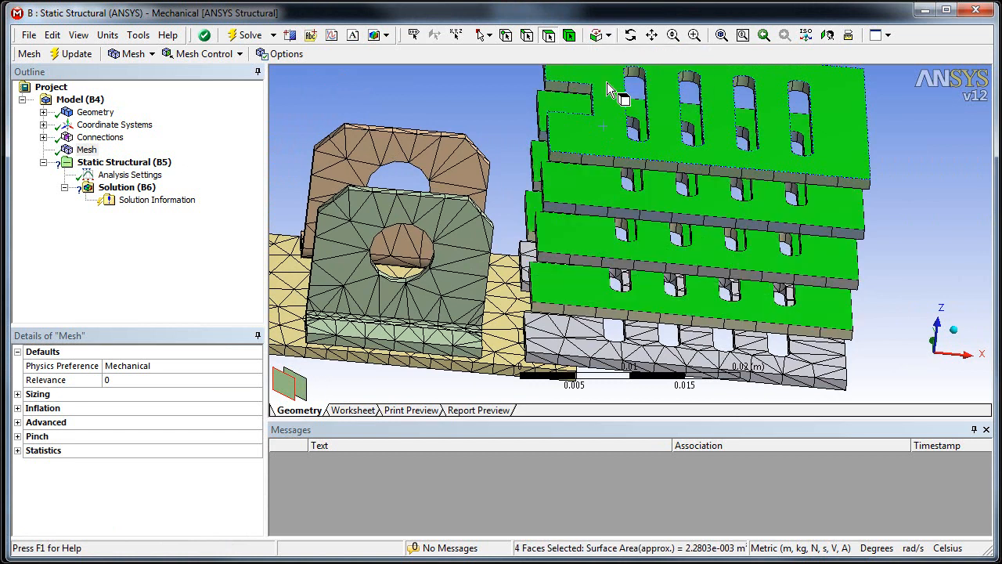
{"action": "left_click", "coordinate": [500, 102]}
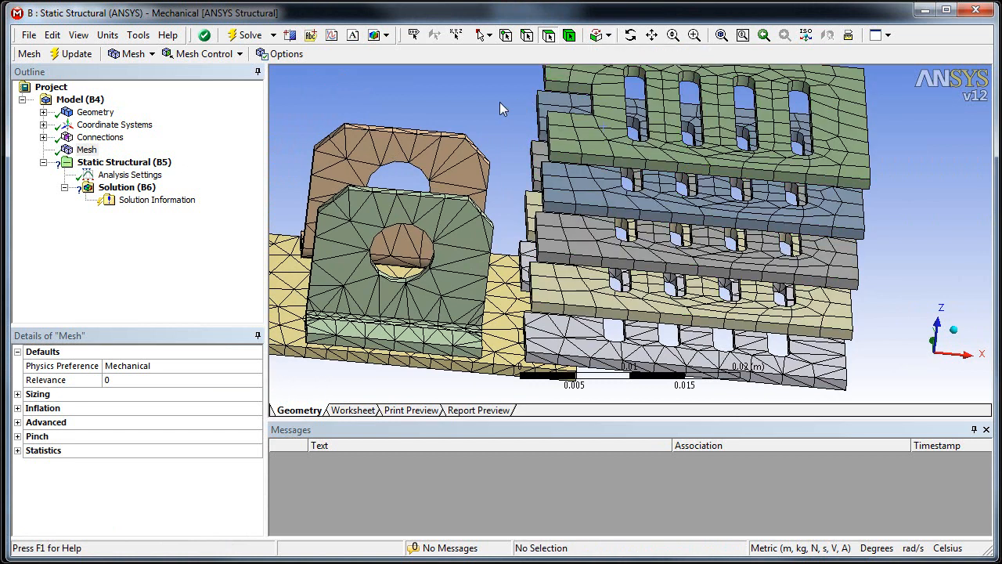
Check the selection-extension options for faces of the lowest wall and the copied front bracket's flange
{"action": "middle_click_drag", "start_coordinate": [562, 291], "coordinate": [585, 327]}
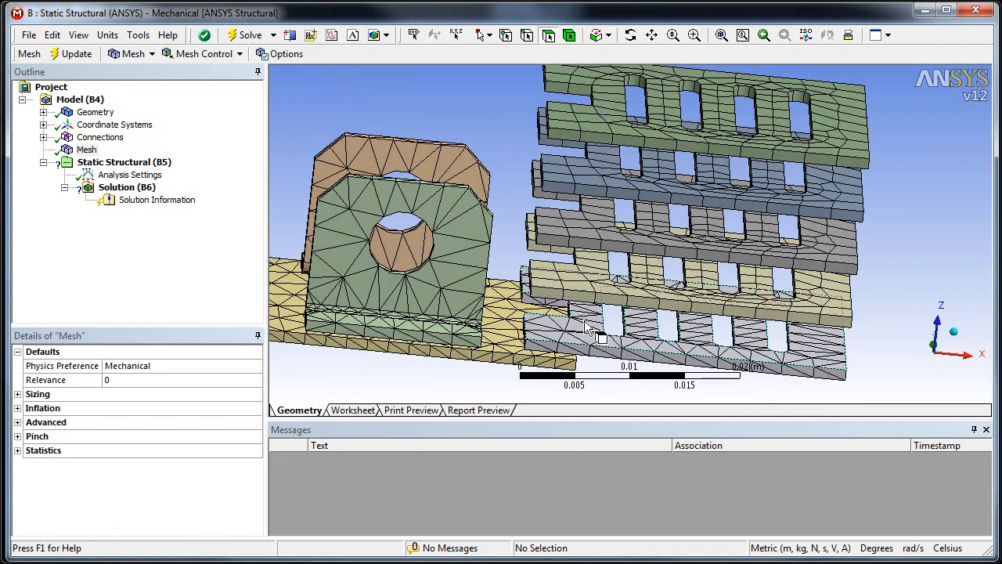
{"action": "left_click", "coordinate": [585, 327]}
{"action": "left_click", "coordinate": [610, 35]}
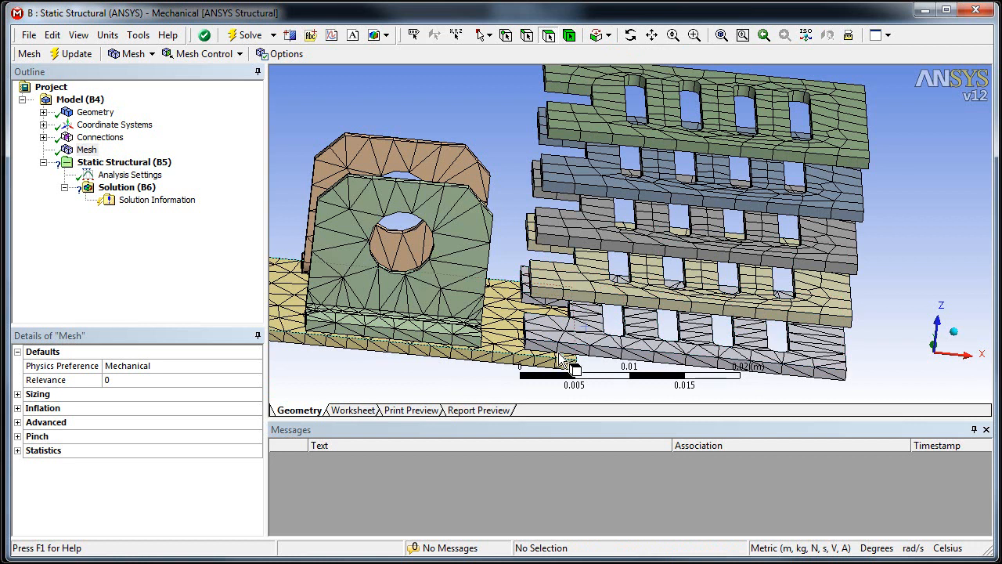
{"action": "scroll", "coordinate": [702, 328], "scroll_direction": "up", "scroll_amount": 2}
{"action": "middle_click_drag", "start_coordinate": [702, 328], "coordinate": [666, 281]}
{"action": "left_click", "coordinate": [654, 270]}
{"action": "left_click", "coordinate": [609, 35]}
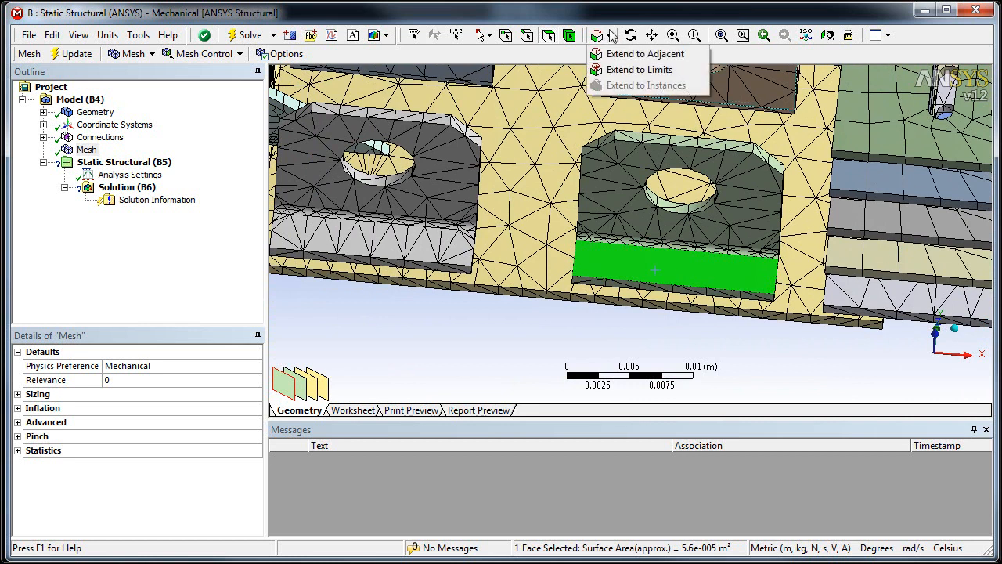
{"action": "left_click", "coordinate": [468, 327]}
Hide the long base bracket body and inspect the mesh on the mating faces of the two front brackets
{"action": "middle_click_drag", "start_coordinate": [514, 264], "coordinate": [527, 195]}
{"action": "left_click", "coordinate": [527, 195]}
{"action": "right_click", "coordinate": [527, 194]}
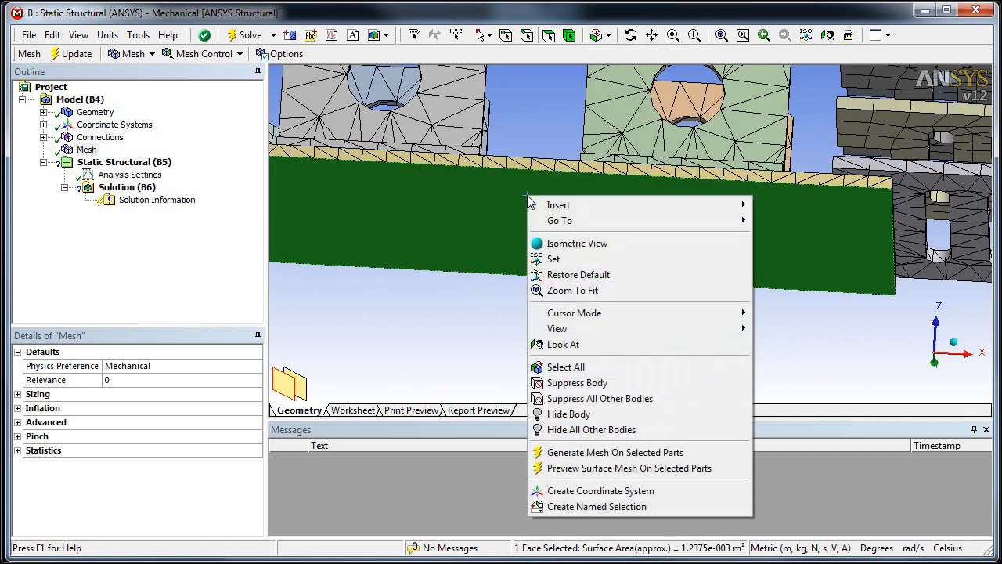
{"action": "left_click", "coordinate": [569, 416]}
{"action": "middle_click_drag", "start_coordinate": [644, 240], "coordinate": [631, 201]}
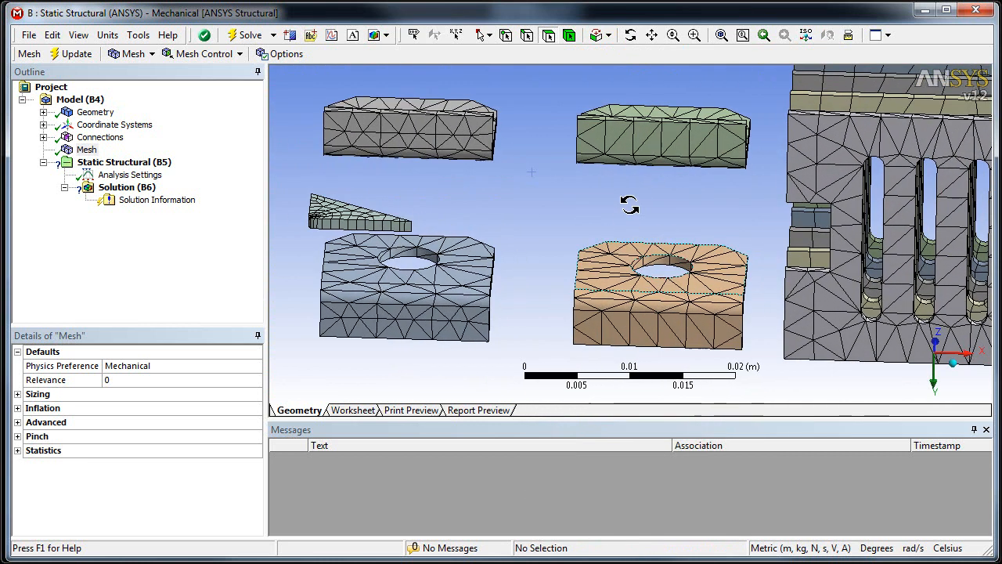
{"action": "left_click", "coordinate": [437, 137]}
{"action": "left_click", "coordinate": [625, 153]}
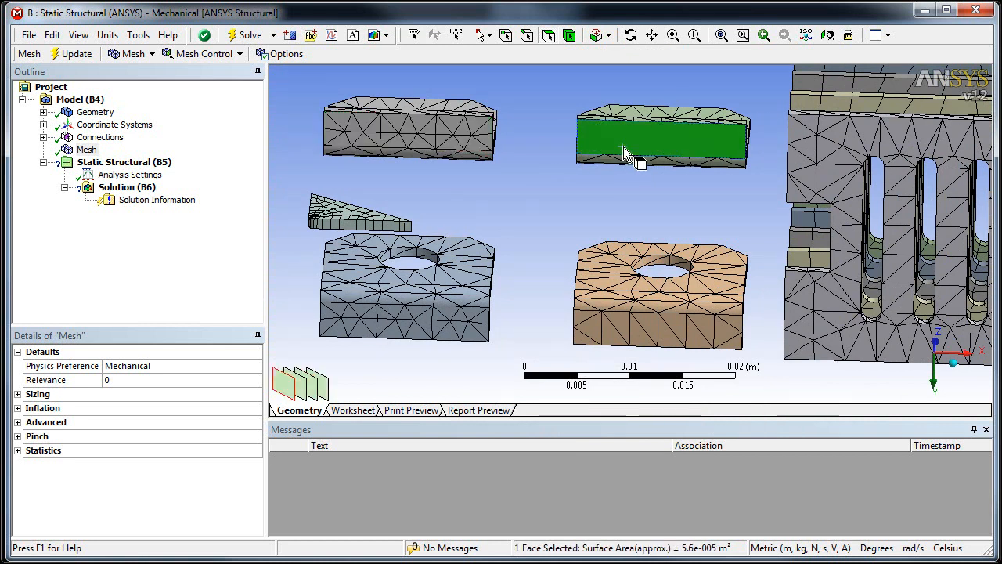
{"action": "left_click", "coordinate": [550, 202]}
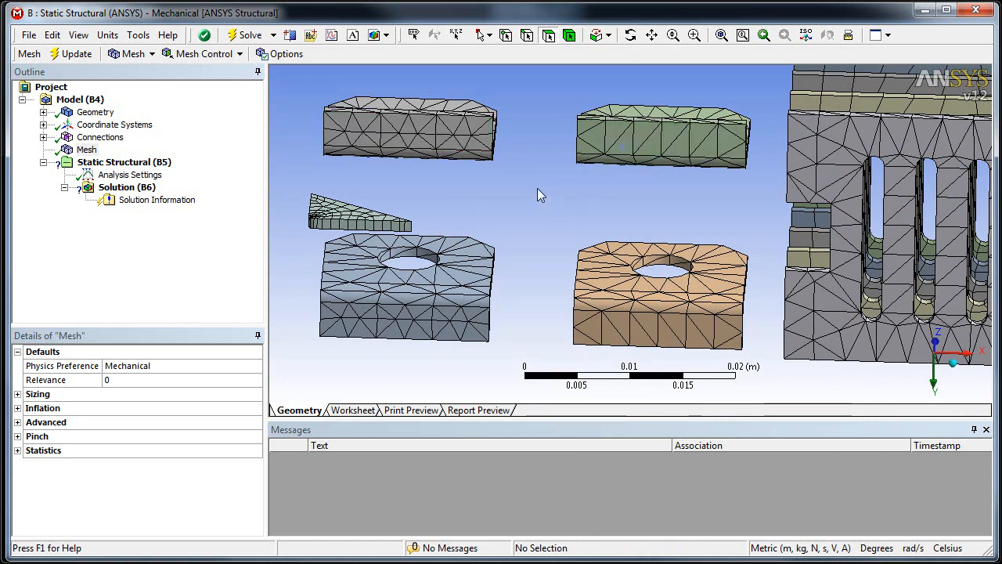
Review the mesh worksheet and the worksheet for the second parts component
{"action": "middle_click_drag", "start_coordinate": [383, 174], "coordinate": [441, 258]}
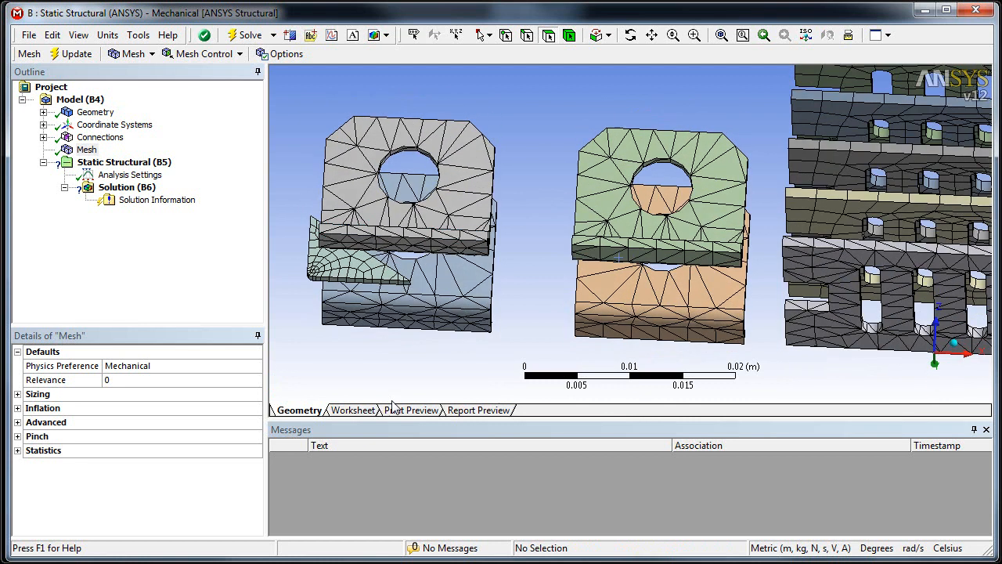
{"action": "left_click", "coordinate": [354, 411]}
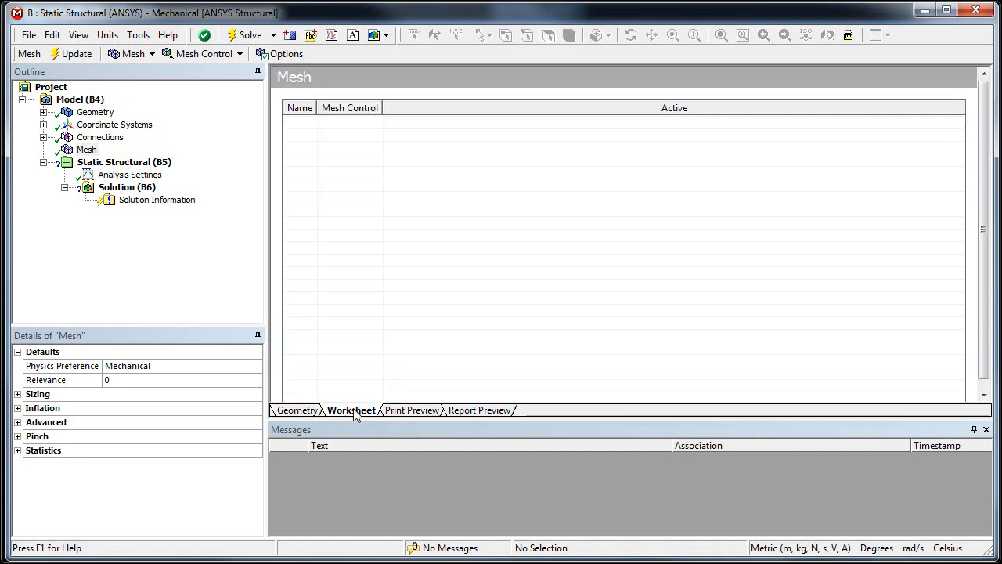
{"action": "left_click", "coordinate": [86, 112]}
{"action": "double_click", "coordinate": [87, 114]}
{"action": "left_click", "coordinate": [107, 138]}
{"action": "left_click", "coordinate": [351, 411]}
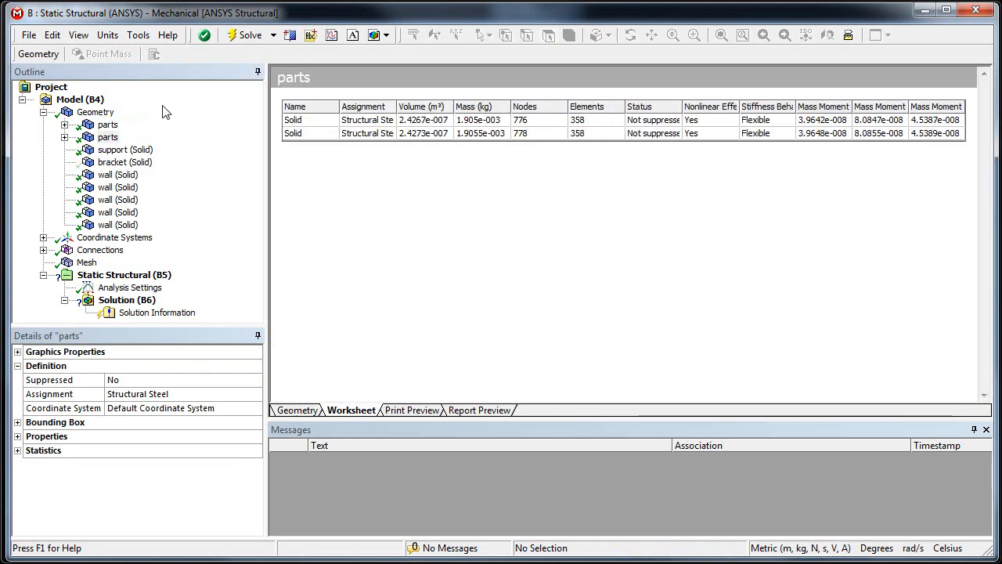
Select both parts components together and show all hidden bodies
{"action": "left_click", "coordinate": [108, 125], "text": "ctrl"}
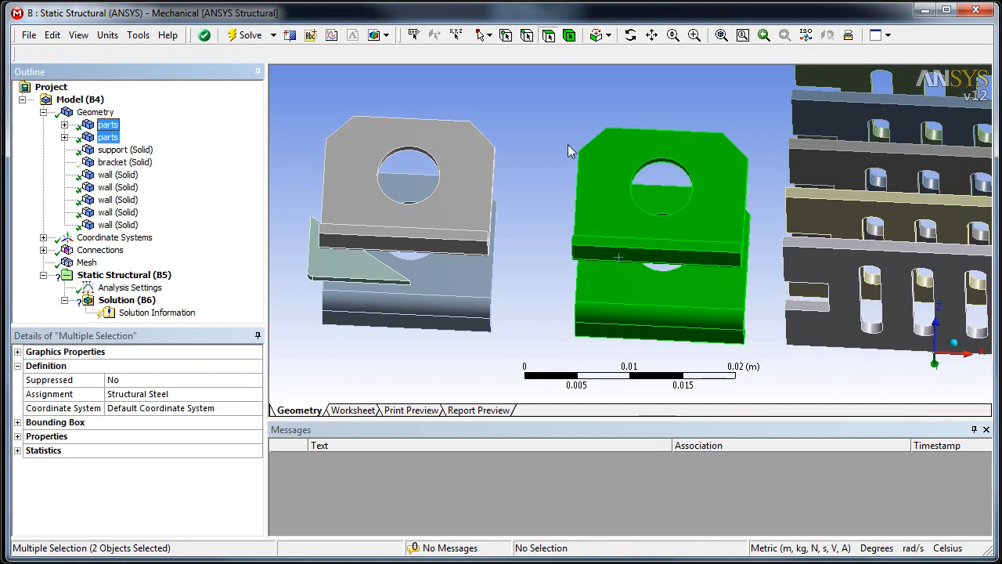
{"action": "mouse_move", "coordinate": [550, 239]}
{"action": "middle_mouse_down", "text": "shift"}
{"action": "mouse_move", "coordinate": [522, 319]}
{"action": "mouse_move", "coordinate": [557, 259]}
{"action": "mouse_move", "coordinate": [551, 250]}
{"action": "middle_mouse_up", "text": "shift"}
{"action": "right_click", "coordinate": [562, 237]}
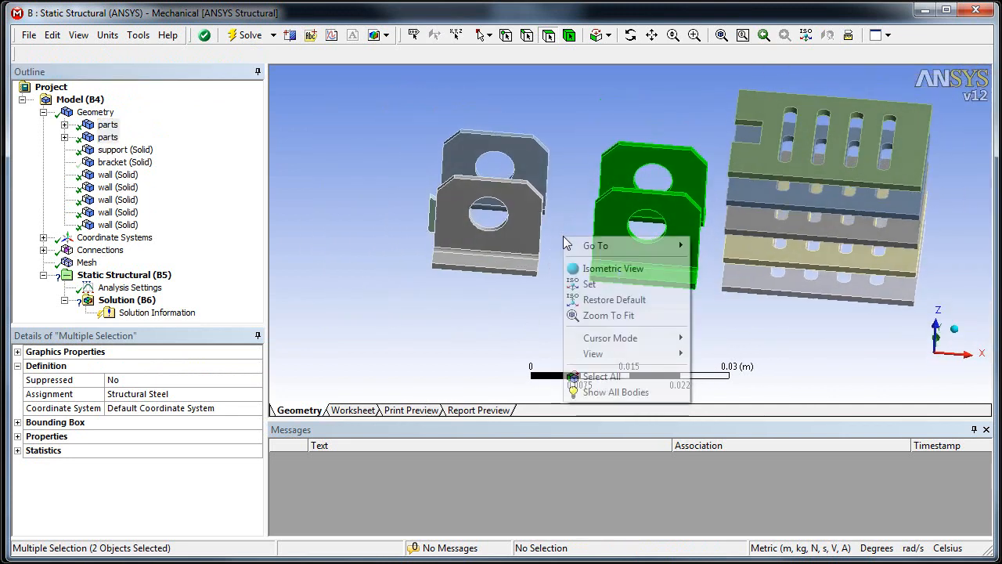
{"action": "left_click", "coordinate": [594, 392]}
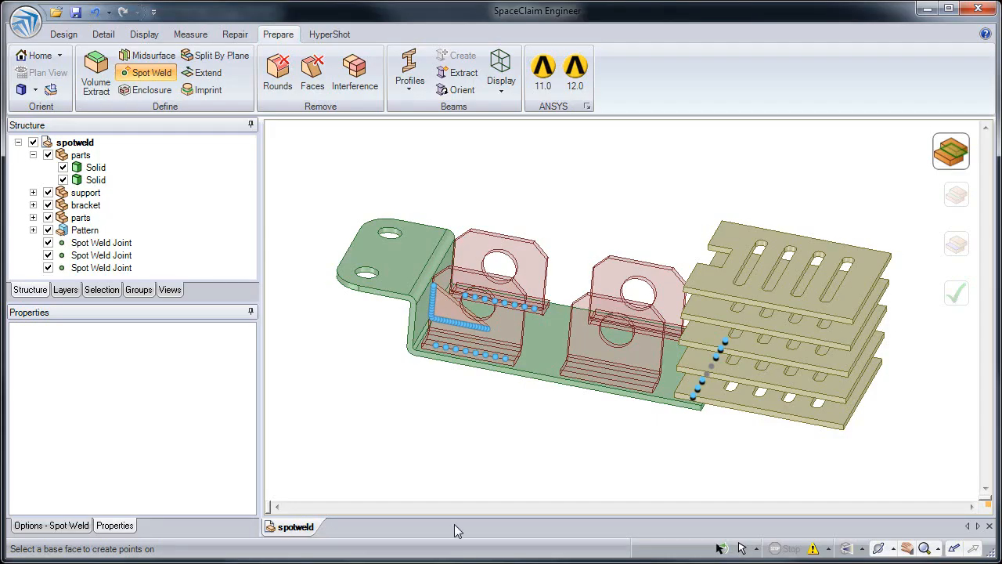
Switch to SpaceClaim and define a spot weld from the two copied brackets' flanges to the long base bracket, along each flange's outer edge
{"action": "scroll", "coordinate": [574, 406], "scroll_direction": "up", "scroll_amount": 5}
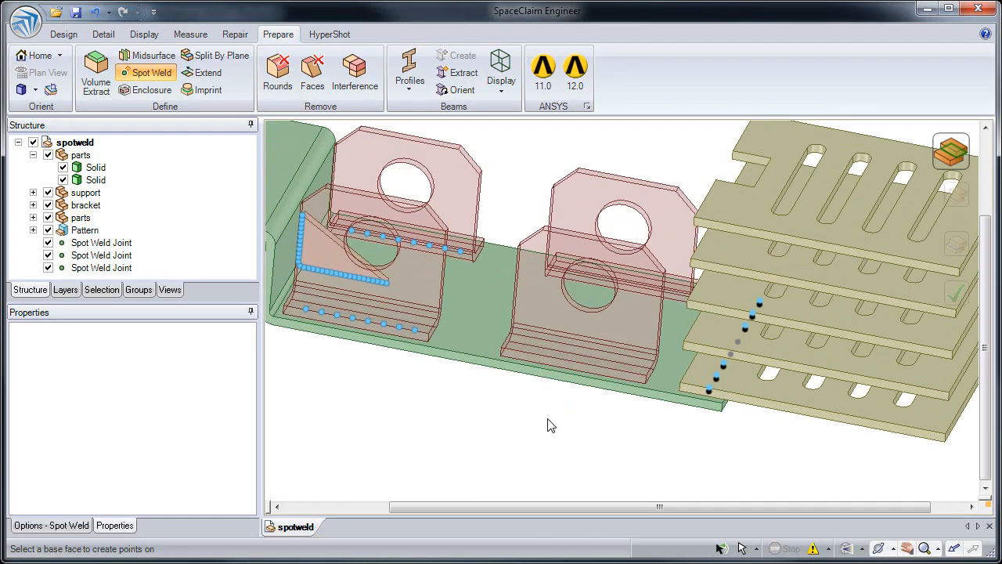
{"action": "left_click", "coordinate": [149, 73]}
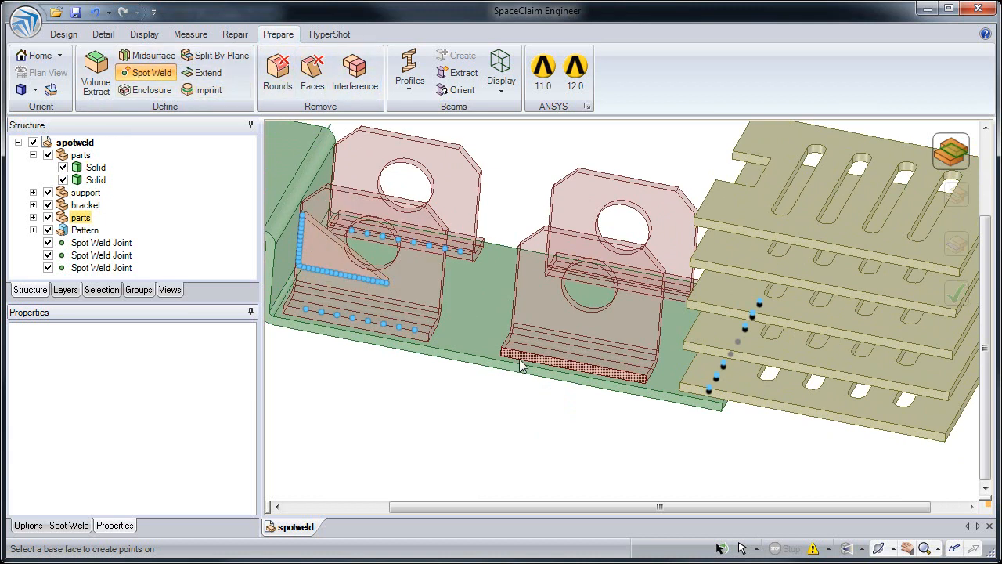
{"action": "middle_click_drag", "start_coordinate": [508, 368], "coordinate": [521, 383]}
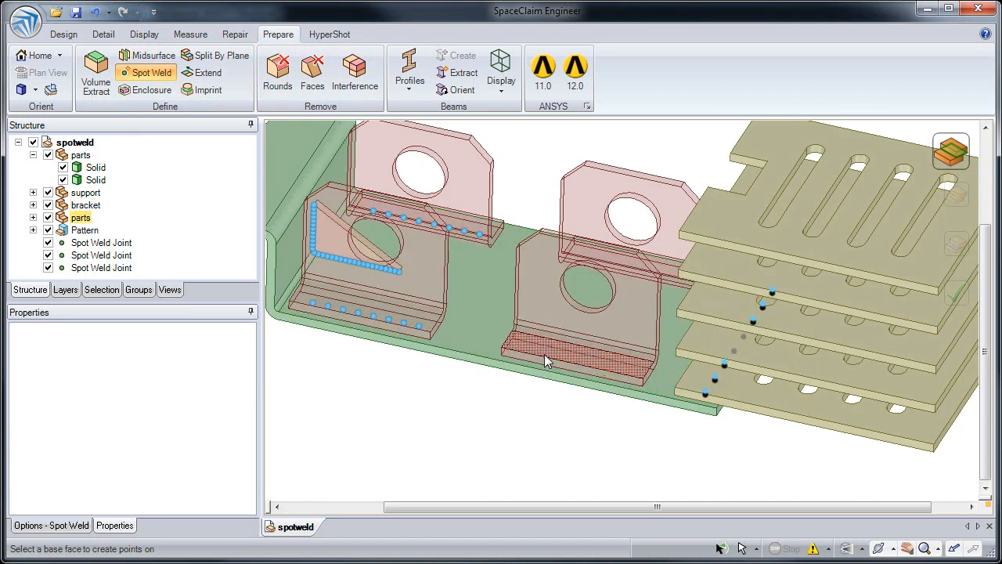
{"action": "left_click", "coordinate": [545, 357]}
{"action": "middle_click_drag", "start_coordinate": [625, 252], "coordinate": [677, 248]}
{"action": "left_click", "coordinate": [953, 150]}
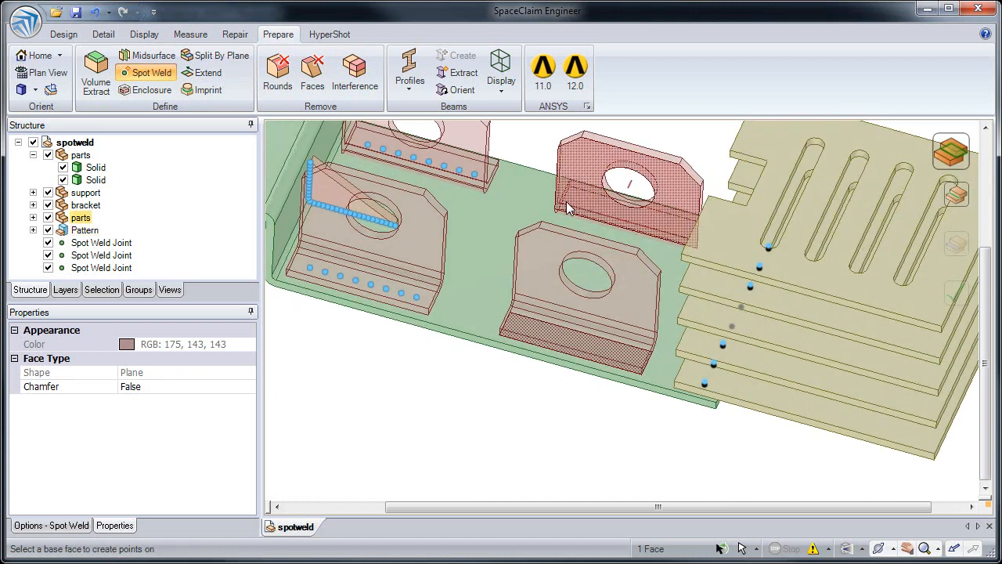
{"action": "left_click", "coordinate": [576, 200]}
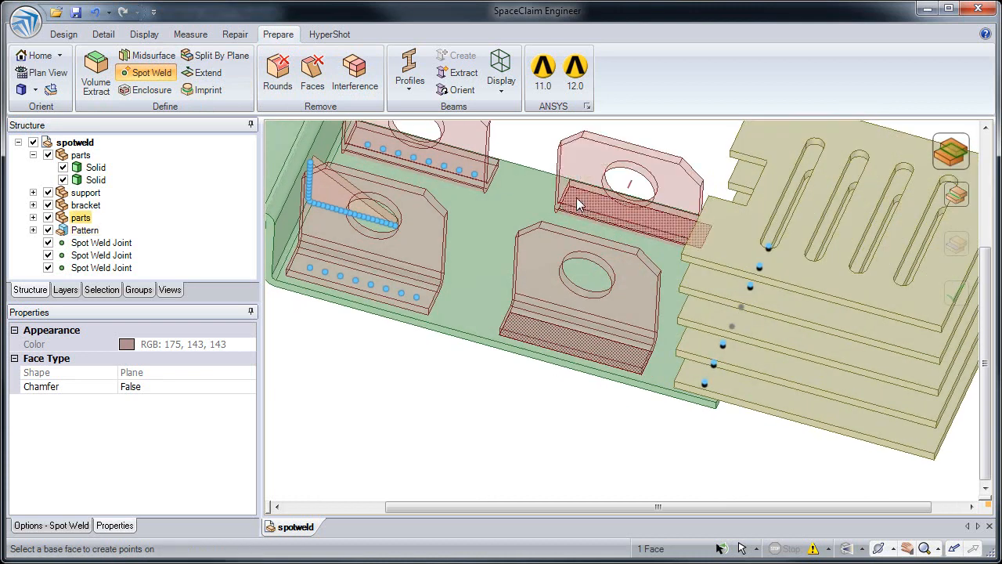
{"action": "left_click", "coordinate": [953, 202]}
{"action": "left_click", "coordinate": [592, 371]}
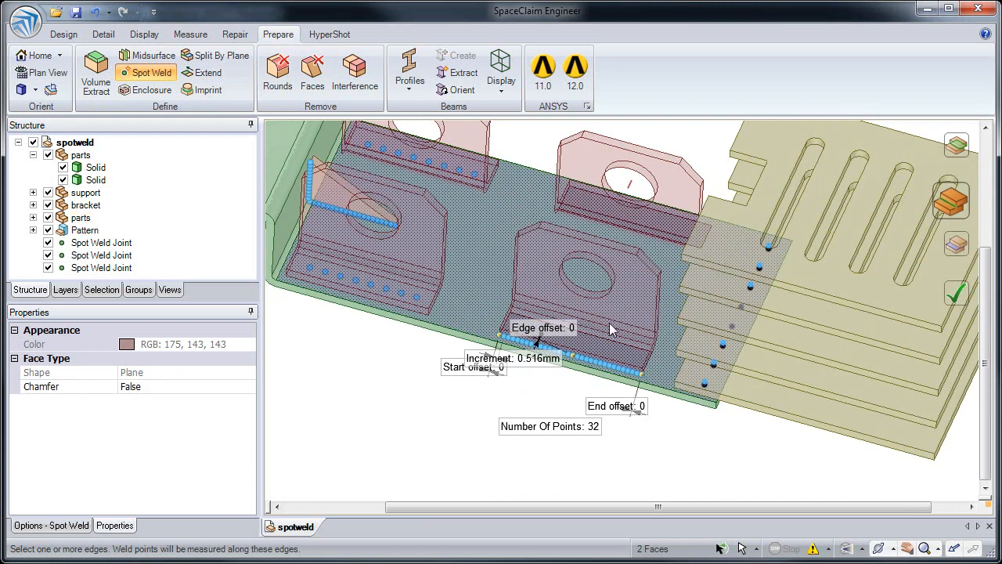
{"action": "left_click", "coordinate": [670, 214]}
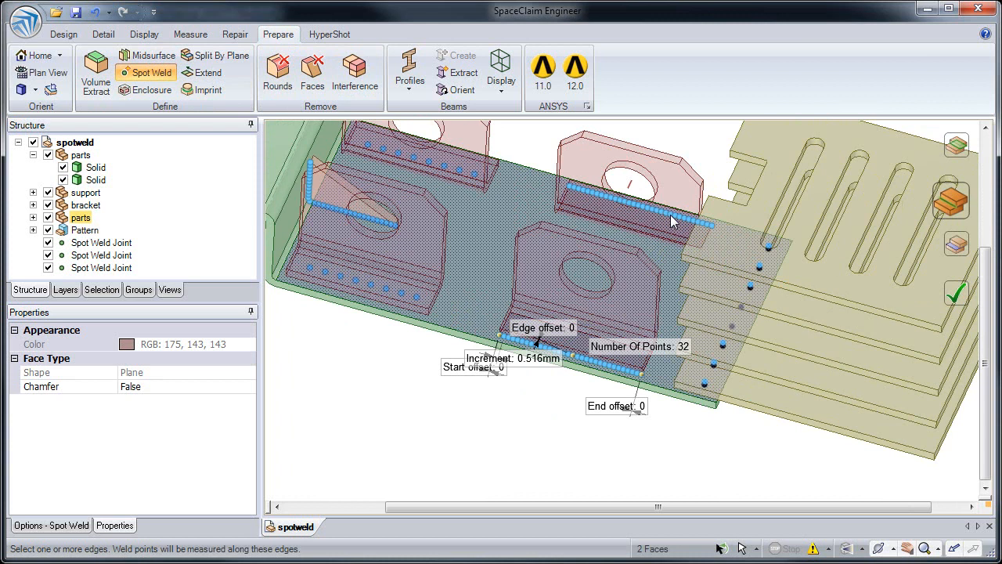
Set the weld's start, edge and end offsets to 2 mm with 8 points, and create the spot weld joint
{"action": "left_click", "coordinate": [77, 525]}
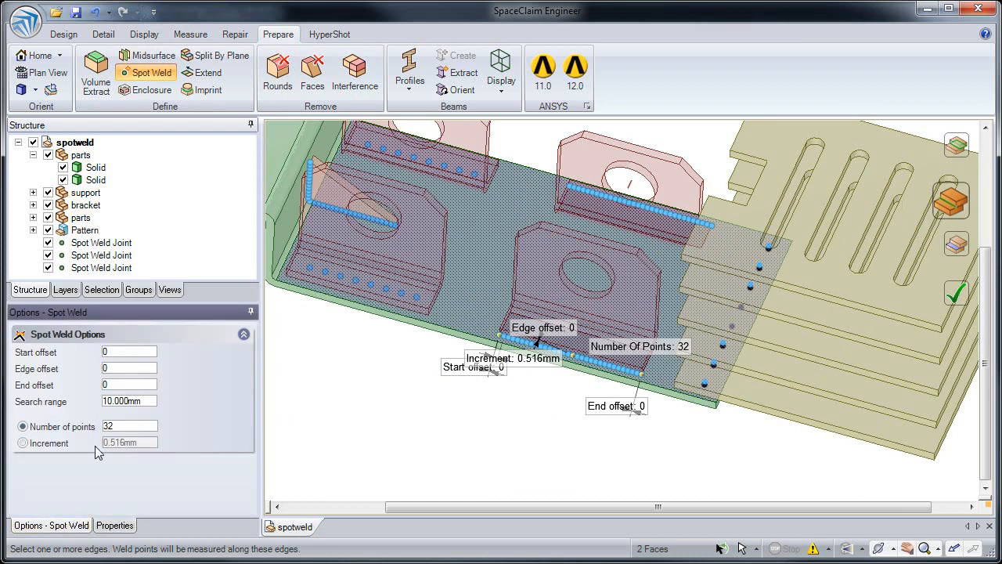
{"action": "type", "text": "2"}
{"action": "left_click", "coordinate": [118, 368]}
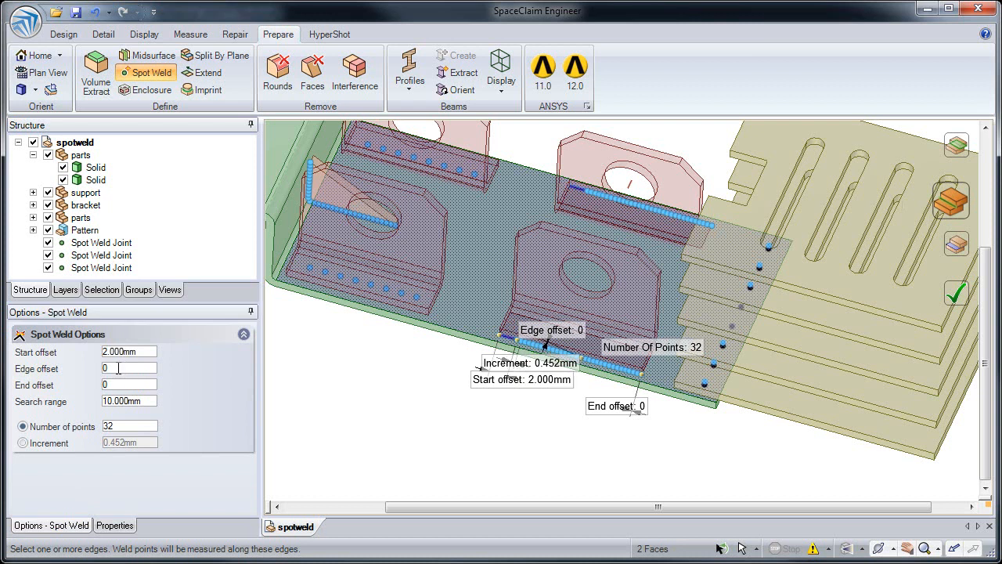
{"action": "type", "text": "2"}
{"action": "left_click", "coordinate": [115, 385]}
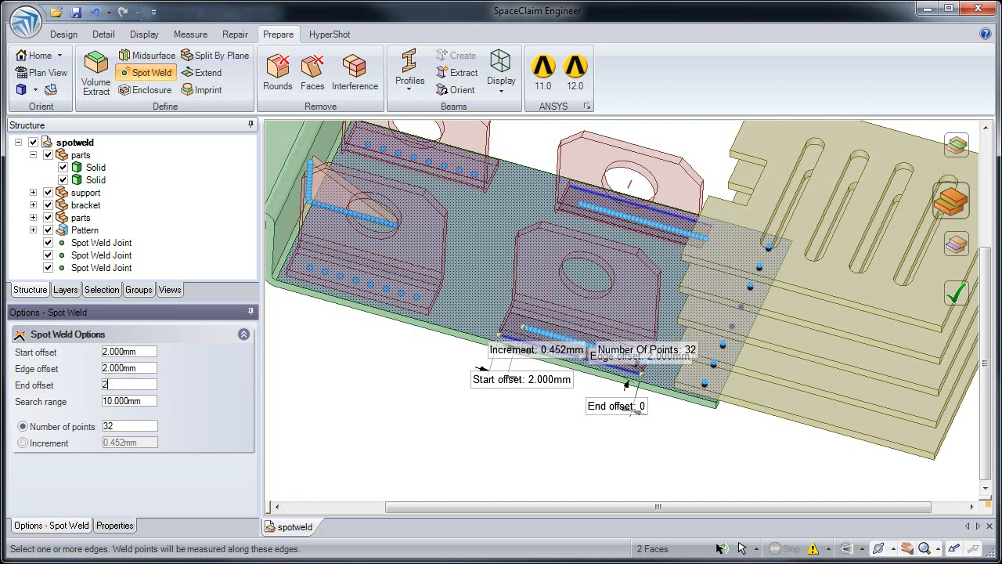
{"action": "type", "text": "2"}
{"action": "left_click", "coordinate": [127, 425]}
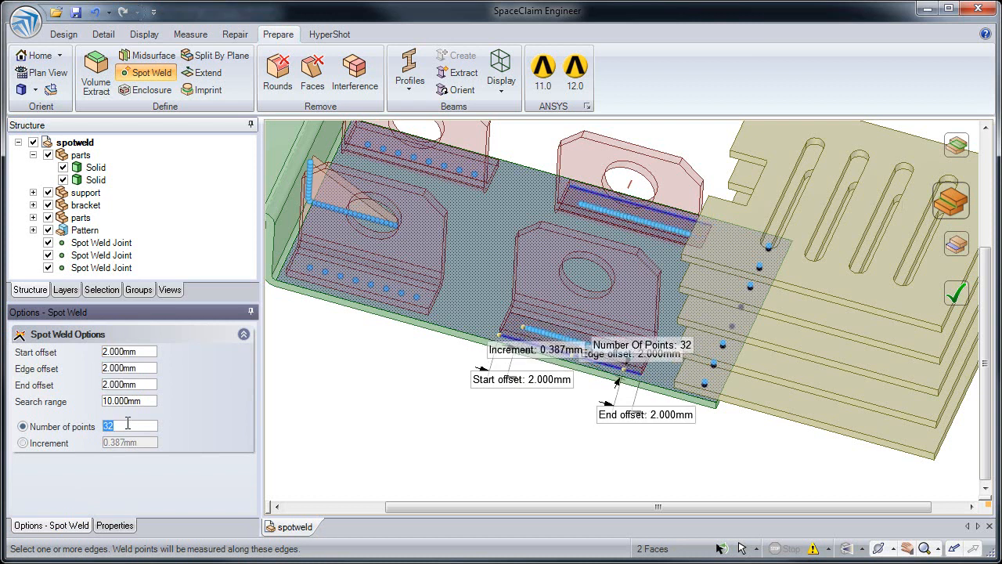
{"action": "type", "text": "8"}
{"action": "left_click", "coordinate": [144, 383]}
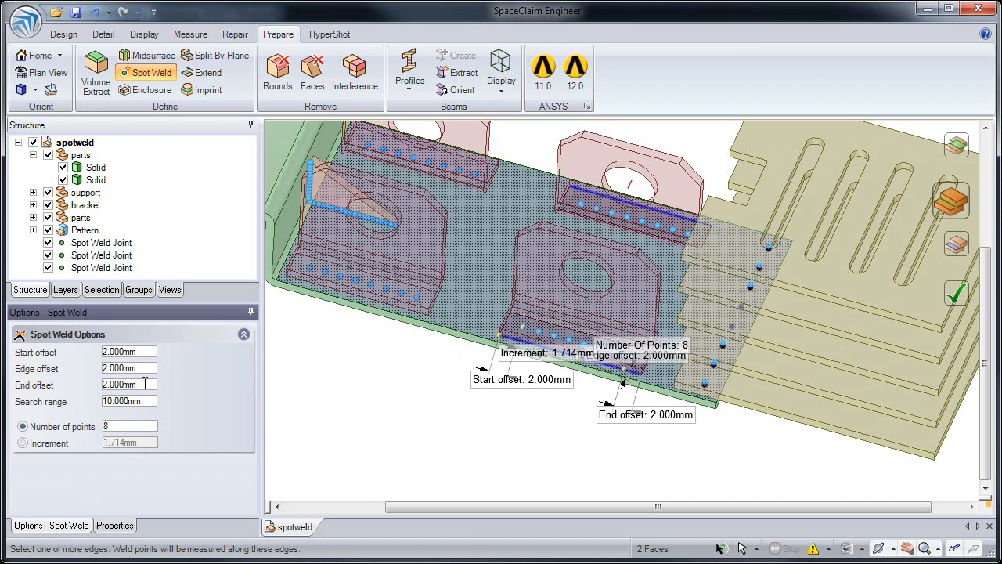
{"action": "left_click", "coordinate": [953, 300]}
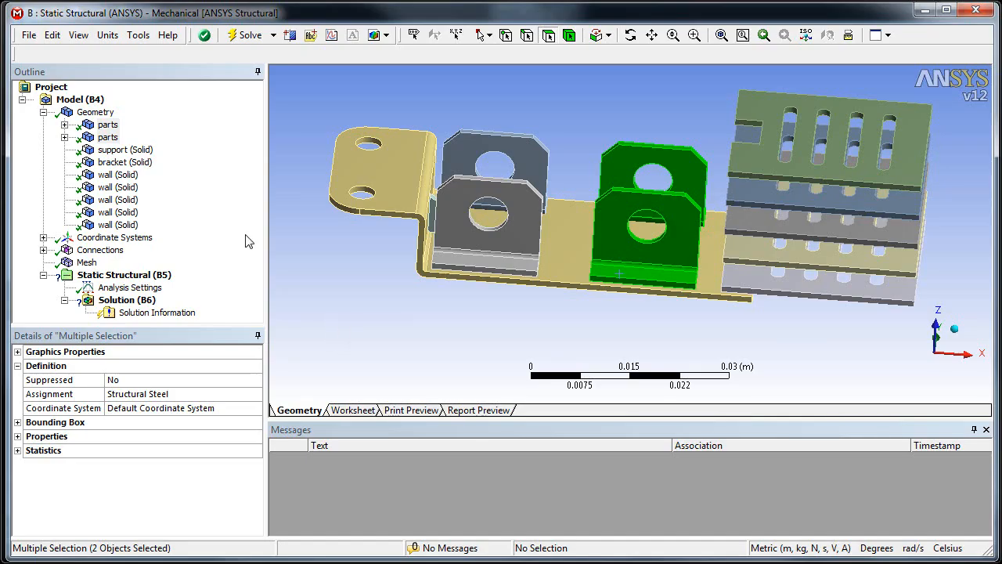
Switch to ANSYS Mechanical and refresh the geometry from the updated SpaceClaim assembly
{"action": "left_click", "coordinate": [108, 113]}
{"action": "right_click", "coordinate": [111, 115]}
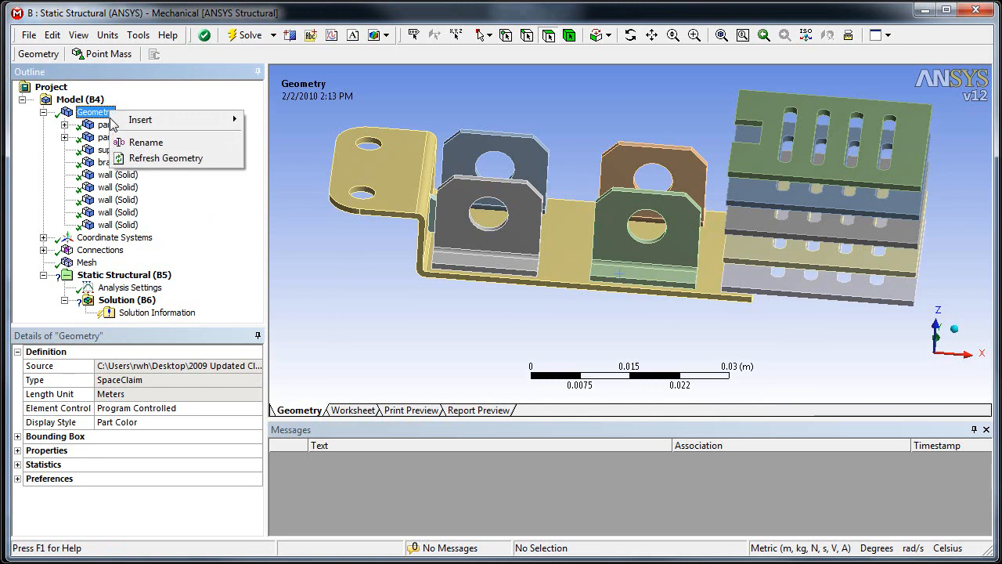
{"action": "left_click", "coordinate": [160, 157]}
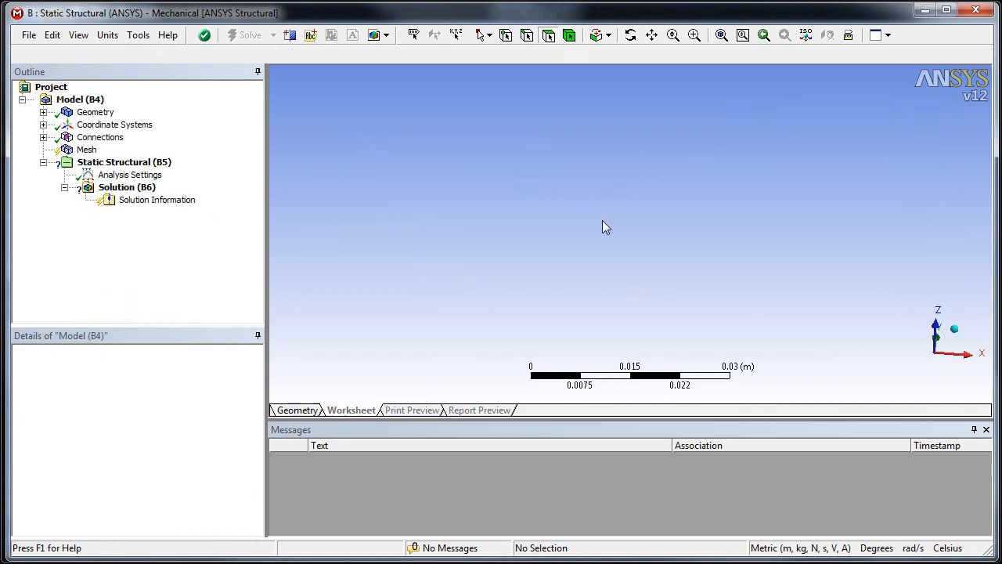
Select the front face of the copied front bracket and extend the selection to its instances
{"action": "scroll", "coordinate": [618, 194], "scroll_direction": "up", "scroll_amount": 5}
{"action": "left_click", "coordinate": [630, 196]}
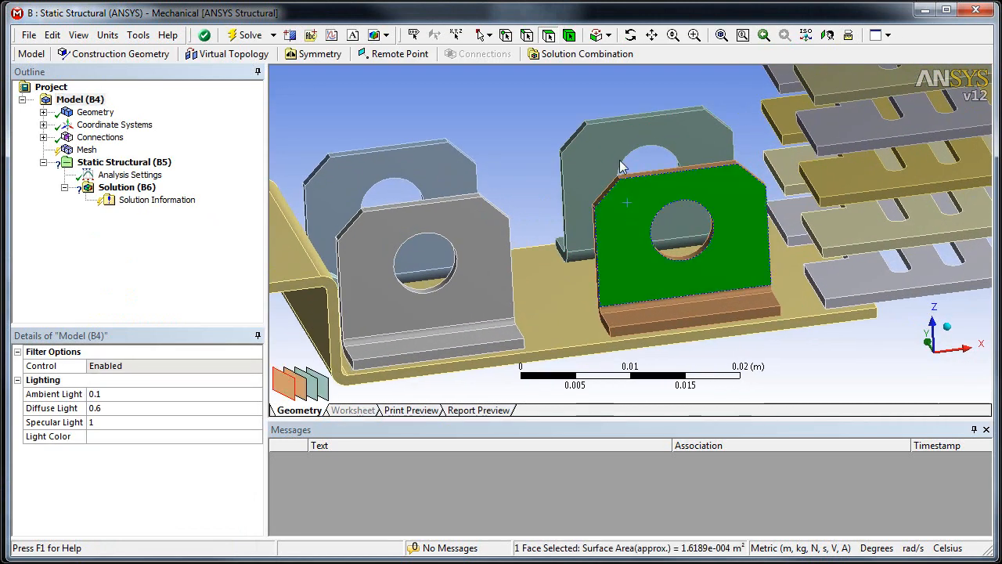
{"action": "left_click", "coordinate": [610, 35]}
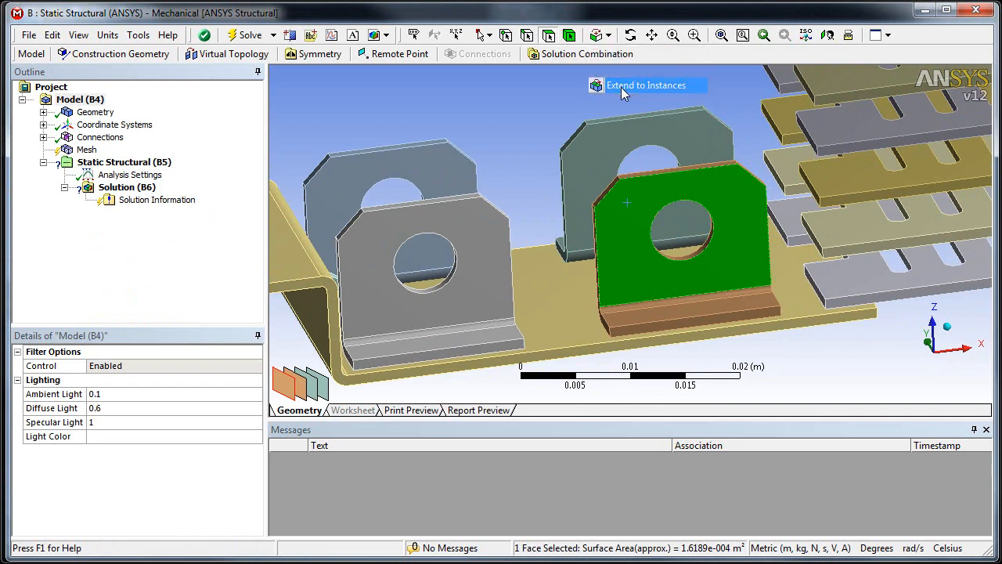
{"action": "left_click", "coordinate": [644, 85]}
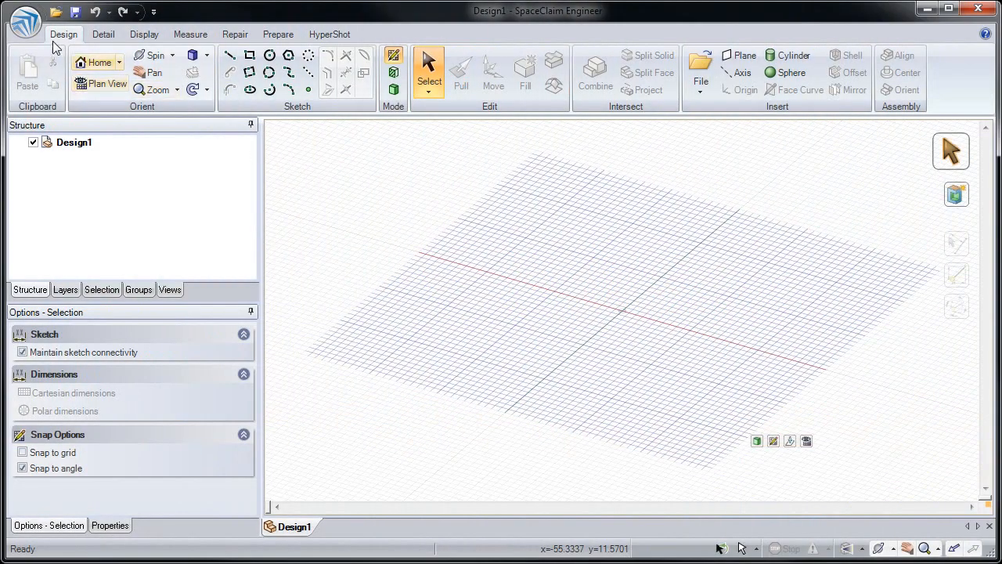
Switch to SpaceClaim and open the w8872.scdoc design from the ANSYS_CLASS folder
{"action": "left_click", "coordinate": [56, 12]}
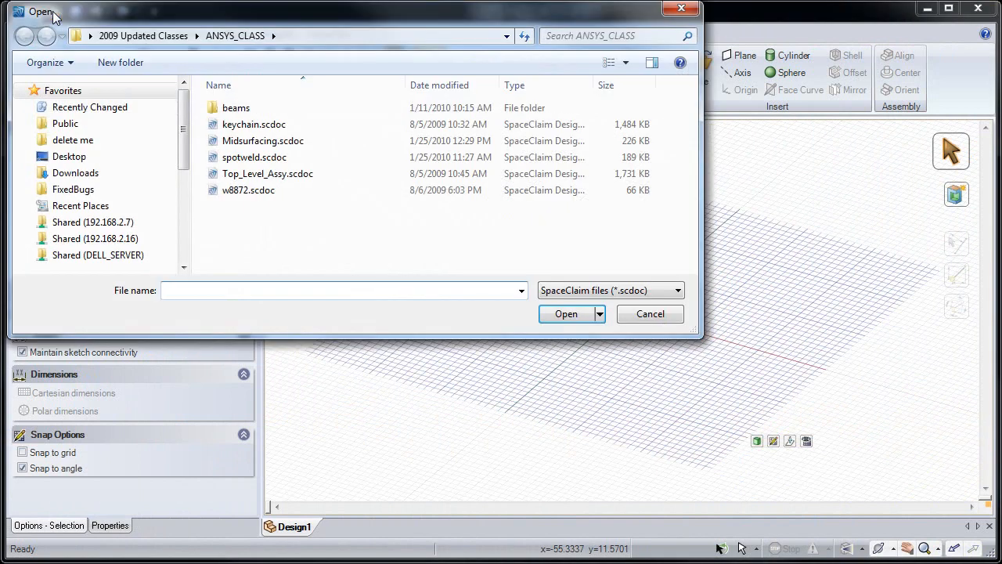
{"action": "double_click", "coordinate": [248, 192]}
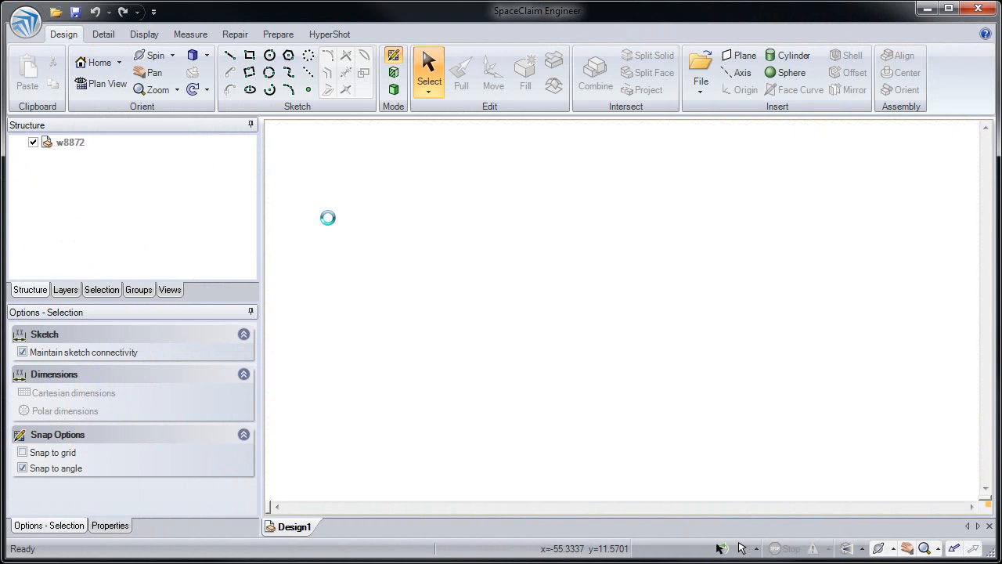
{"action": "mouse_move", "coordinate": [328, 226]}
{"action": "middle_mouse_down"}
{"action": "mouse_move", "coordinate": [298, 260]}
{"action": "mouse_move", "coordinate": [331, 217]}
{"action": "middle_mouse_up"}
Start the Midsurface tool and pick the offset face pair on the long sloped section of the bent strip
{"action": "left_click", "coordinate": [282, 34]}
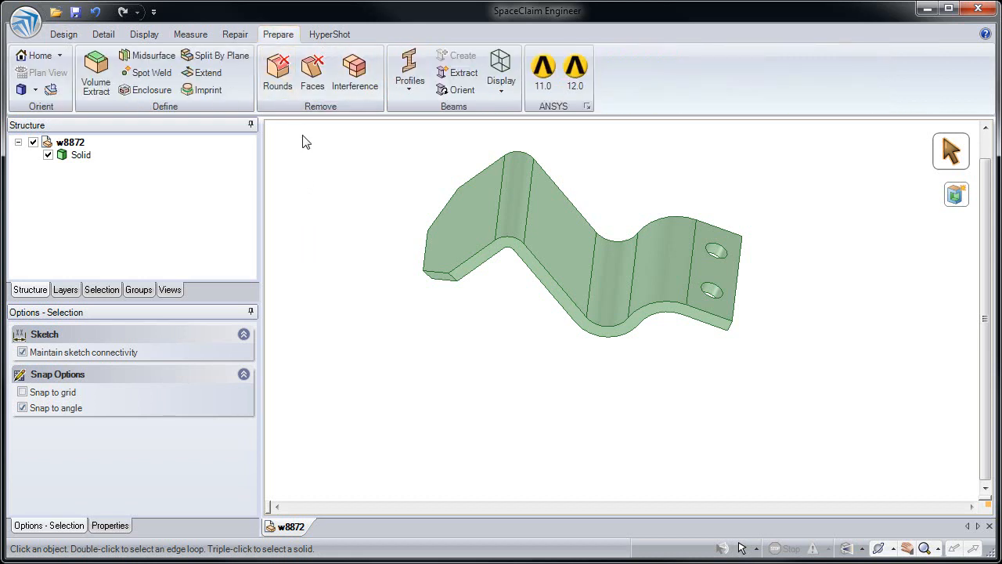
{"action": "left_click", "coordinate": [168, 60]}
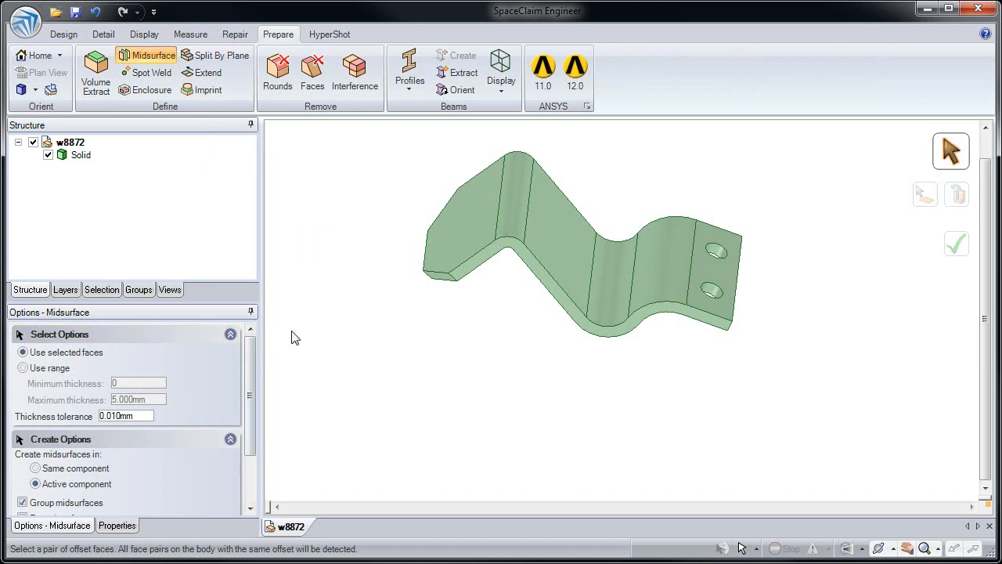
{"action": "left_click", "coordinate": [458, 246]}
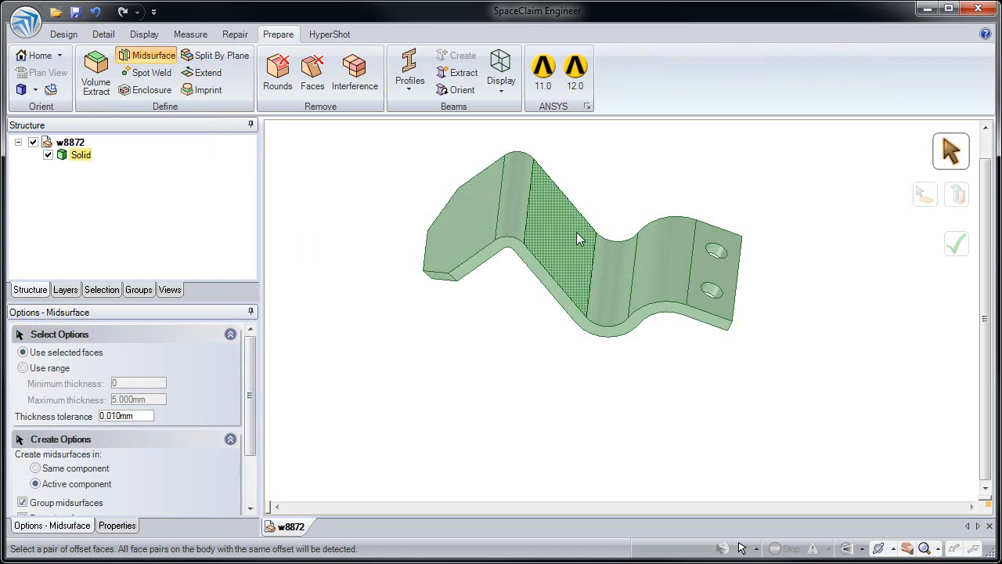
{"action": "scroll", "coordinate": [576, 233], "scroll_direction": "down", "scroll_amount": 1}
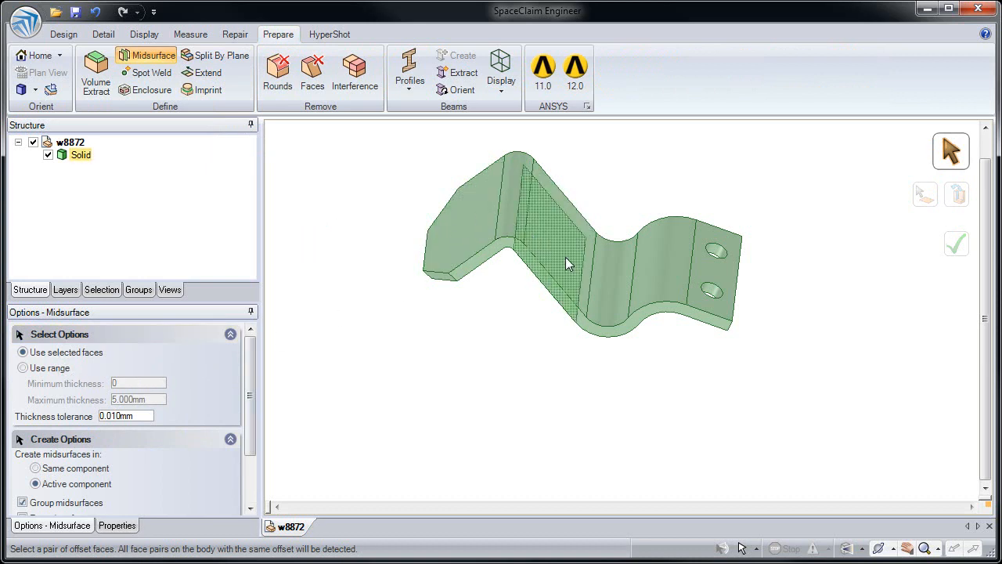
{"action": "left_click", "coordinate": [558, 248]}
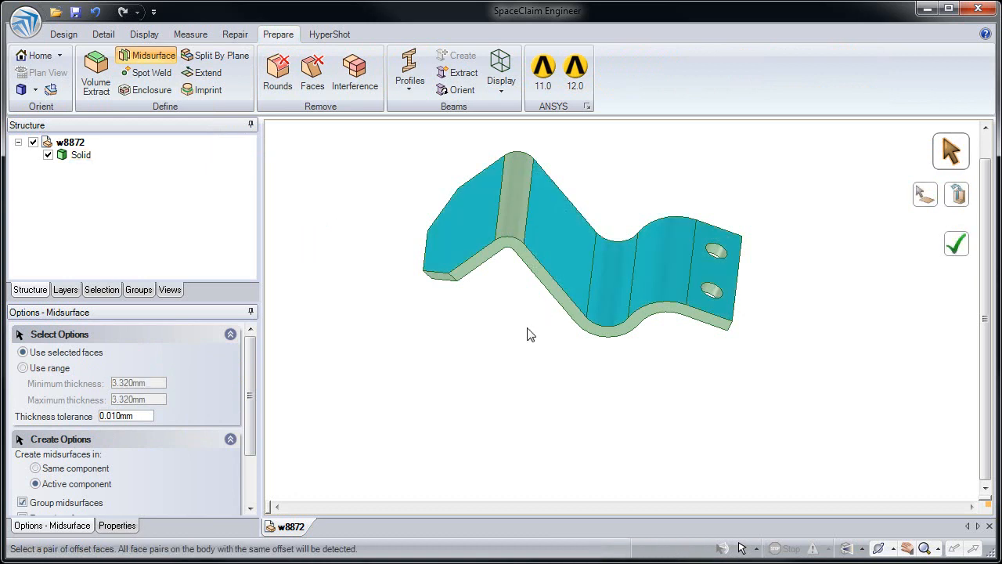
Add the upper bend's face to the midsurface selection and create the strip's midsurface
{"action": "mouse_move", "coordinate": [539, 345]}
{"action": "middle_mouse_down"}
{"action": "mouse_move", "coordinate": [537, 311]}
{"action": "mouse_move", "coordinate": [553, 271]}
{"action": "mouse_move", "coordinate": [534, 316]}
{"action": "middle_mouse_up"}
{"action": "left_click", "coordinate": [516, 223]}
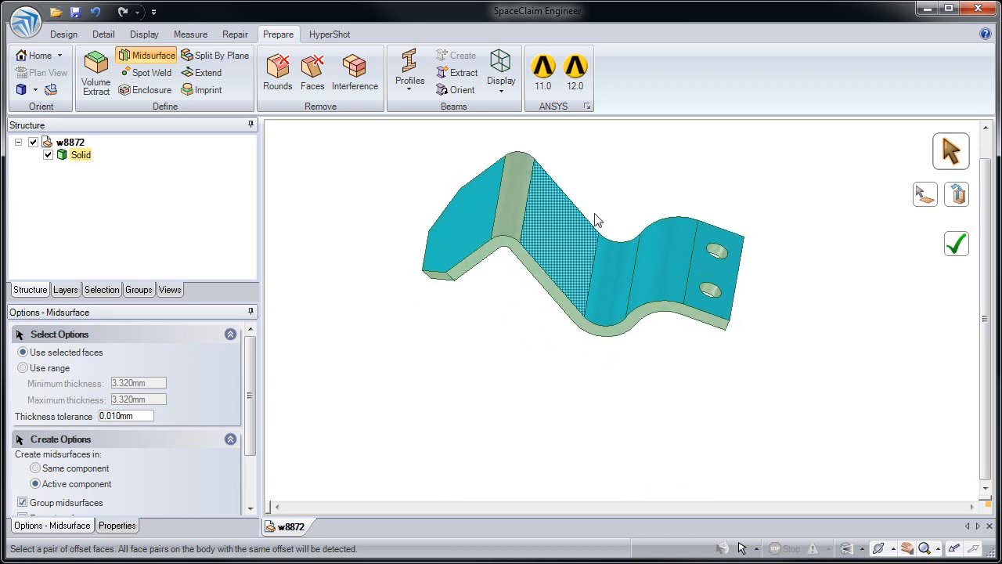
{"action": "left_click", "coordinate": [920, 202]}
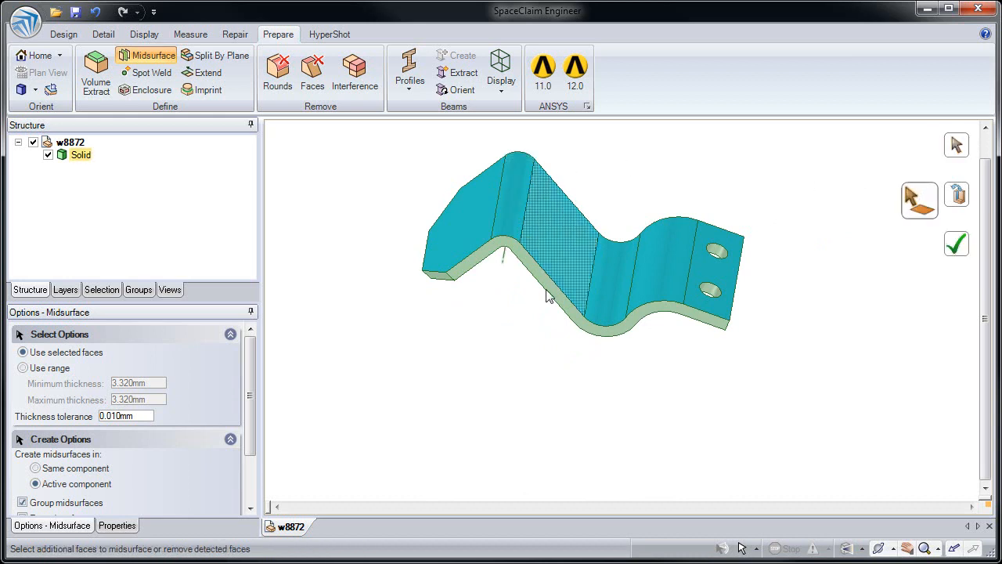
{"action": "mouse_move", "coordinate": [555, 358]}
{"action": "middle_mouse_down"}
{"action": "mouse_move", "coordinate": [577, 295]}
{"action": "mouse_move", "coordinate": [572, 273]}
{"action": "mouse_move", "coordinate": [554, 353]}
{"action": "middle_mouse_up"}
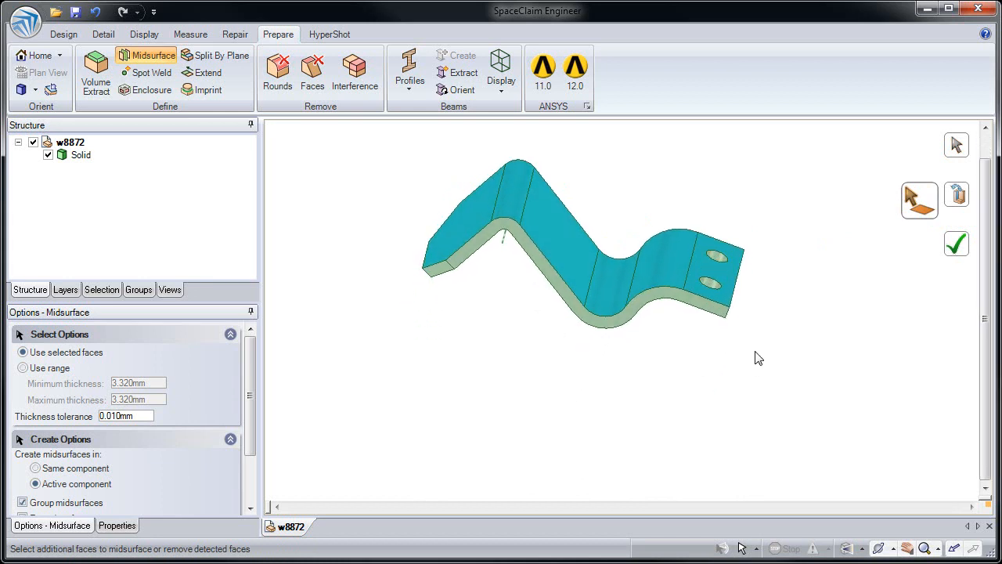
{"action": "left_click", "coordinate": [954, 257]}
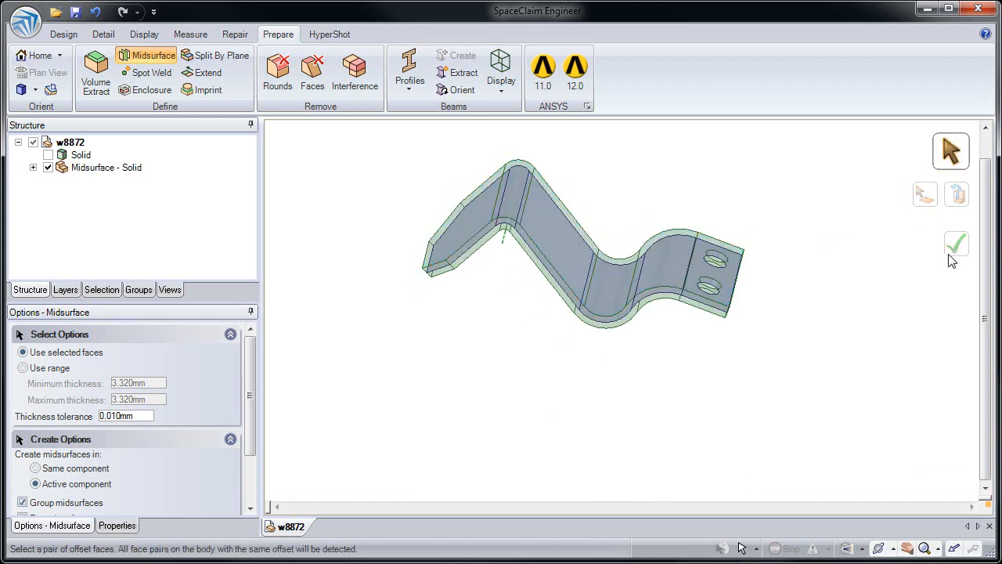
Examine the strip's new midsurface against the original solid and expand the Midsurface - Solid component in the structure tree
{"action": "scroll", "coordinate": [720, 381], "scroll_direction": "up", "scroll_amount": 5}
{"action": "middle_click_drag", "start_coordinate": [654, 289], "coordinate": [651, 259]}
{"action": "scroll", "coordinate": [644, 290], "scroll_direction": "up", "scroll_amount": 4}
{"action": "scroll", "coordinate": [554, 329], "scroll_direction": "down", "scroll_amount": 3}
{"action": "scroll", "coordinate": [553, 328], "scroll_direction": "down", "scroll_amount": 2}
{"action": "middle_click_drag", "start_coordinate": [479, 340], "coordinate": [722, 367], "text": "shift"}
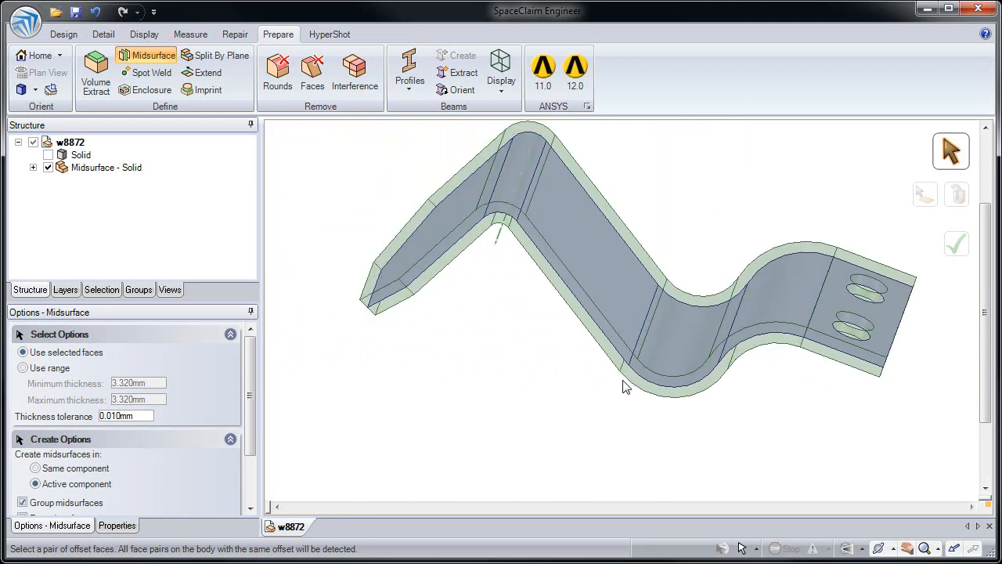
{"action": "scroll", "coordinate": [594, 372], "scroll_direction": "down", "scroll_amount": 1}
{"action": "left_click", "coordinate": [507, 355]}
{"action": "middle_click_drag", "start_coordinate": [509, 360], "coordinate": [525, 373]}
{"action": "left_click", "coordinate": [28, 168]}
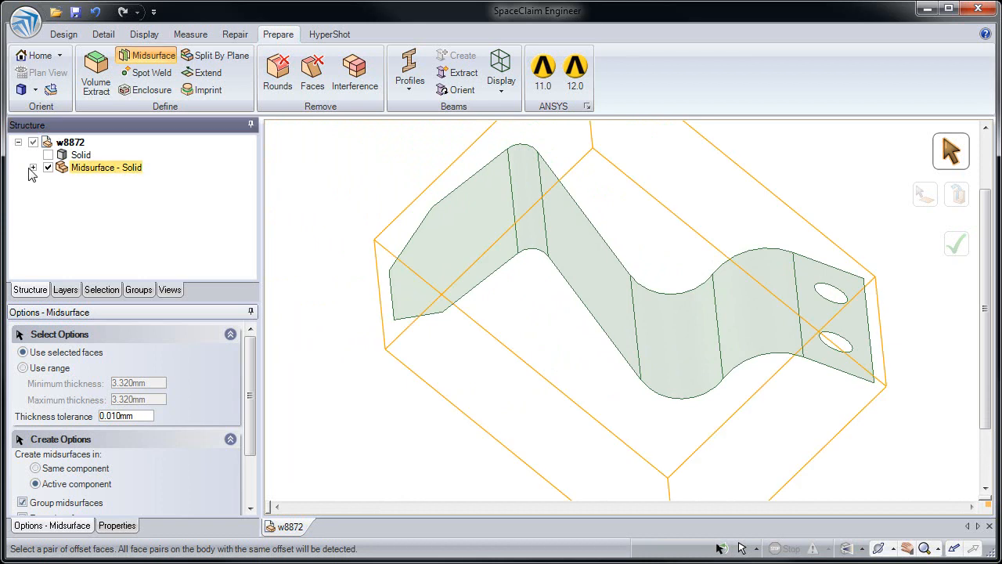
{"action": "left_click", "coordinate": [32, 167]}
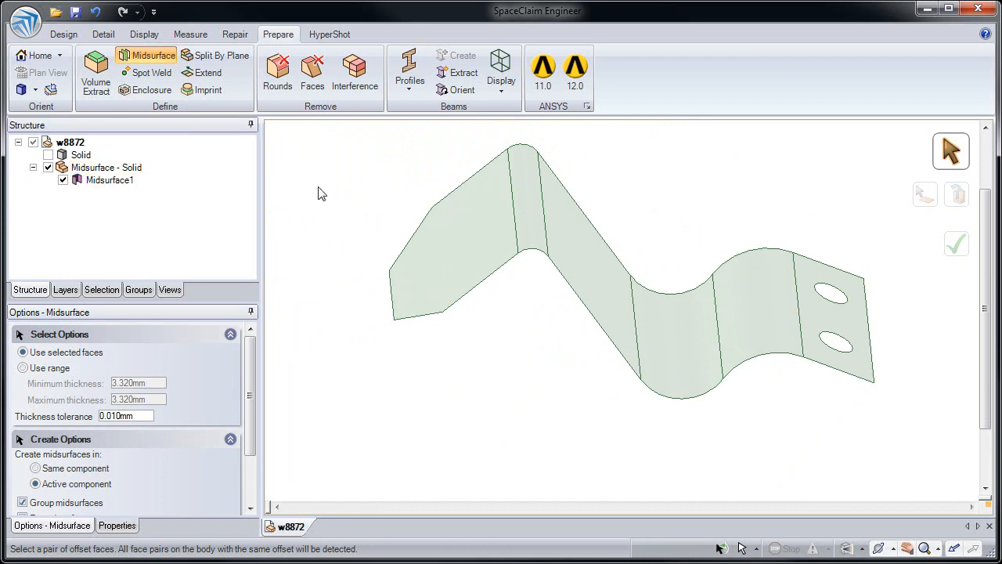
Check the midsurface thickness property on the flat end face, the long sloped face and the upper bend
{"action": "left_click", "coordinate": [436, 244]}
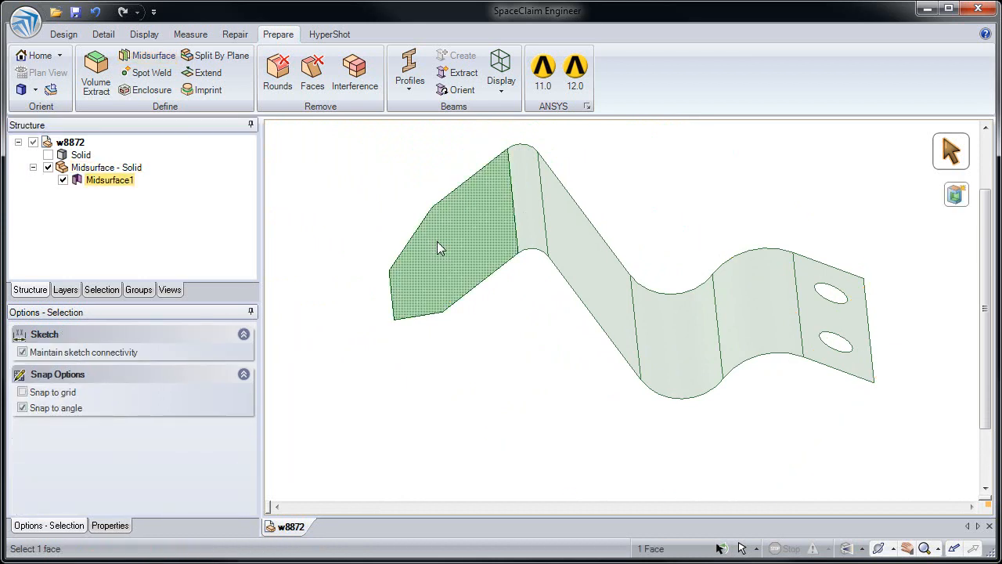
{"action": "left_click", "coordinate": [110, 525]}
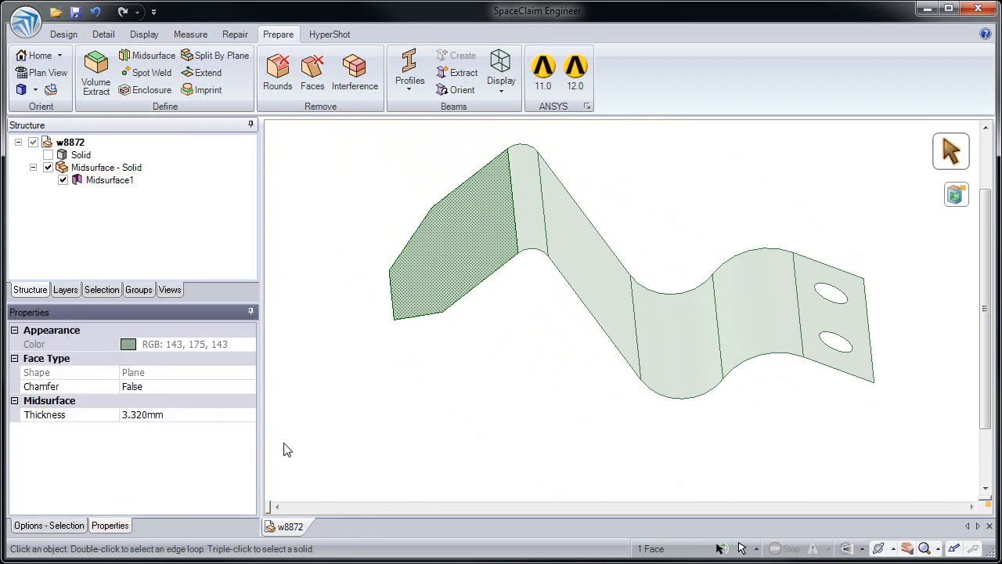
{"action": "left_click", "coordinate": [589, 264]}
{"action": "left_click", "coordinate": [528, 226]}
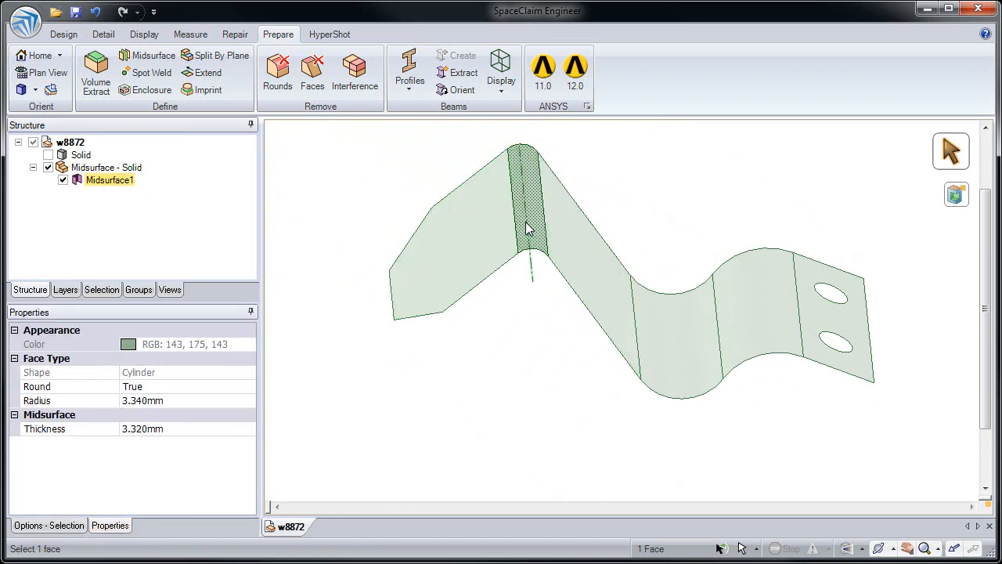
{"action": "left_click", "coordinate": [489, 241]}
{"action": "left_click", "coordinate": [460, 346]}
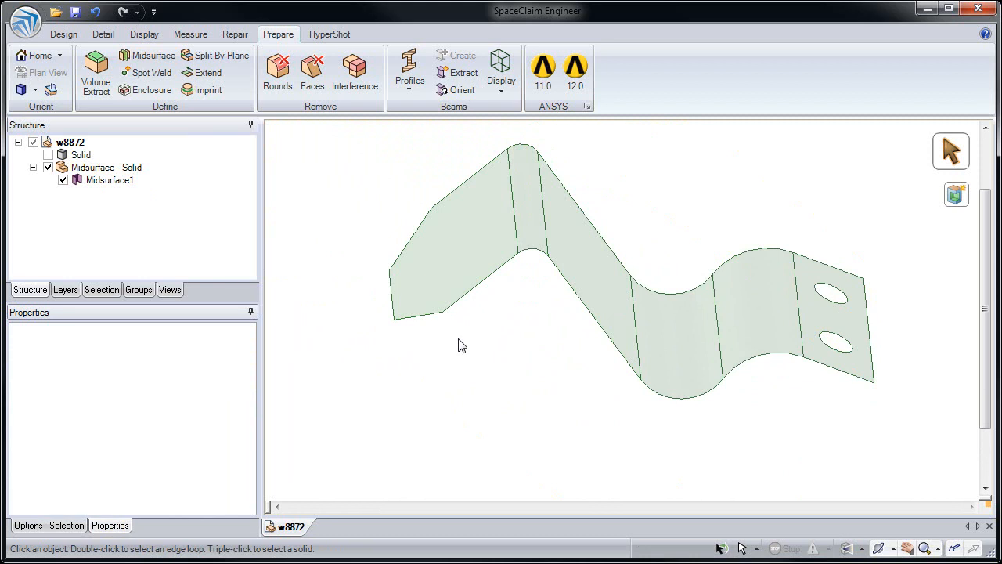
{"action": "left_click", "coordinate": [47, 524]}
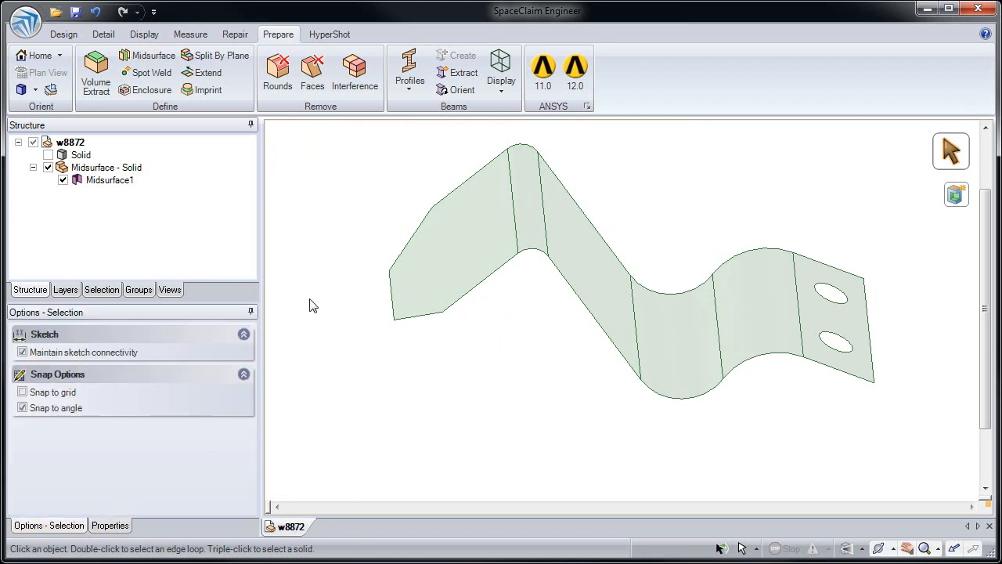
Open the Midsurfacing.scdoc design from the ANSYS_CLASS folder and start the Midsurface tool
{"action": "left_click", "coordinate": [57, 12]}
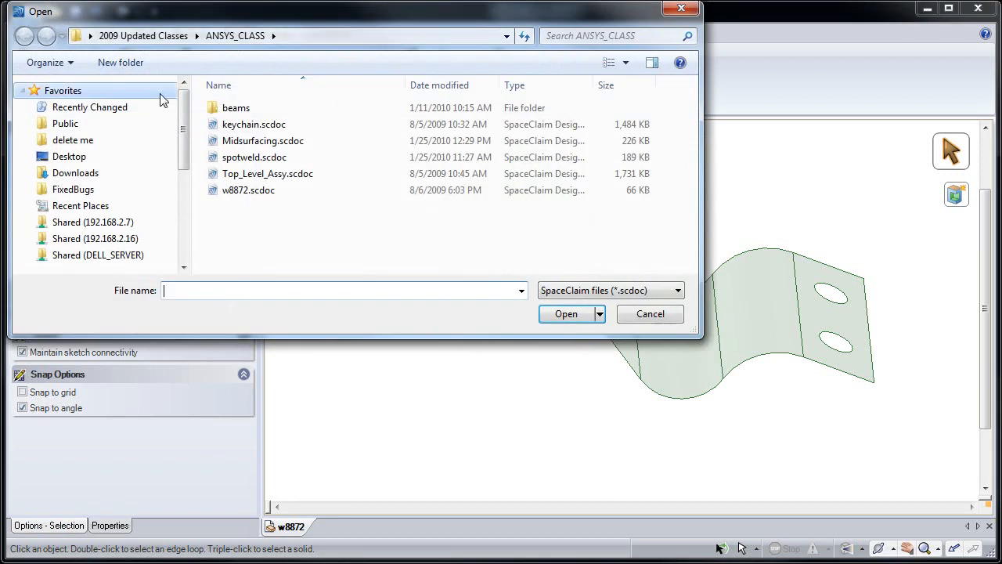
{"action": "double_click", "coordinate": [251, 142]}
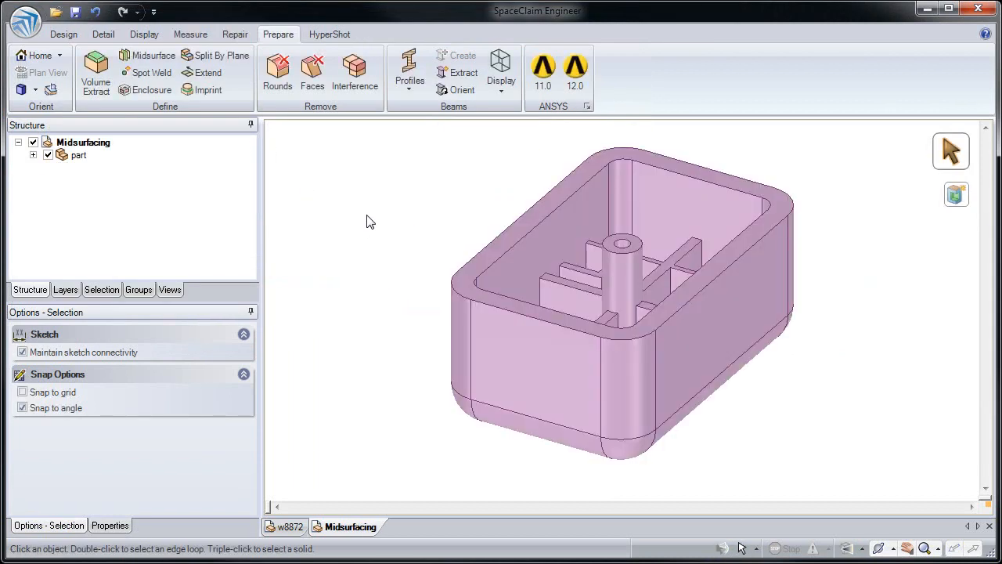
{"action": "left_click", "coordinate": [151, 56]}
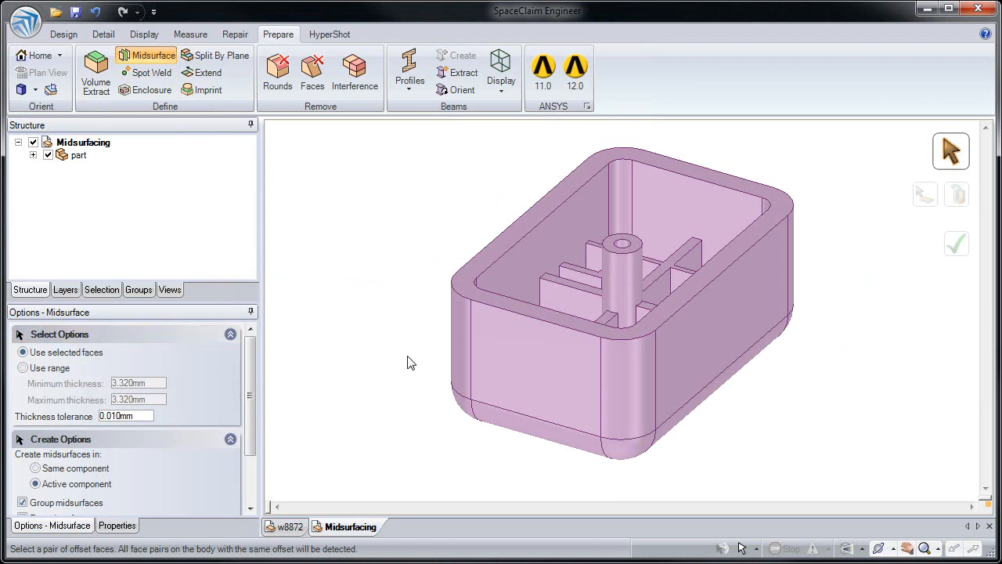
Pick offset face pairs on the box's outer wall, a thicker inner rib and a thinner inner rib for midsurfacing
{"action": "scroll", "coordinate": [505, 341], "scroll_direction": "down", "scroll_amount": 1}
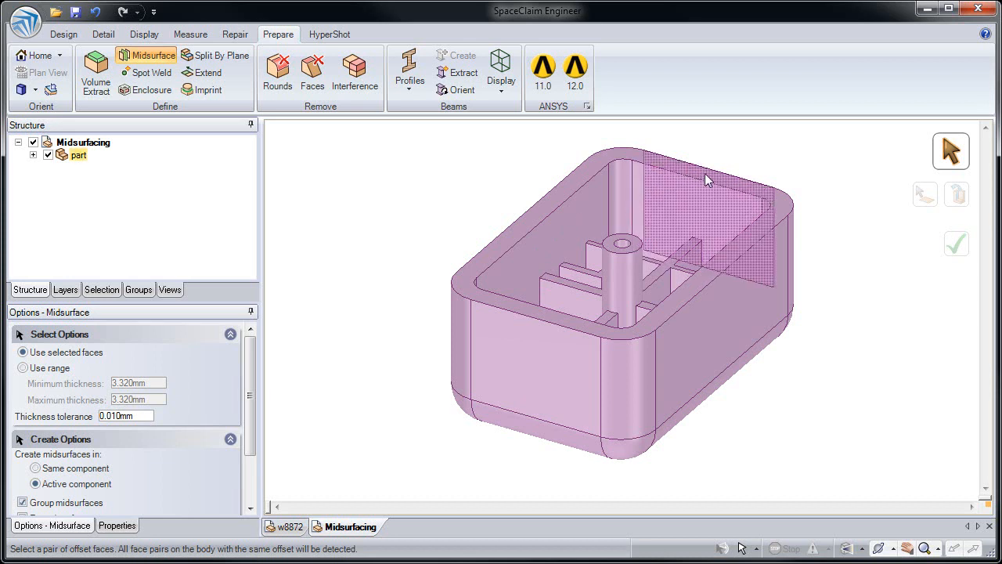
{"action": "left_click", "coordinate": [525, 364]}
{"action": "middle_click_drag", "start_coordinate": [521, 358], "coordinate": [523, 375]}
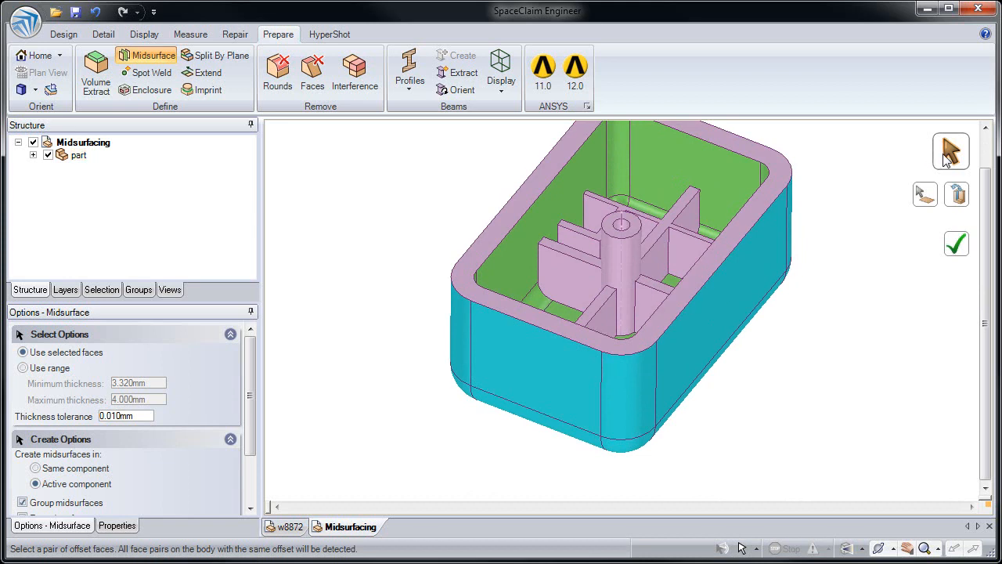
{"action": "left_click", "coordinate": [566, 279]}
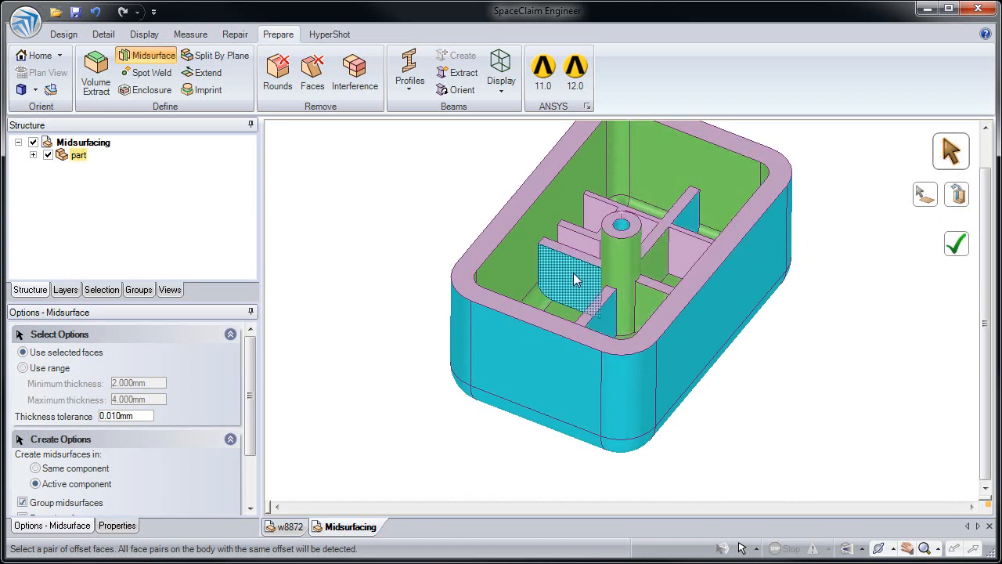
{"action": "left_click", "coordinate": [599, 212]}
{"action": "middle_click_drag", "start_coordinate": [599, 212], "coordinate": [562, 247]}
{"action": "left_click", "coordinate": [577, 227]}
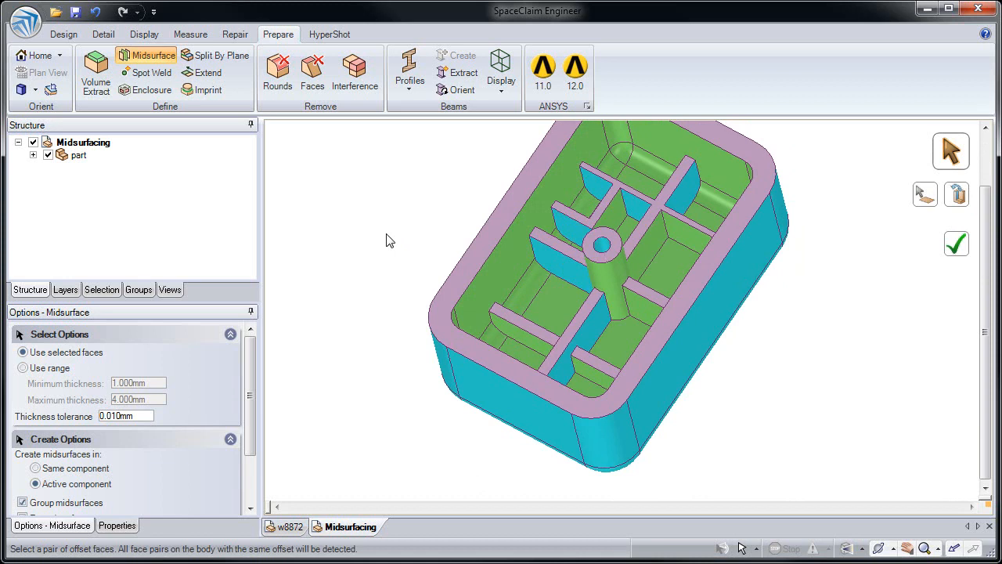
{"action": "middle_click_drag", "start_coordinate": [737, 245], "coordinate": [761, 241]}
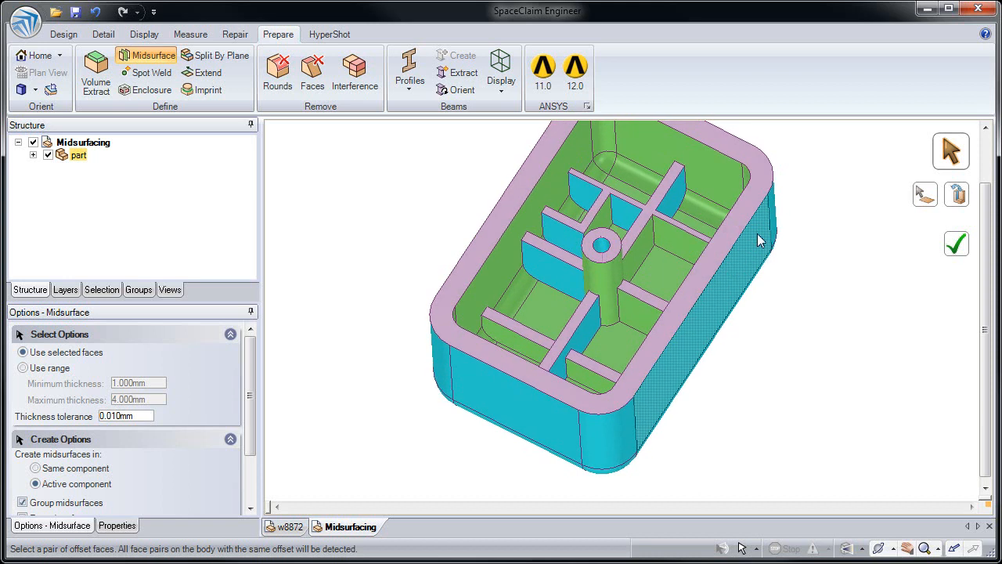
Swap the face-pair sides of the cross ribs between the central boss and the long side wall
{"action": "left_click", "coordinate": [951, 202]}
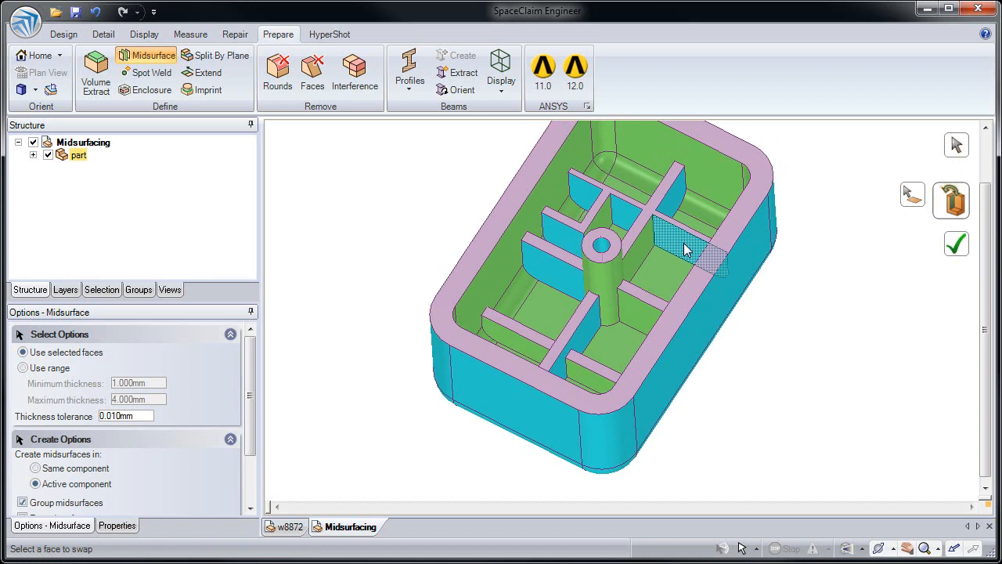
{"action": "middle_click_drag", "start_coordinate": [646, 246], "coordinate": [646, 241]}
{"action": "mouse_move", "coordinate": [744, 313]}
{"action": "middle_mouse_down"}
{"action": "mouse_move", "coordinate": [747, 331]}
{"action": "mouse_move", "coordinate": [736, 322]}
{"action": "mouse_move", "coordinate": [775, 326]}
{"action": "mouse_move", "coordinate": [743, 374]}
{"action": "mouse_move", "coordinate": [771, 327]}
{"action": "middle_mouse_up"}
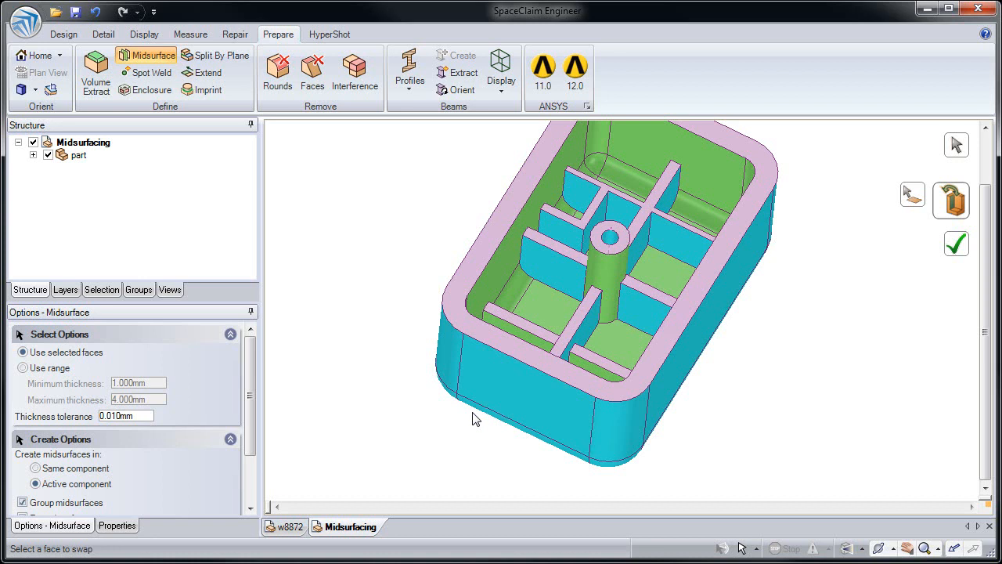
Create grouped midsurfaces of the box in the active component and undo the creation
{"action": "left_click_drag", "start_coordinate": [253, 365], "coordinate": [258, 405]}
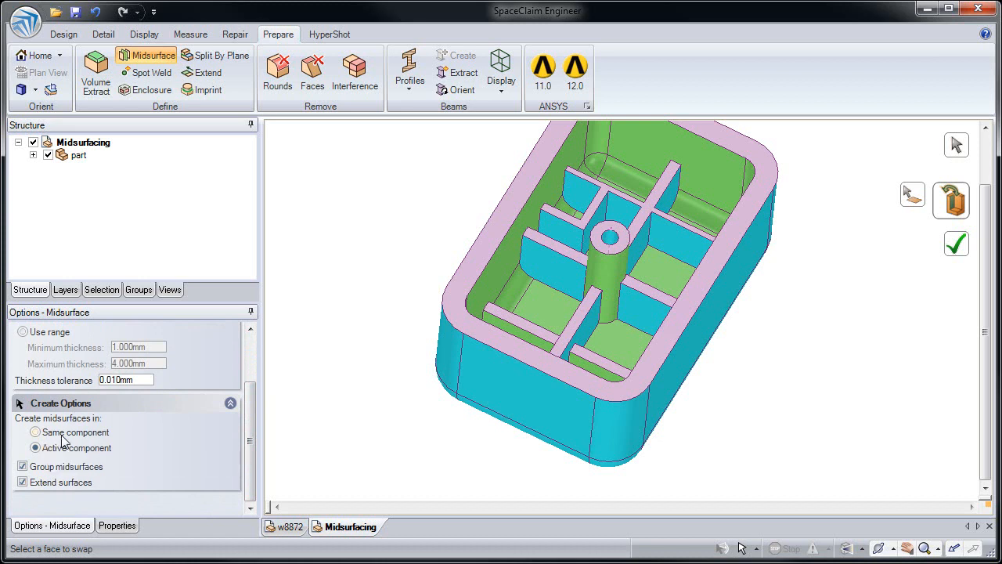
{"action": "left_click", "coordinate": [954, 252]}
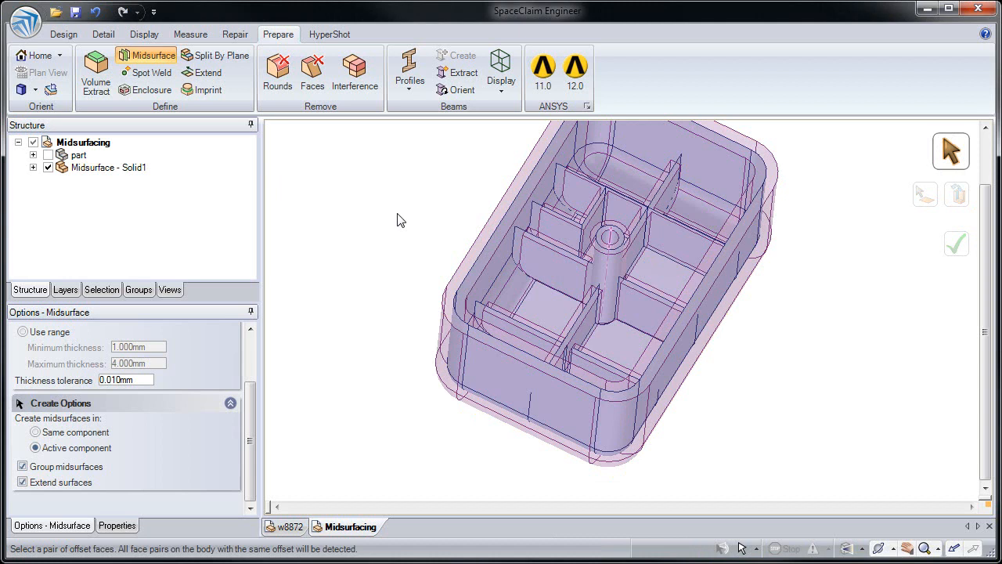
{"action": "key", "text": "ctrl+z"}
Create the midsurfaces in the same component, expand the part in the structure tree, and undo the midsurface creation and selection
{"action": "left_click", "coordinate": [73, 434]}
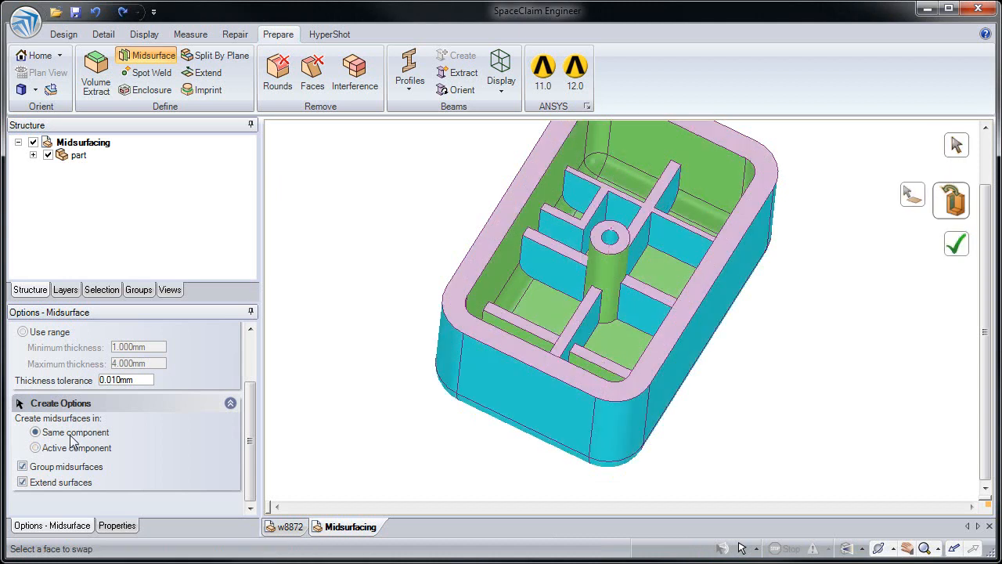
{"action": "left_click", "coordinate": [953, 249]}
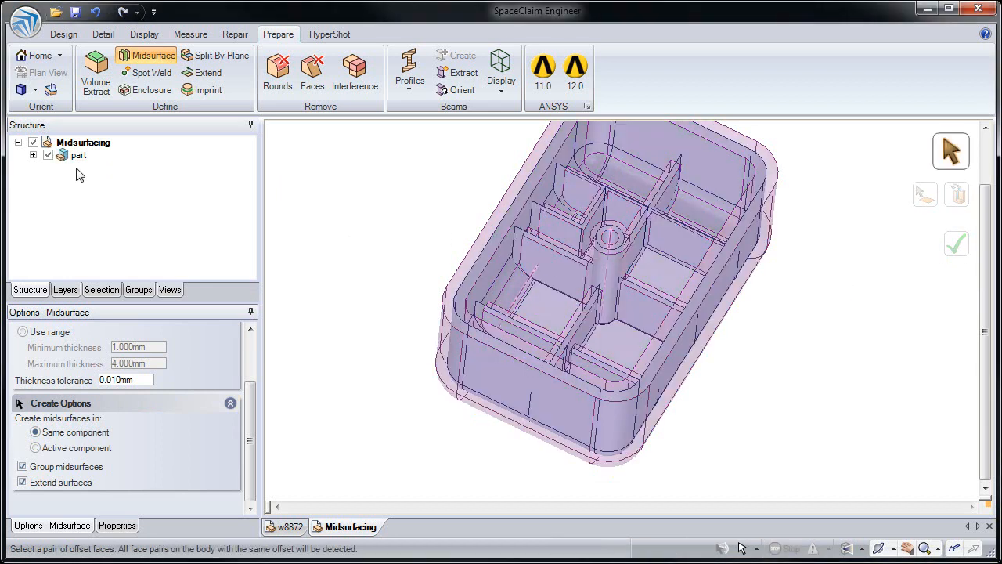
{"action": "left_click", "coordinate": [33, 155]}
{"action": "mouse_move", "coordinate": [362, 216]}
{"action": "middle_mouse_down"}
{"action": "mouse_move", "coordinate": [347, 242]}
{"action": "mouse_move", "coordinate": [360, 219]}
{"action": "mouse_move", "coordinate": [346, 208]}
{"action": "mouse_move", "coordinate": [351, 227]}
{"action": "middle_mouse_up"}
{"action": "key", "text": "ctrl+z"}
{"action": "key", "text": "ctrl+z"}
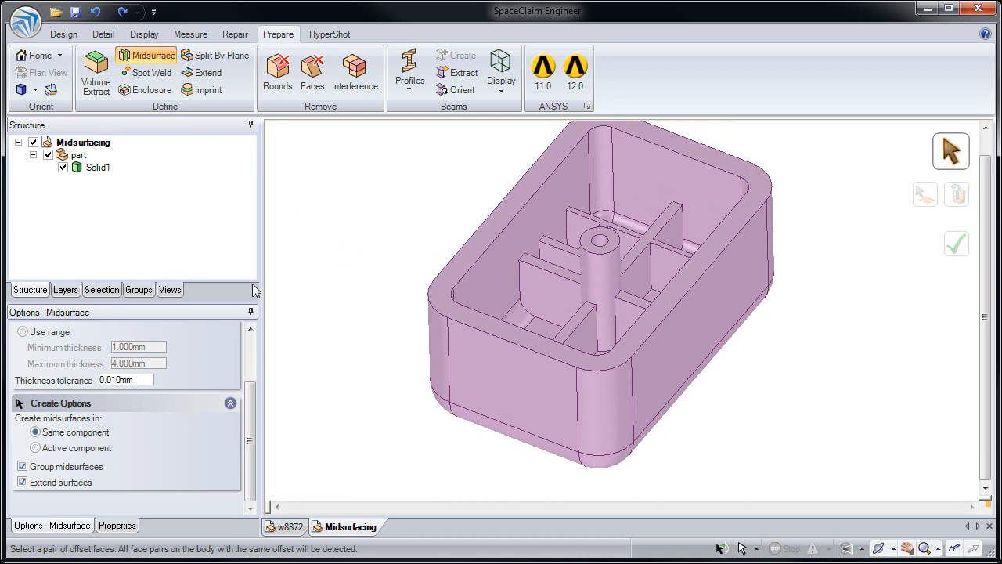
Switch to range-based face detection with thicknesses from 1.000 mm to 4.000 mm and select the whole box body
{"action": "scroll", "coordinate": [219, 345], "scroll_direction": "up", "scroll_amount": 2}
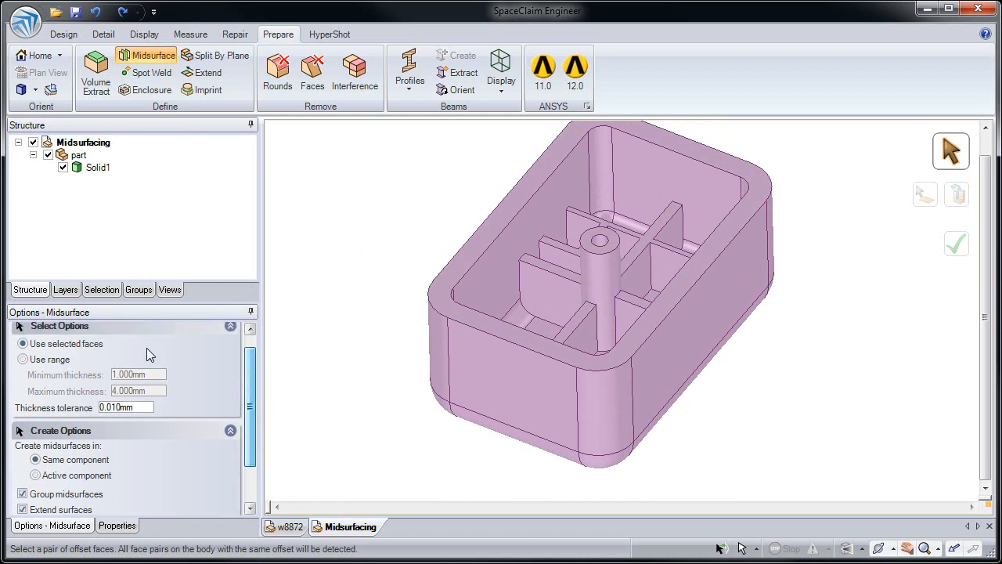
{"action": "left_click", "coordinate": [50, 360]}
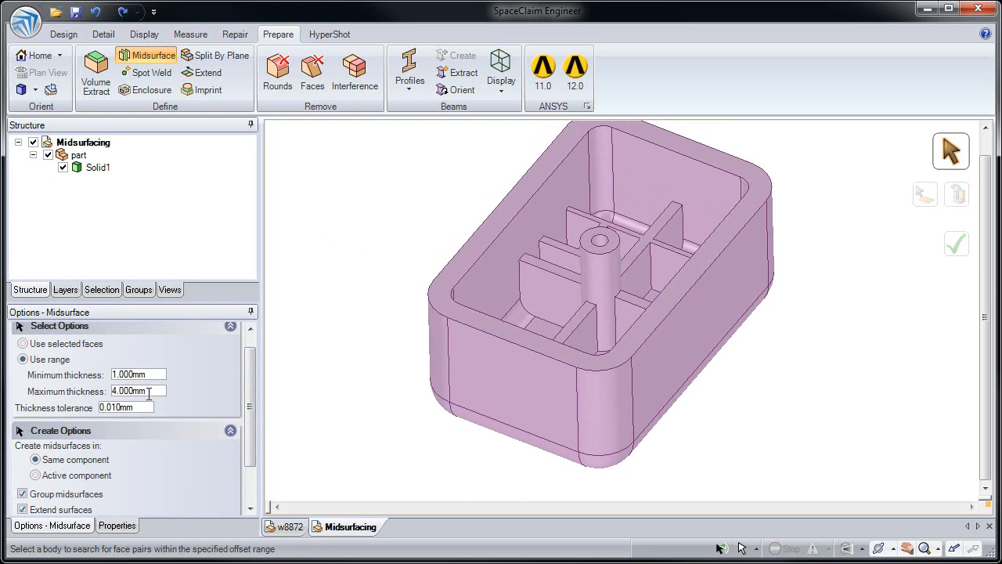
{"action": "left_click", "coordinate": [482, 374]}
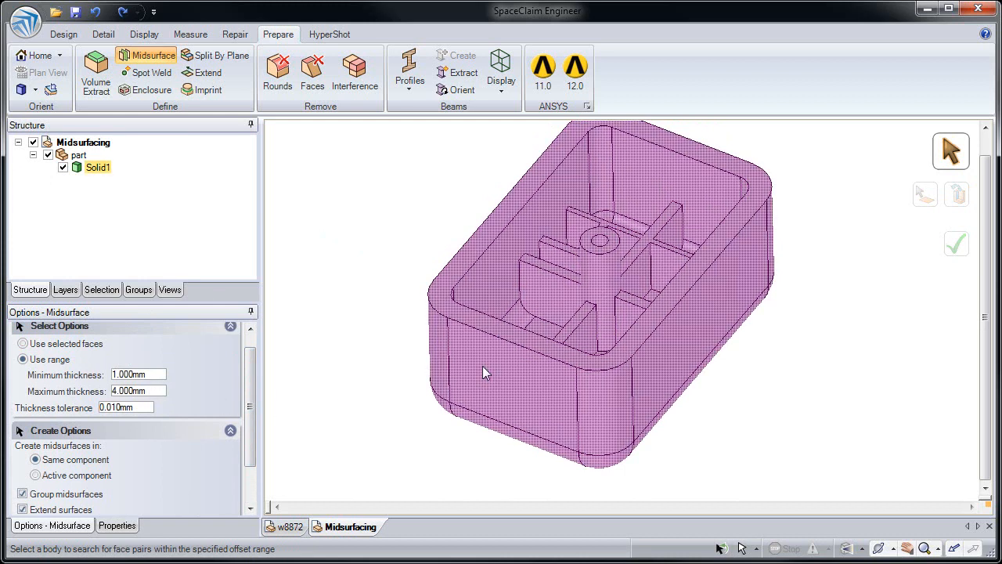
{"action": "mouse_move", "coordinate": [747, 306]}
{"action": "middle_mouse_down"}
{"action": "mouse_move", "coordinate": [738, 328]}
{"action": "mouse_move", "coordinate": [744, 305]}
{"action": "middle_mouse_up"}
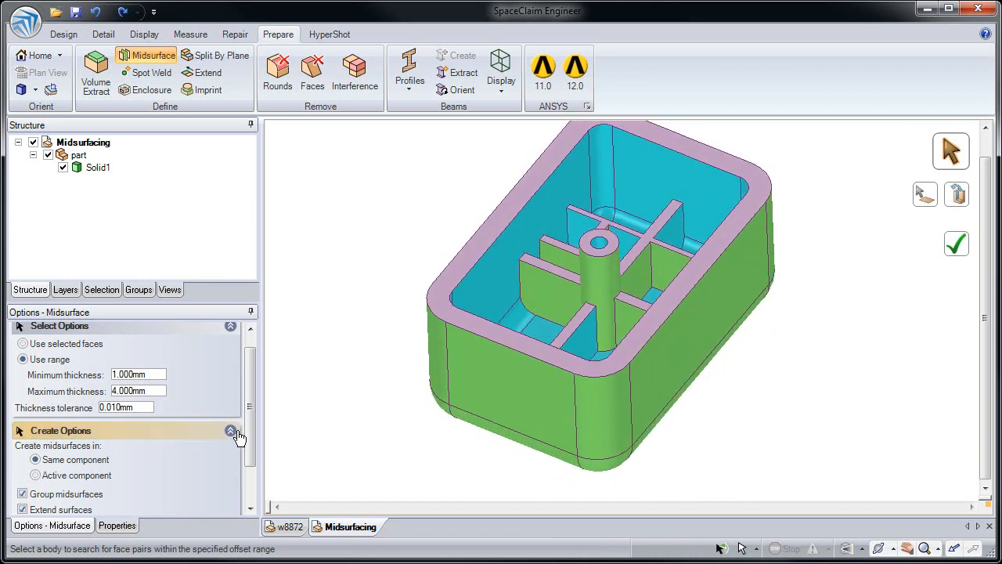
Turn off midsurface grouping, set creation to the active component, and create the box's midsurfaces with surfaces extended
{"action": "left_click_drag", "start_coordinate": [251, 435], "coordinate": [248, 456]}
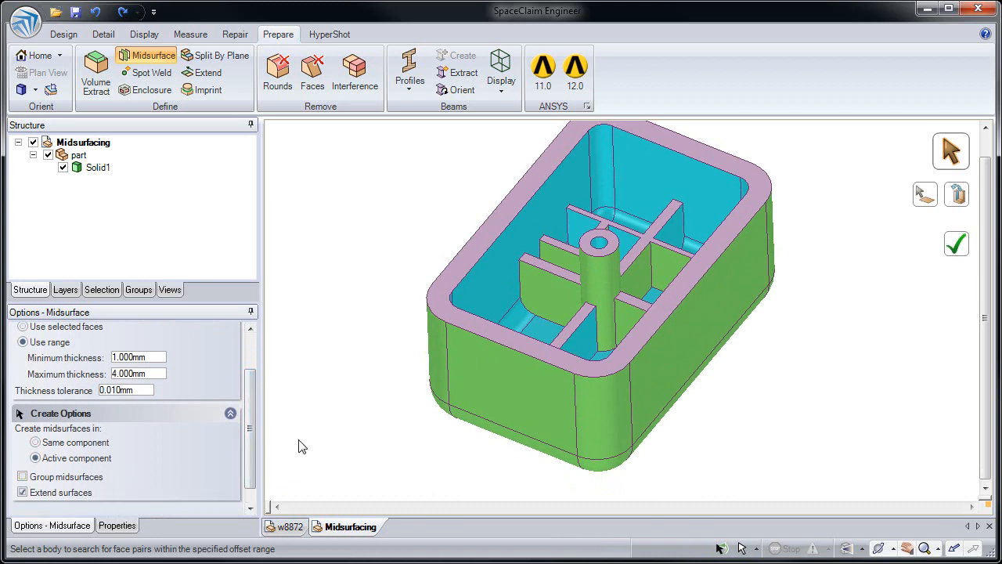
{"action": "left_click", "coordinate": [954, 246]}
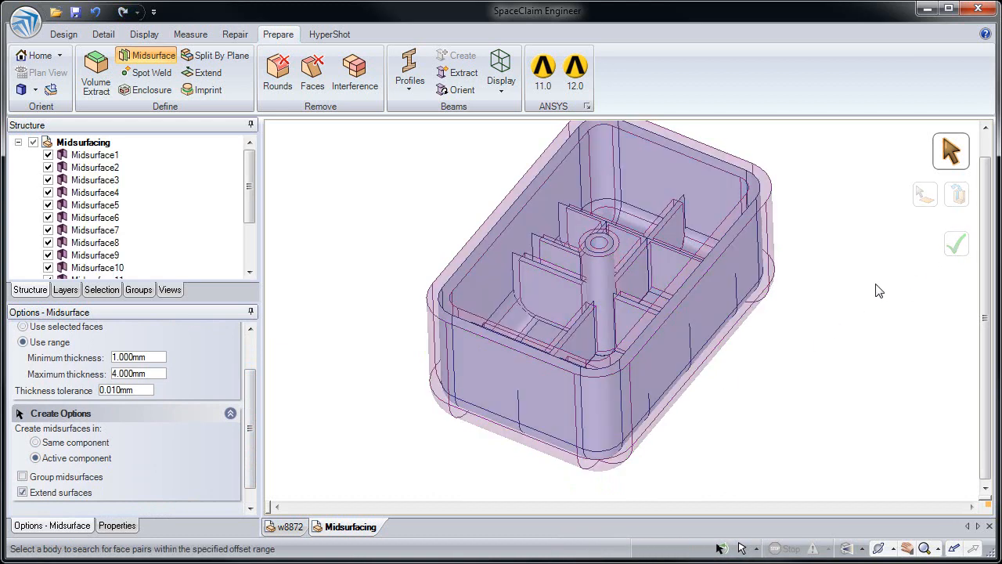
{"action": "middle_click_drag", "start_coordinate": [861, 297], "coordinate": [835, 325]}
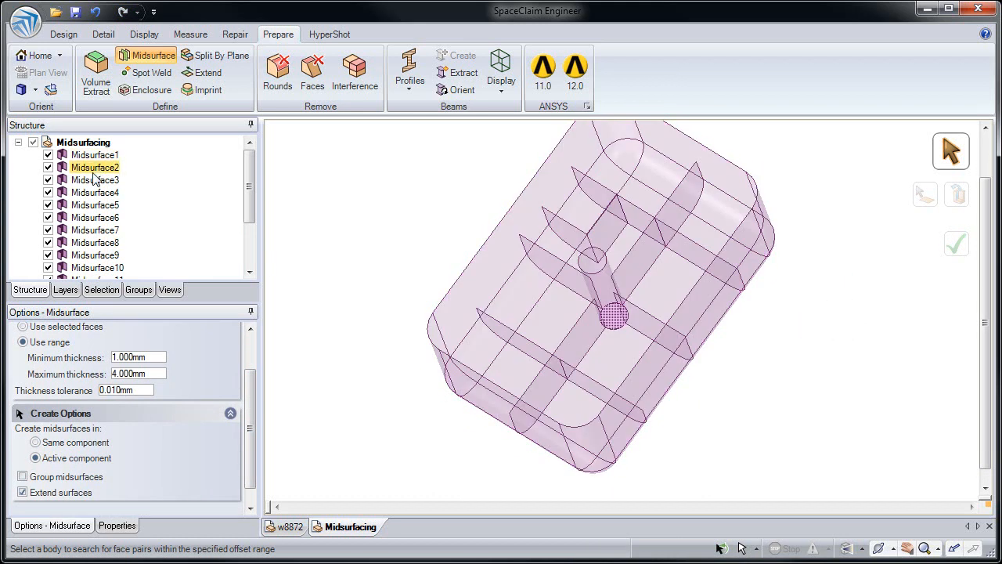
{"action": "mouse_move", "coordinate": [245, 182]}
{"action": "left_mouse_down"}
{"action": "mouse_move", "coordinate": [242, 235]}
{"action": "mouse_move", "coordinate": [256, 174]}
{"action": "left_mouse_up"}
{"action": "middle_click_drag", "start_coordinate": [297, 230], "coordinate": [320, 215]}
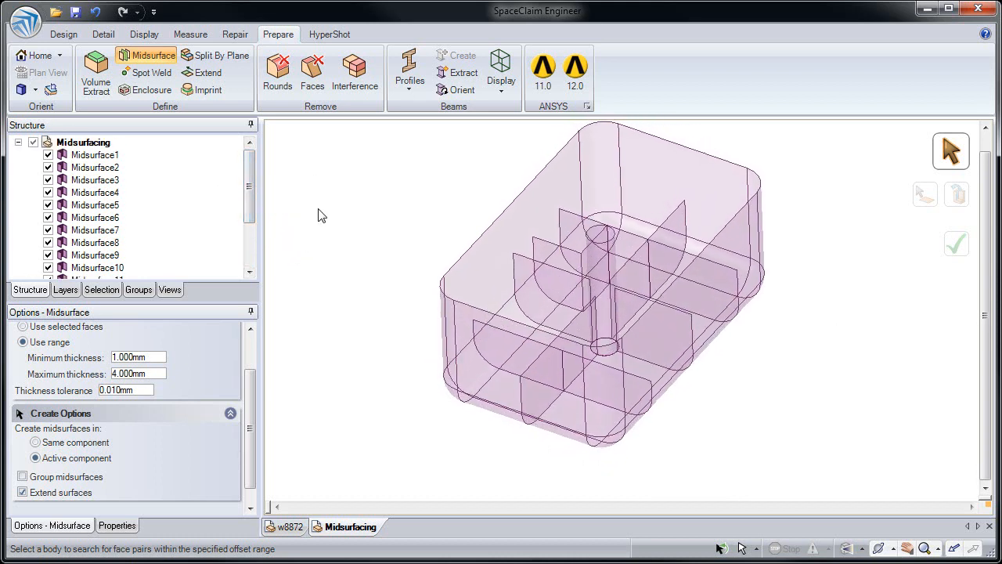
Check the midsurface thickness property of the box's short front wall and several inner ribs
{"action": "left_click", "coordinate": [64, 34]}
{"action": "left_click", "coordinate": [429, 74]}
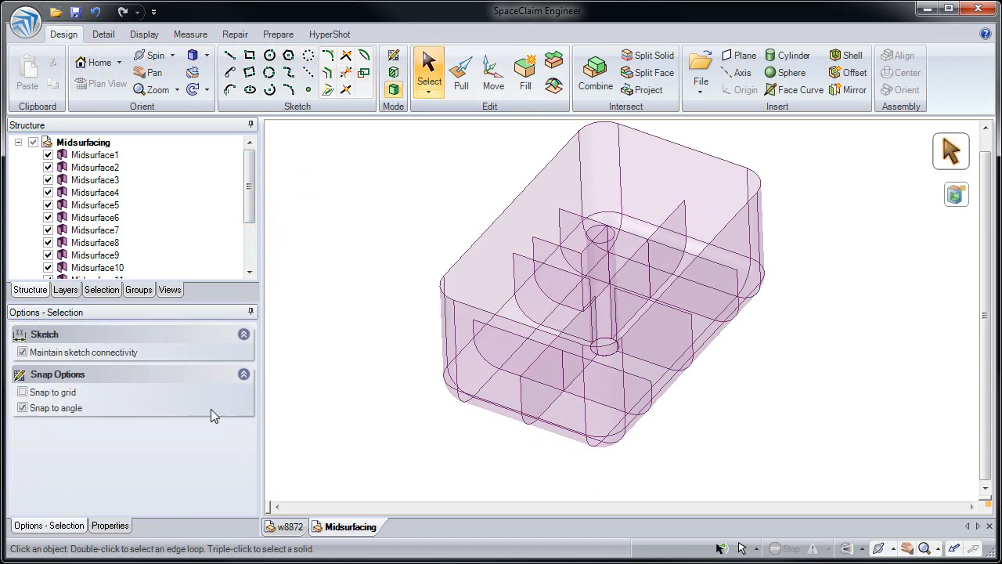
{"action": "left_click", "coordinate": [115, 528]}
{"action": "left_click", "coordinate": [485, 345]}
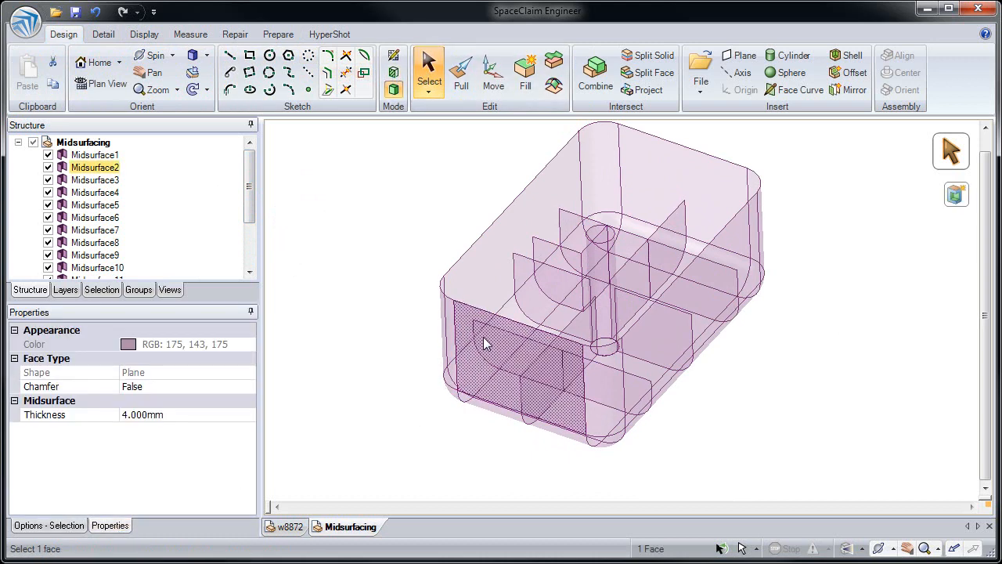
{"action": "left_click", "coordinate": [520, 285]}
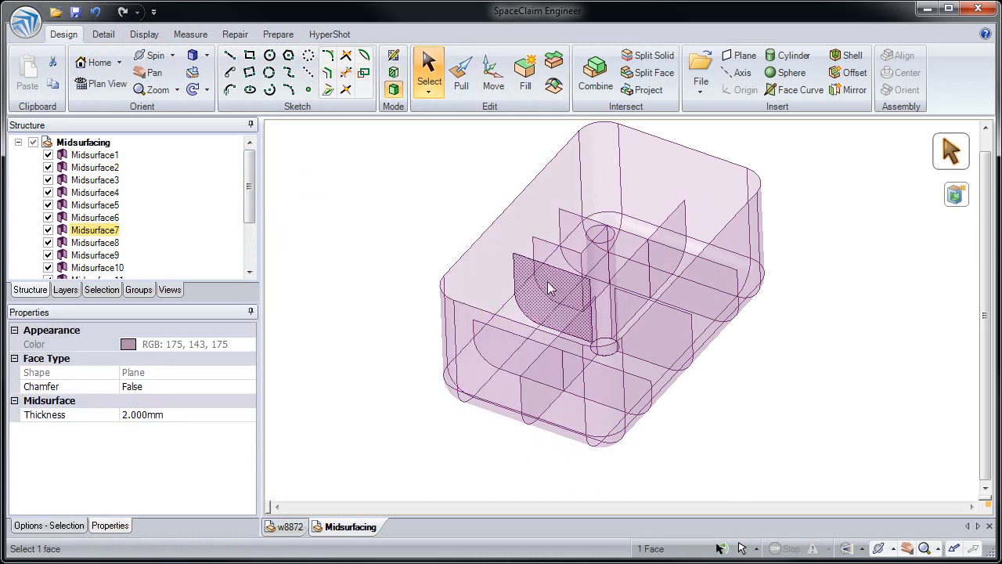
{"action": "left_click", "coordinate": [562, 263], "text": "ctrl"}
{"action": "key", "text": "Escape"}
{"action": "left_click", "coordinate": [576, 231]}
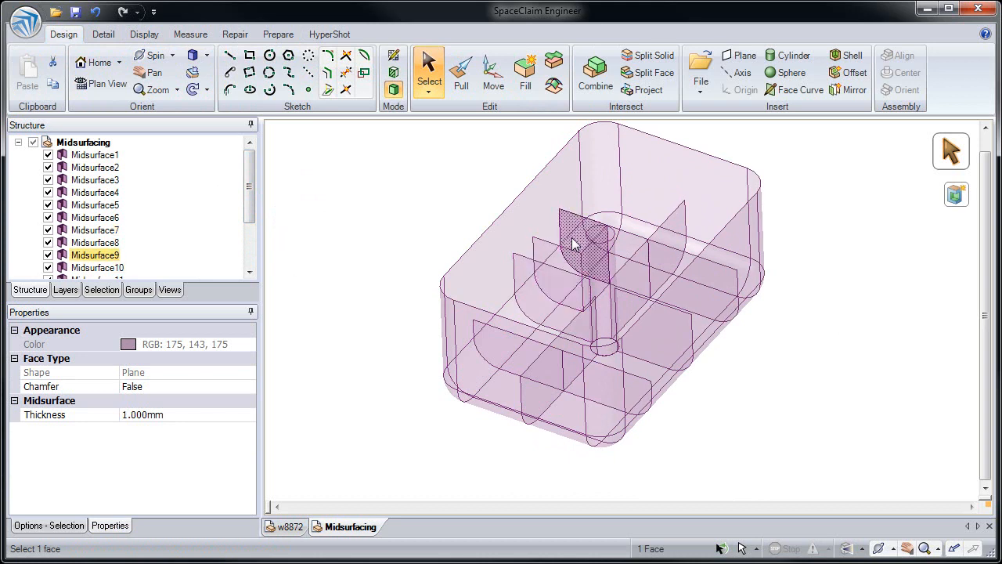
Clear the face selection and transfer the box's midsurface model to ANSYS 12.0
{"action": "key", "text": "Escape"}
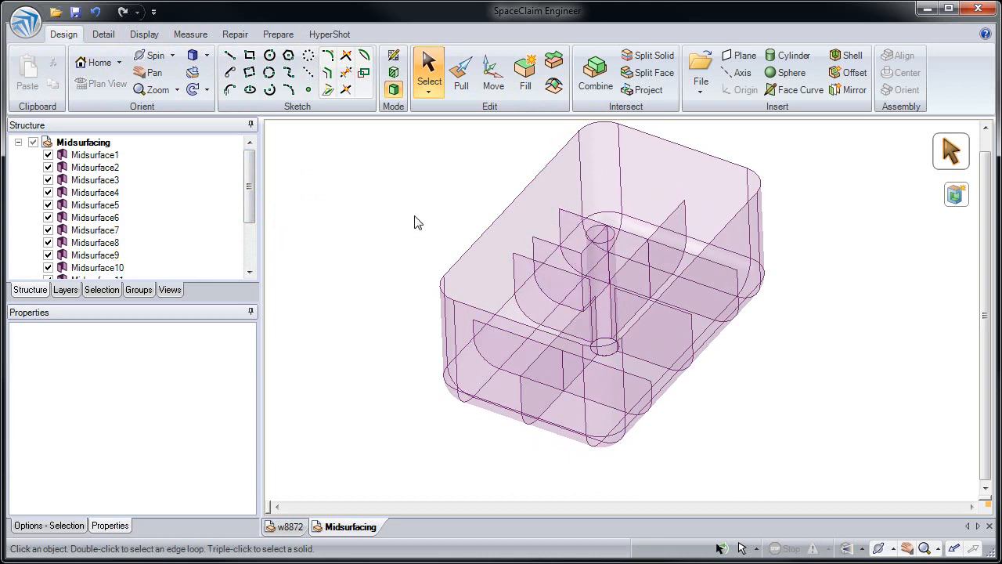
{"action": "left_click", "coordinate": [278, 36]}
{"action": "left_click", "coordinate": [576, 79]}
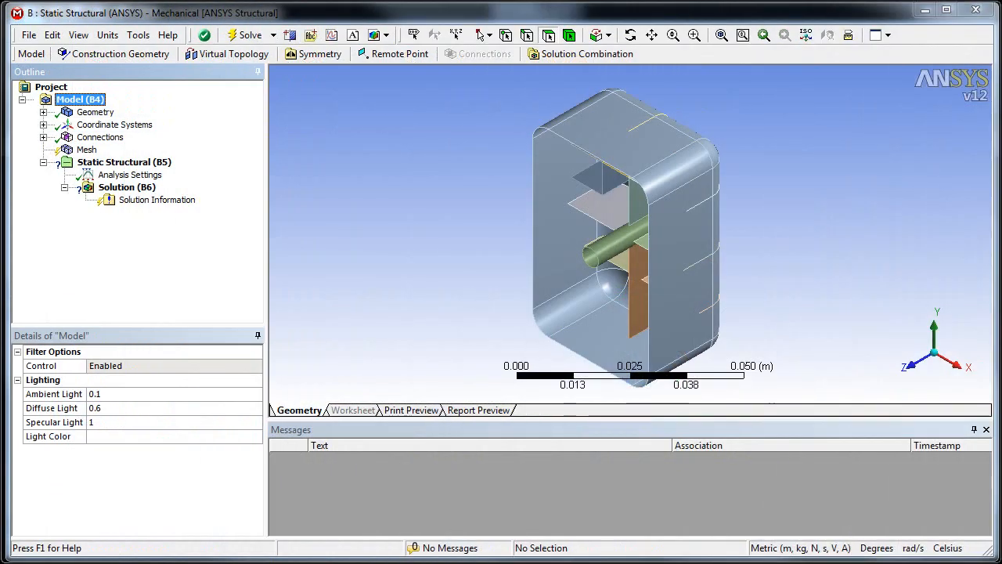
Examine the imported thickness of Midsurface1, Midsurface7, Midsurface14 and other midsurfaces of the box in ANSYS Mechanical
{"action": "middle_click_drag", "start_coordinate": [458, 277], "coordinate": [638, 304]}
{"action": "left_click", "coordinate": [638, 304]}
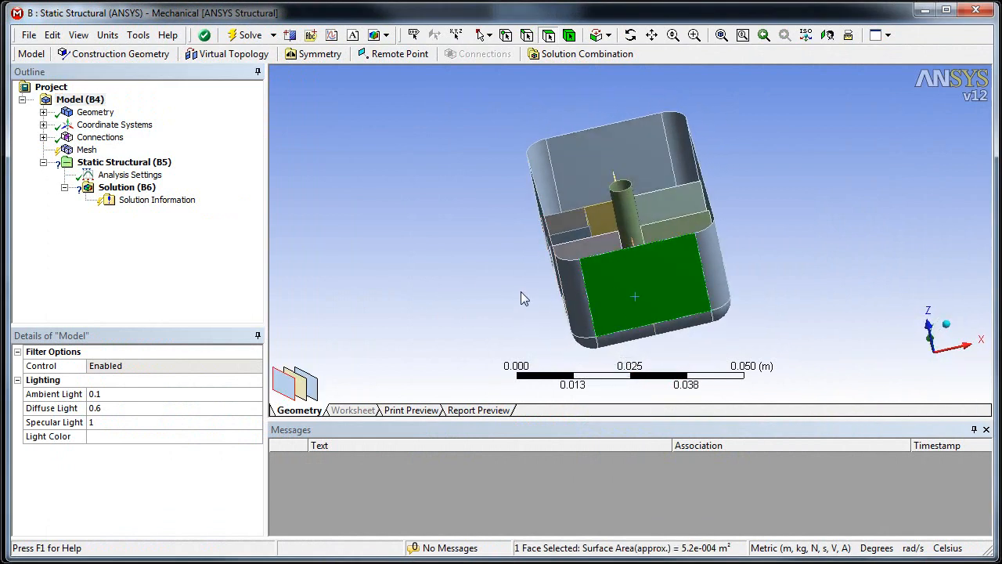
{"action": "left_click", "coordinate": [44, 112]}
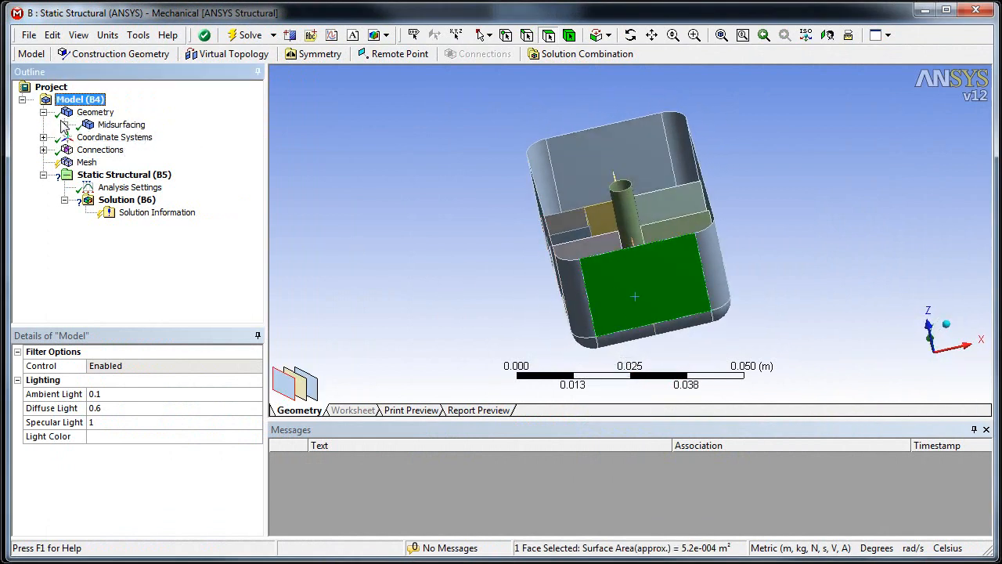
{"action": "left_click", "coordinate": [65, 125]}
{"action": "left_click", "coordinate": [141, 137]}
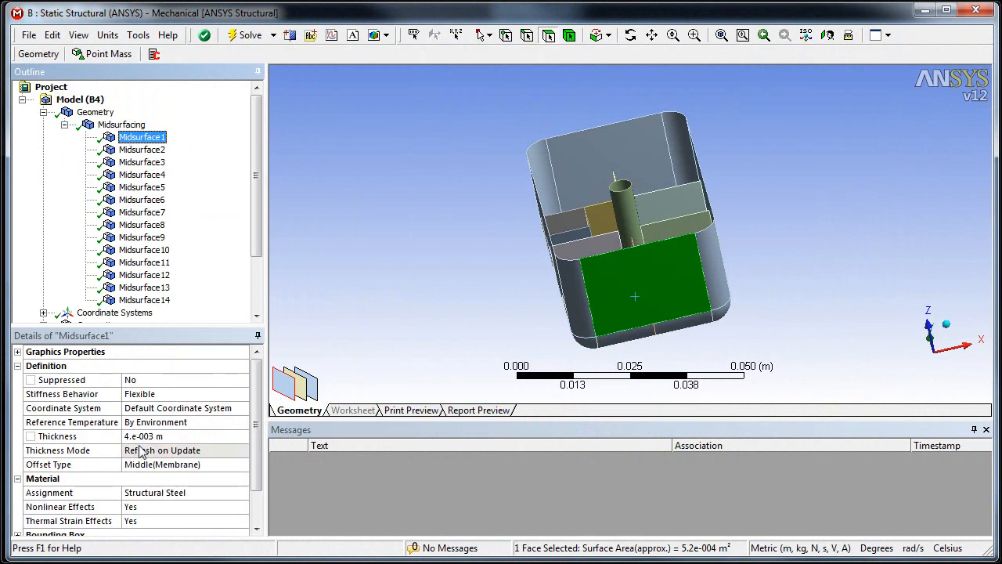
{"action": "left_click", "coordinate": [141, 238]}
{"action": "left_click", "coordinate": [142, 225]}
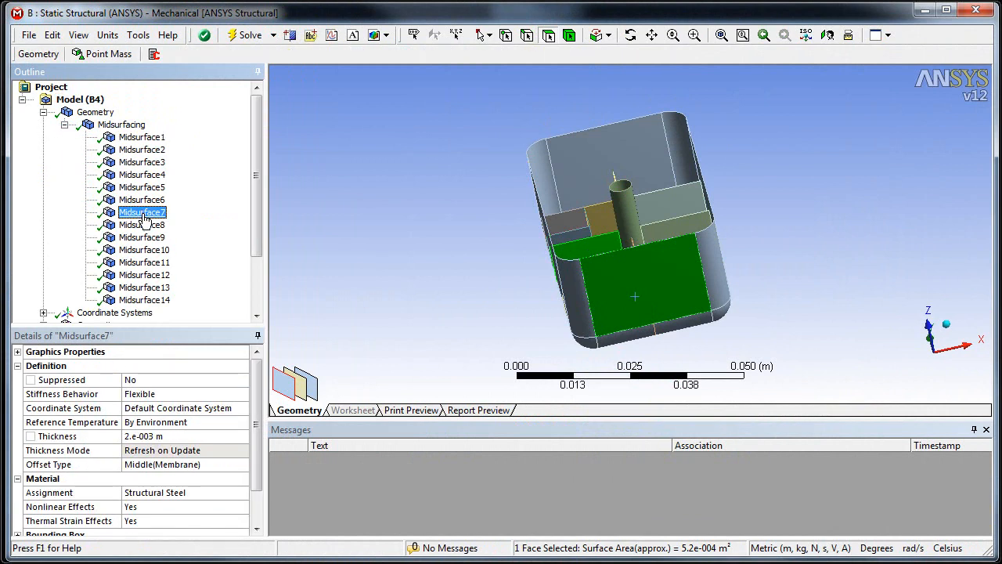
{"action": "left_click", "coordinate": [144, 275]}
{"action": "left_click", "coordinate": [144, 263]}
{"action": "left_click", "coordinate": [148, 287]}
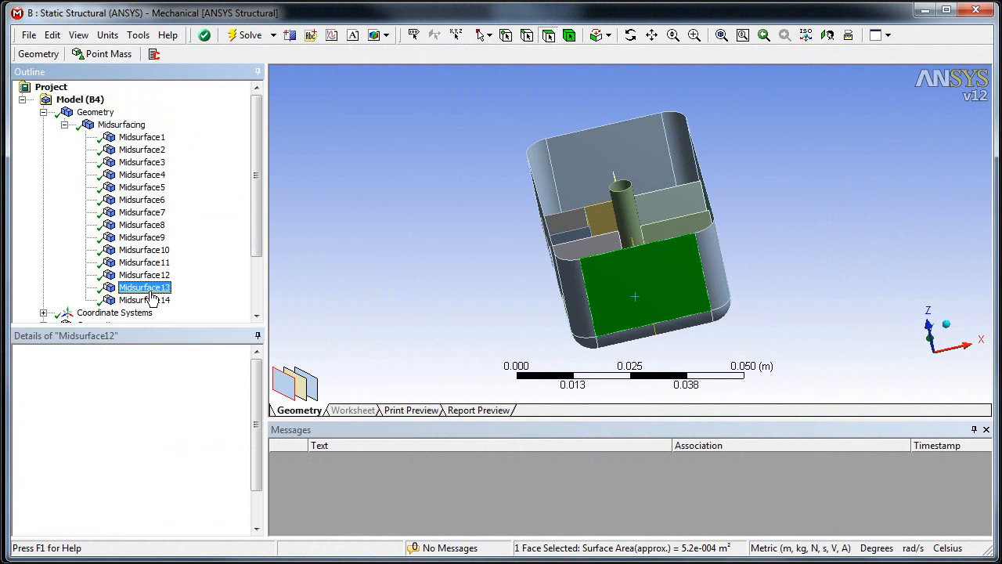
{"action": "left_click", "coordinate": [151, 300]}
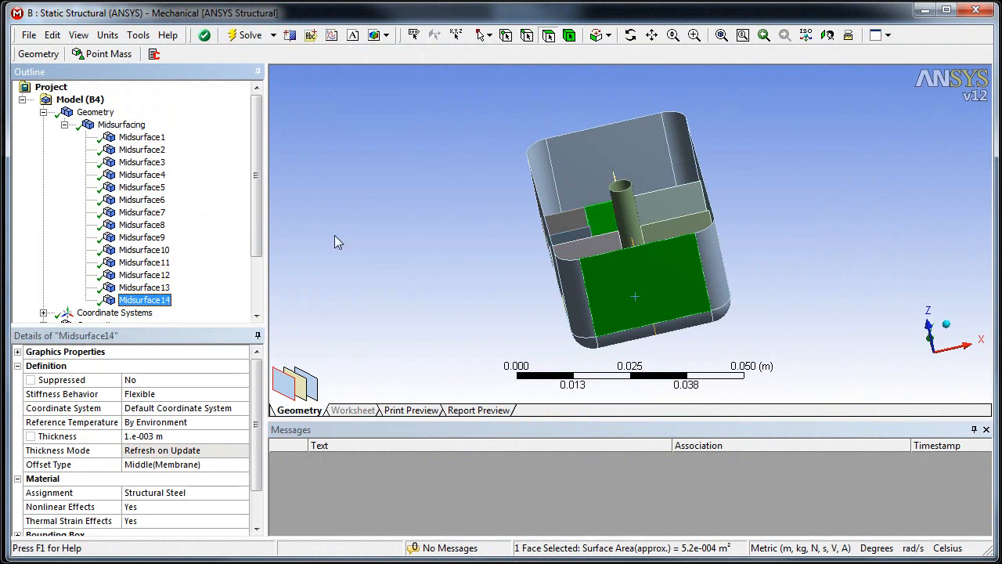
Collapse the geometry branch, generate the mesh for the box's midsurface model, and inspect the meshed walls and base
{"action": "left_click", "coordinate": [44, 112]}
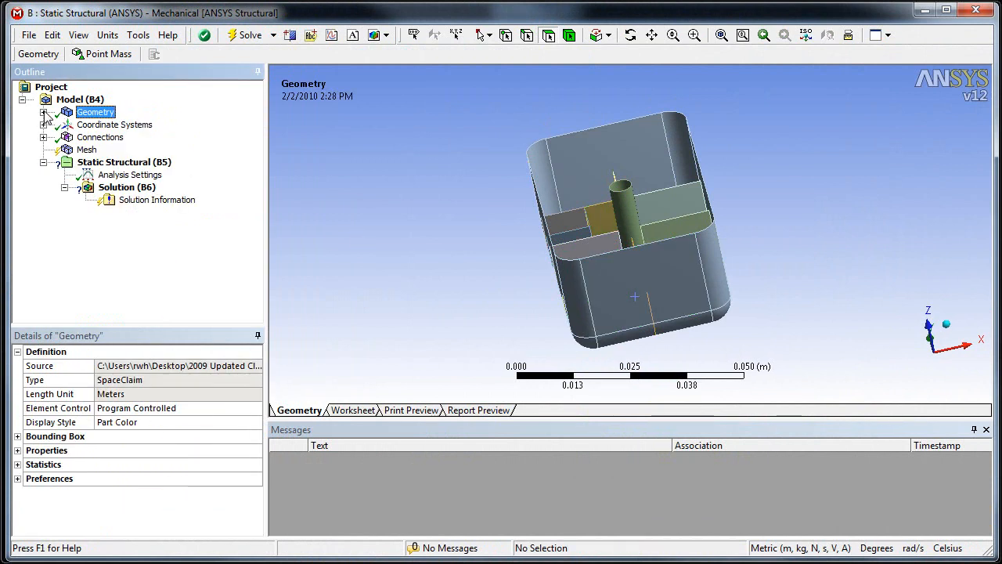
{"action": "left_click", "coordinate": [86, 153]}
{"action": "right_click", "coordinate": [87, 153]}
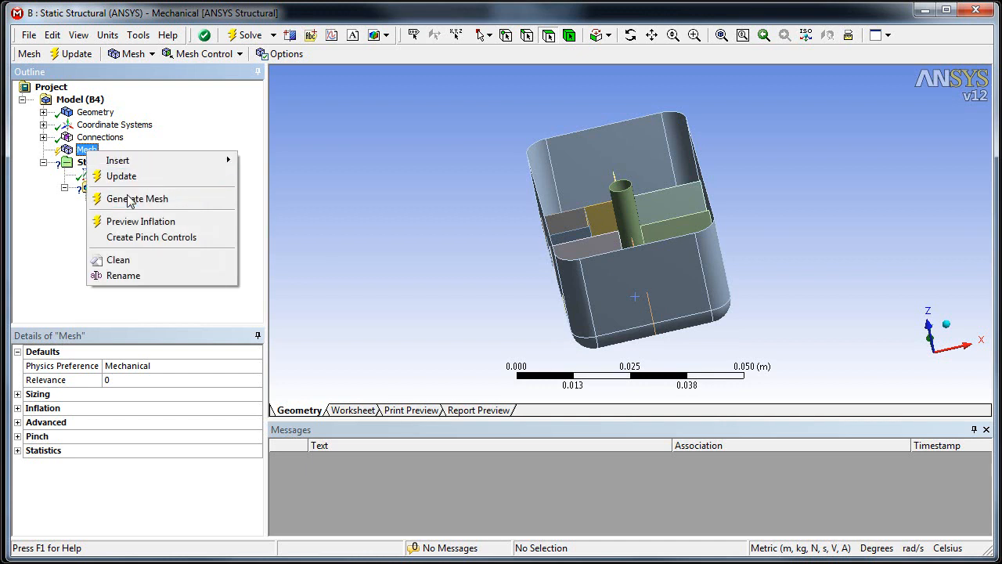
{"action": "left_click", "coordinate": [130, 199]}
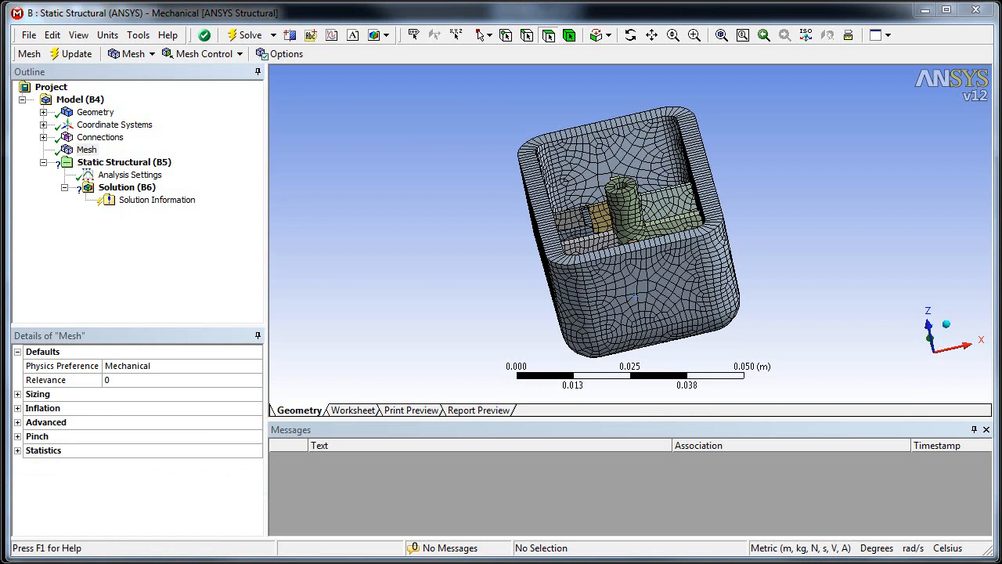
{"action": "middle_click_drag", "start_coordinate": [773, 245], "coordinate": [631, 228]}
{"action": "left_click", "coordinate": [594, 273]}
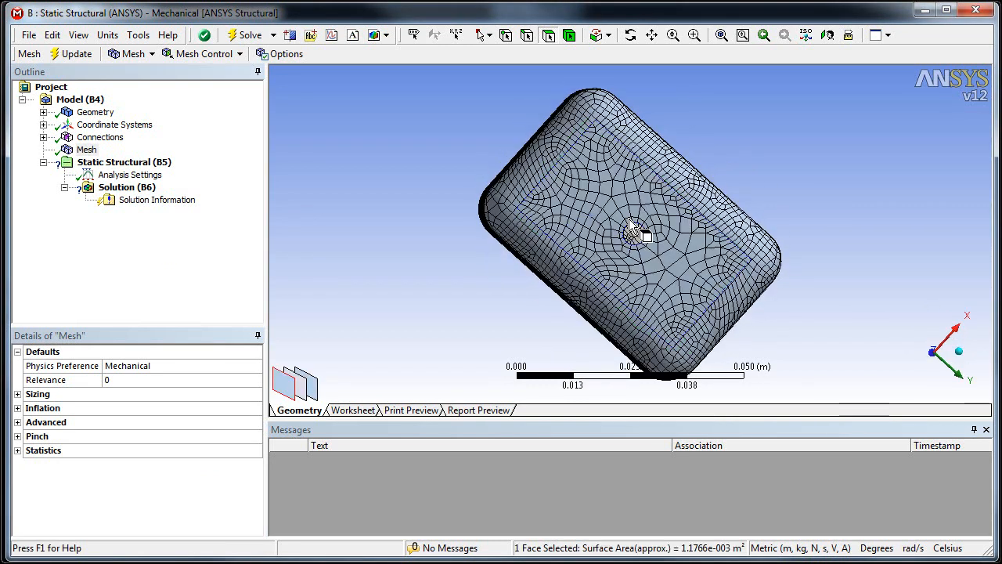
{"action": "left_click", "coordinate": [379, 203]}
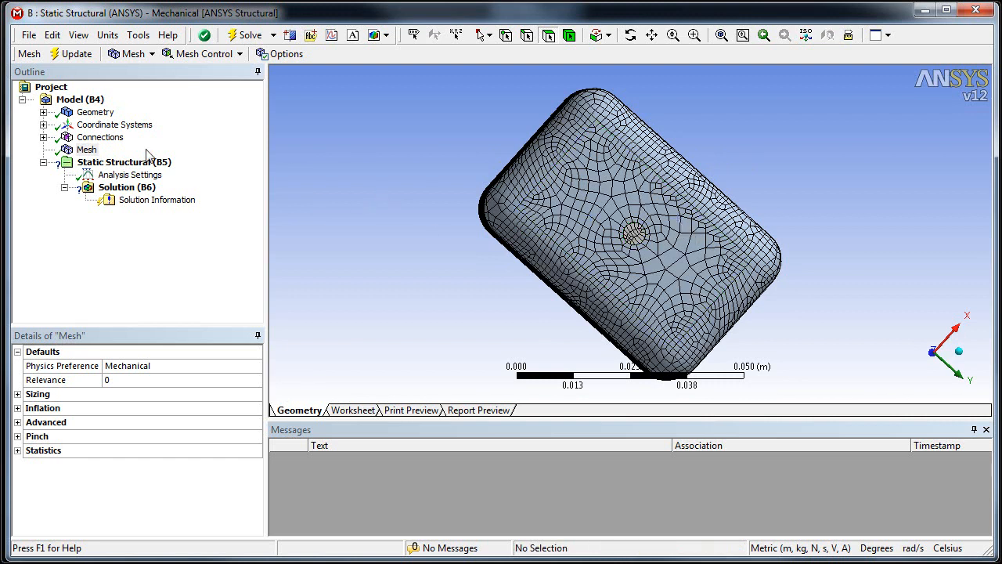
{"action": "middle_click_drag", "start_coordinate": [415, 183], "coordinate": [363, 196]}
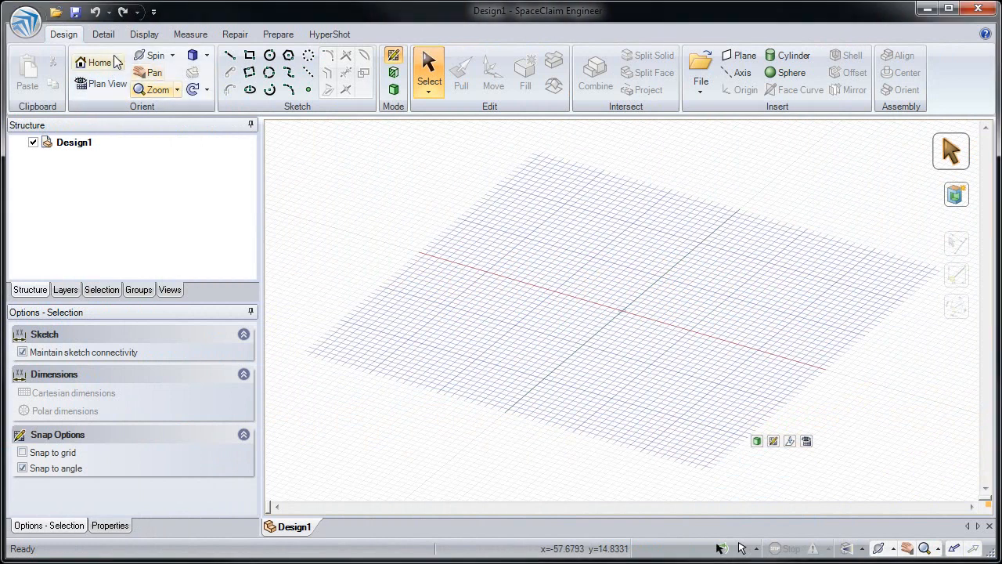
Switch to SpaceClaim, open Top_Level_Assy.scdoc, and set the top-level assembly's Share Topology property to True
{"action": "left_click", "coordinate": [57, 13]}
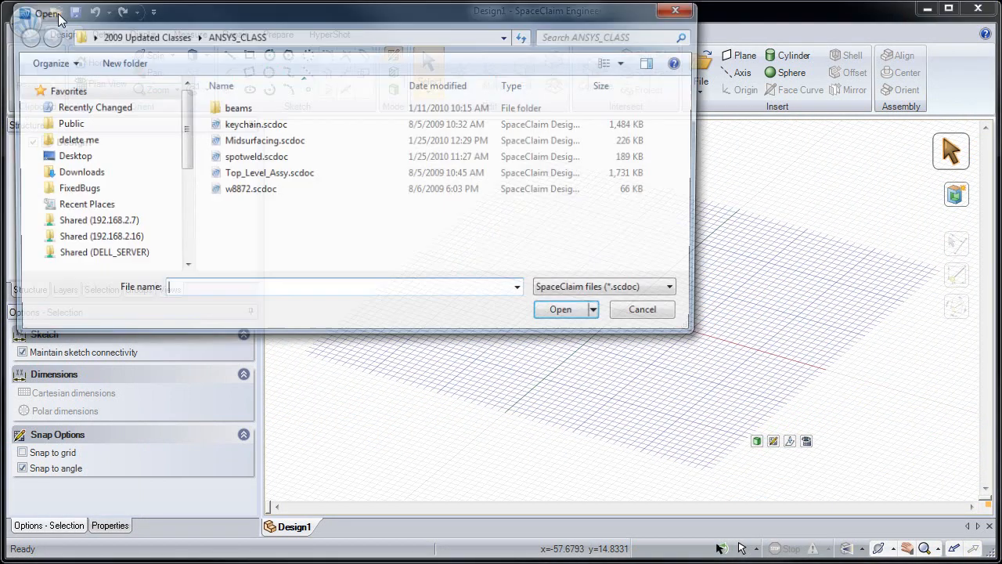
{"action": "double_click", "coordinate": [247, 176]}
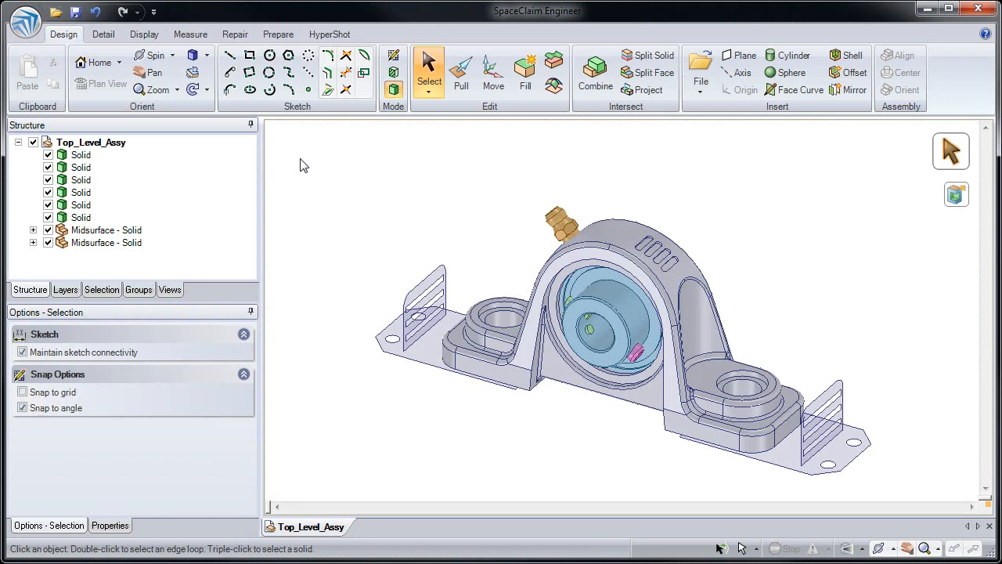
{"action": "left_click", "coordinate": [114, 144]}
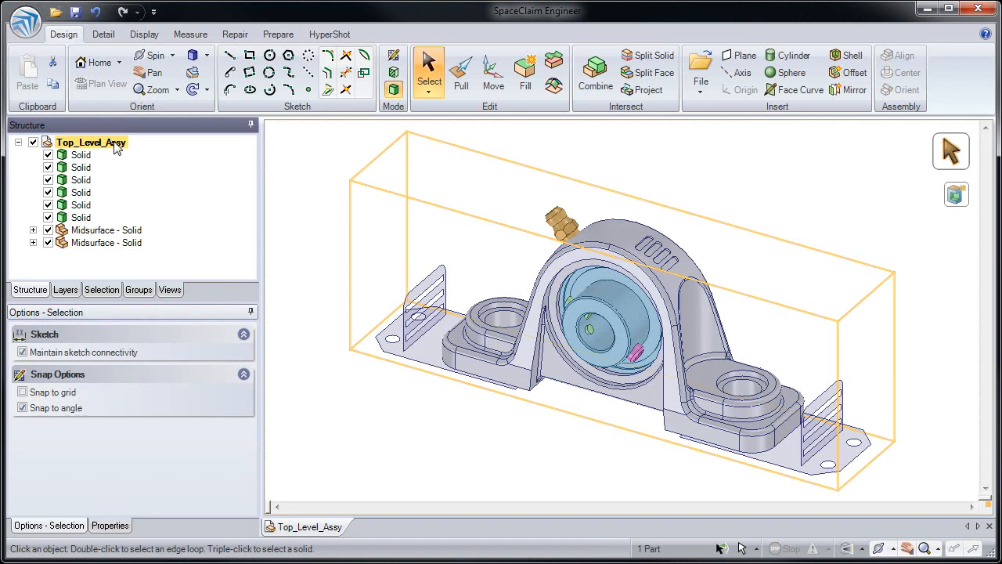
{"action": "left_click", "coordinate": [118, 526]}
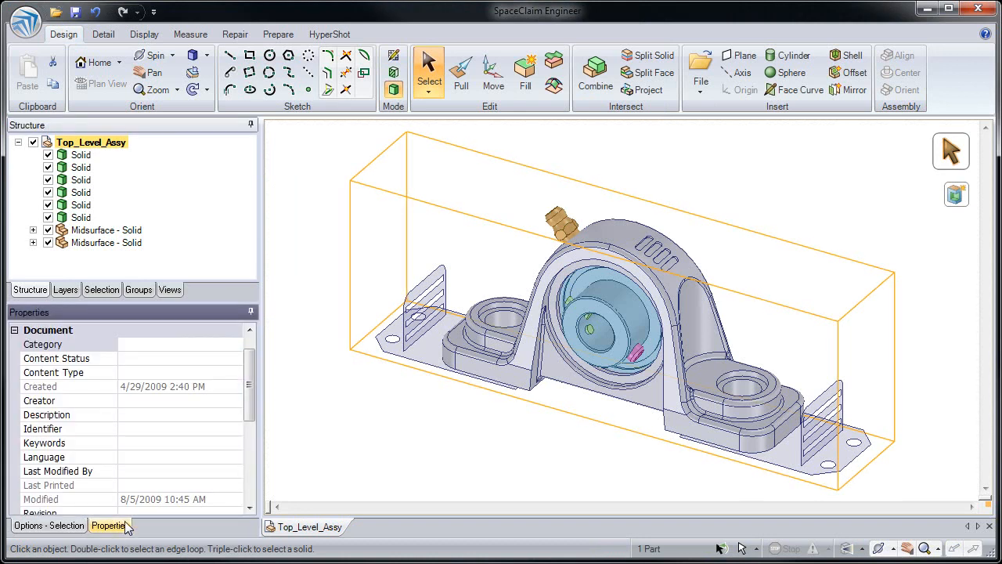
{"action": "scroll", "coordinate": [240, 393], "scroll_direction": "up", "scroll_amount": 2}
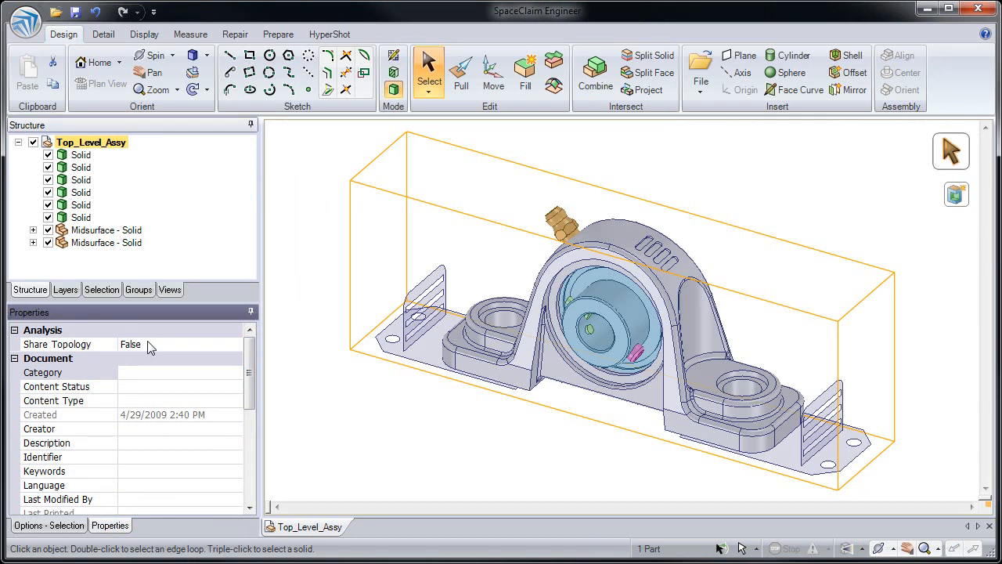
{"action": "left_click", "coordinate": [232, 345]}
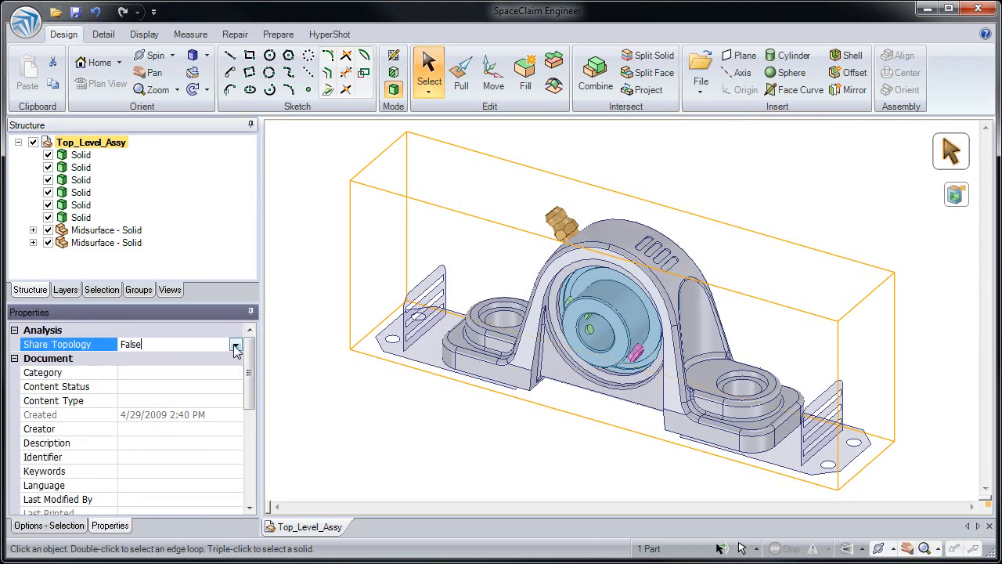
{"action": "left_click", "coordinate": [236, 345]}
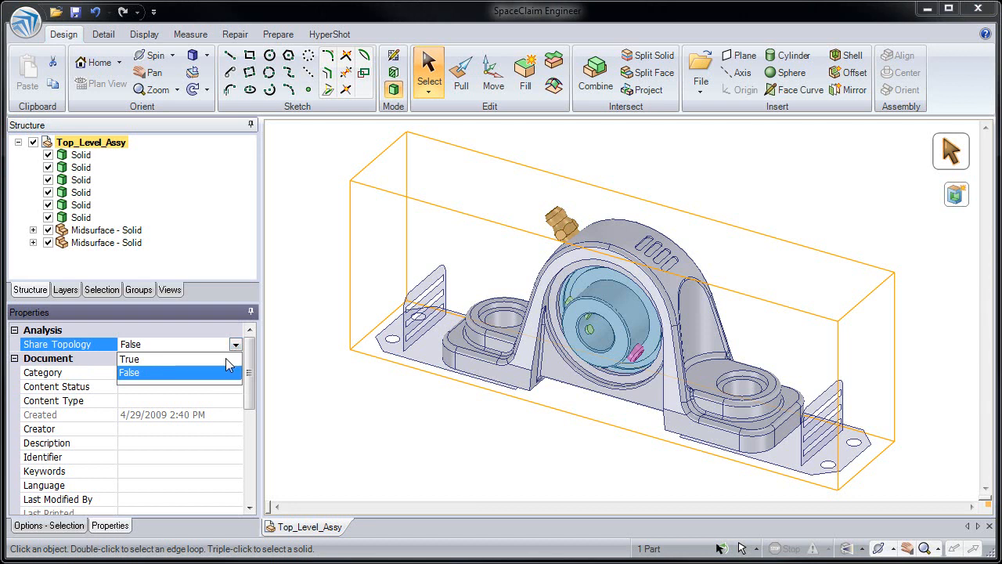
{"action": "left_click", "coordinate": [226, 365]}
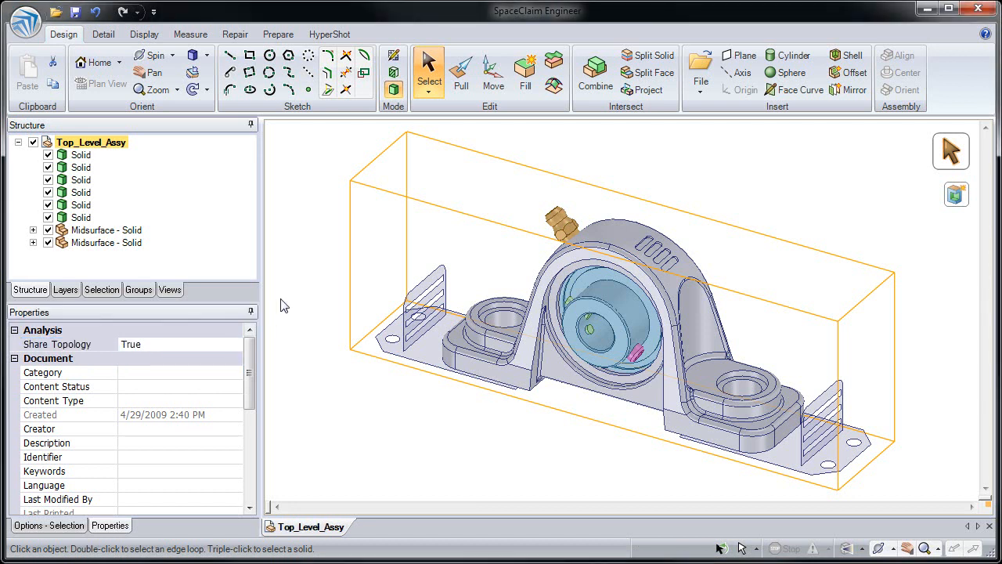
Set Share Topology to True for both Midsurface - Solid components and clear the selection
{"action": "left_click", "coordinate": [105, 230]}
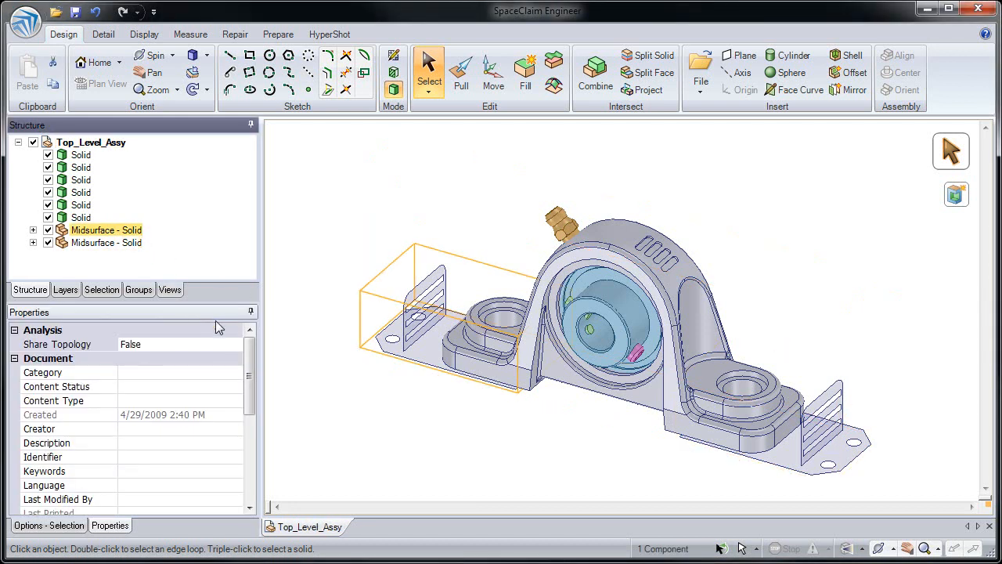
{"action": "left_click", "coordinate": [235, 345]}
{"action": "left_click", "coordinate": [235, 344]}
{"action": "left_click", "coordinate": [218, 358]}
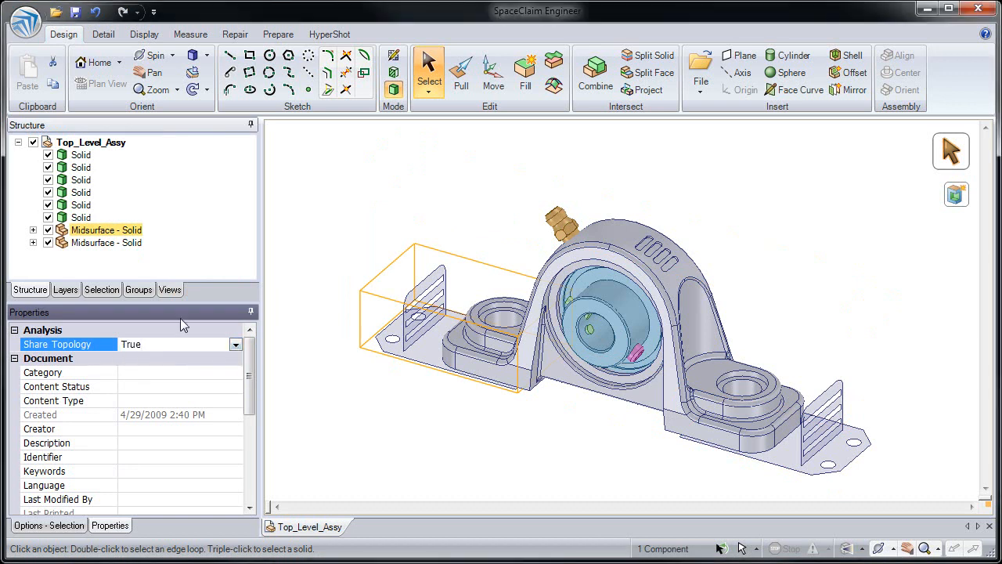
{"action": "left_click", "coordinate": [135, 242]}
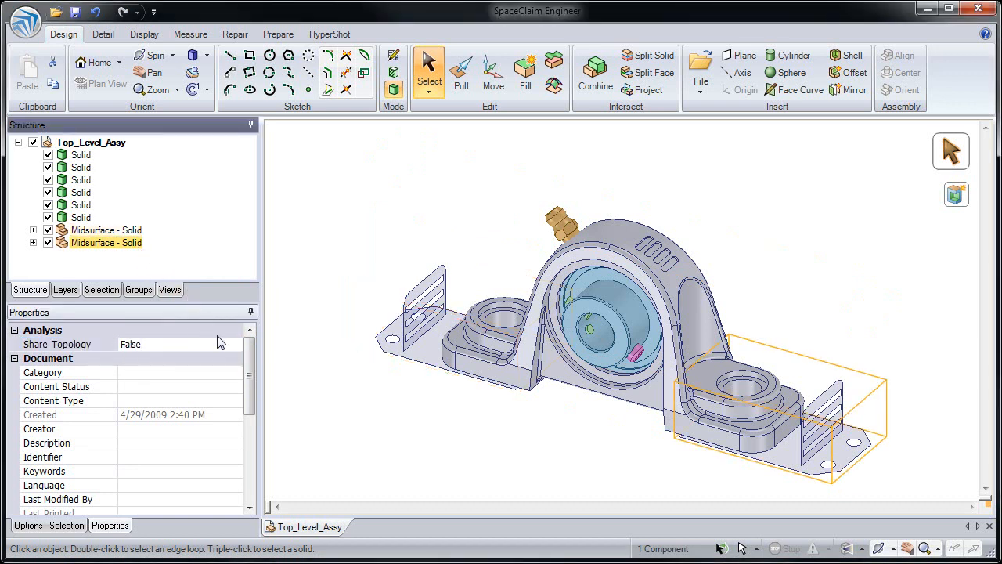
{"action": "left_click", "coordinate": [235, 345]}
{"action": "left_click", "coordinate": [235, 344]}
{"action": "left_click", "coordinate": [219, 356]}
{"action": "left_click", "coordinate": [319, 270]}
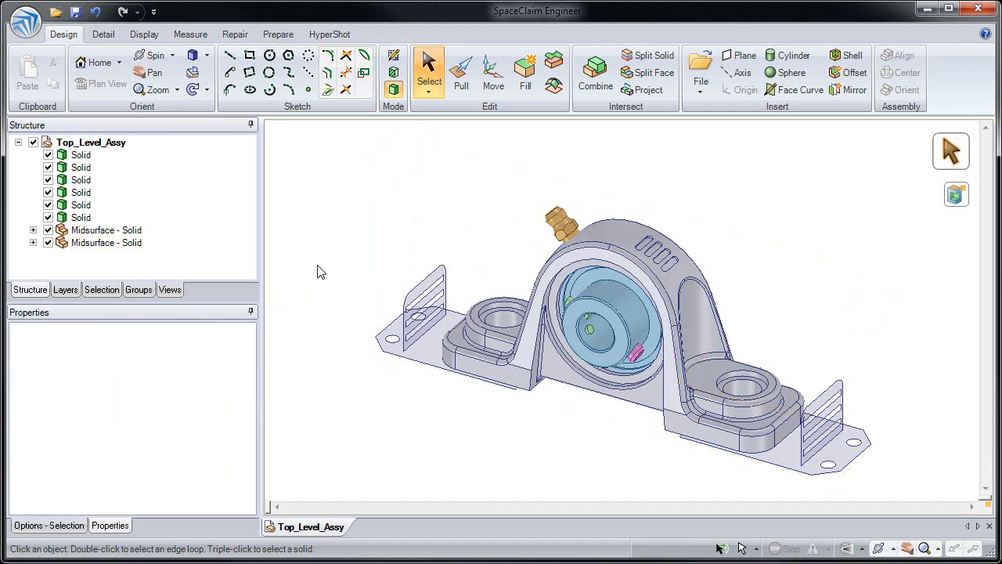
Look into both Midsurface - Solid components in the structure tree and collapse them again
{"action": "left_click", "coordinate": [33, 243]}
{"action": "left_click", "coordinate": [32, 243]}
{"action": "left_click", "coordinate": [33, 243]}
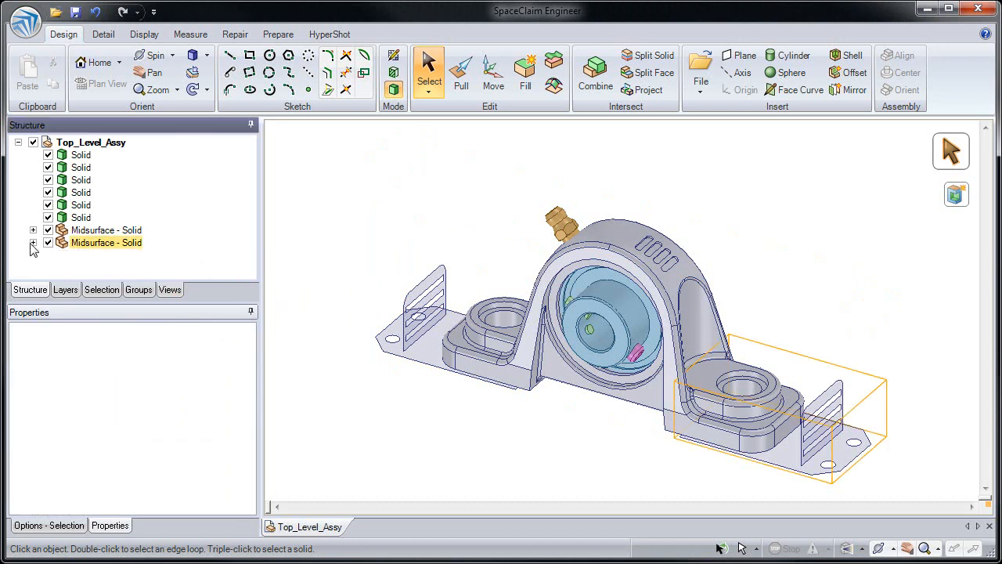
{"action": "left_click", "coordinate": [31, 232]}
{"action": "left_click", "coordinate": [33, 230]}
{"action": "left_click", "coordinate": [32, 230]}
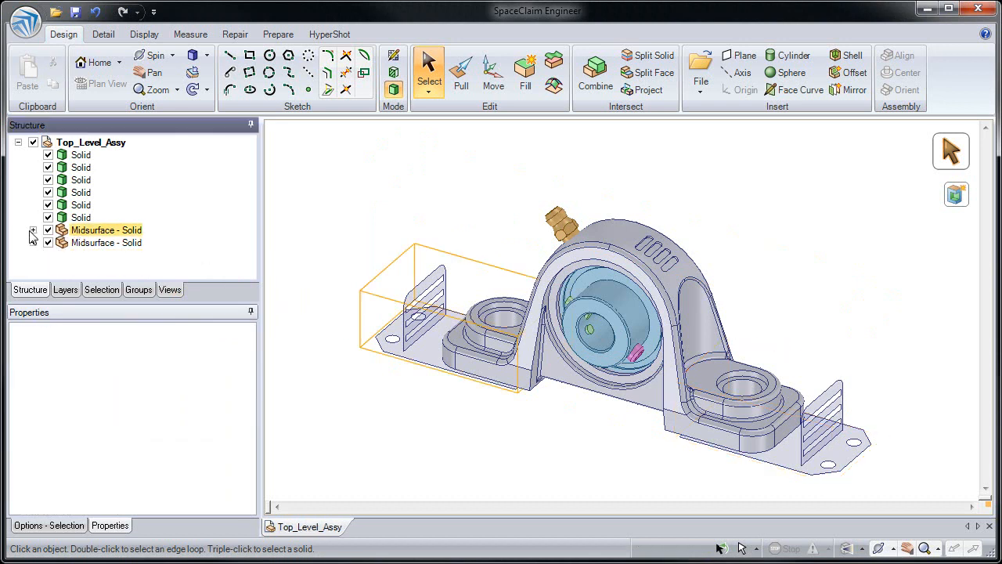
{"action": "key", "text": "Escape"}
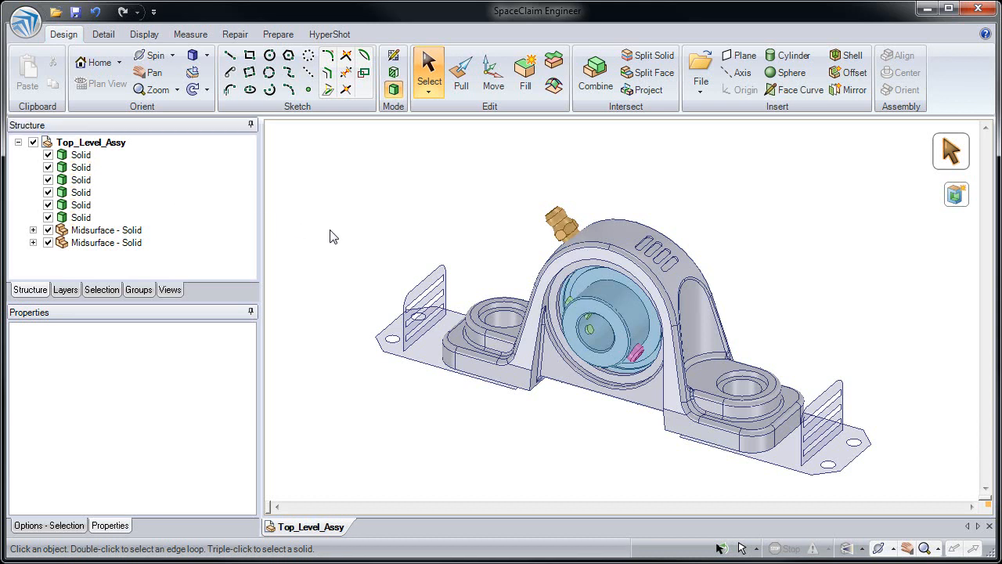
Temporarily hide the blue bearing insert to examine the pins and screw inside the housing, and restore its visibility
{"action": "scroll", "coordinate": [619, 333], "scroll_direction": "up", "scroll_amount": 5}
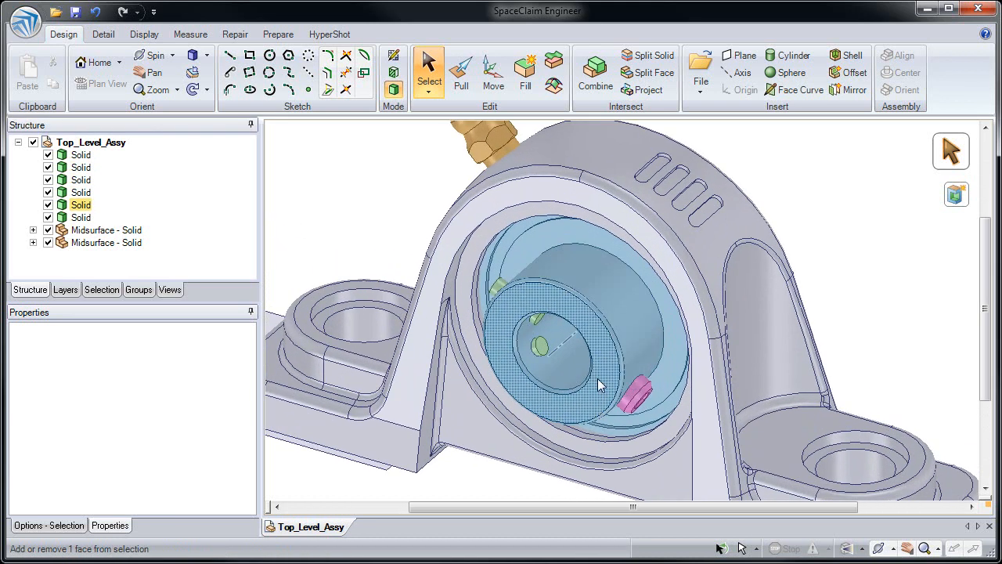
{"action": "left_click", "coordinate": [625, 300]}
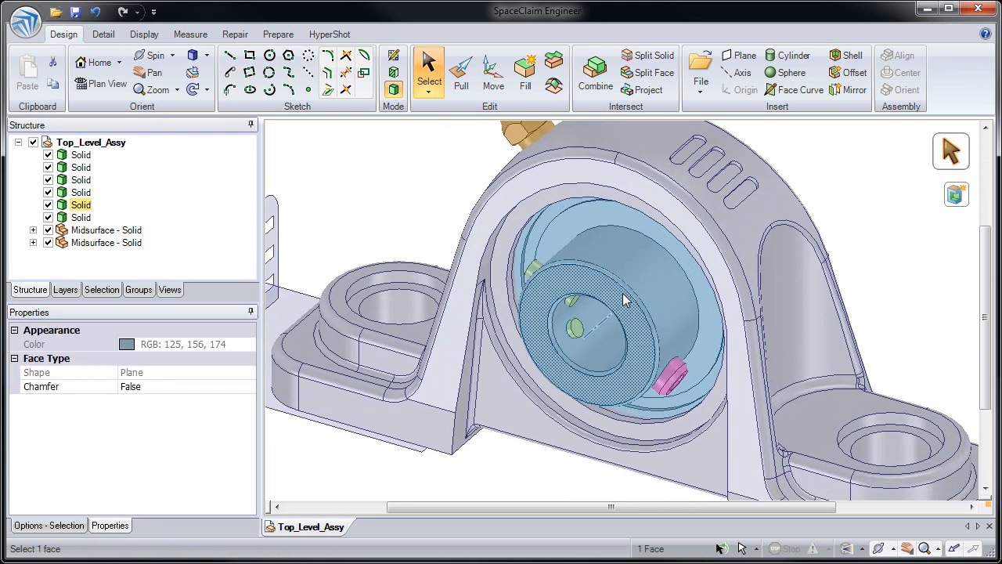
{"action": "right_click", "coordinate": [625, 300]}
{"action": "left_click", "coordinate": [641, 393]}
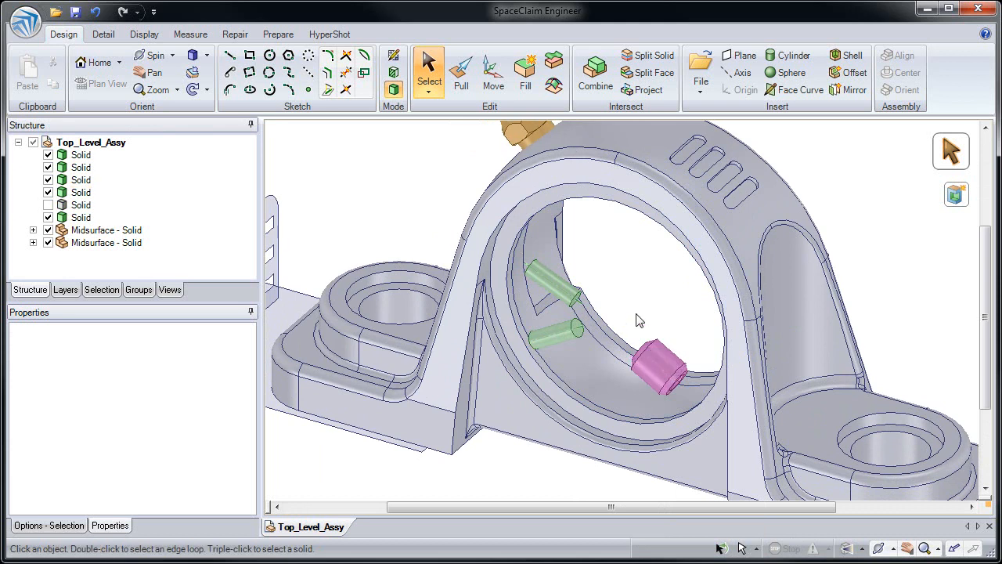
{"action": "right_click", "coordinate": [364, 192]}
{"action": "left_click", "coordinate": [387, 259]}
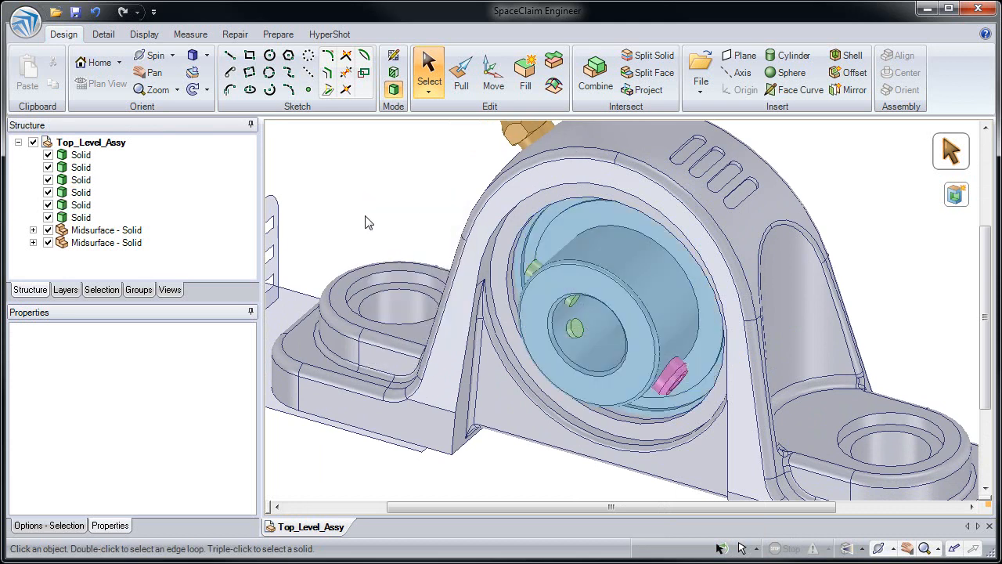
Transfer the top-level assembly to ANSYS 12.0 and open the Mesh object in the Mechanical model
{"action": "middle_click_drag", "start_coordinate": [383, 262], "coordinate": [419, 195], "text": "ctrl"}
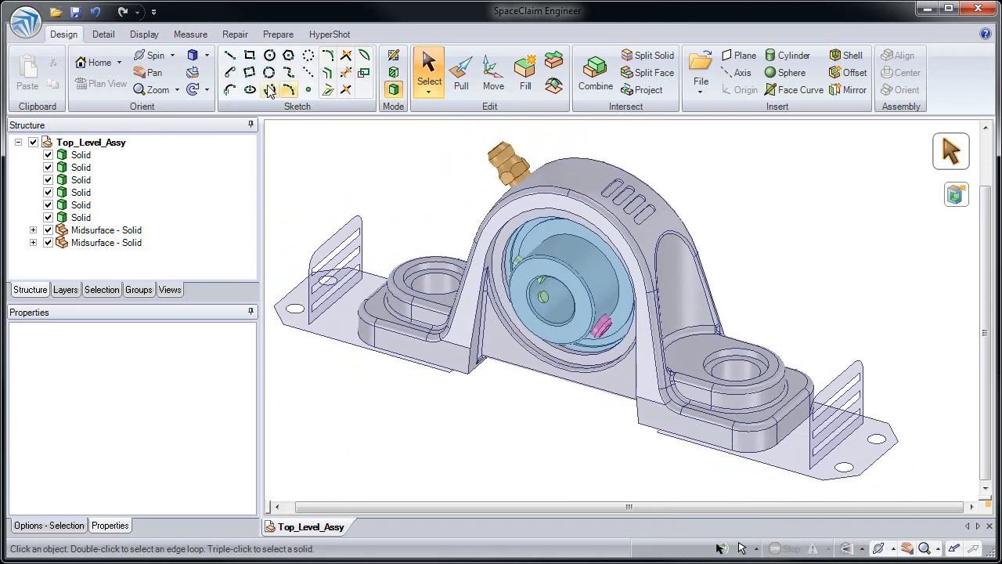
{"action": "left_click", "coordinate": [278, 35]}
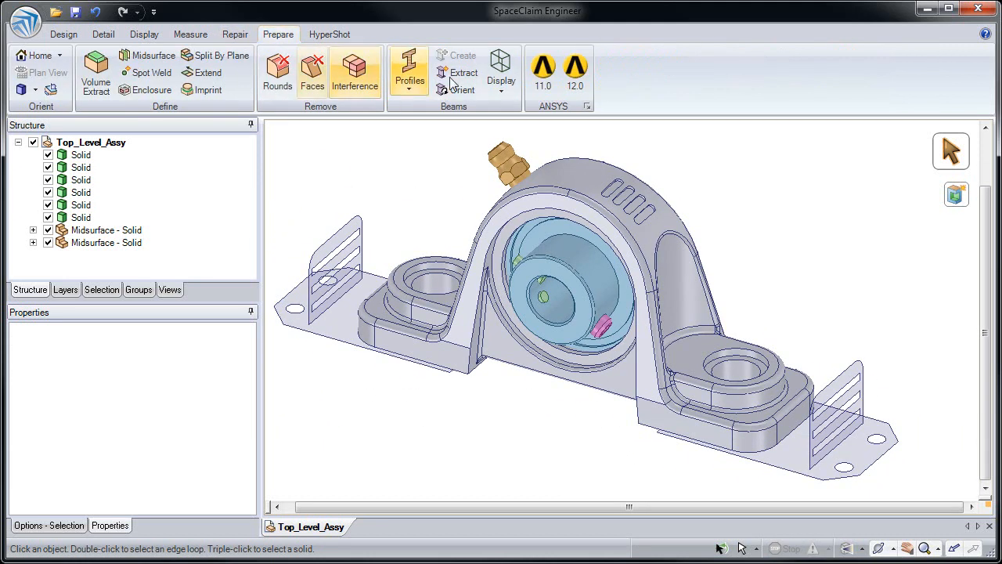
{"action": "left_click", "coordinate": [578, 72]}
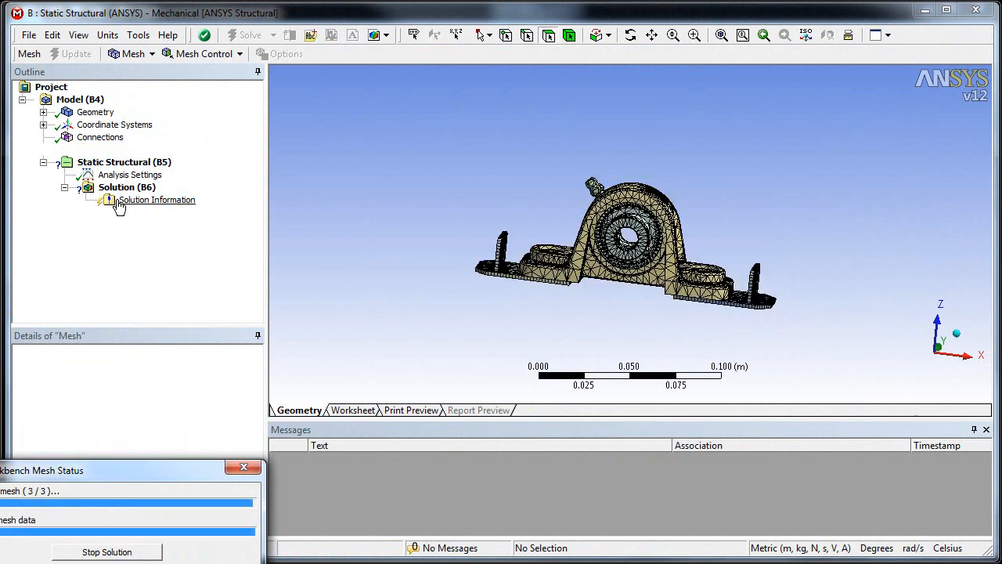
{"action": "left_click", "coordinate": [100, 138]}
{"action": "left_click", "coordinate": [90, 150]}
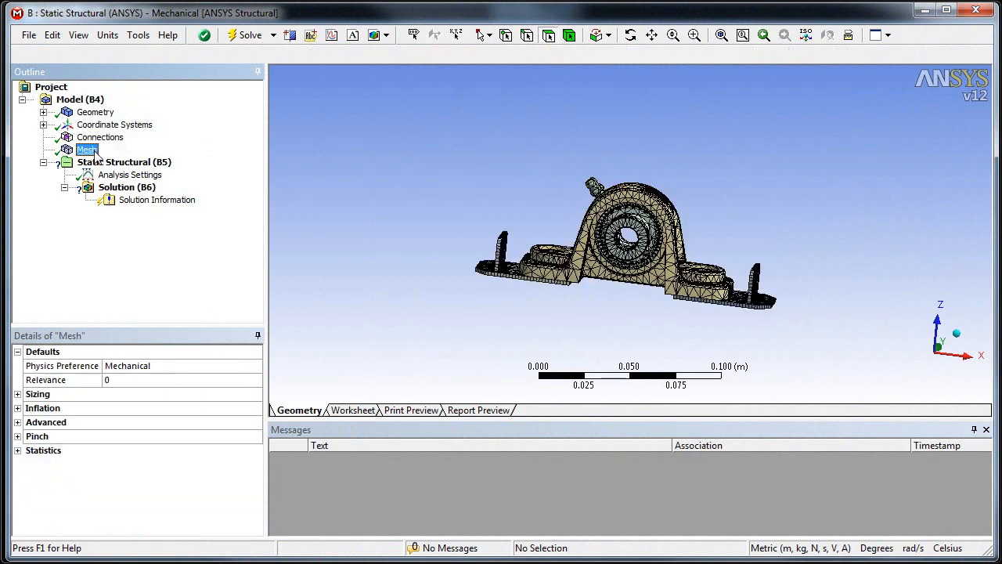
Examine the mesh on both end bracket plates and where they meet the underside of the housing
{"action": "left_click", "coordinate": [439, 274]}
{"action": "middle_click_drag", "start_coordinate": [535, 294], "coordinate": [444, 63]}
{"action": "scroll", "coordinate": [493, 216], "scroll_direction": "up", "scroll_amount": 2}
{"action": "middle_click_drag", "start_coordinate": [365, 254], "coordinate": [708, 176], "text": "ctrl"}
{"action": "middle_click_drag", "start_coordinate": [708, 175], "coordinate": [705, 190], "text": "shift"}
{"action": "left_click", "coordinate": [443, 227]}
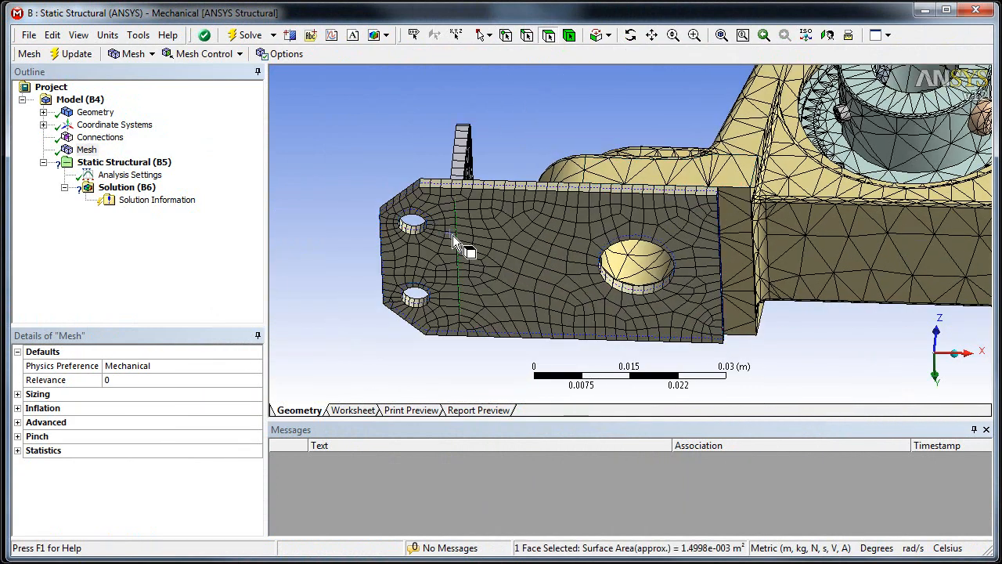
{"action": "left_click", "coordinate": [501, 144]}
{"action": "middle_click_drag", "start_coordinate": [507, 180], "coordinate": [530, 180]}
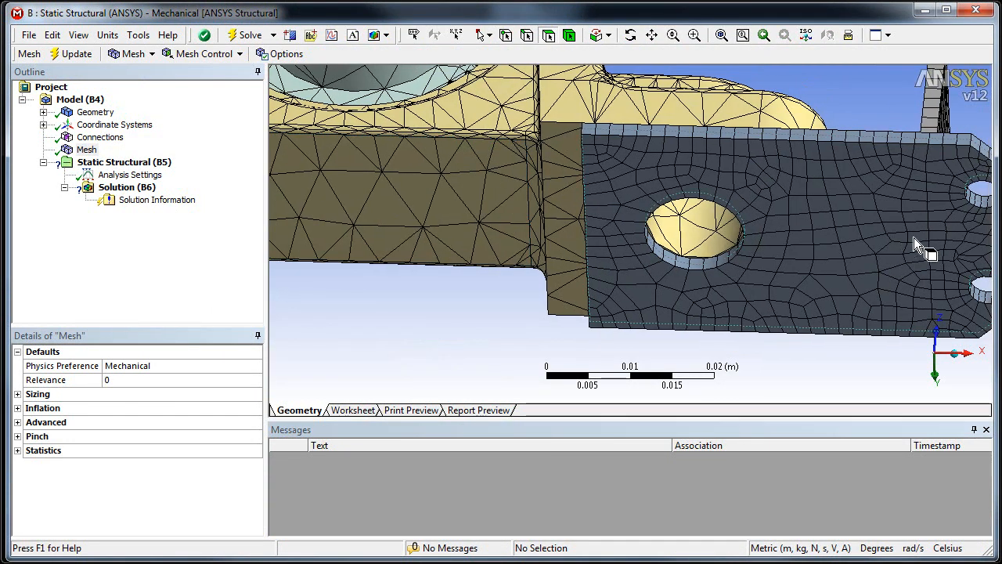
{"action": "left_click", "coordinate": [927, 230]}
{"action": "middle_click_drag", "start_coordinate": [706, 200], "coordinate": [701, 198], "text": "ctrl"}
{"action": "middle_click_drag", "start_coordinate": [583, 194], "coordinate": [552, 274], "text": "shift"}
Hide the bearing insert body inside the housing
{"action": "middle_click_drag", "start_coordinate": [470, 172], "coordinate": [614, 270], "text": "ctrl"}
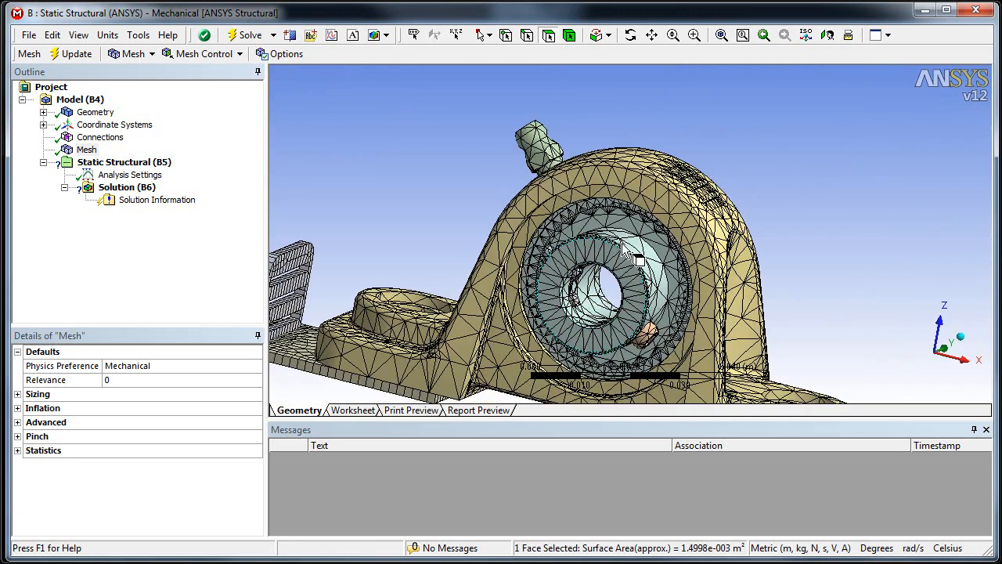
{"action": "left_click", "coordinate": [625, 249]}
{"action": "right_click", "coordinate": [623, 246]}
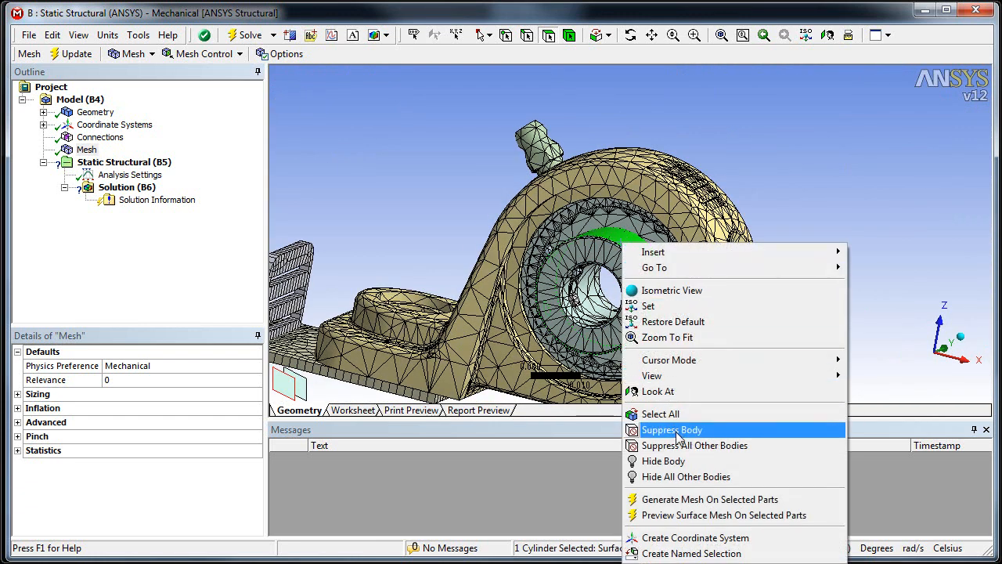
{"action": "left_click", "coordinate": [663, 460]}
Examine the meshes of the two pins, the set screw and the adjoining housing bore
{"action": "middle_click_drag", "start_coordinate": [615, 309], "coordinate": [570, 94], "text": "shift"}
{"action": "left_click", "coordinate": [669, 267]}
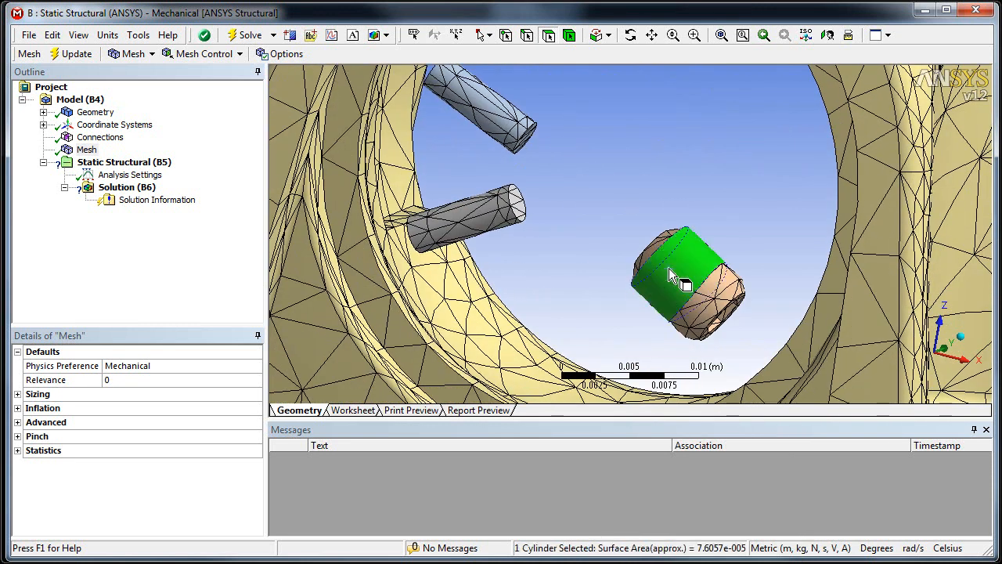
{"action": "left_click", "coordinate": [486, 225]}
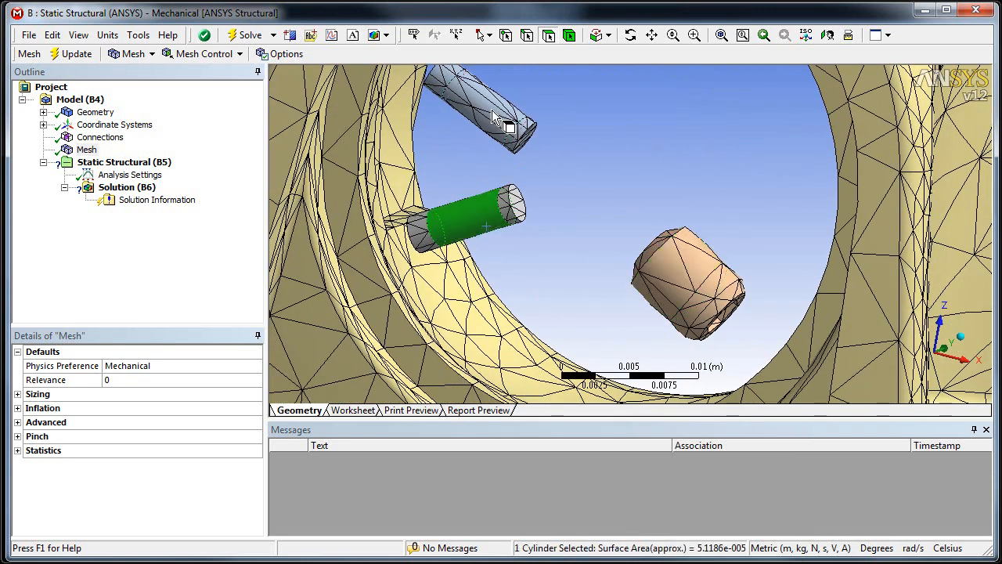
{"action": "left_click", "coordinate": [520, 127]}
{"action": "left_click", "coordinate": [496, 355]}
{"action": "middle_click_drag", "start_coordinate": [496, 348], "coordinate": [457, 347]}
{"action": "left_click", "coordinate": [452, 227]}
{"action": "left_click", "coordinate": [469, 157]}
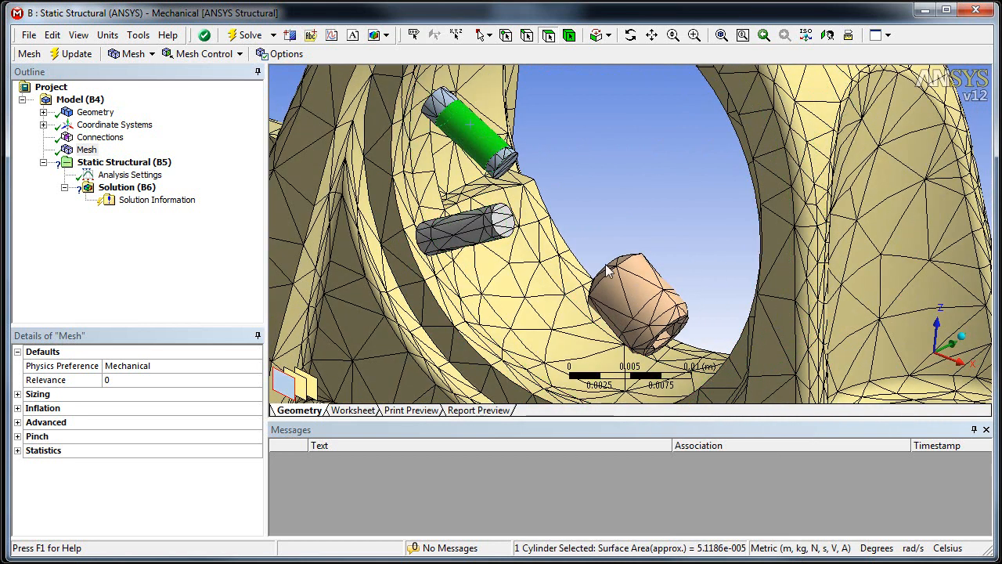
{"action": "left_click", "coordinate": [638, 293]}
{"action": "left_click", "coordinate": [631, 204]}
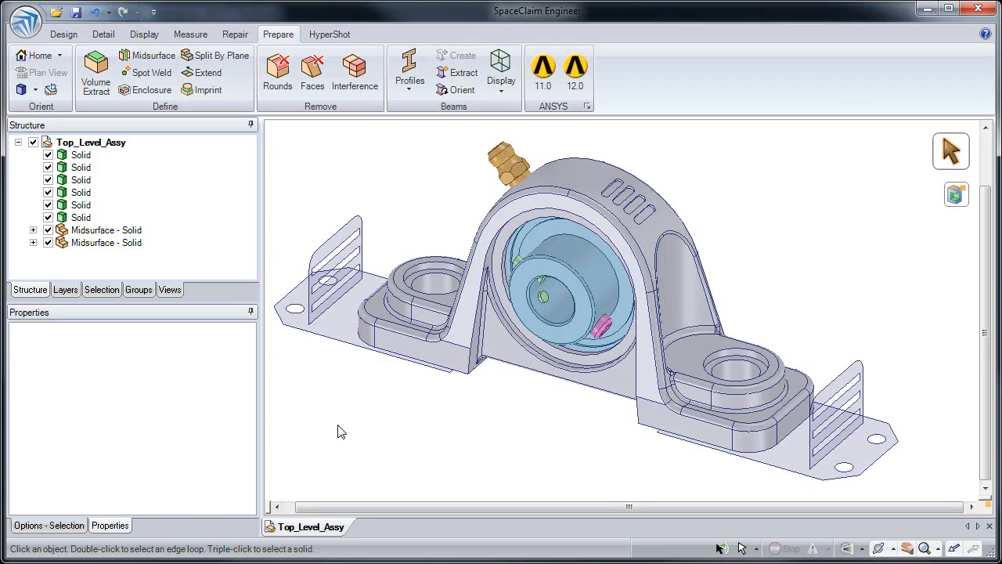
Switch to SpaceClaim and move the blue bearing insert solid into a new component
{"action": "left_click", "coordinate": [553, 253]}
{"action": "right_click", "coordinate": [554, 250]}
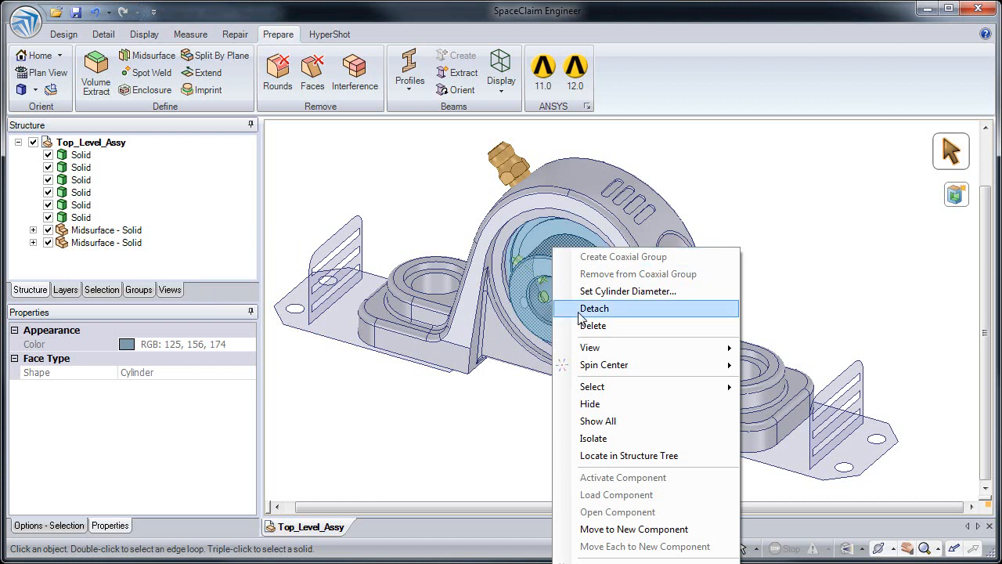
{"action": "left_click", "coordinate": [632, 529]}
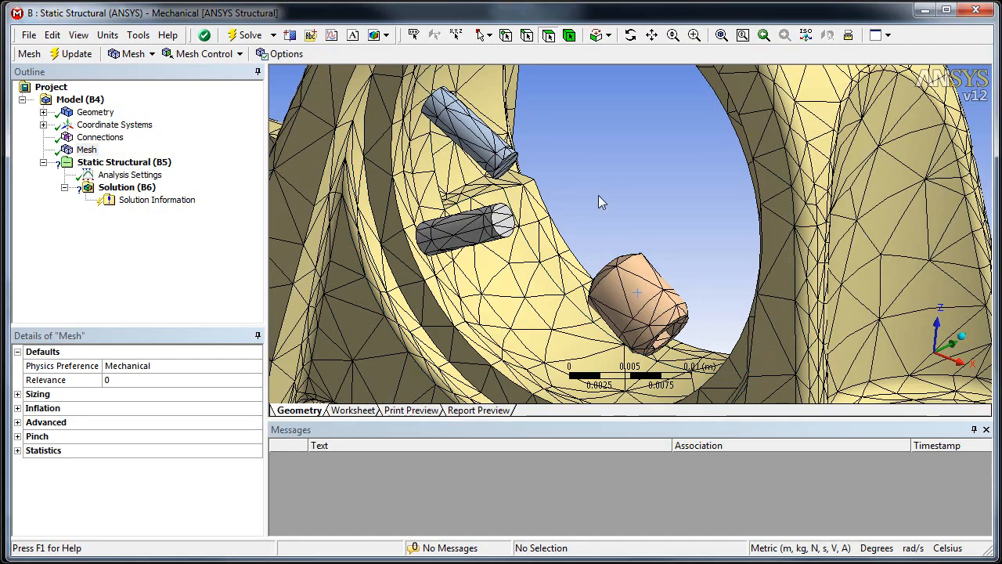
Switch to ANSYS Mechanical, refresh the geometry from the SpaceClaim model and generate the mesh for the updated assembly
{"action": "right_click", "coordinate": [100, 112]}
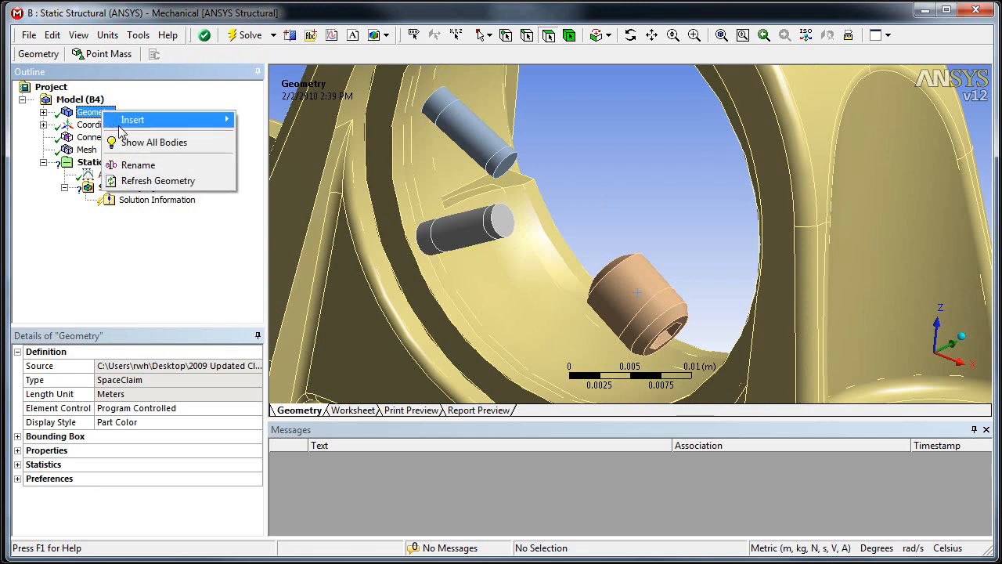
{"action": "left_click", "coordinate": [131, 181]}
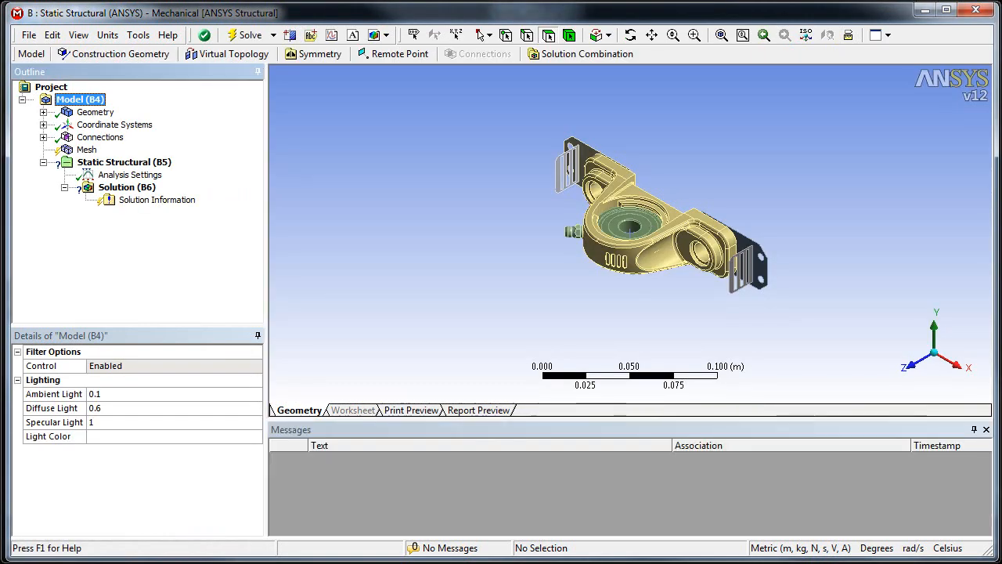
{"action": "middle_click_drag", "start_coordinate": [585, 292], "coordinate": [688, 186]}
{"action": "left_click", "coordinate": [96, 151]}
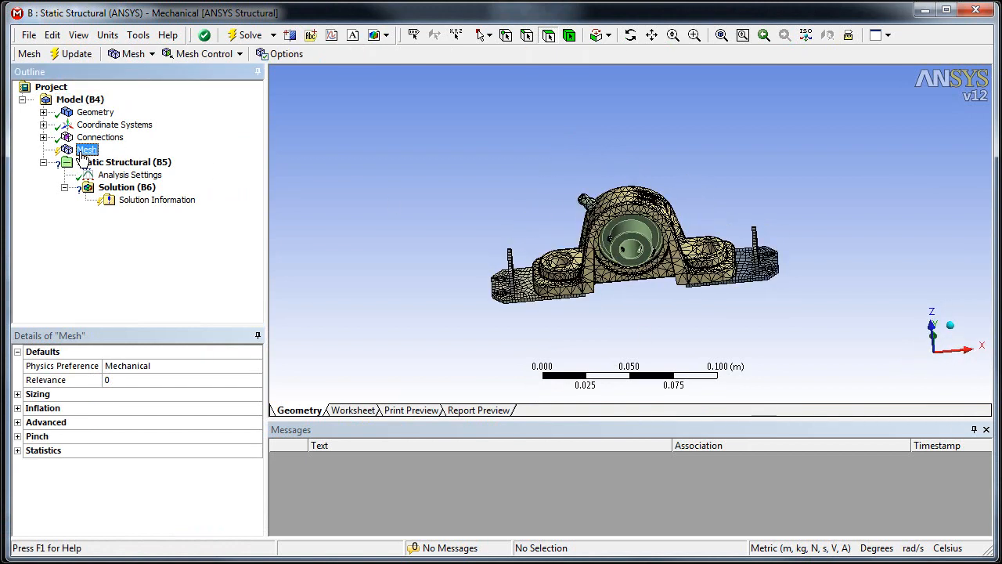
{"action": "right_click", "coordinate": [87, 149]}
{"action": "left_click", "coordinate": [109, 197]}
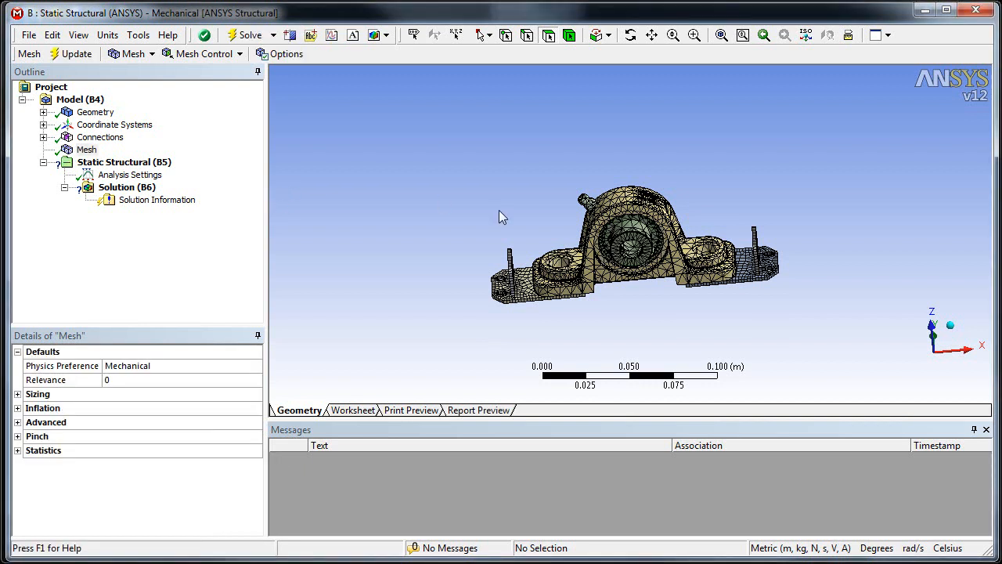
Hide the bearing insert body in the remeshed assembly
{"action": "scroll", "coordinate": [548, 232], "scroll_direction": "up", "scroll_amount": 5}
{"action": "middle_click_drag", "start_coordinate": [575, 159], "coordinate": [544, 129]}
{"action": "left_click", "coordinate": [546, 128]}
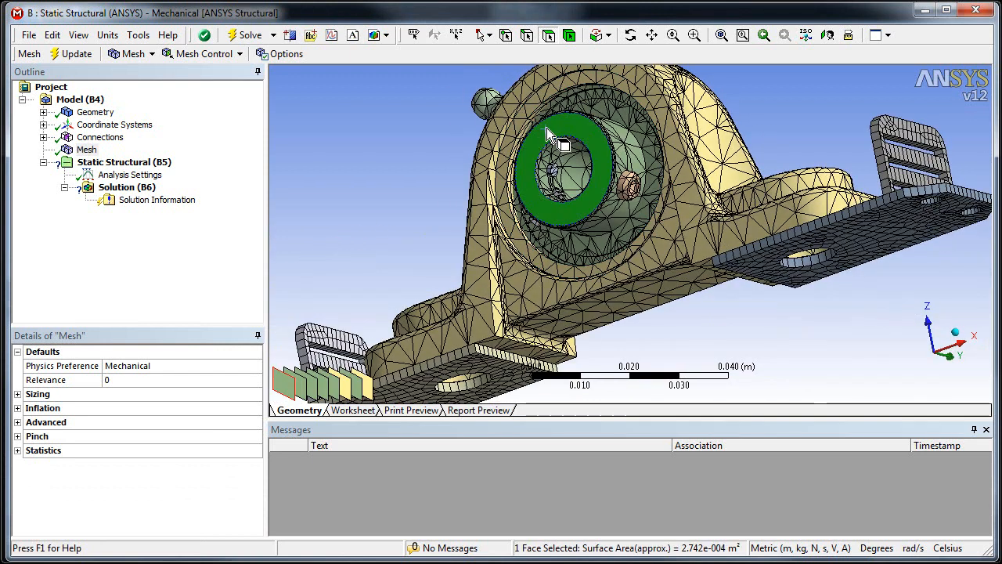
{"action": "right_click", "coordinate": [362, 153]}
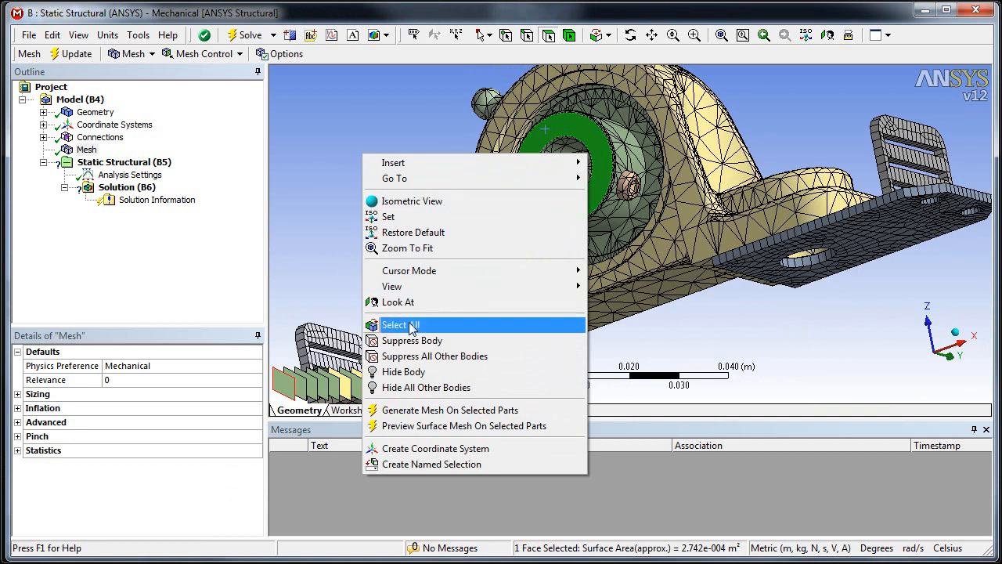
{"action": "left_click", "coordinate": [403, 371]}
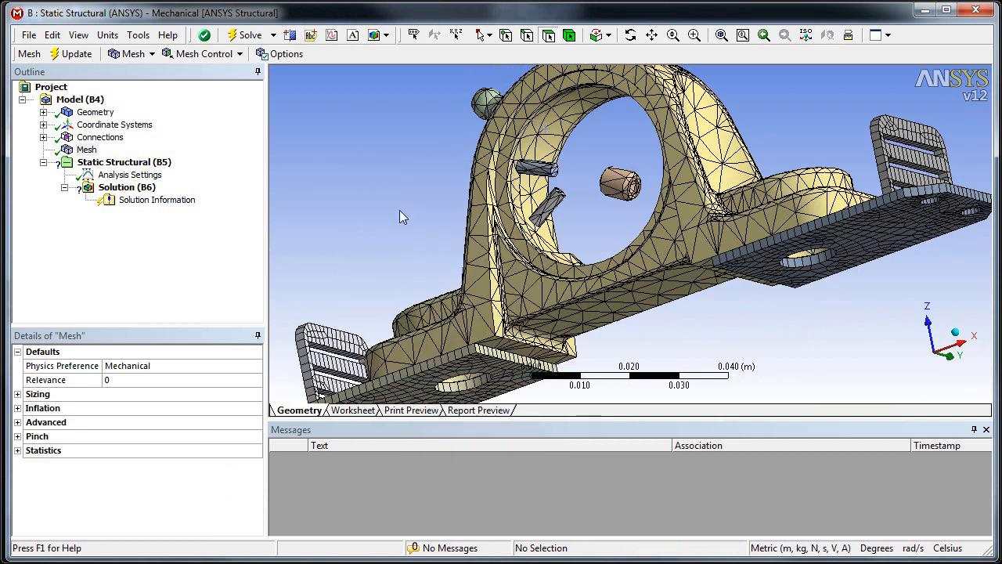
Inspect the regenerated meshes of the set screw and the two pins within the housing bore
{"action": "left_click", "coordinate": [526, 167]}
{"action": "scroll", "coordinate": [605, 186], "scroll_direction": "up", "scroll_amount": 3}
{"action": "left_click", "coordinate": [587, 116]}
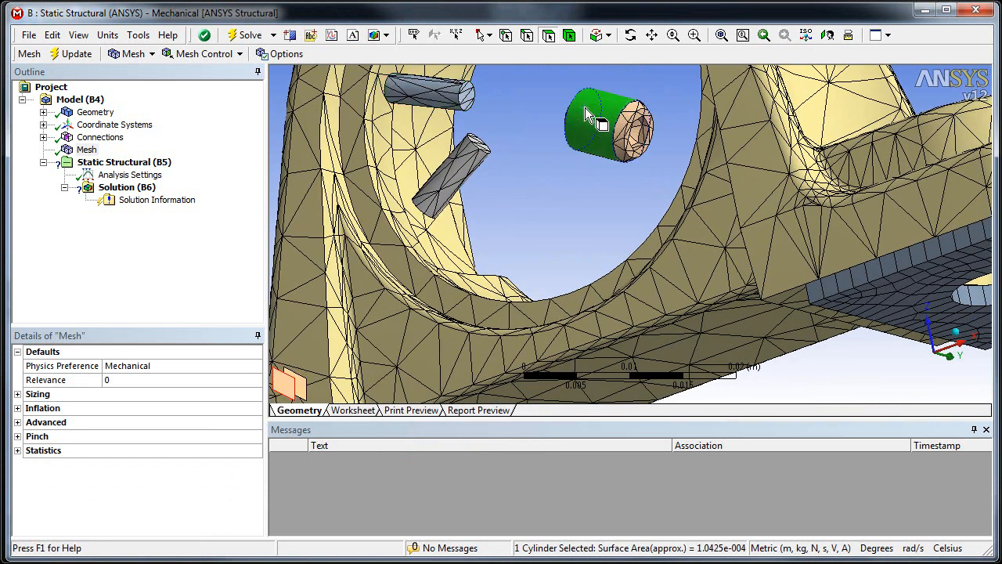
{"action": "left_click", "coordinate": [450, 182]}
{"action": "left_click", "coordinate": [425, 154]}
{"action": "left_click", "coordinate": [548, 205]}
{"action": "middle_click_drag", "start_coordinate": [548, 205], "coordinate": [533, 227]}
{"action": "left_click", "coordinate": [518, 239]}
{"action": "left_click", "coordinate": [551, 139]}
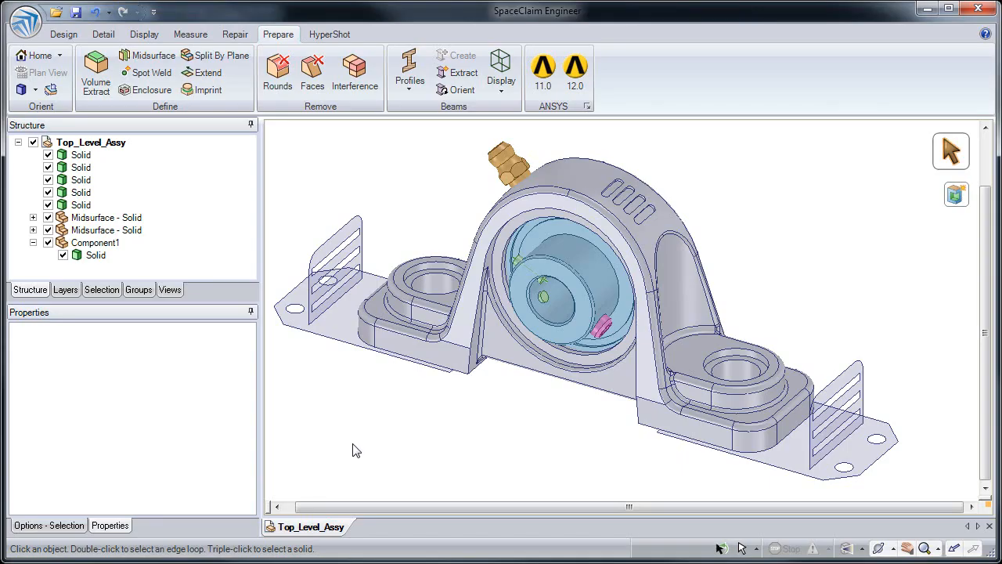
Switch to SpaceClaim and review the Share Topology settings of Component1, the second Midsurface - Solid component and the top-level assembly
{"action": "left_click", "coordinate": [116, 244]}
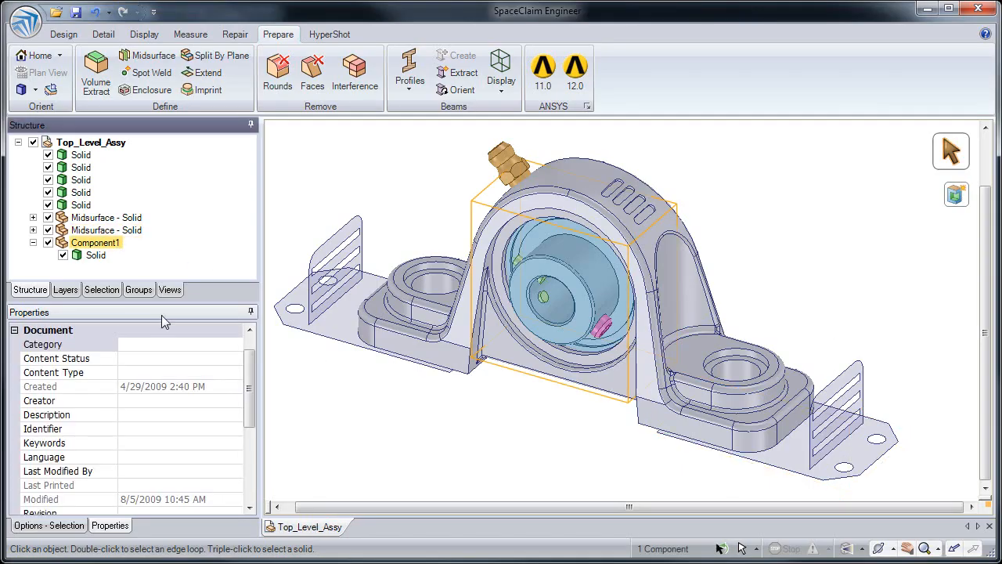
{"action": "left_click", "coordinate": [237, 346]}
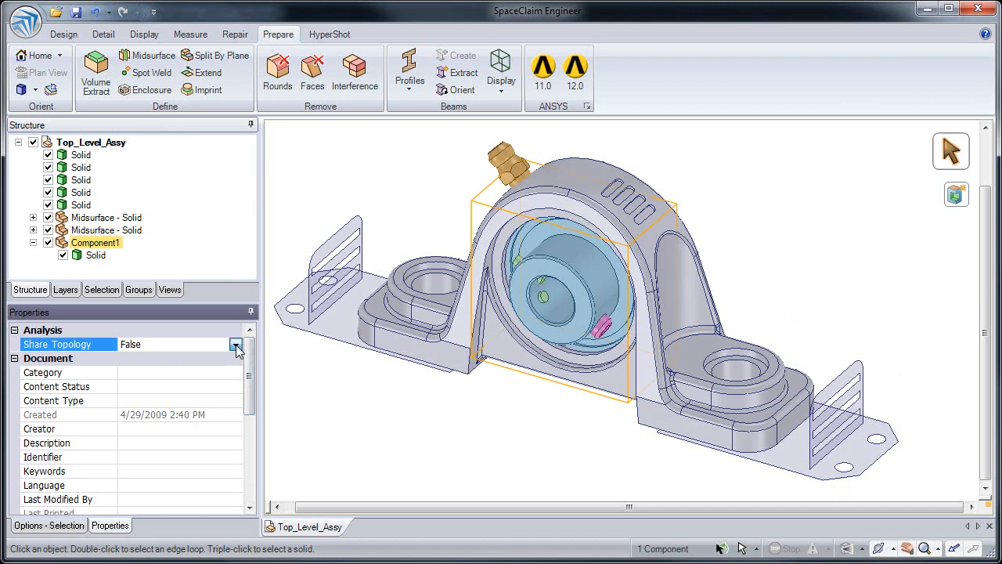
{"action": "left_click", "coordinate": [235, 346]}
{"action": "left_click", "coordinate": [237, 346]}
{"action": "left_click", "coordinate": [143, 233]}
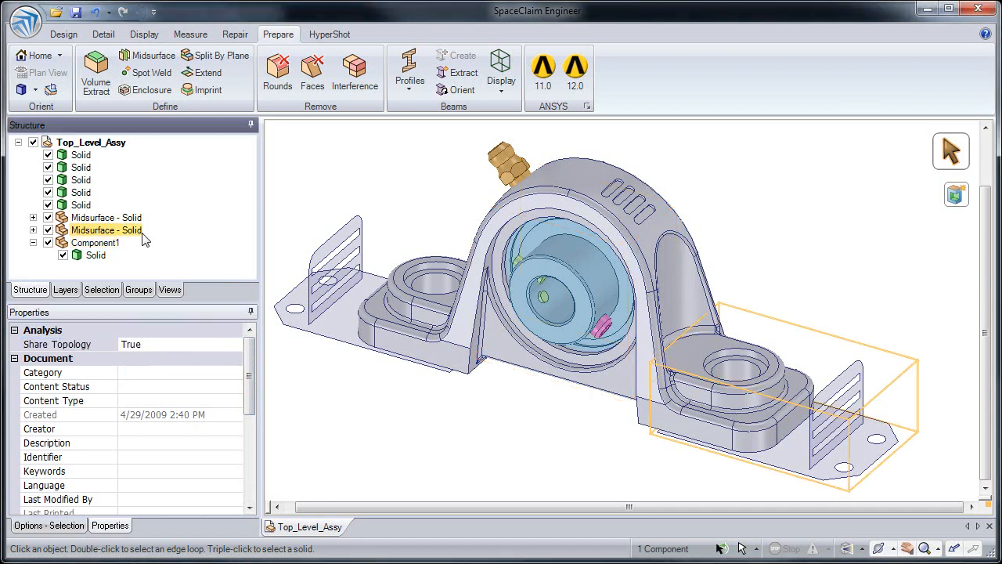
{"action": "left_click", "coordinate": [124, 144]}
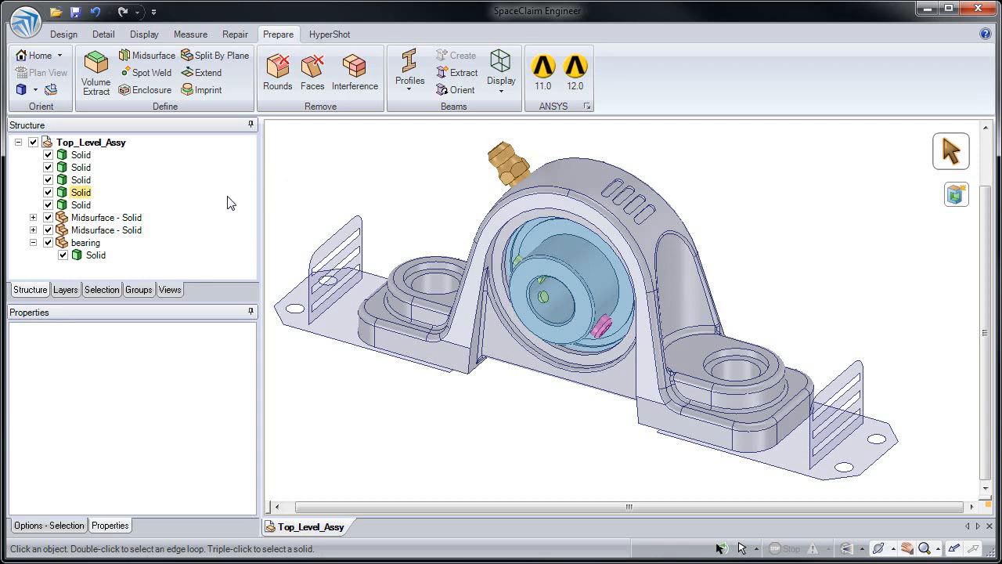
Assign the library material Aluminum 2024-T4; 2024-T351 to the solid in the bearing component
{"action": "left_click", "coordinate": [97, 258]}
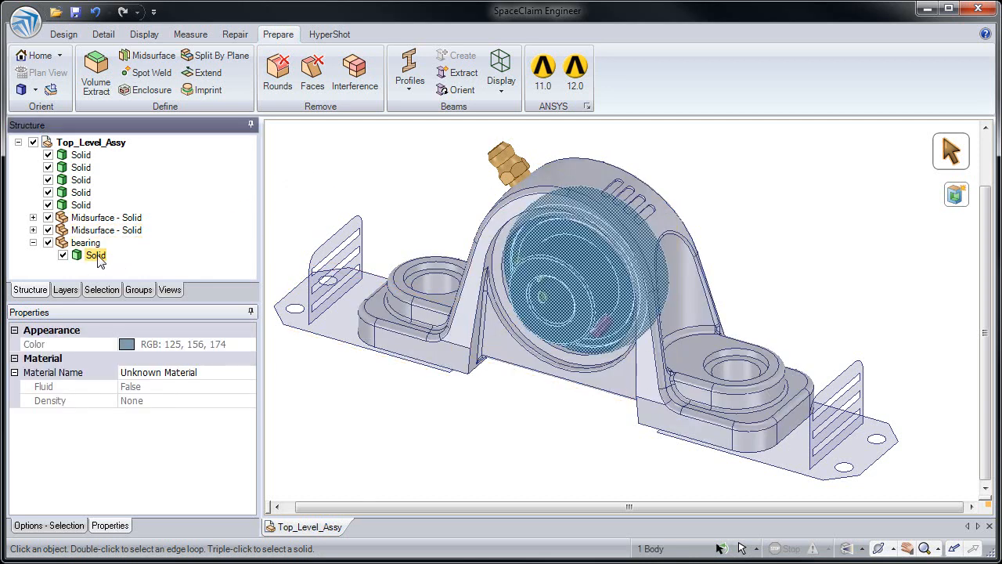
{"action": "left_click", "coordinate": [248, 376]}
{"action": "left_click", "coordinate": [248, 375]}
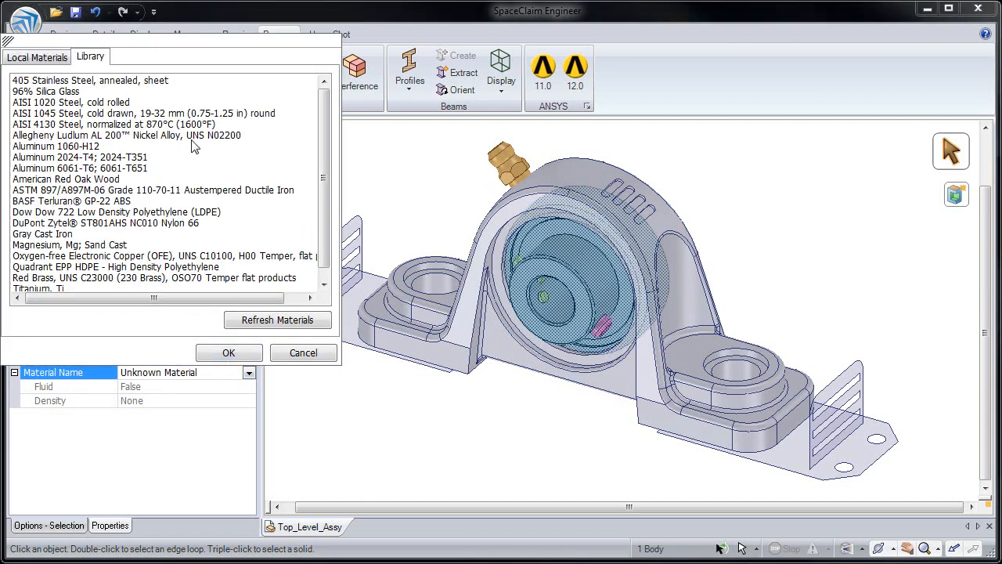
{"action": "double_click", "coordinate": [142, 161]}
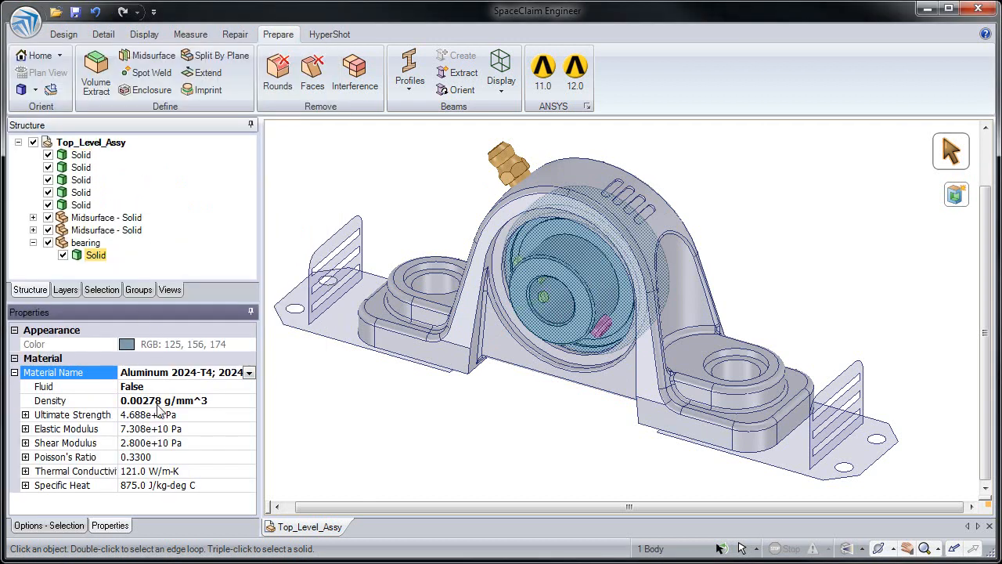
Check the bearing material's thermal conductivity, elastic modulus and density properties
{"action": "left_click", "coordinate": [137, 471]}
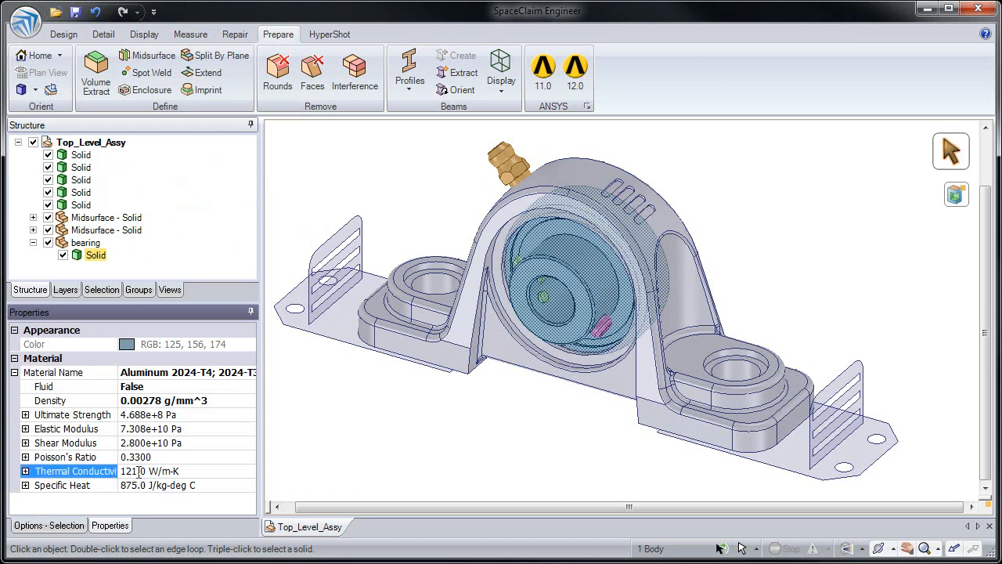
{"action": "left_click", "coordinate": [147, 428]}
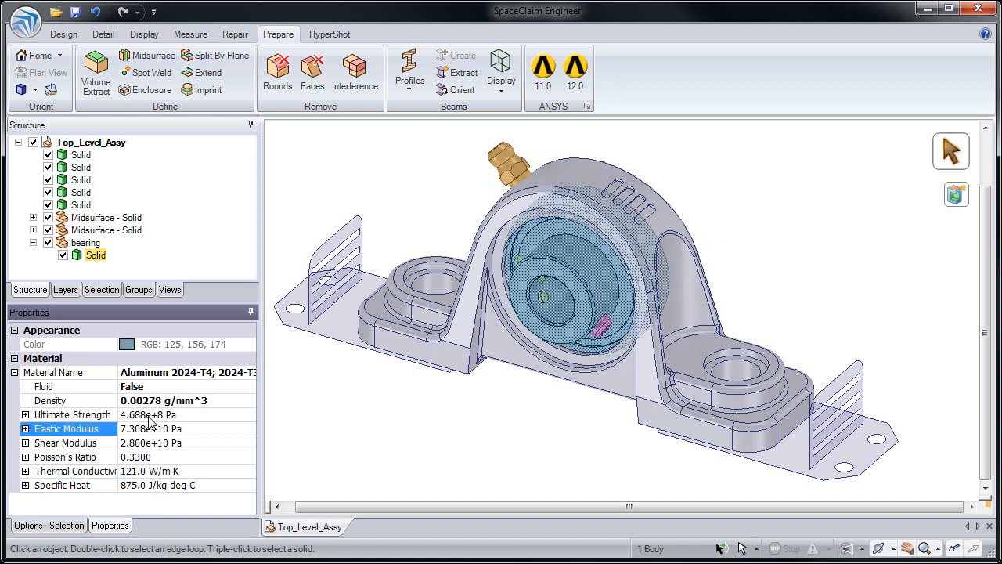
{"action": "left_click", "coordinate": [151, 398]}
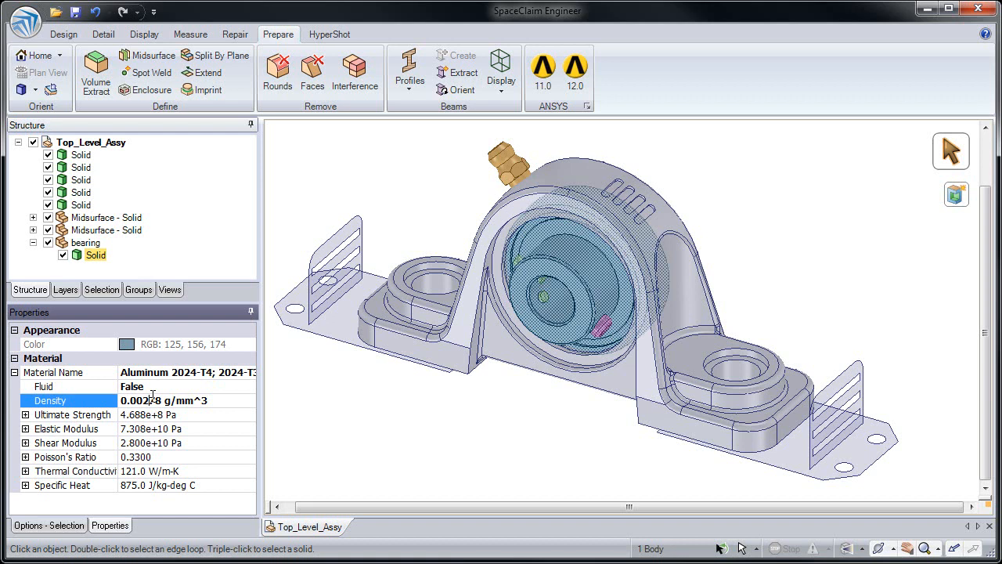
{"action": "left_click", "coordinate": [298, 423]}
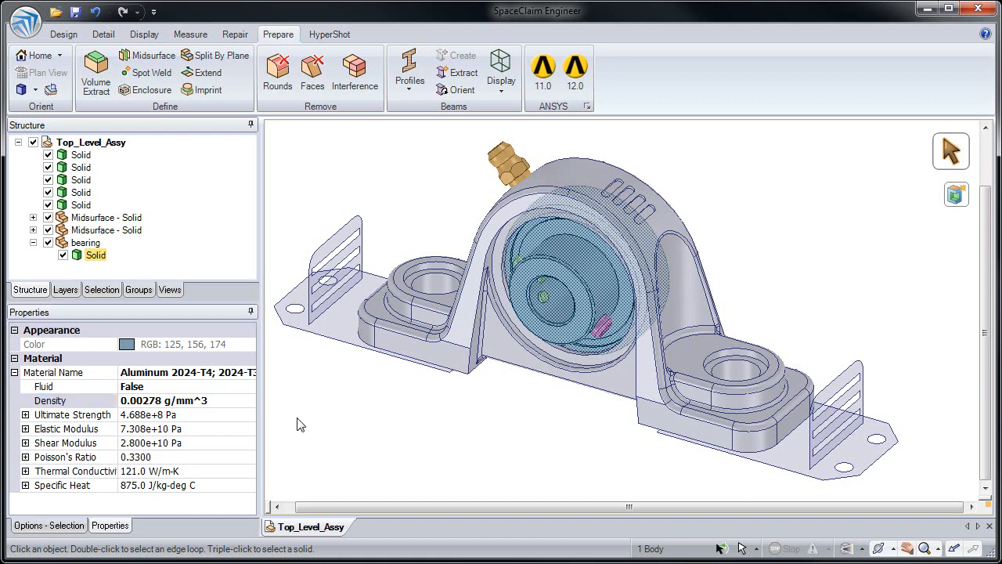
Select the two green pin solids directly under Top_Level_Assy together
{"action": "left_click", "coordinate": [82, 154]}
{"action": "left_click", "coordinate": [81, 166], "text": "ctrl"}
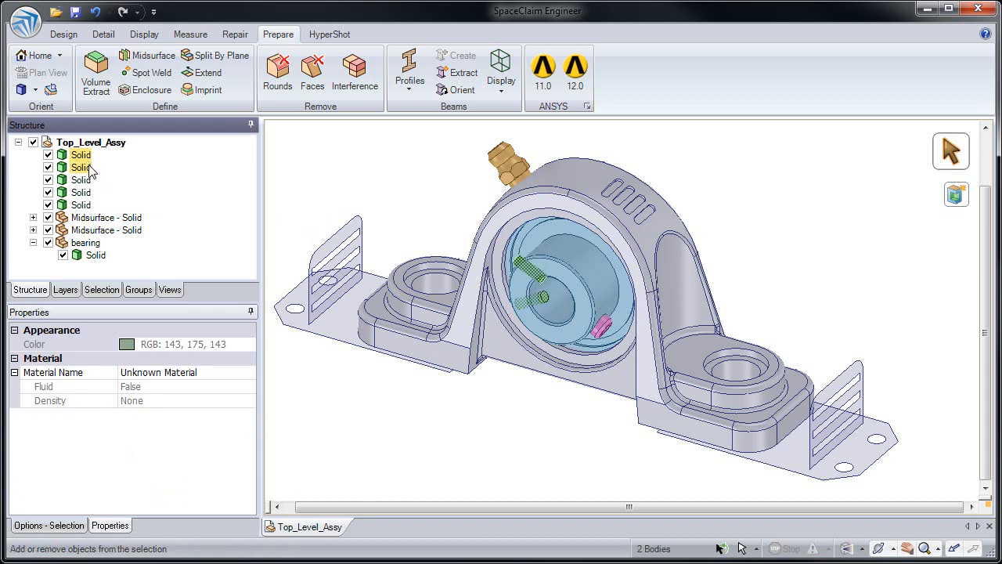
Assign Gray Cast Iron from the material library to the two selected solids, check its elastic modulus and thermal conductivity entries, and deselect them
{"action": "left_click", "coordinate": [251, 379]}
{"action": "left_click", "coordinate": [248, 373]}
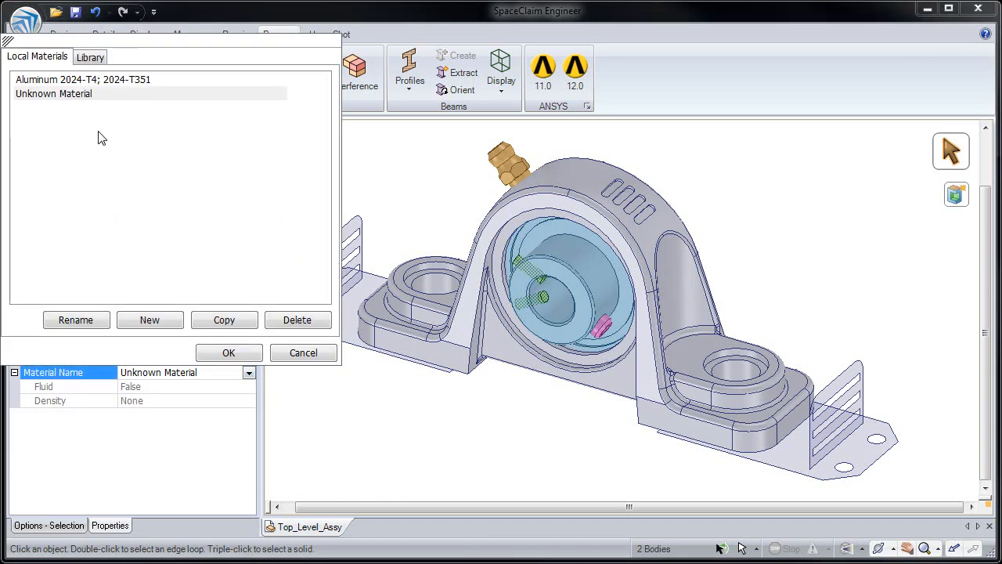
{"action": "left_click", "coordinate": [93, 58]}
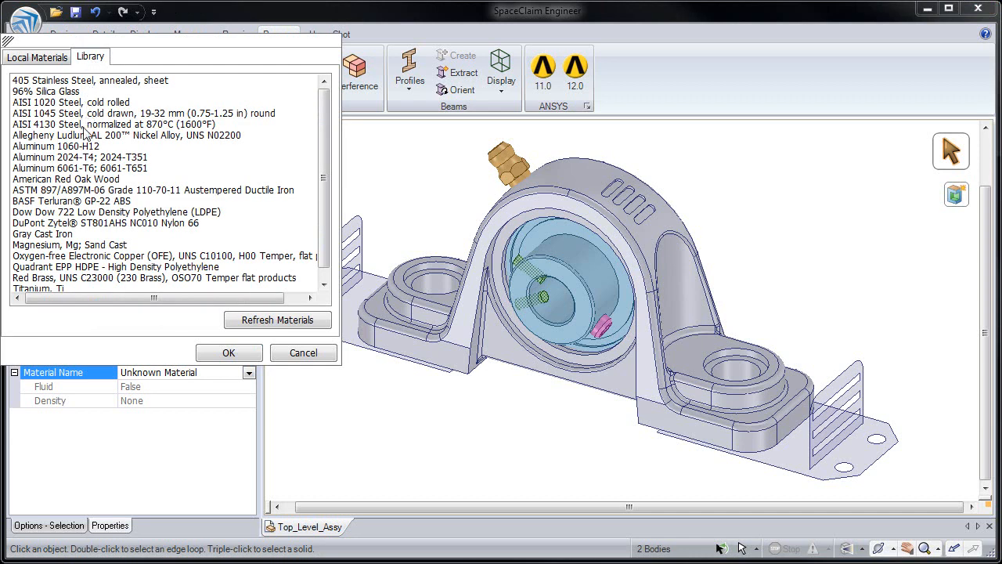
{"action": "left_click", "coordinate": [69, 235]}
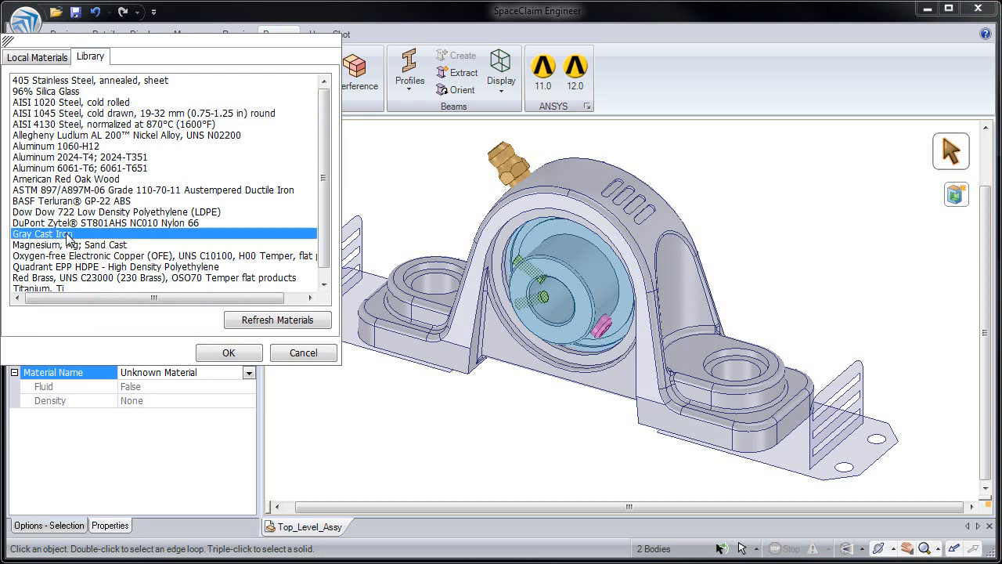
{"action": "double_click", "coordinate": [69, 235]}
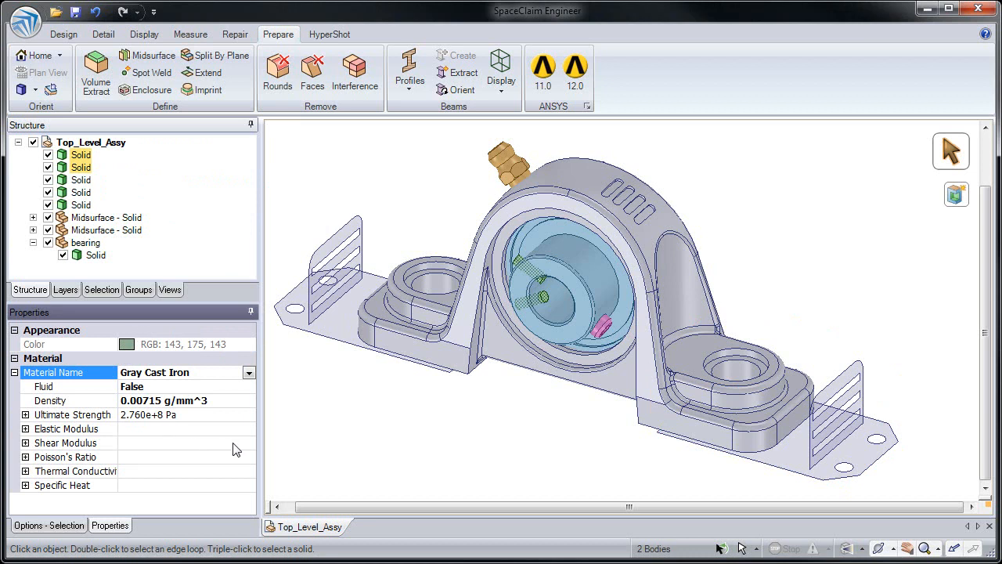
{"action": "left_click", "coordinate": [131, 428]}
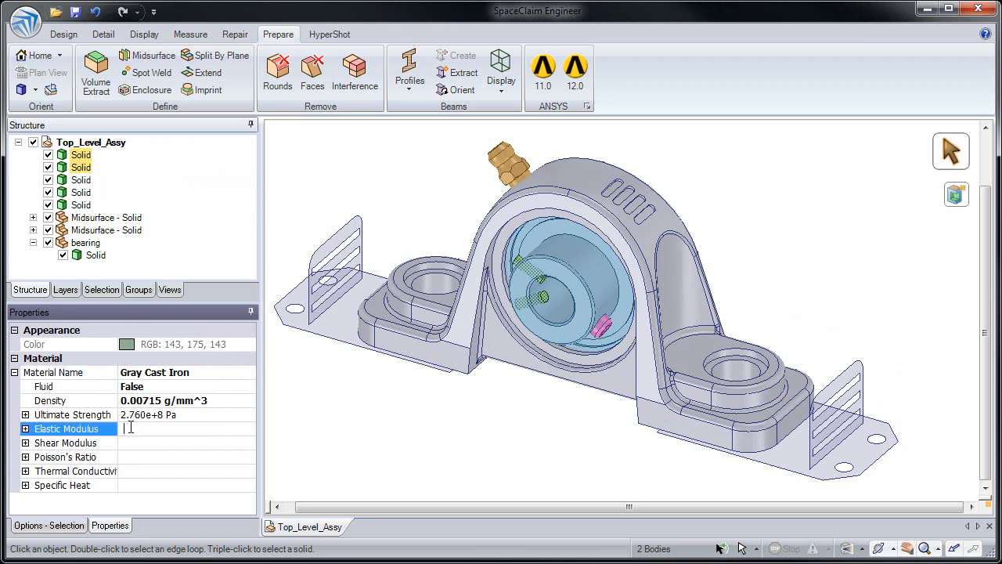
{"action": "left_click", "coordinate": [133, 470]}
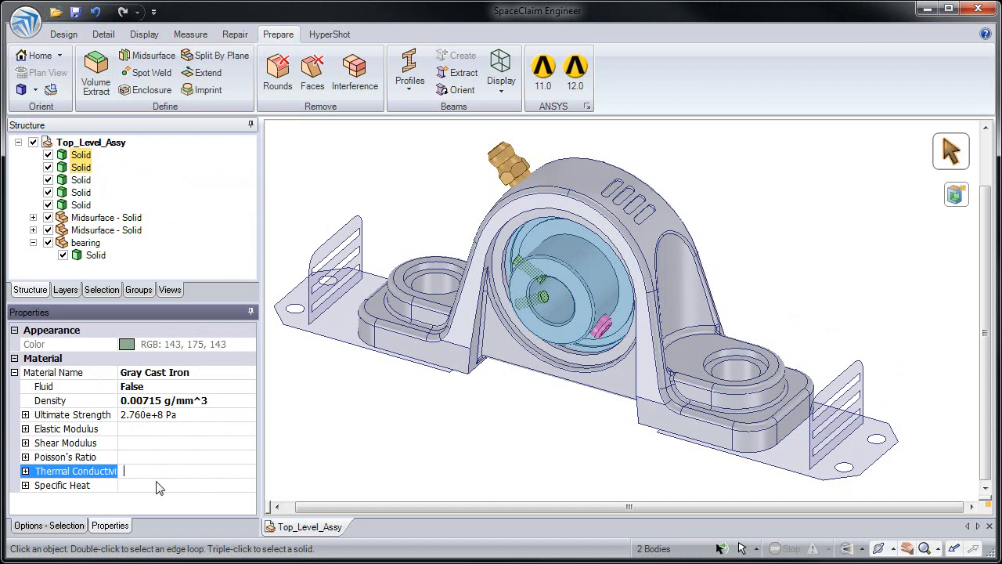
{"action": "left_click", "coordinate": [286, 394]}
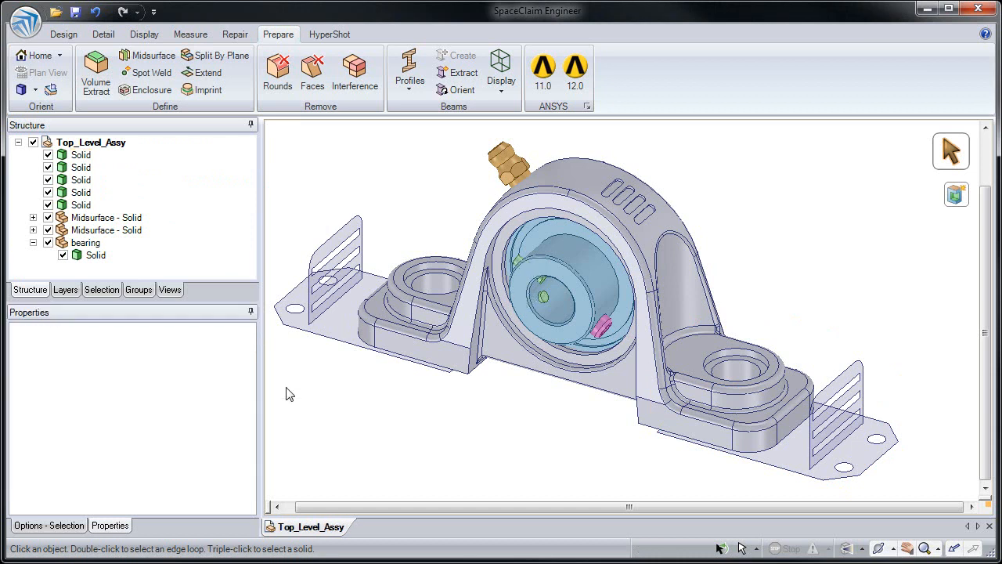
Assign a new custom material named Dense Rubber to the fitting on top of the housing
{"action": "left_click", "coordinate": [82, 182]}
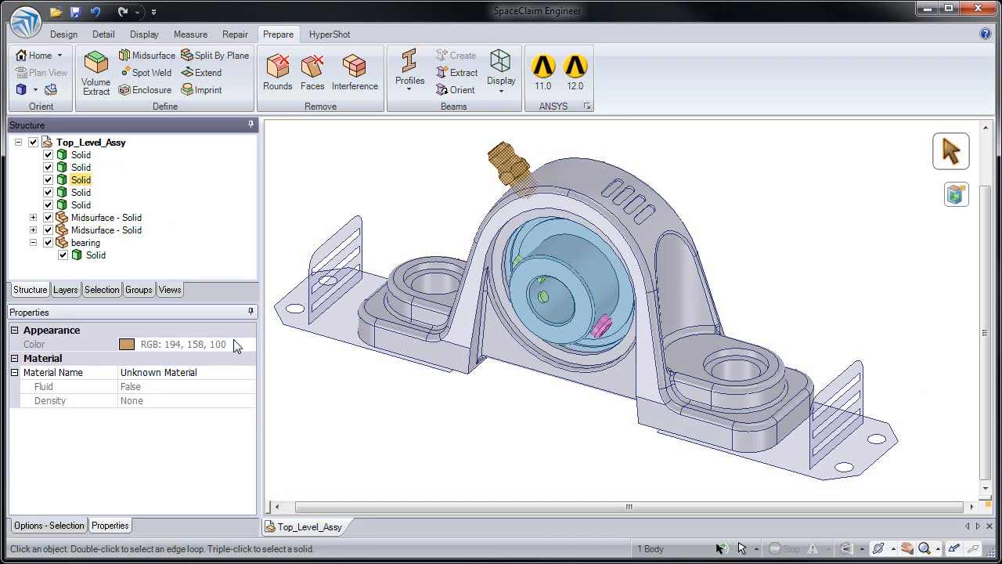
{"action": "left_click", "coordinate": [237, 373]}
{"action": "left_click", "coordinate": [86, 370]}
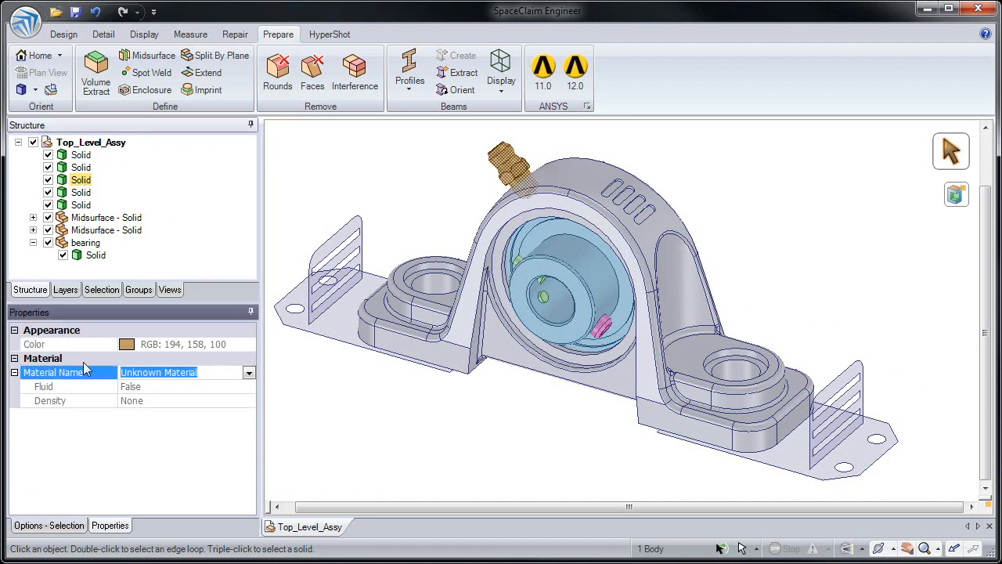
{"action": "type", "text": "Dense Rub"}
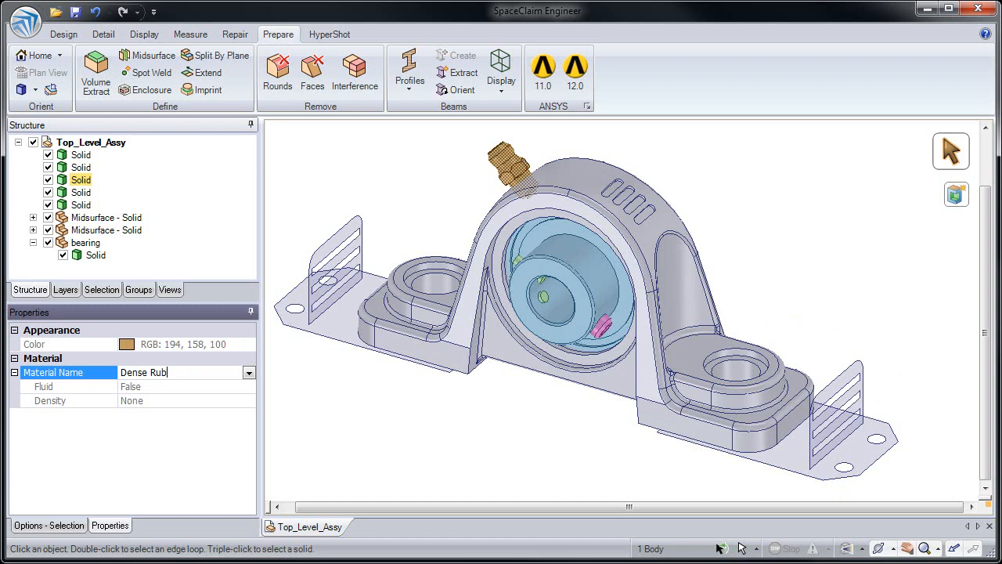
{"action": "type", "text": "ber"}
{"action": "key", "text": "Return"}
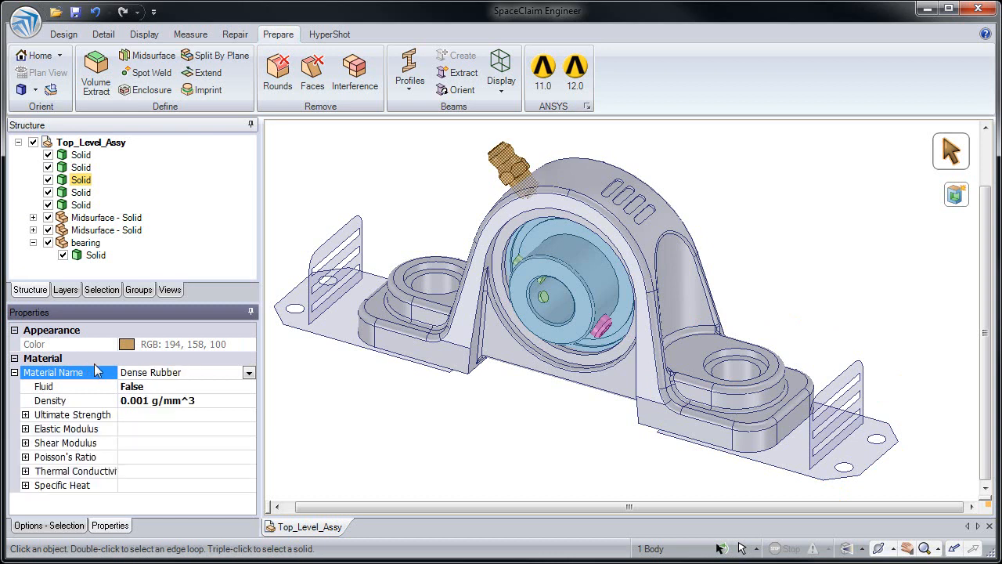
Set the Dense Rubber density to 1 g/mm^3
{"action": "left_click", "coordinate": [202, 400]}
{"action": "double_click", "coordinate": [139, 401]}
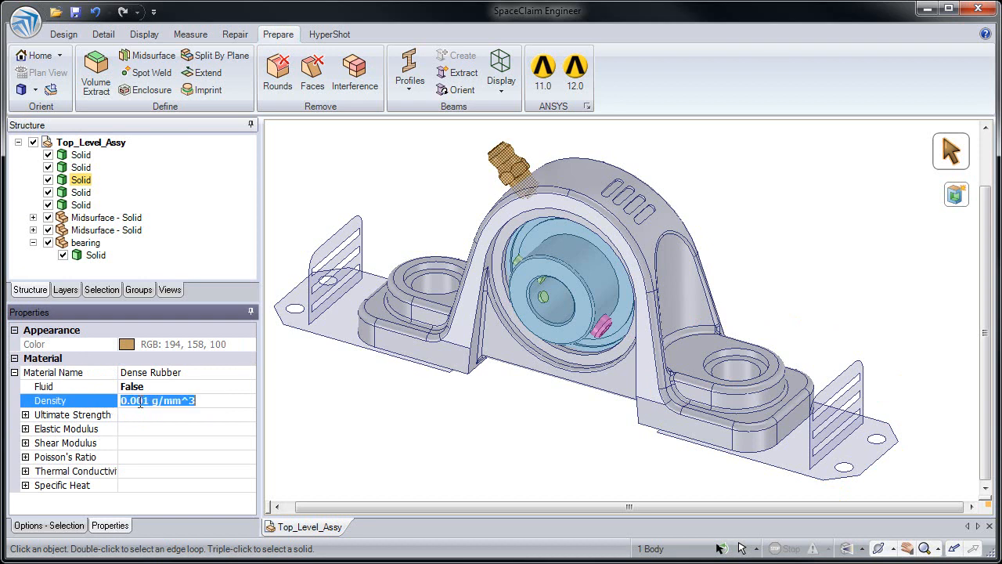
{"action": "type", "text": "1"}
{"action": "key", "text": "Return"}
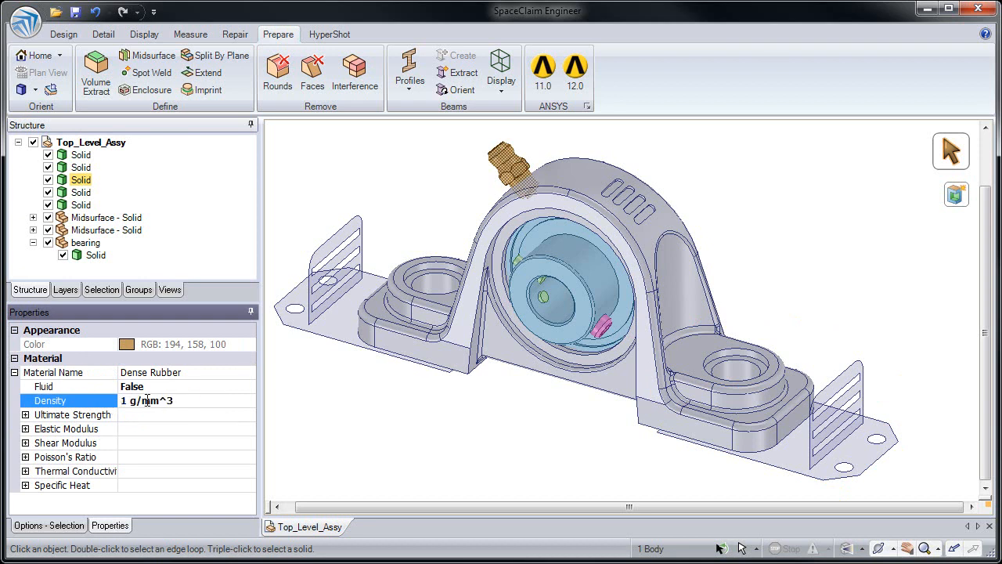
Set the Dense Rubber elastic modulus value to 6.23e+6
{"action": "left_click", "coordinate": [27, 429]}
{"action": "left_click", "coordinate": [137, 443]}
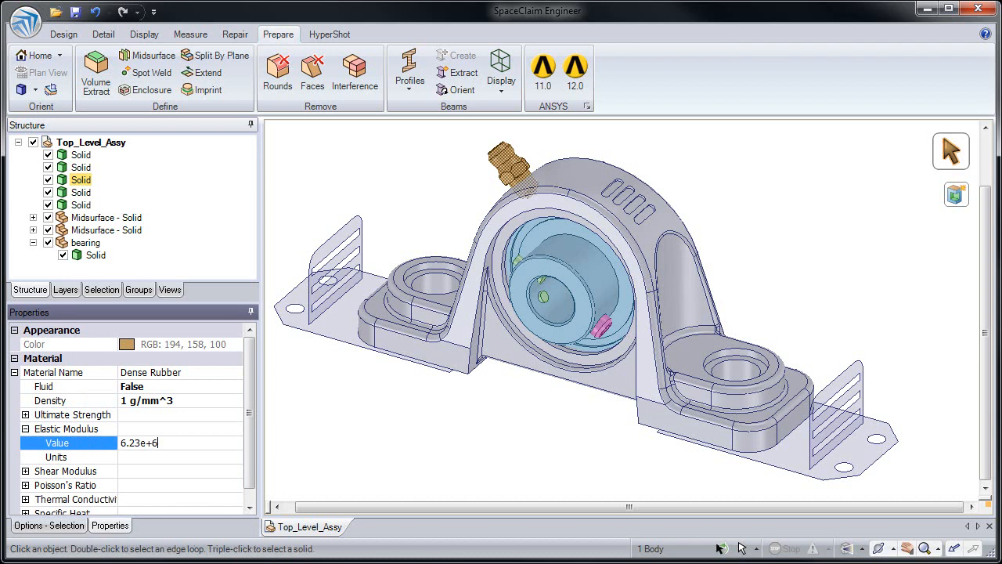
{"action": "key", "text": "Return"}
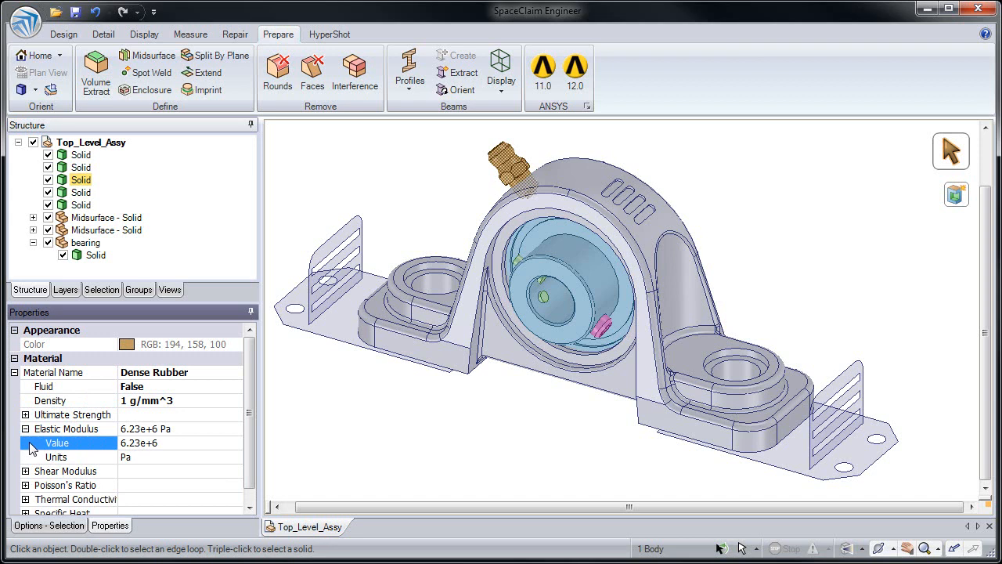
Set the Dense Rubber thermal conductivity value to .14 and collapse its property details
{"action": "left_click", "coordinate": [131, 500]}
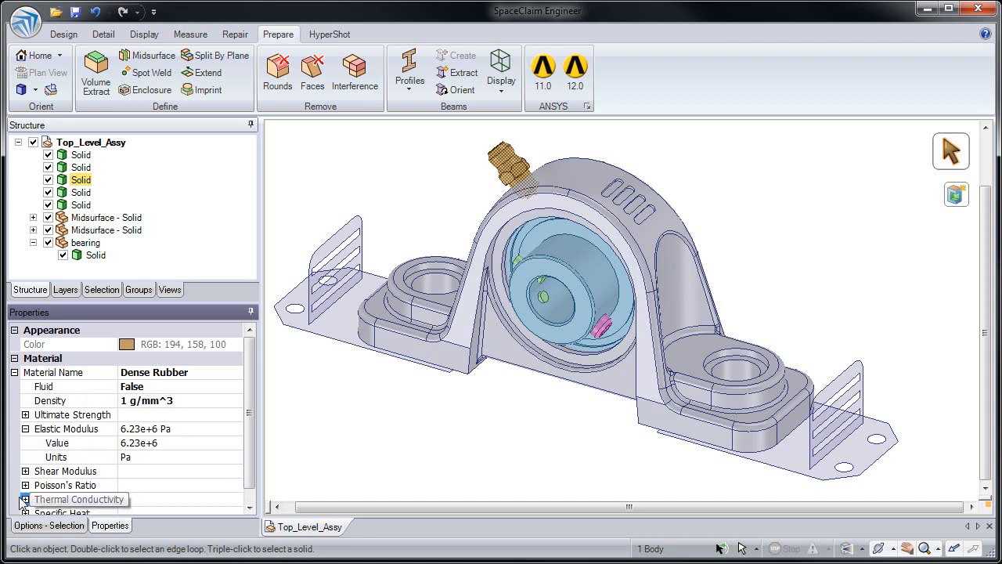
{"action": "left_click", "coordinate": [25, 499]}
{"action": "left_click", "coordinate": [131, 486]}
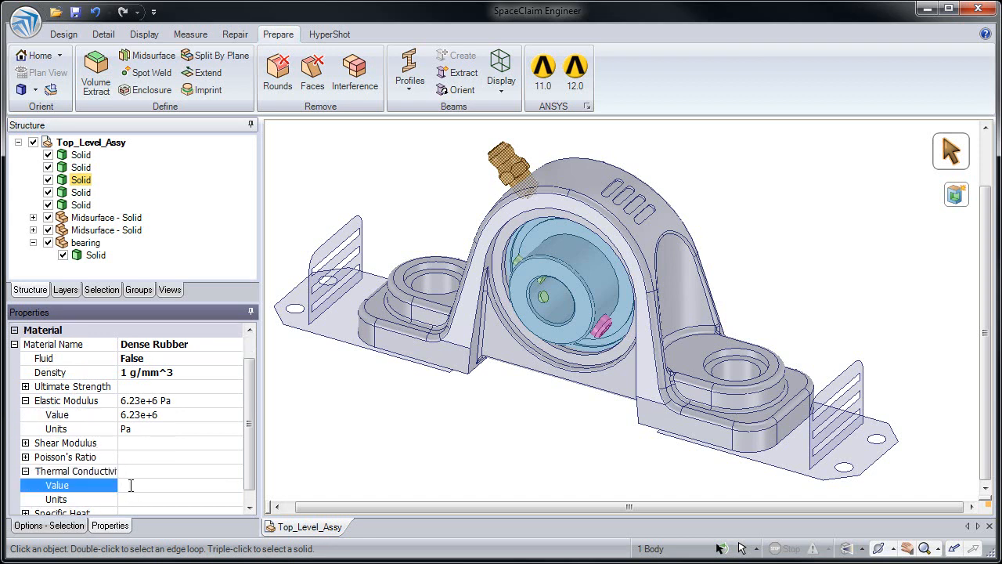
{"action": "type", "text": ".14"}
{"action": "key", "text": "Return"}
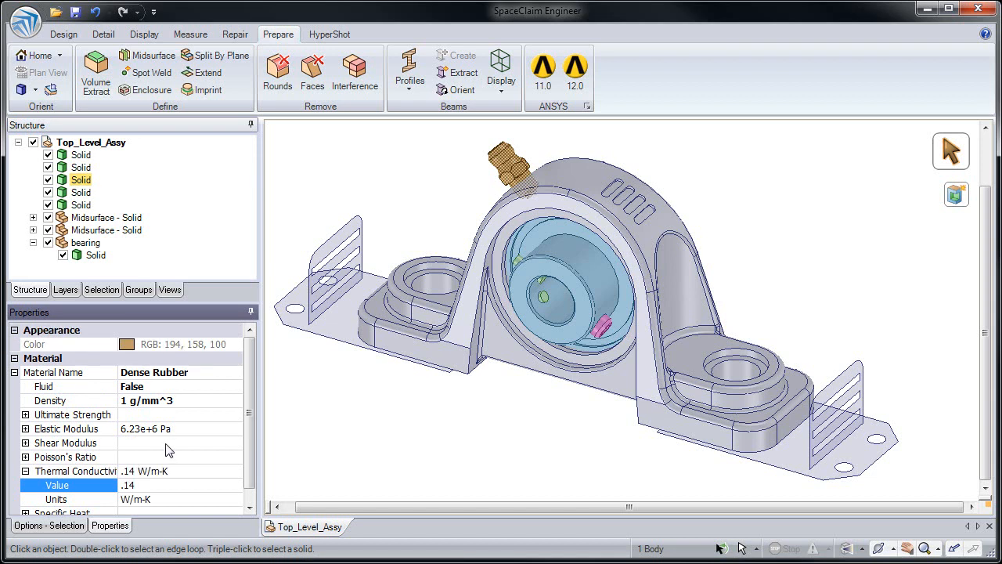
{"action": "left_click", "coordinate": [59, 471]}
{"action": "left_click", "coordinate": [25, 471]}
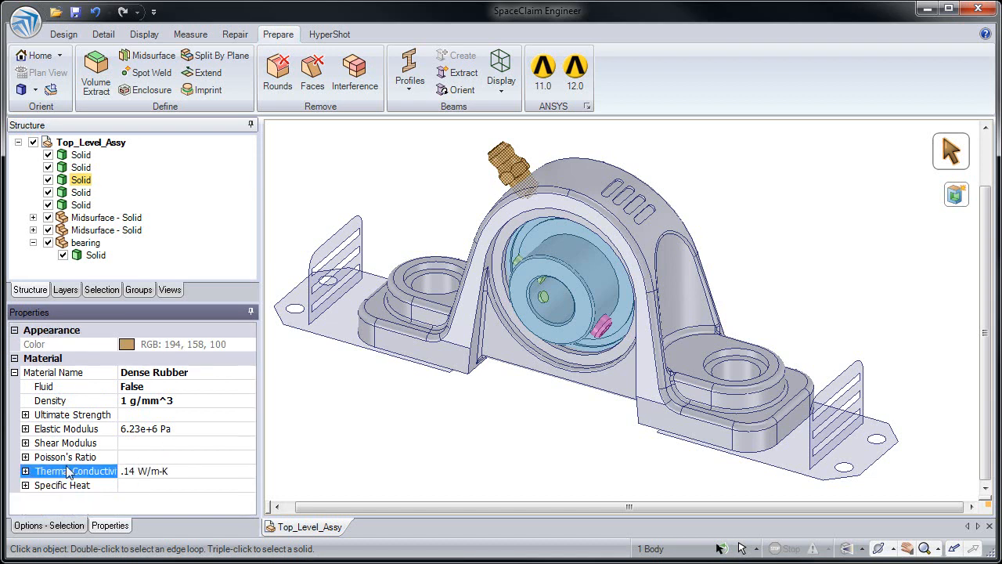
Review the thermal conductivity, elastic modulus and density stored for the top fitting's material, and clear the selection
{"action": "left_click", "coordinate": [323, 456]}
{"action": "left_click", "coordinate": [80, 180]}
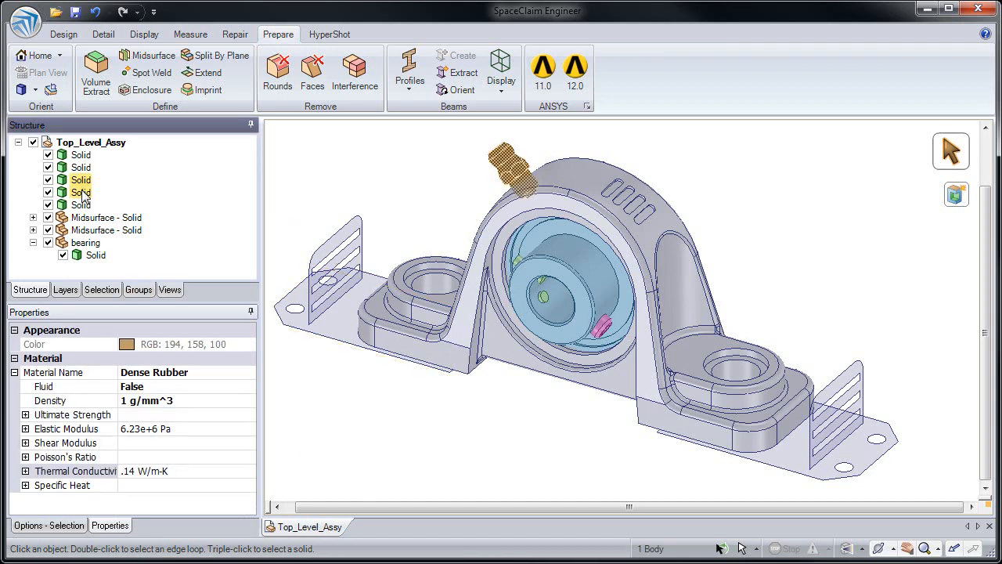
{"action": "left_click", "coordinate": [140, 471]}
{"action": "left_click", "coordinate": [137, 429]}
{"action": "left_click", "coordinate": [141, 401]}
{"action": "left_click", "coordinate": [349, 413]}
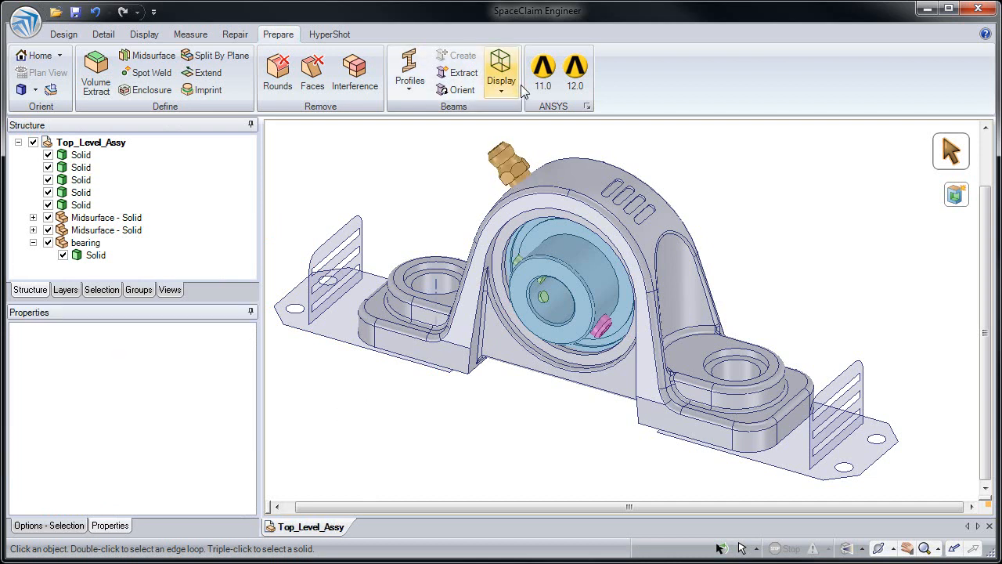
Transfer the assembly to ANSYS 12.0 Workbench and examine the import properties of its geometry cell
{"action": "left_click", "coordinate": [574, 69]}
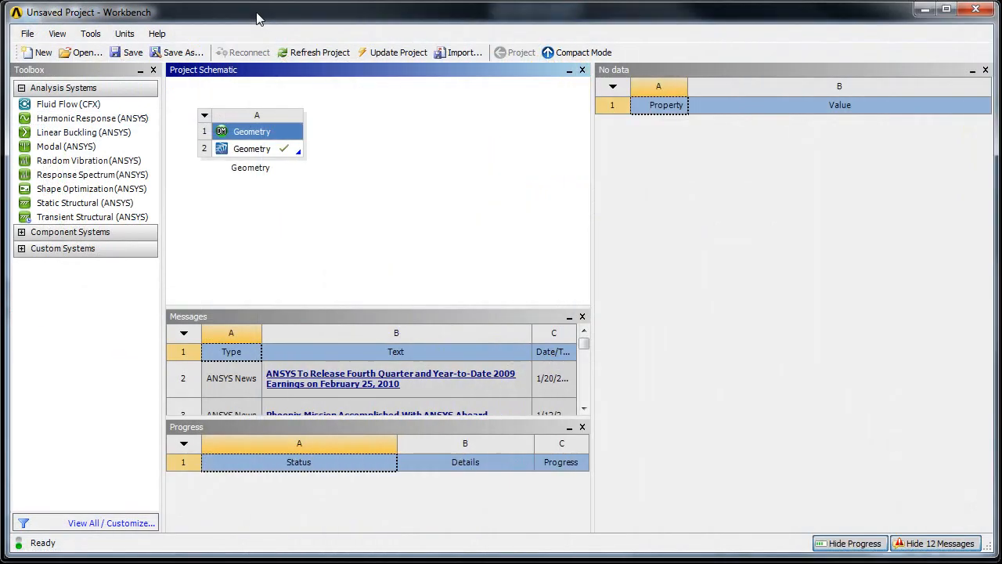
{"action": "left_click", "coordinate": [252, 149]}
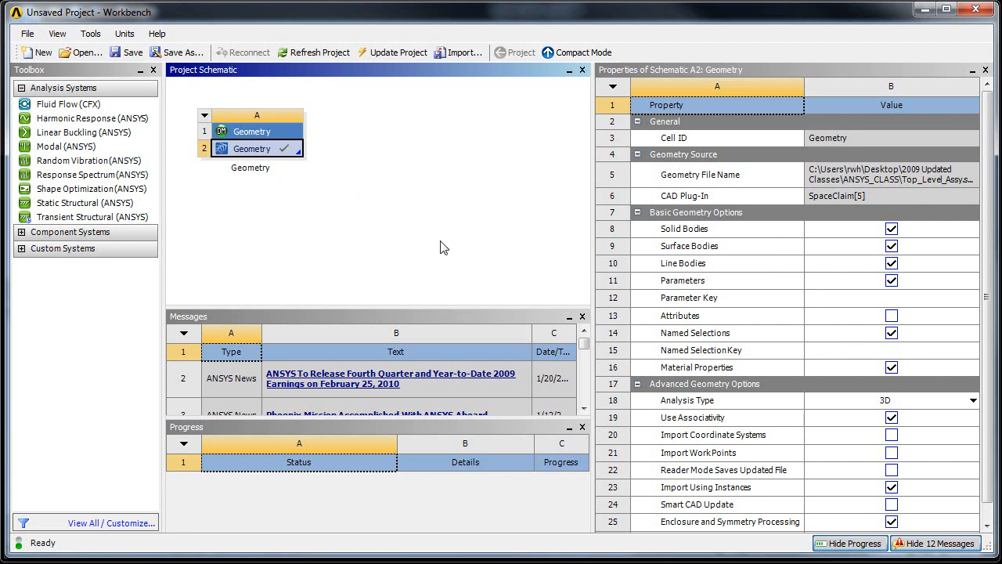
{"action": "left_click", "coordinate": [354, 224]}
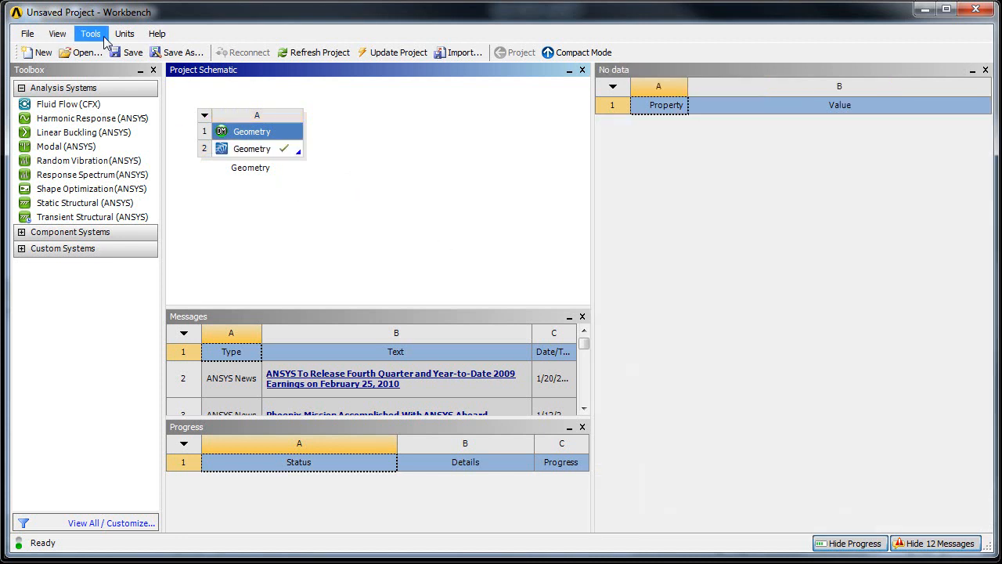
Examine the Geometry Import defaults in the Workbench options, including the material properties setting, and close the options
{"action": "left_click", "coordinate": [94, 35]}
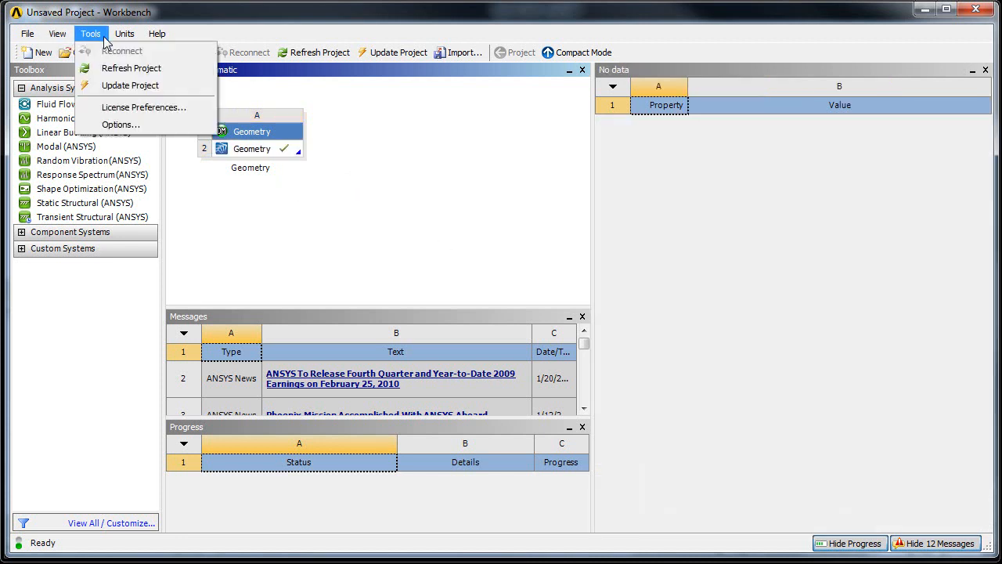
{"action": "left_click", "coordinate": [121, 124]}
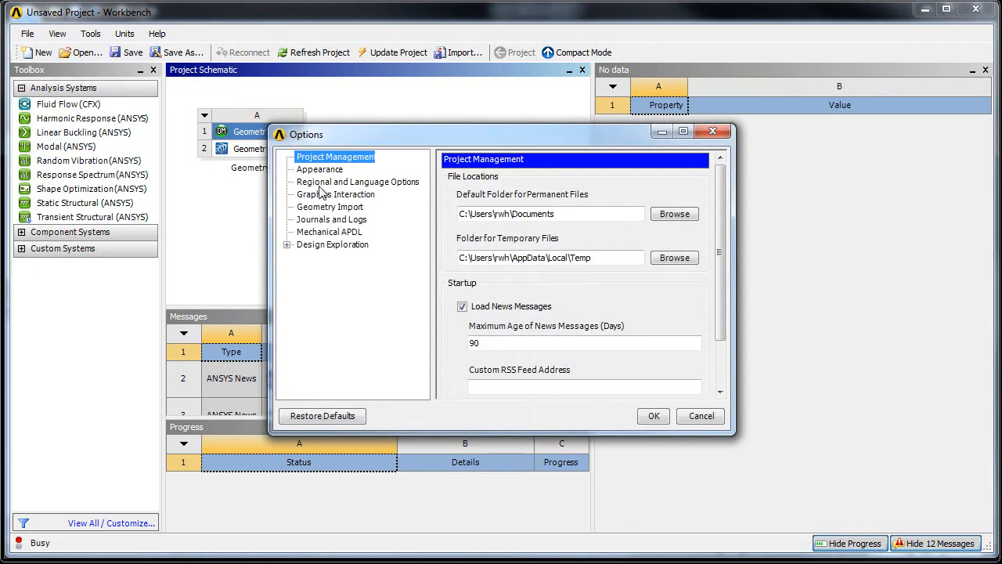
{"action": "left_click", "coordinate": [330, 207]}
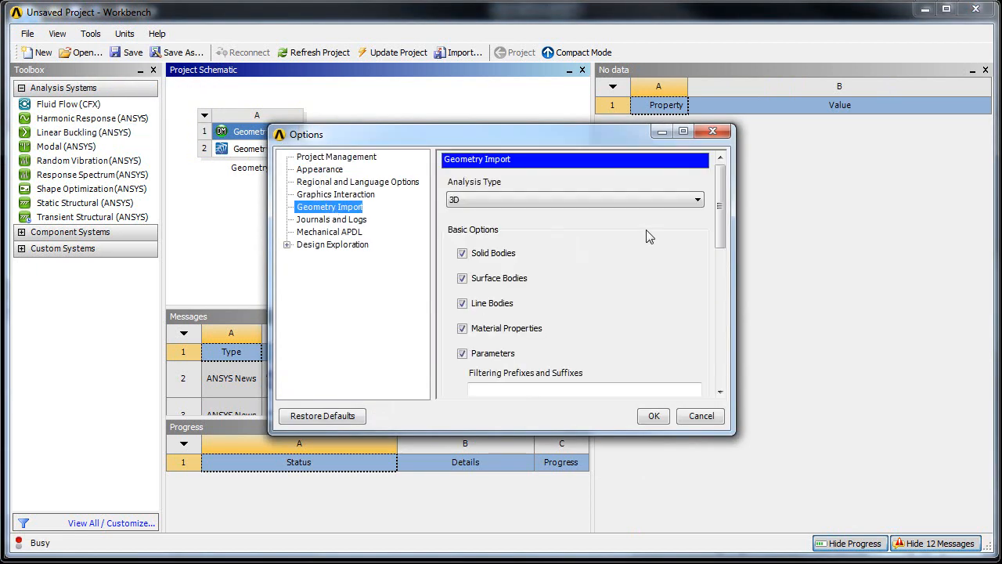
{"action": "left_click_drag", "start_coordinate": [716, 215], "coordinate": [721, 234]}
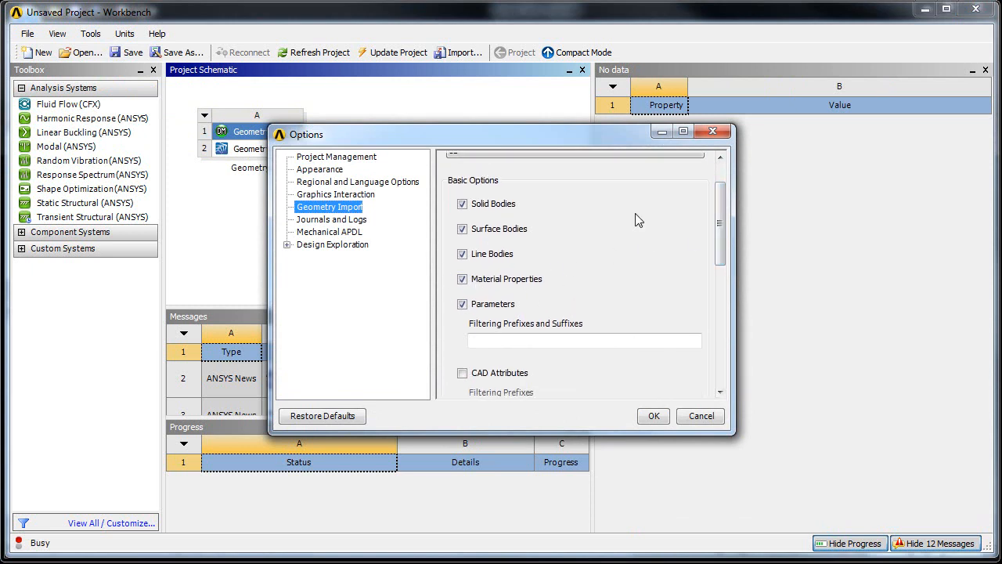
{"action": "left_click", "coordinate": [712, 130]}
Add a Static Structural (ANSYS) system linked to the imported geometry and open its model in Mechanical
{"action": "left_click_drag", "start_coordinate": [109, 203], "coordinate": [237, 147]}
{"action": "left_click", "coordinate": [406, 185]}
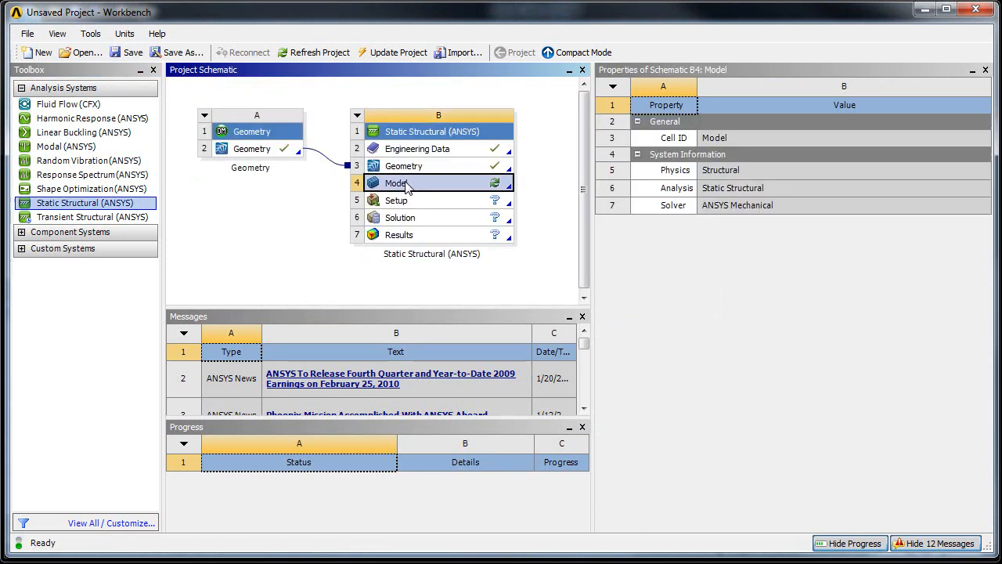
{"action": "double_click", "coordinate": [406, 185]}
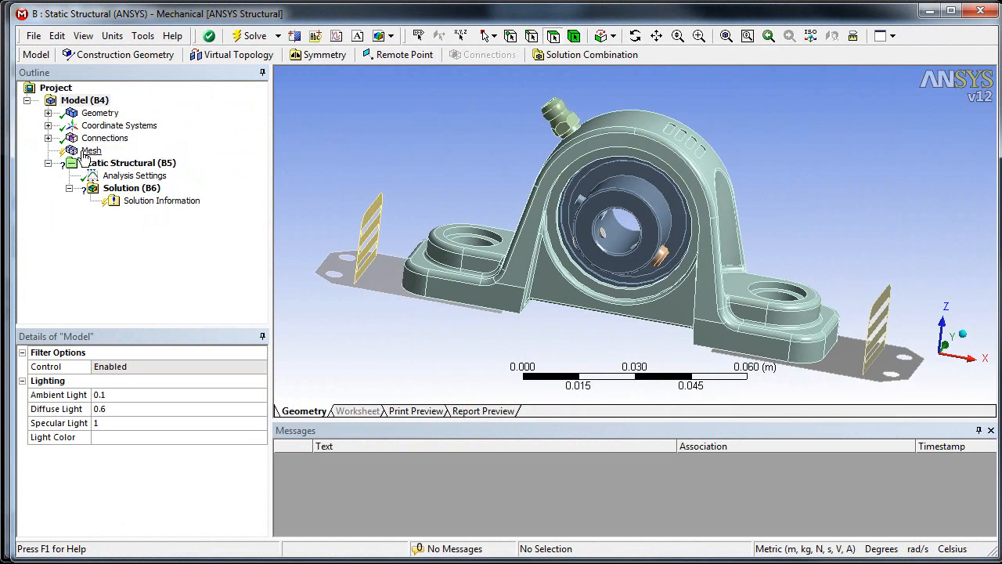
Expand the geometry's Top_Level_Assy part and check the material assignments of its first three solids
{"action": "left_click", "coordinate": [48, 113]}
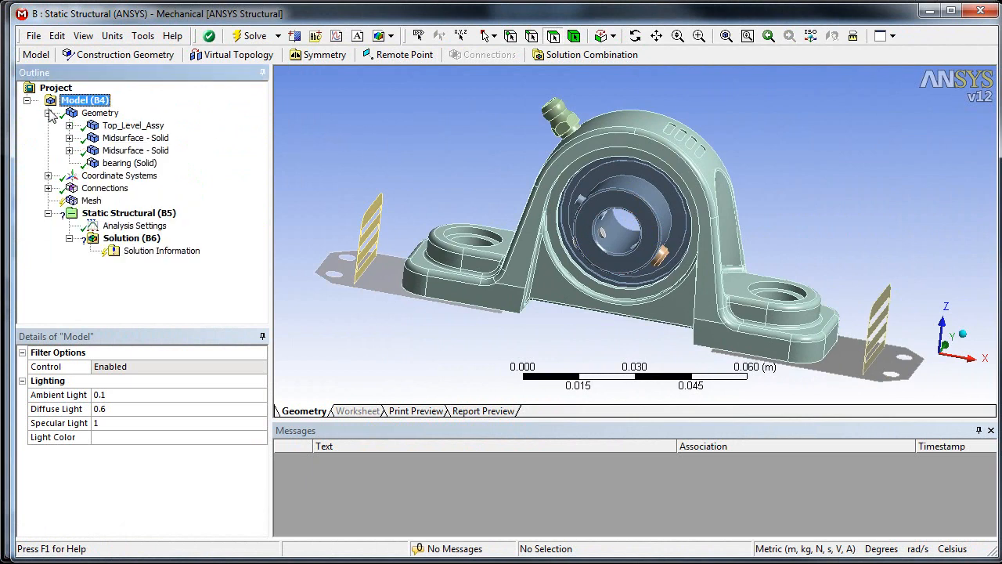
{"action": "left_click", "coordinate": [118, 127]}
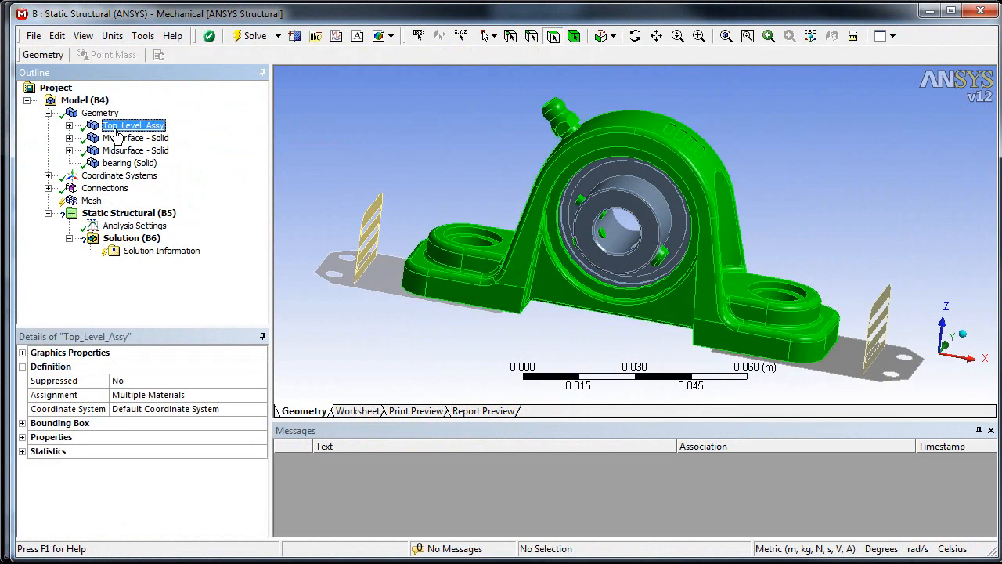
{"action": "left_click", "coordinate": [69, 126]}
{"action": "left_click", "coordinate": [132, 139]}
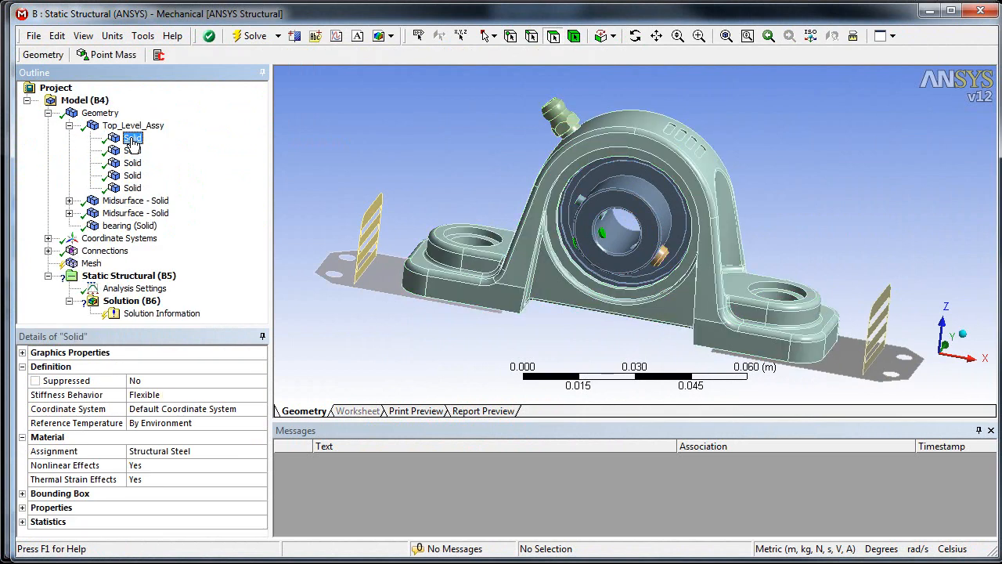
{"action": "left_click", "coordinate": [134, 151]}
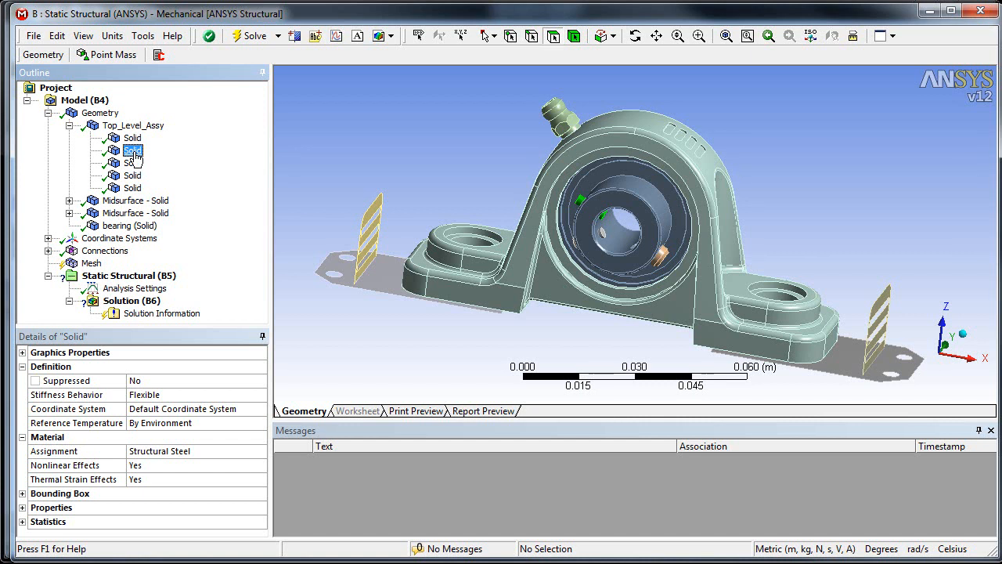
{"action": "left_click", "coordinate": [133, 162]}
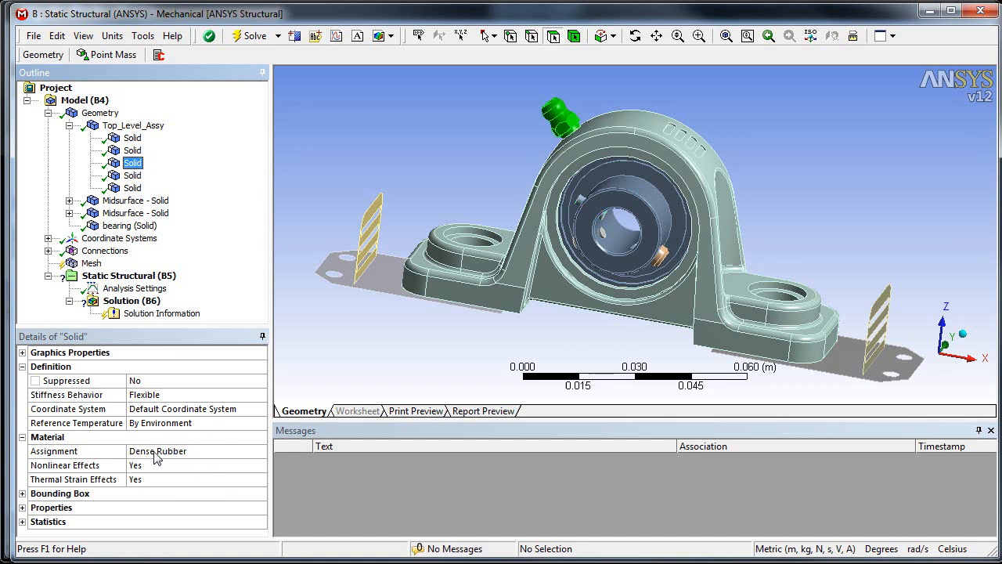
Check the bearing solid's material assignment in Mechanical, then switch to SpaceClaim and examine the third solid's material properties
{"action": "left_click", "coordinate": [132, 226]}
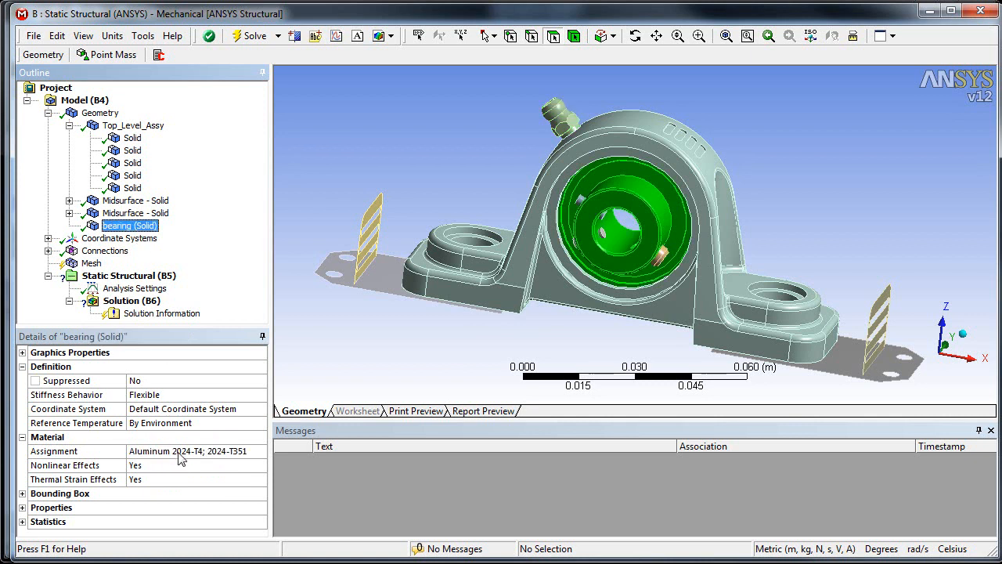
{"action": "left_click", "coordinate": [336, 327]}
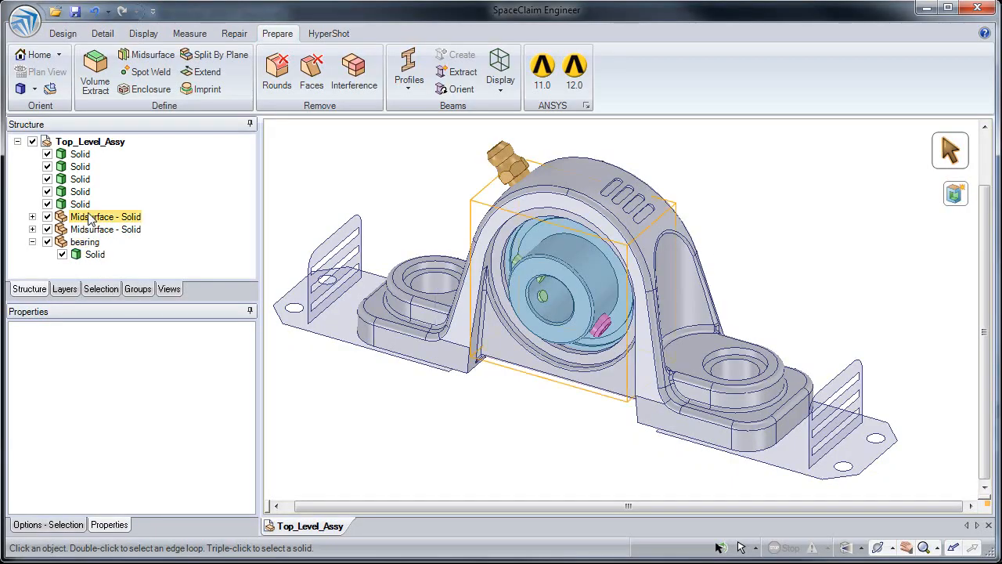
{"action": "left_click", "coordinate": [80, 178]}
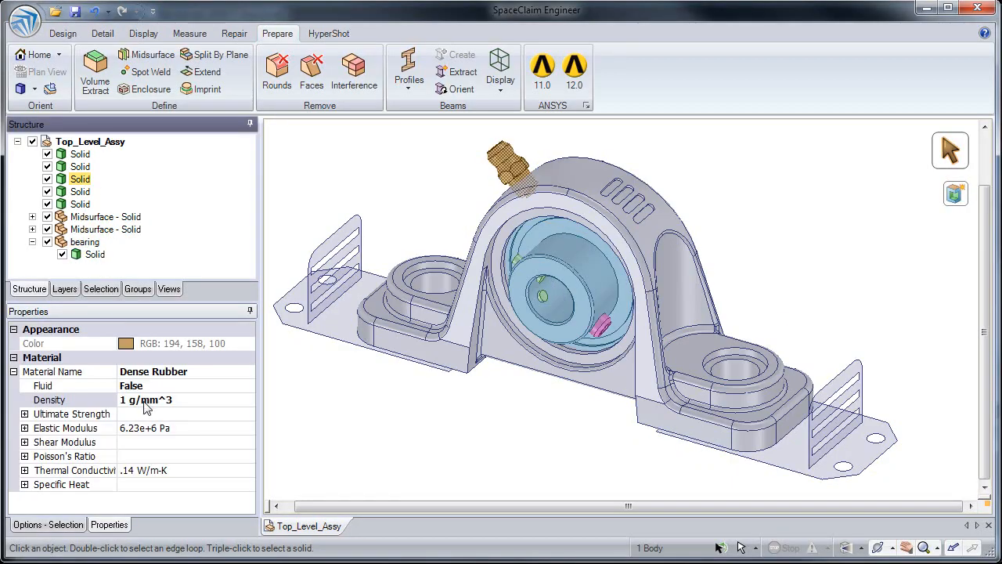
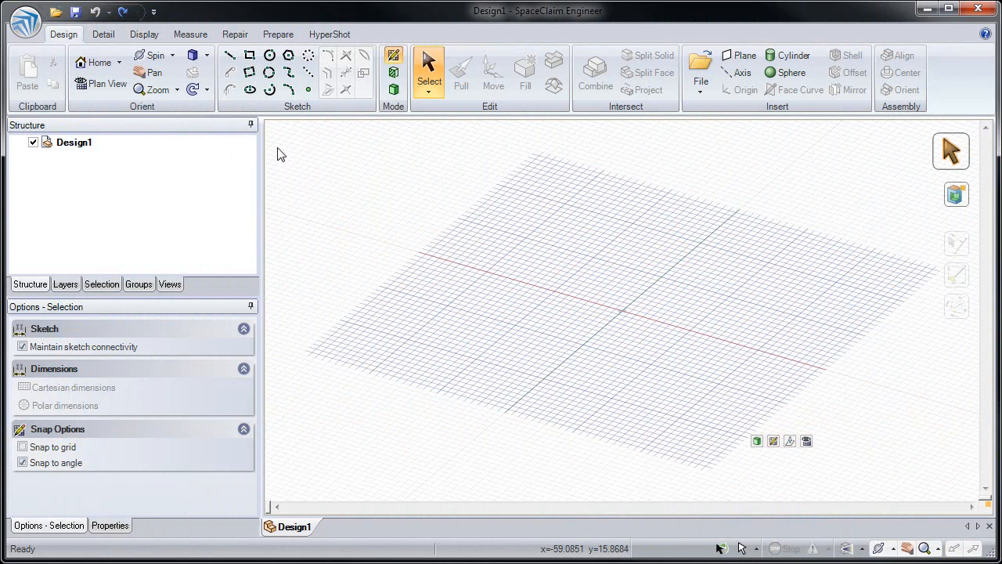
Open the keychain.scdoc design from the ANSYS_CLASS folder
{"action": "left_click", "coordinate": [57, 13]}
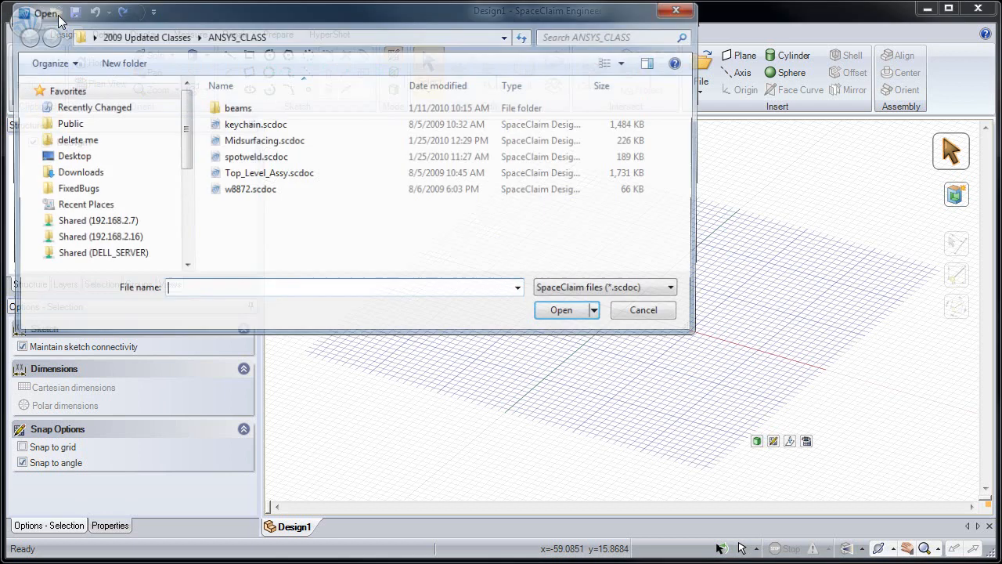
{"action": "left_click", "coordinate": [252, 130]}
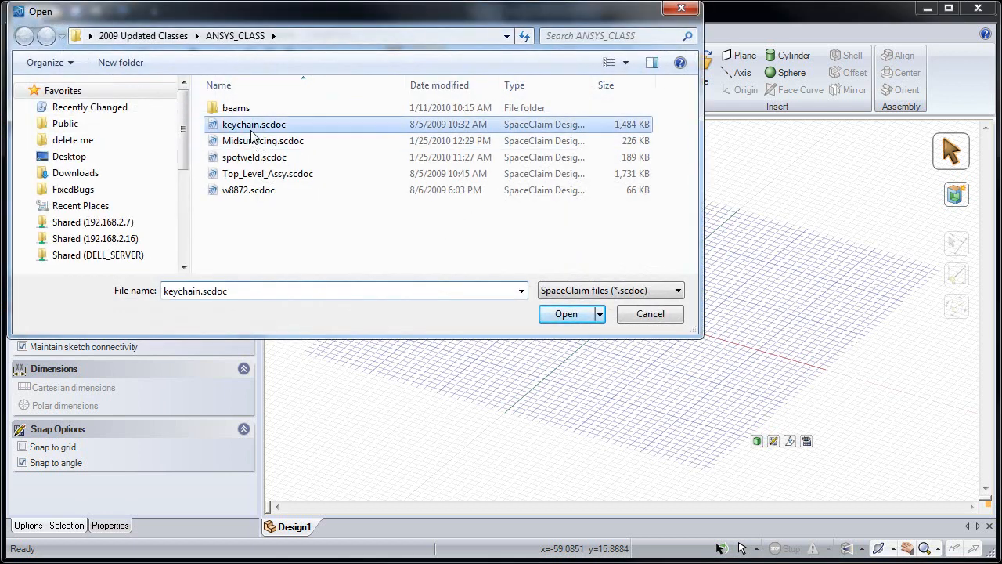
{"action": "double_click", "coordinate": [251, 133]}
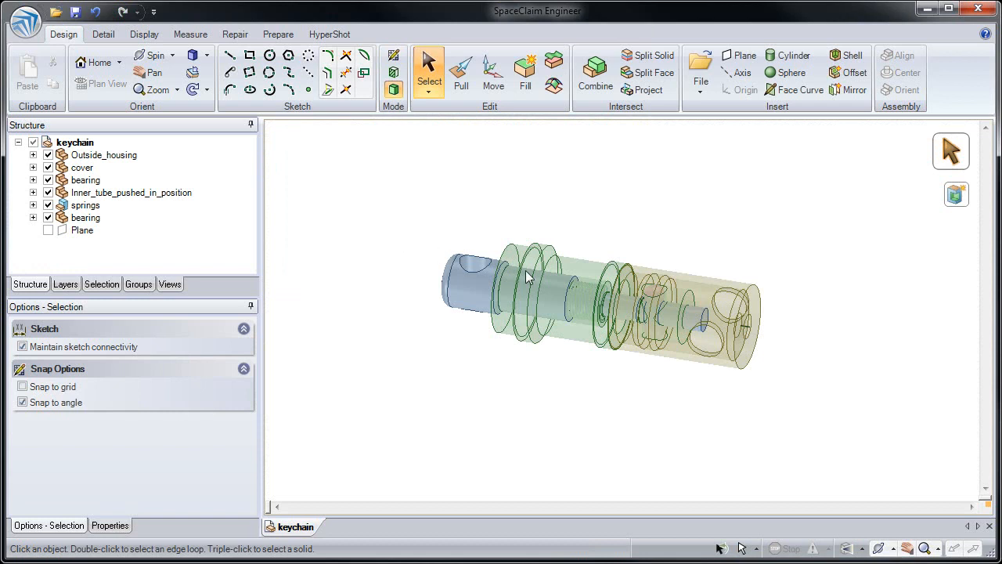
Create a group from the two cross-hole faces near the end of the keychain's cover
{"action": "scroll", "coordinate": [691, 275], "scroll_direction": "up", "scroll_amount": 5}
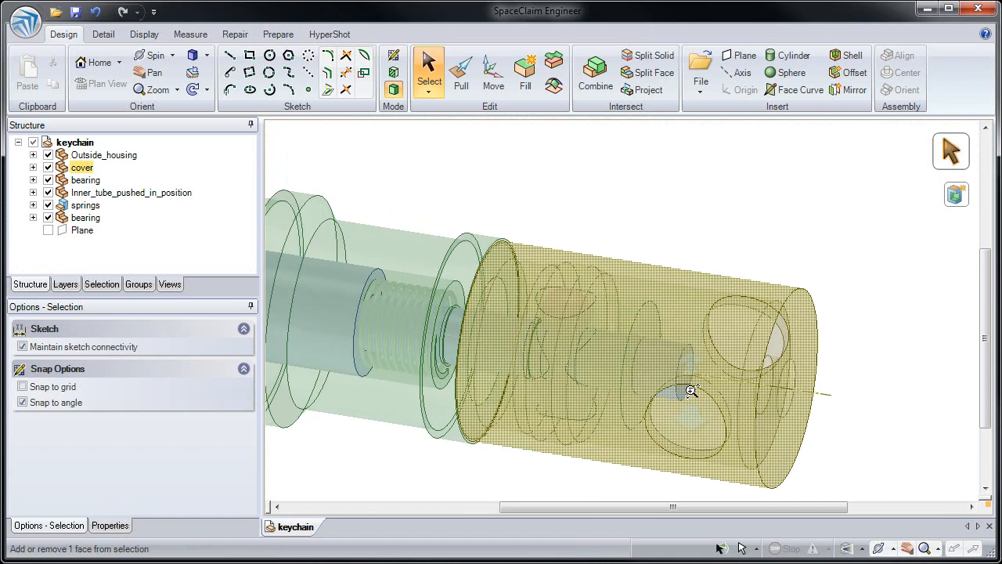
{"action": "middle_click_drag", "start_coordinate": [698, 362], "coordinate": [731, 309], "text": "shift"}
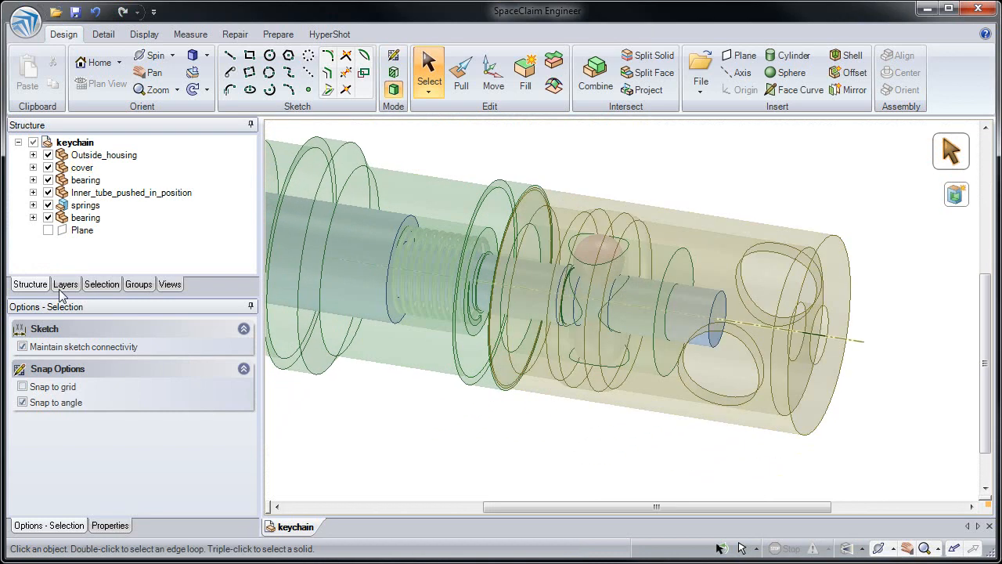
{"action": "left_click", "coordinate": [138, 284]}
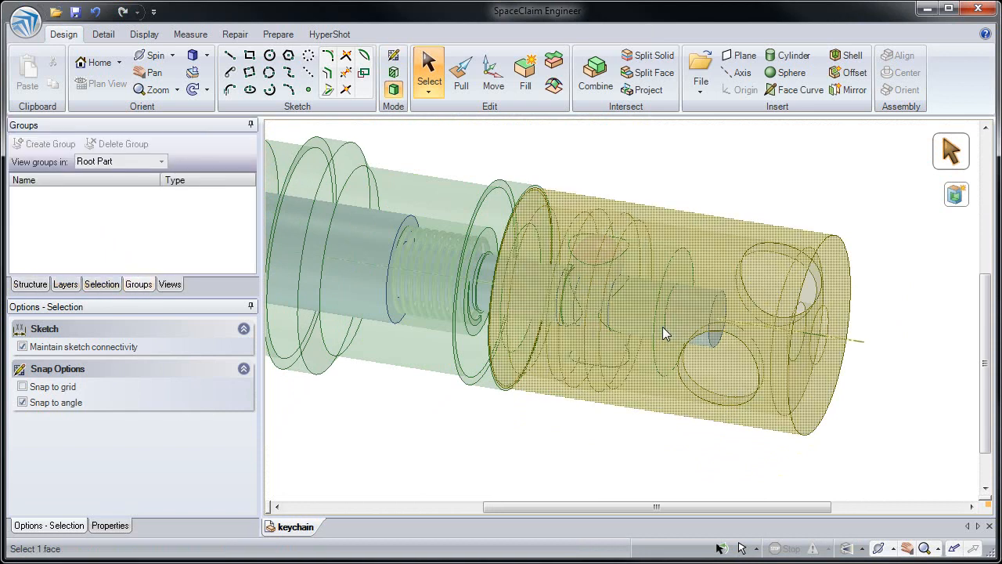
{"action": "middle_click_drag", "start_coordinate": [670, 332], "coordinate": [679, 303]}
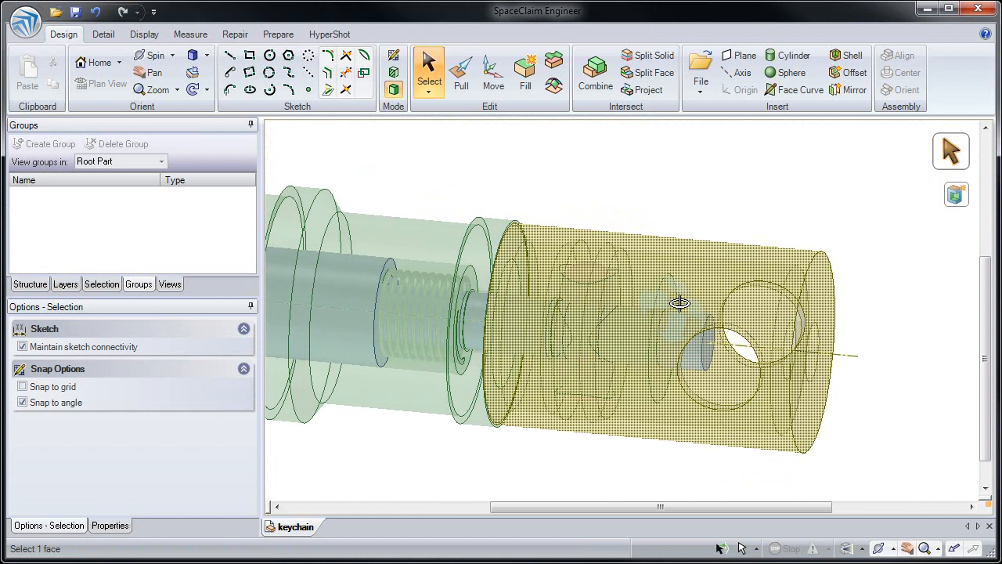
{"action": "left_click", "coordinate": [749, 374]}
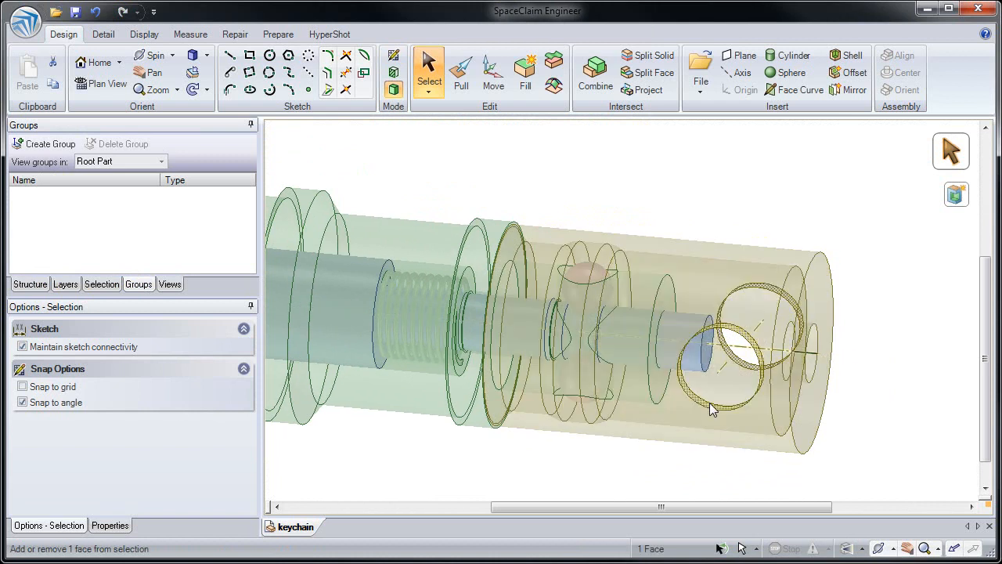
{"action": "left_click", "coordinate": [711, 407], "text": "ctrl"}
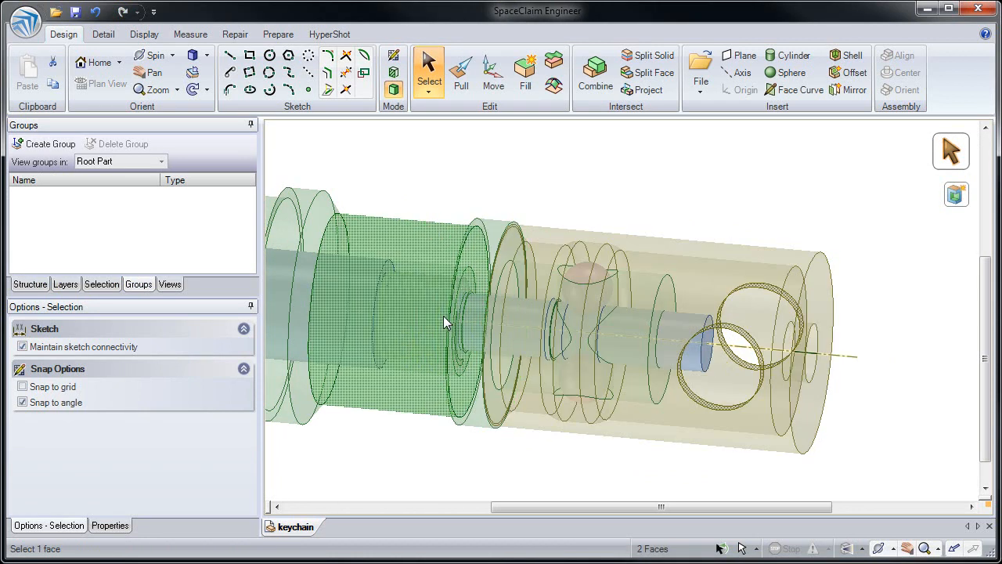
{"action": "left_click", "coordinate": [51, 145]}
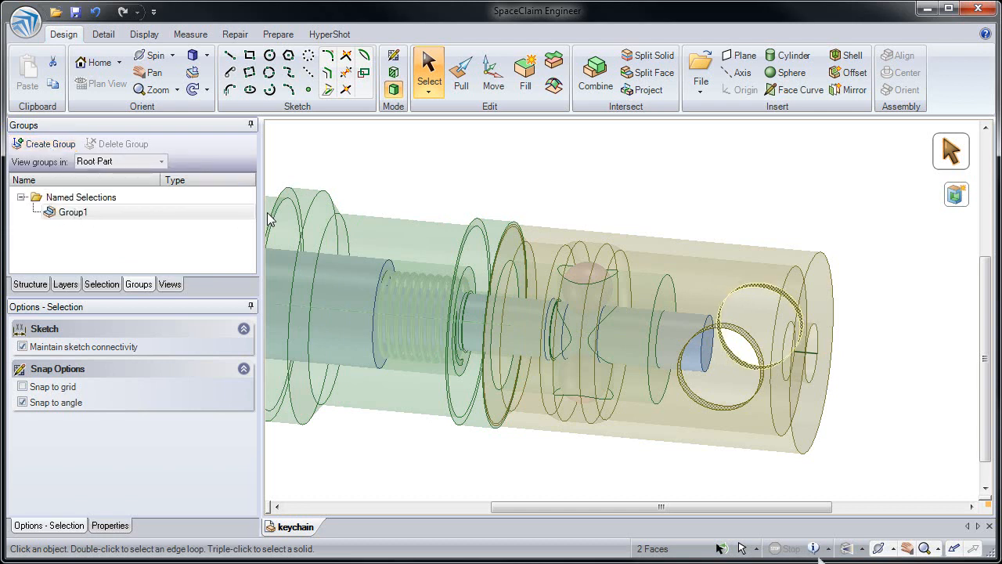
Create a group from three adjoining outer faces of the green housing, including its long cylindrical face and raised ring
{"action": "middle_click_drag", "start_coordinate": [385, 188], "coordinate": [583, 197], "text": "shift"}
{"action": "left_click", "coordinate": [580, 249]}
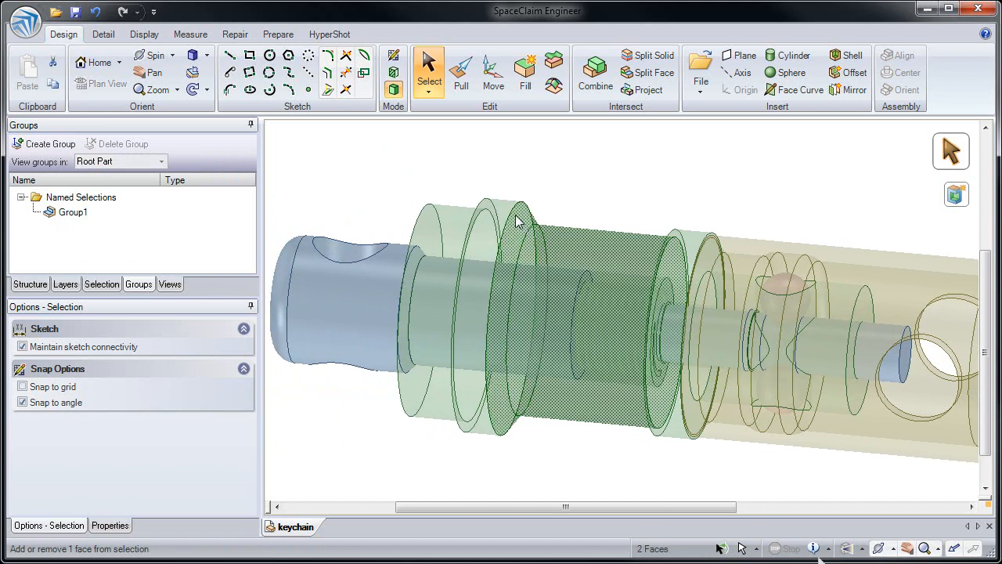
{"action": "left_click", "coordinate": [507, 216], "text": "ctrl"}
{"action": "left_click", "coordinate": [505, 213], "text": "ctrl"}
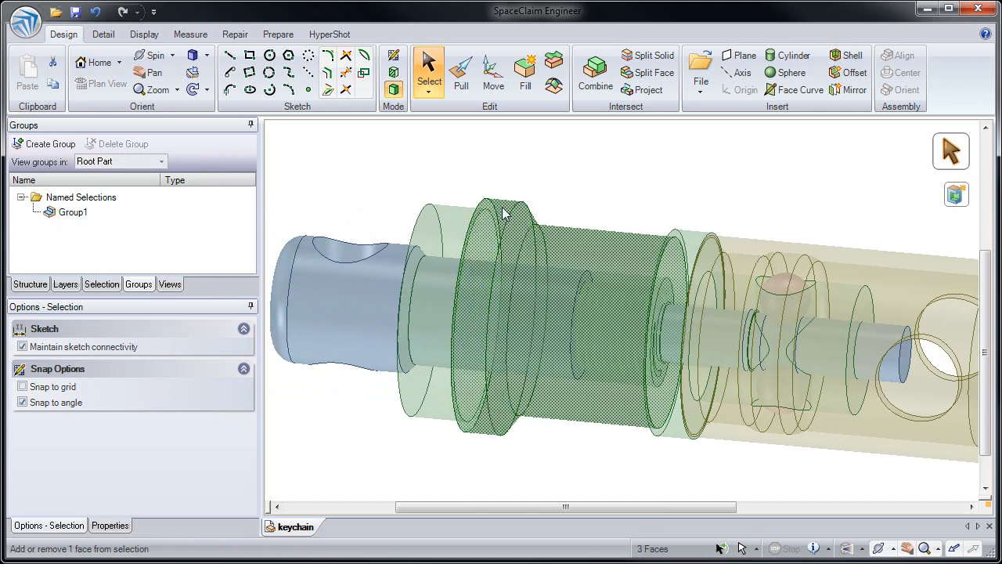
{"action": "left_click", "coordinate": [47, 145]}
Rename the cover's hole-face group as cylinder and the housing's face group as support
{"action": "double_click", "coordinate": [79, 213]}
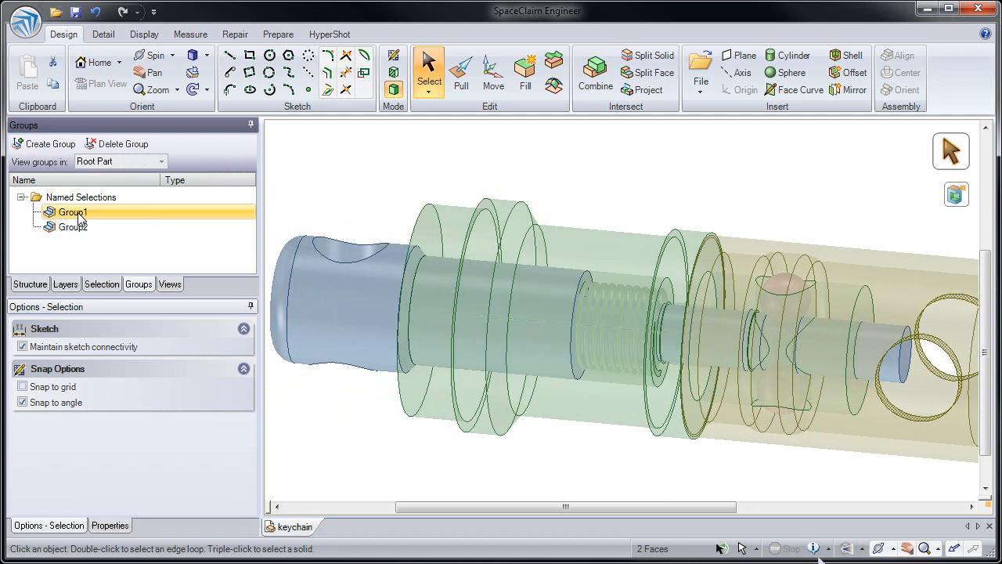
{"action": "type", "text": "cylinder"}
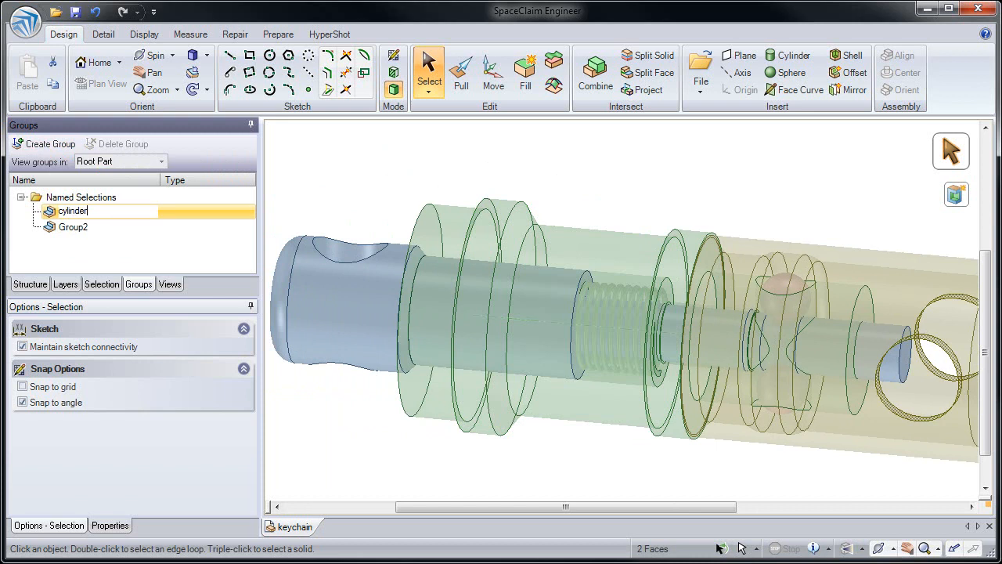
{"action": "key", "text": "Return"}
{"action": "left_click", "coordinate": [78, 228]}
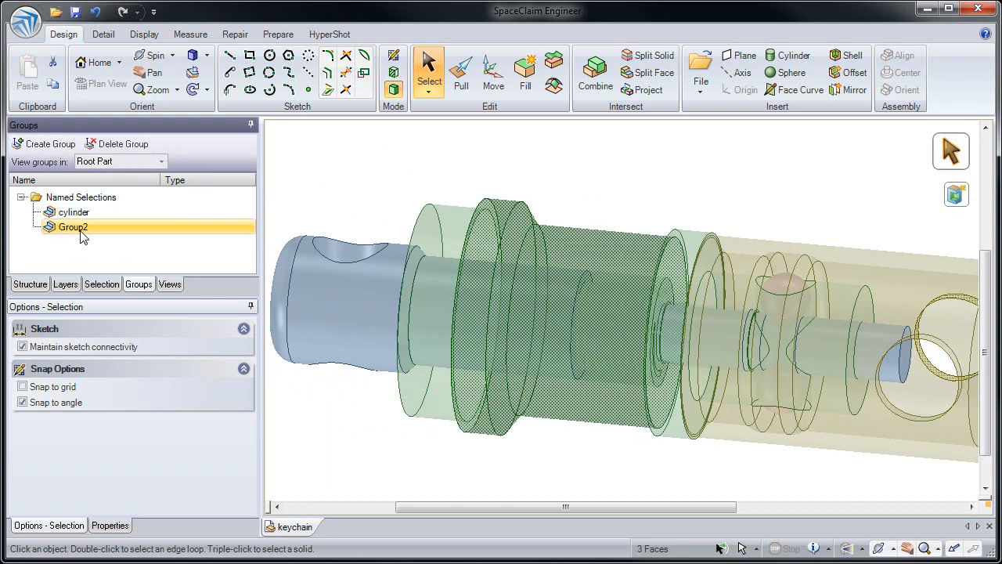
{"action": "left_click", "coordinate": [81, 231]}
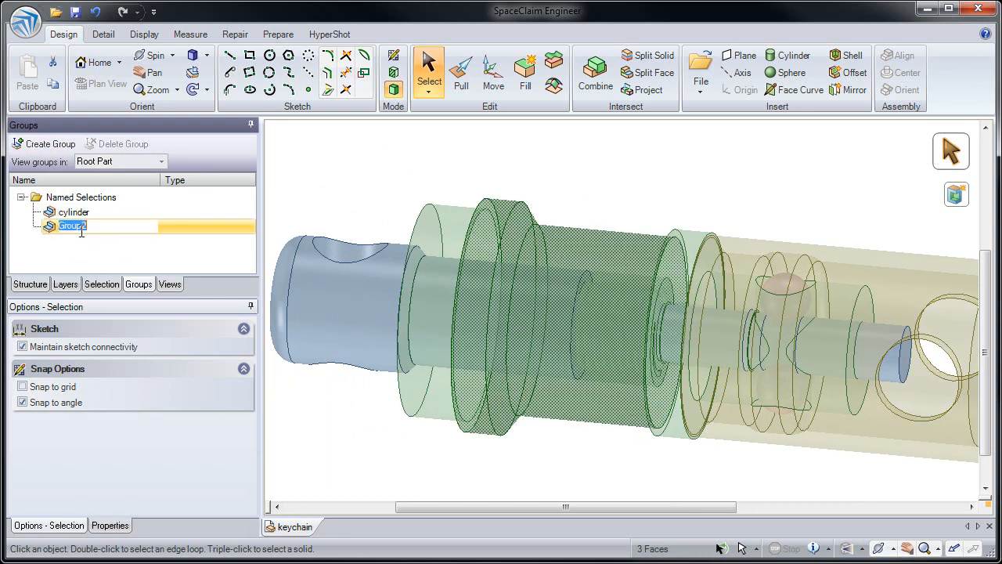
{"action": "type", "text": "support"}
{"action": "key", "text": "Return"}
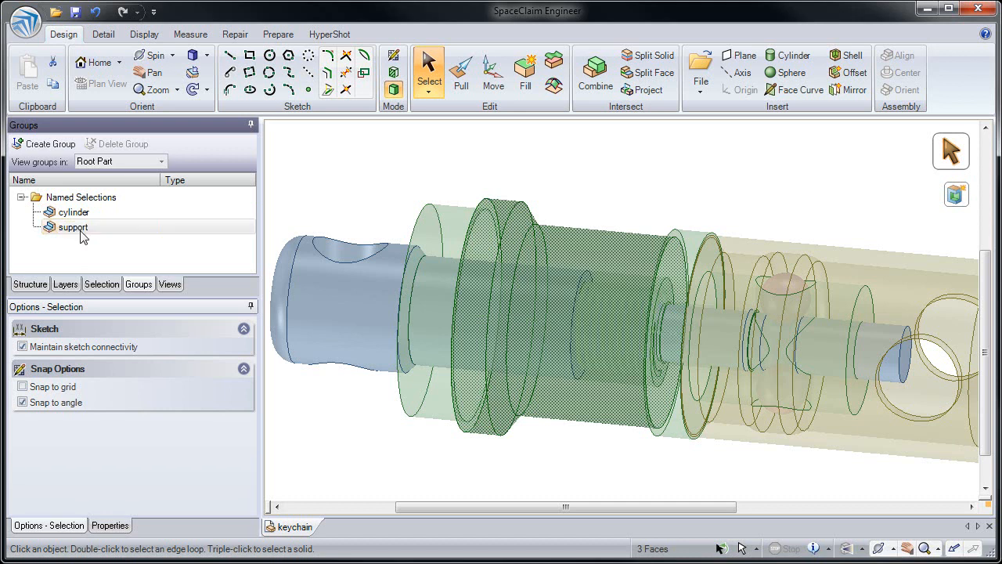
Create a driving dimension group from the rounded face at the free end of the blue inner tube
{"action": "left_click", "coordinate": [313, 192]}
{"action": "scroll", "coordinate": [327, 235], "scroll_direction": "down", "scroll_amount": 1}
{"action": "scroll", "coordinate": [349, 229], "scroll_direction": "up", "scroll_amount": 3}
{"action": "left_click", "coordinate": [411, 262]}
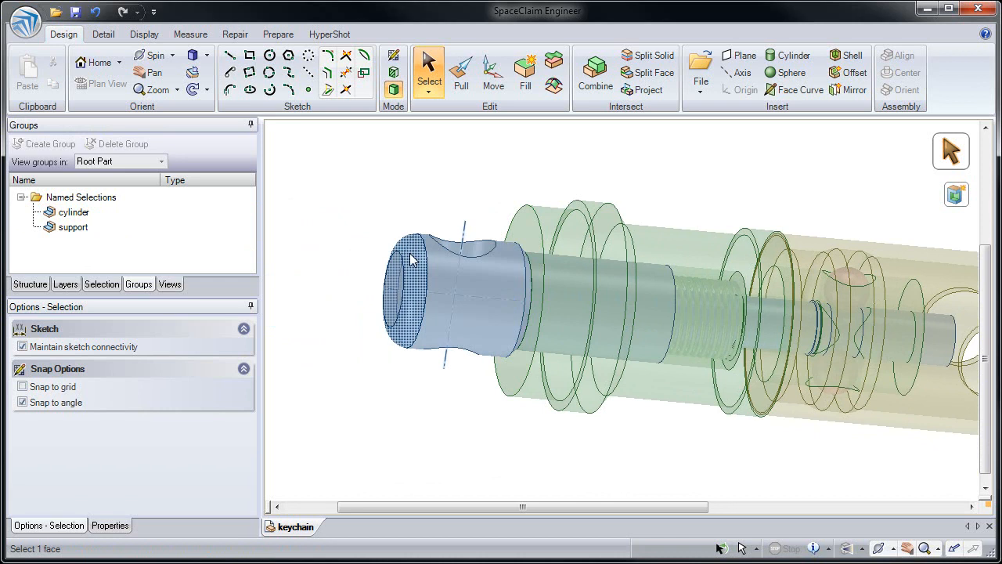
{"action": "left_click", "coordinate": [412, 260]}
{"action": "left_click", "coordinate": [116, 526]}
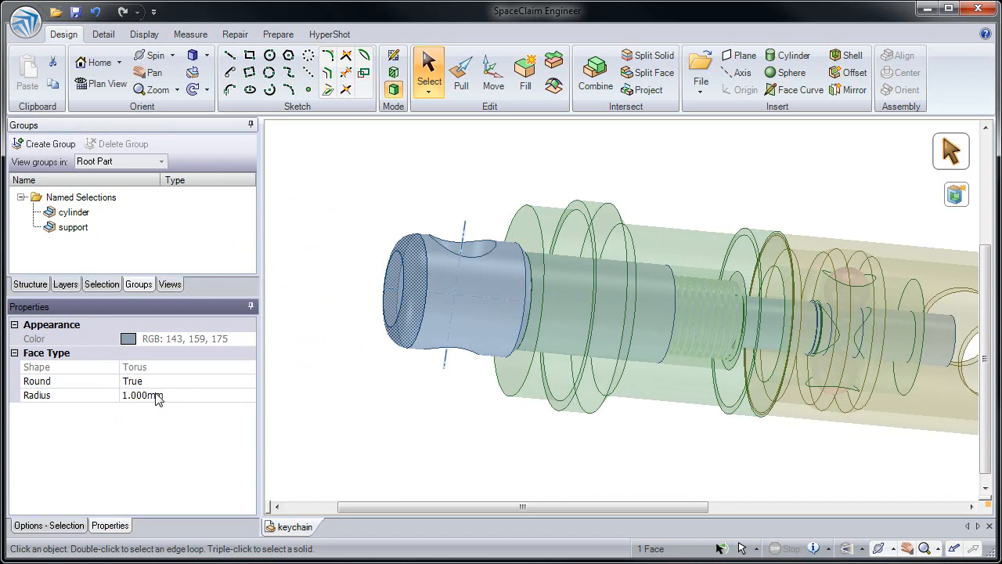
{"action": "left_click", "coordinate": [38, 146]}
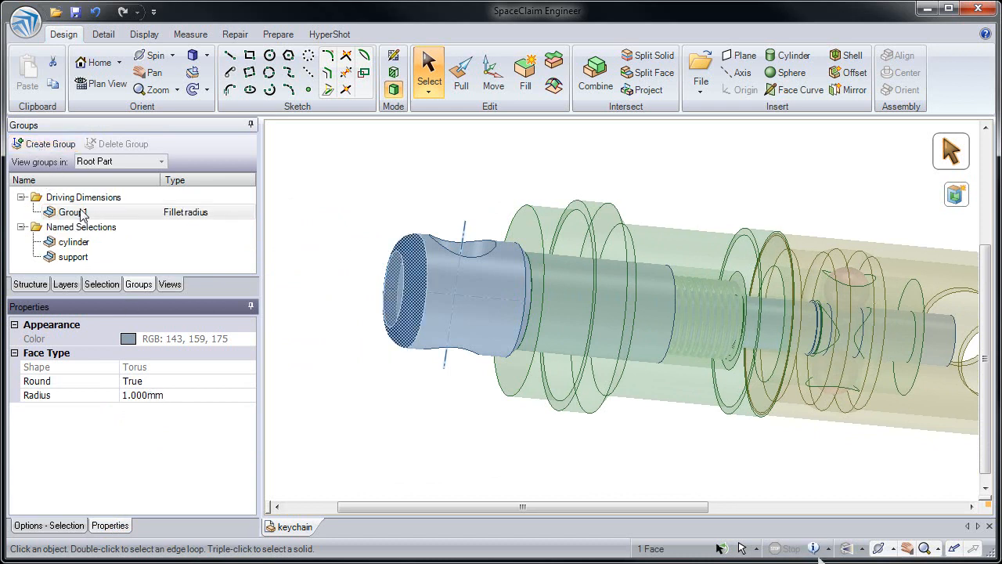
{"action": "left_click", "coordinate": [329, 217]}
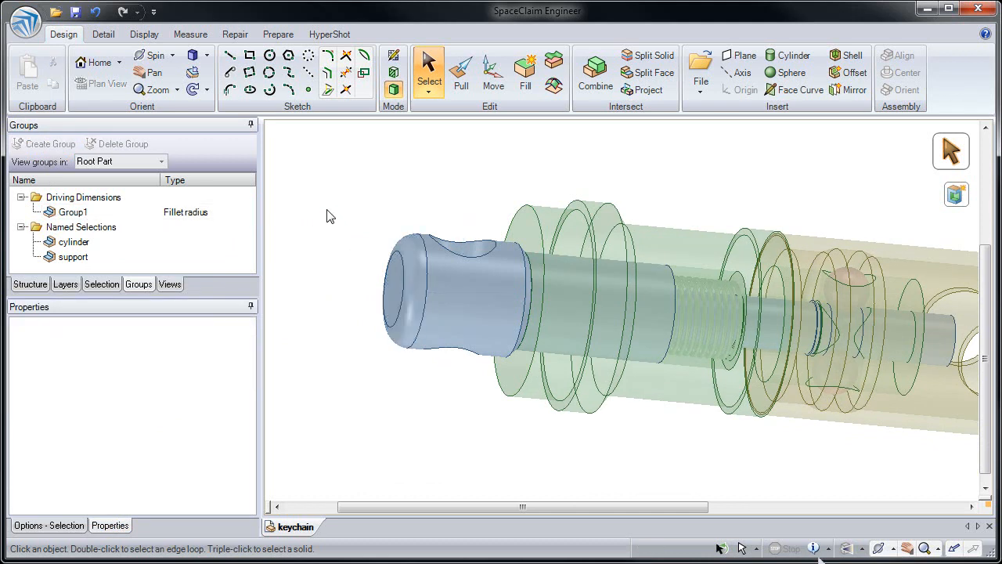
Show the radius dimension of the small end hole in the cover with Pull and create a driving dimension group from it
{"action": "left_click", "coordinate": [461, 78]}
{"action": "middle_click_drag", "start_coordinate": [608, 190], "coordinate": [683, 270]}
{"action": "scroll", "coordinate": [829, 340], "scroll_direction": "up", "scroll_amount": 3}
{"action": "left_click", "coordinate": [800, 333]}
{"action": "key", "text": "space"}
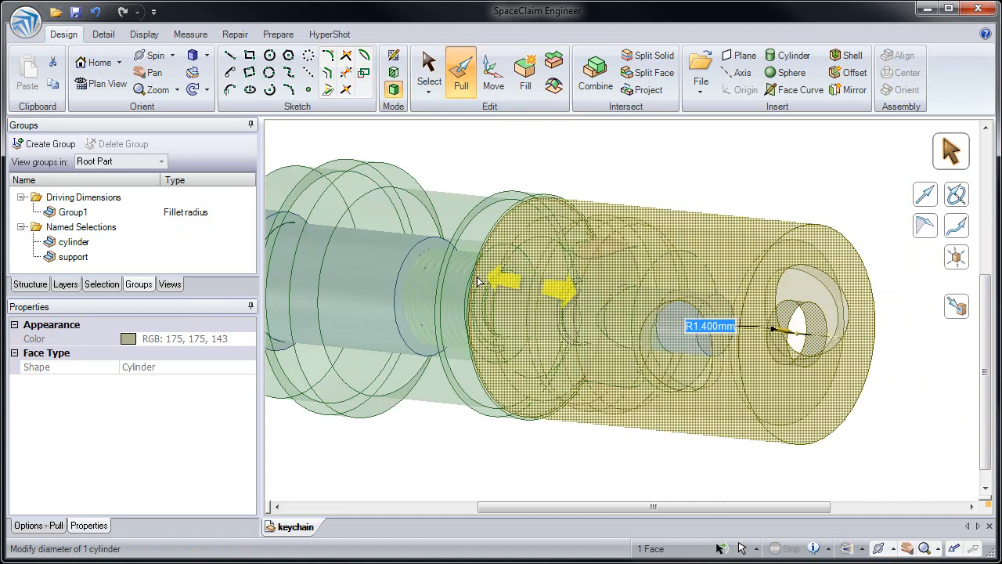
{"action": "left_click", "coordinate": [51, 146]}
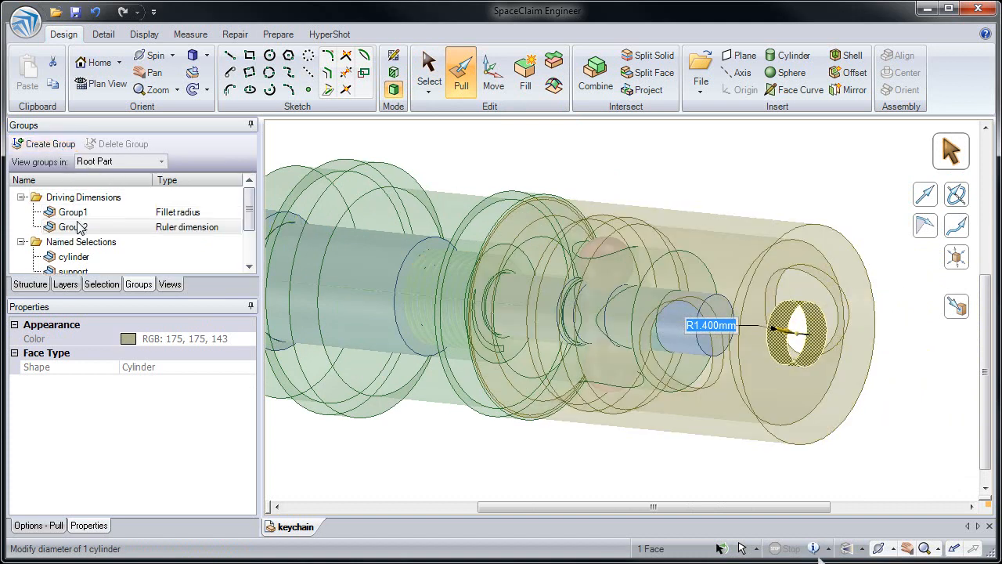
Create a named selection from the flat end face of the inner tube and enlarge the group list to show it
{"action": "middle_click_drag", "start_coordinate": [454, 224], "coordinate": [501, 180]}
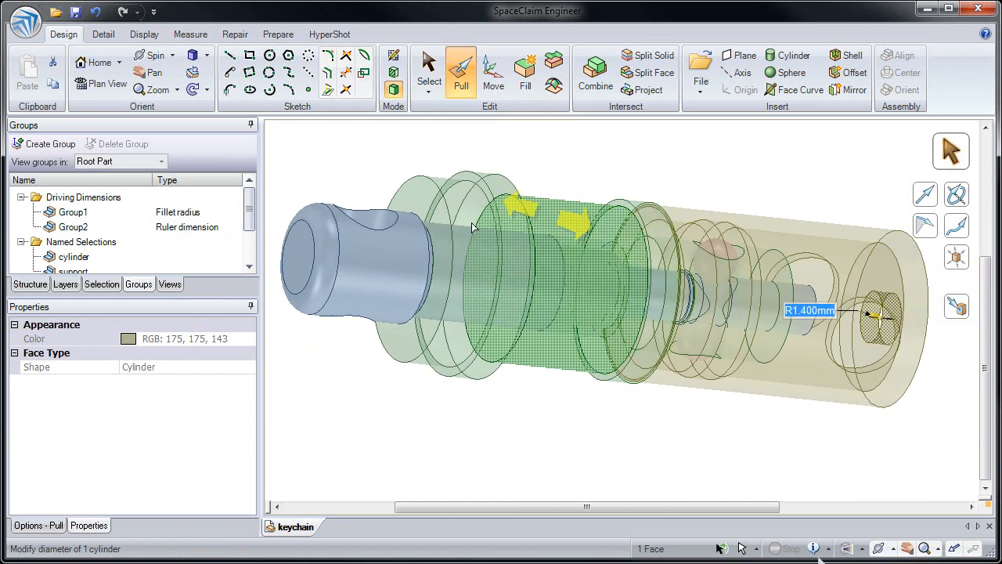
{"action": "left_click", "coordinate": [291, 250]}
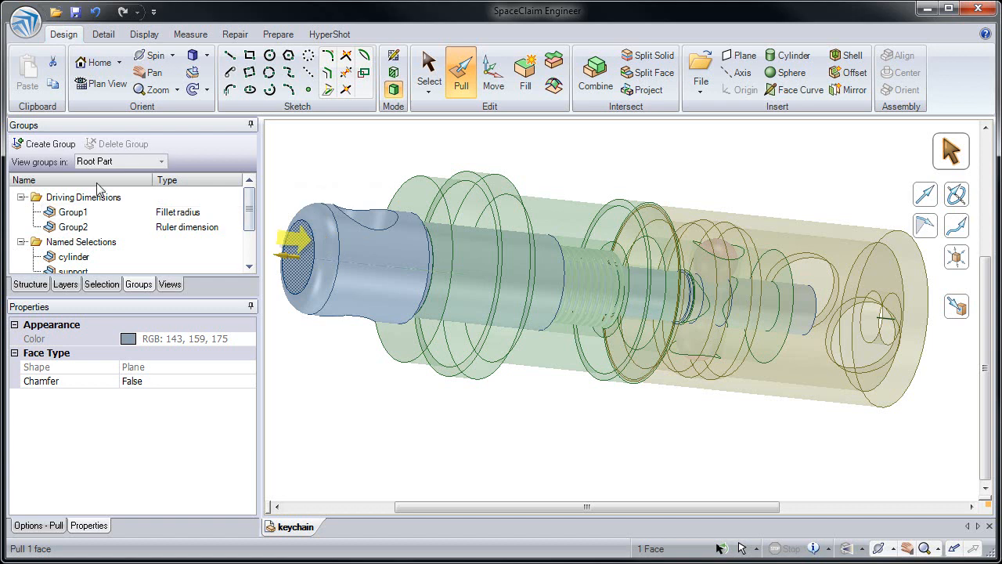
{"action": "left_click", "coordinate": [47, 144]}
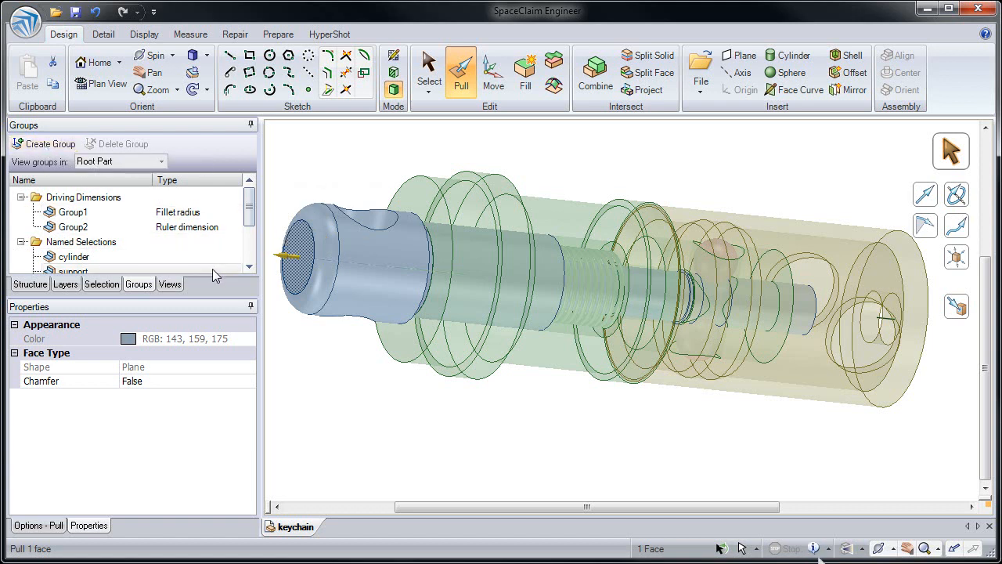
{"action": "left_click_drag", "start_coordinate": [219, 306], "coordinate": [200, 332]}
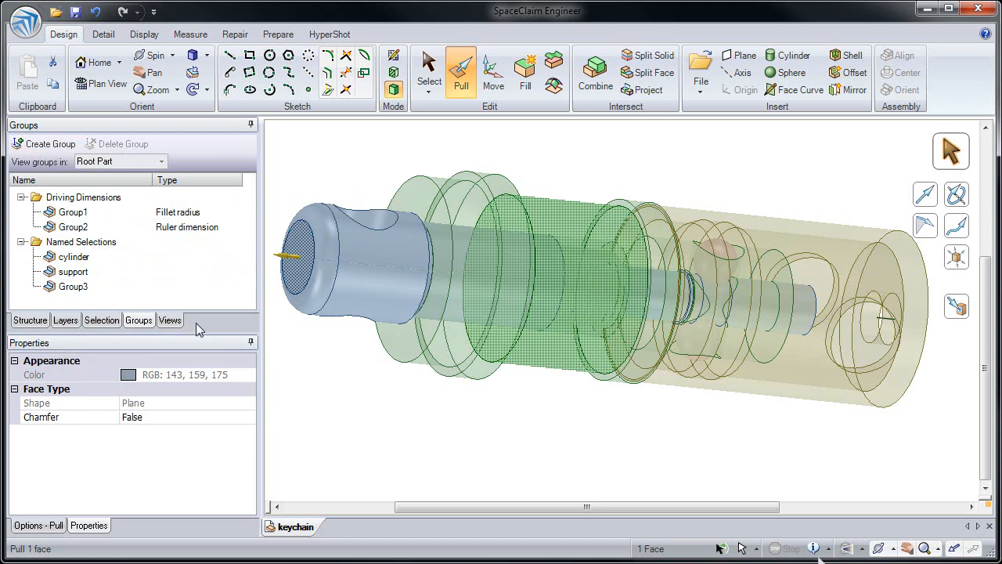
{"action": "left_click", "coordinate": [73, 286]}
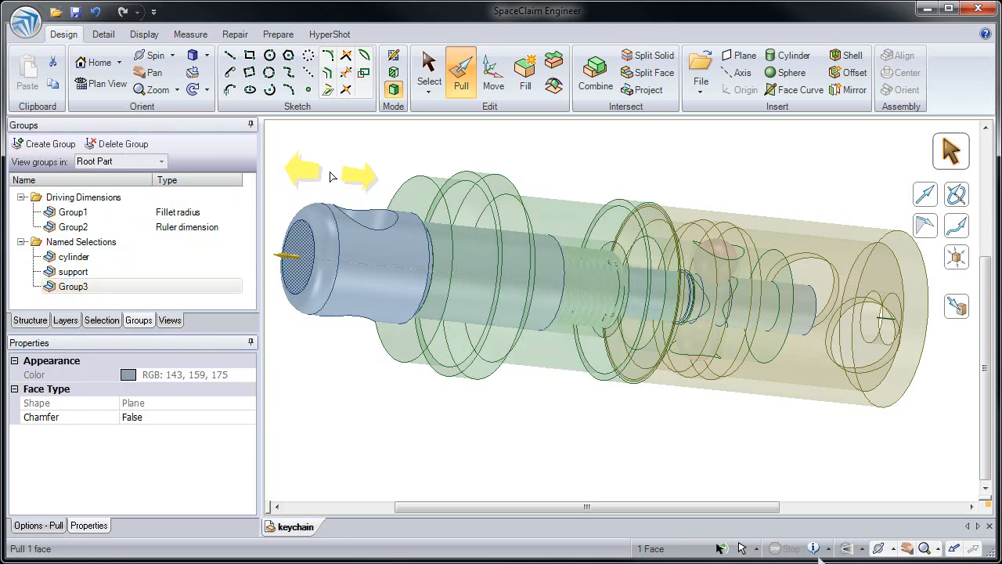
Add a ruler dimension from the inner tube's flat end face to the cover's far end and create a driving dimension group from it
{"action": "left_click", "coordinate": [330, 177]}
{"action": "left_click", "coordinate": [300, 241]}
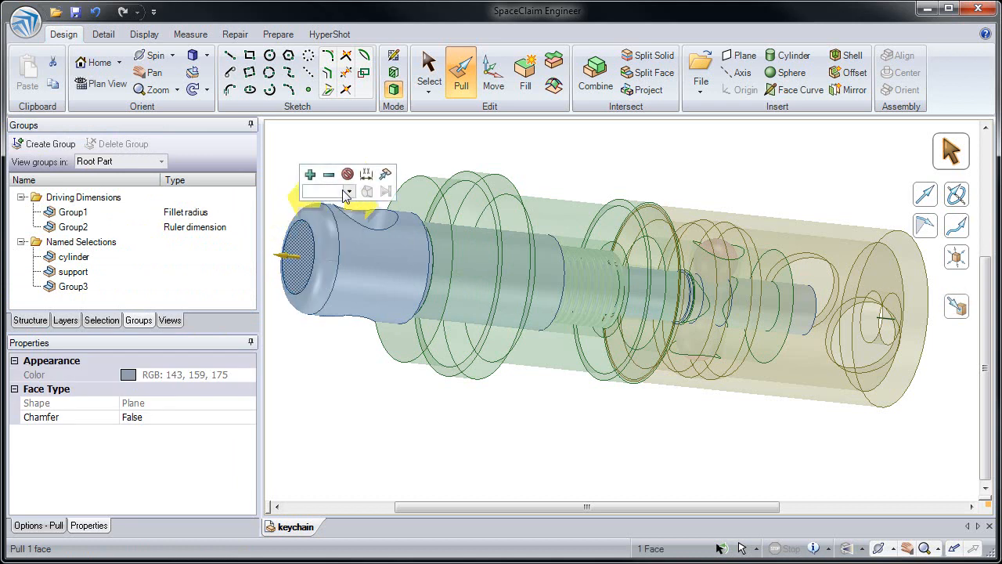
{"action": "left_click", "coordinate": [365, 175]}
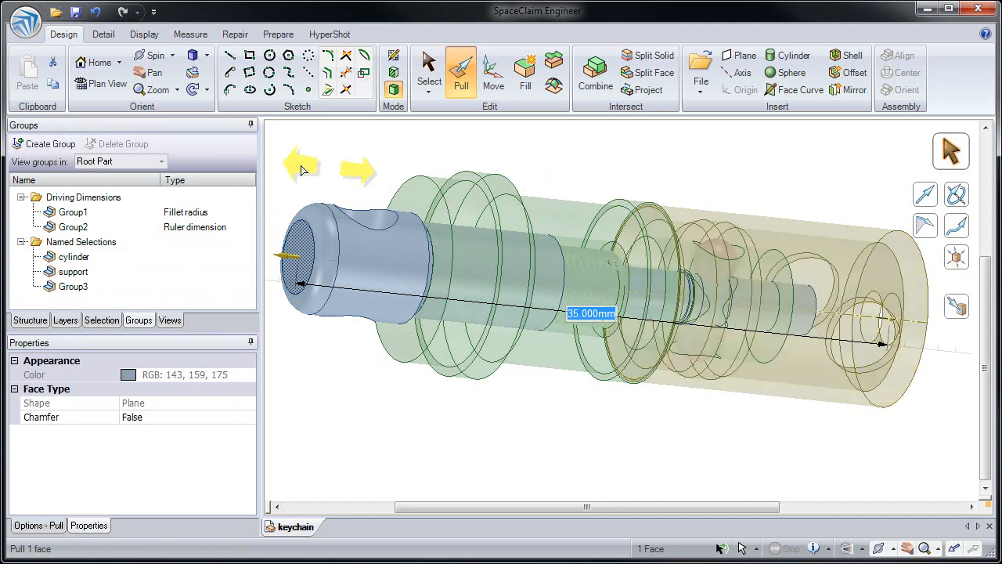
{"action": "left_click", "coordinate": [62, 145]}
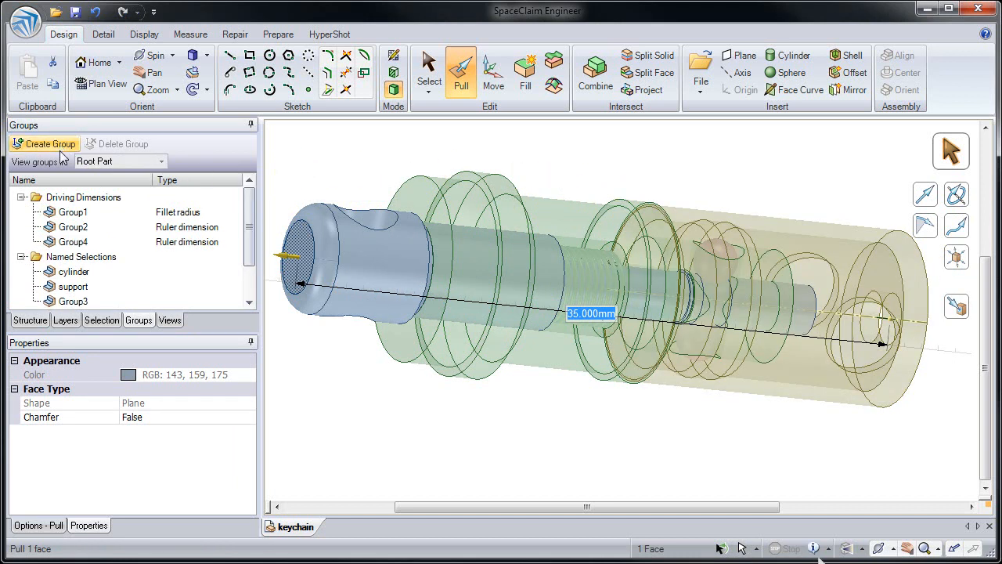
Rename the driving dimension group spanning the tube and cover ends as length, and the small end hole's group as hole
{"action": "double_click", "coordinate": [79, 241]}
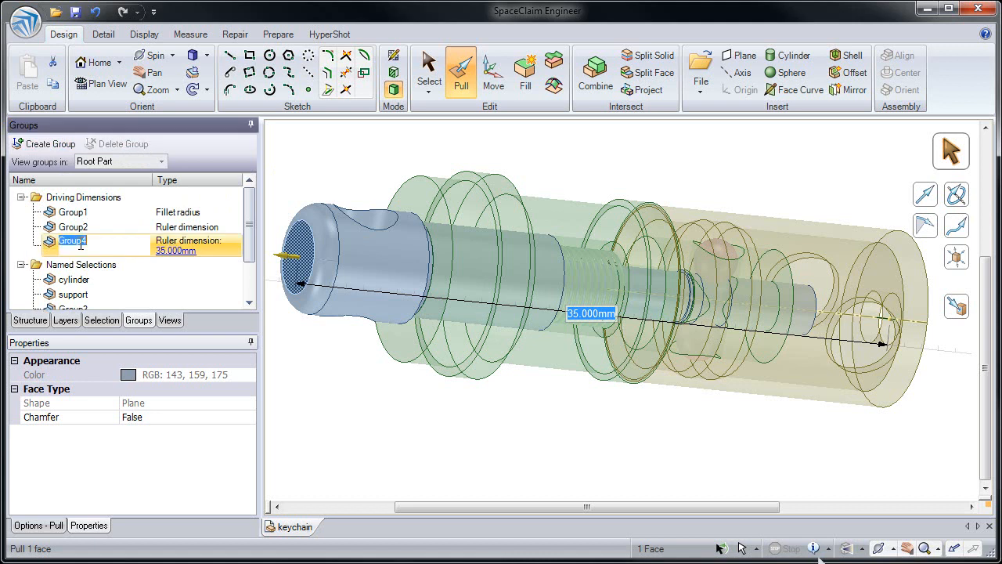
{"action": "type", "text": "length"}
{"action": "key", "text": "Return"}
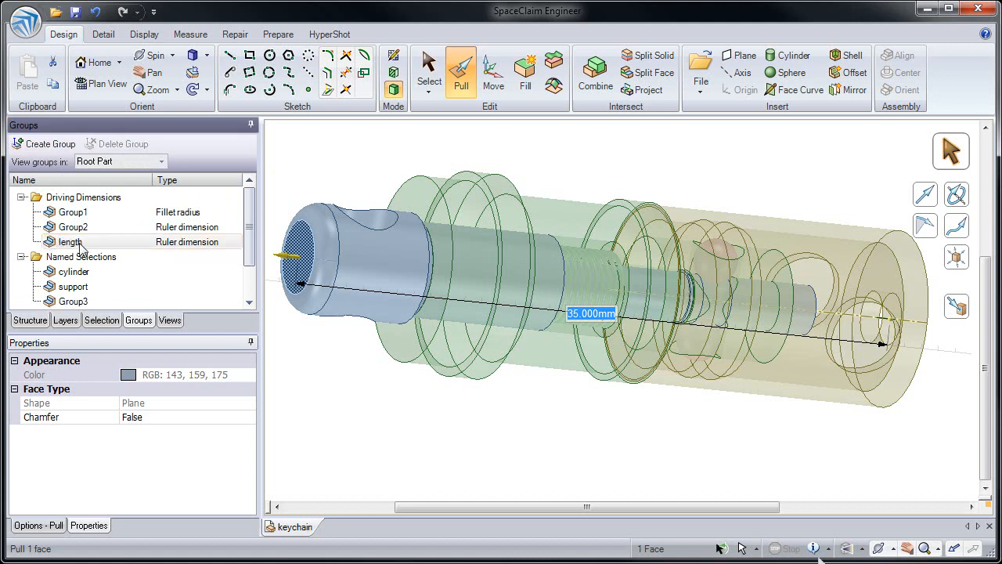
{"action": "left_click", "coordinate": [88, 230]}
{"action": "left_click", "coordinate": [88, 230]}
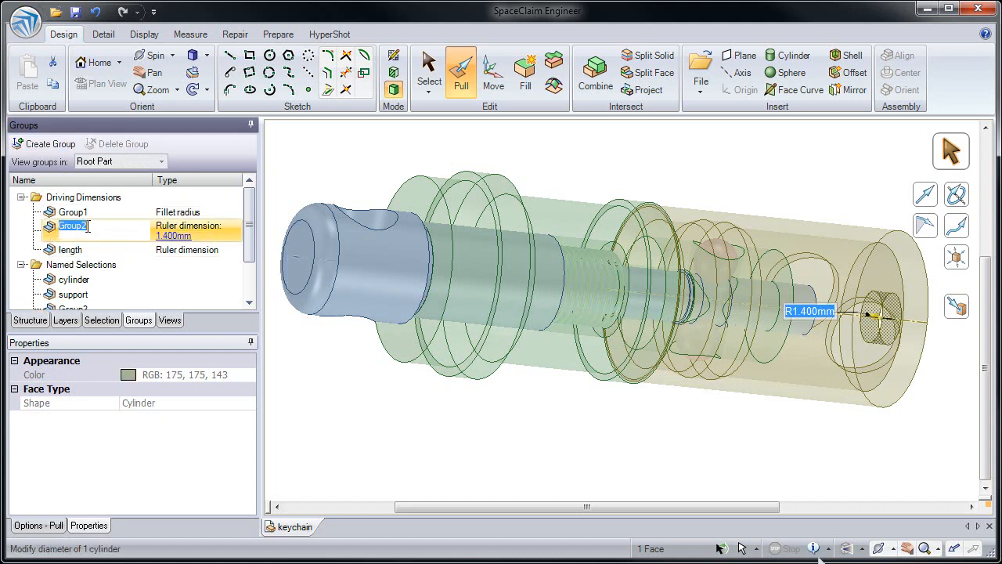
{"action": "type", "text": "hole"}
{"action": "key", "text": "Return"}
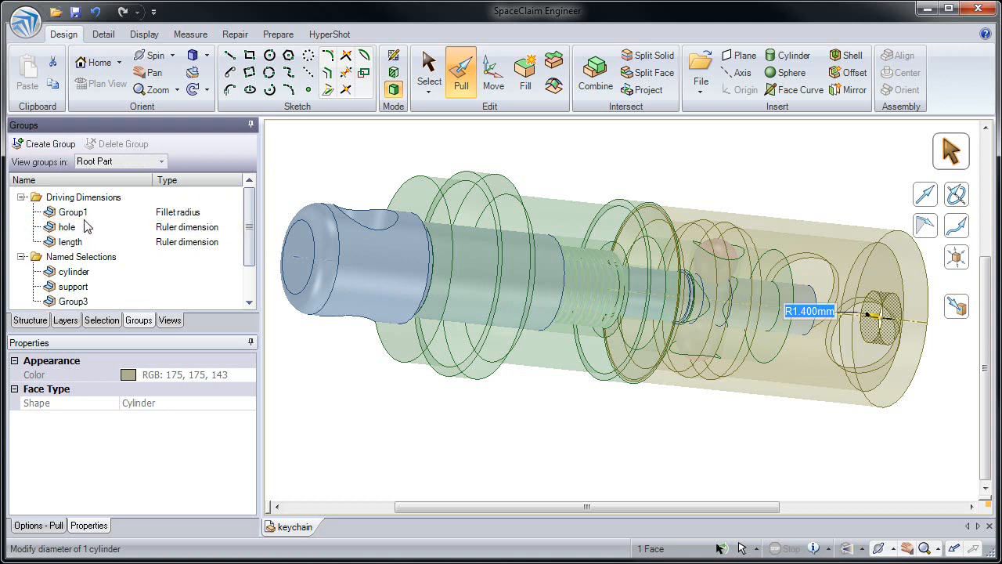
Rename the inner tube's fillet radius driving dimension group as round
{"action": "left_click", "coordinate": [82, 213]}
{"action": "left_click", "coordinate": [82, 212]}
{"action": "type", "text": "rp"}
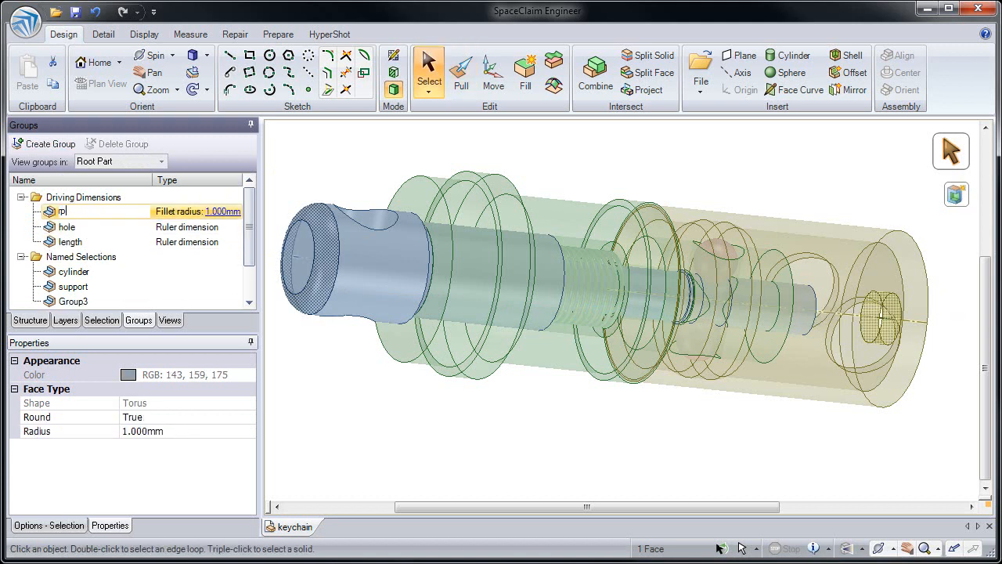
{"action": "type", "text": "und"}
{"action": "key", "text": "Return"}
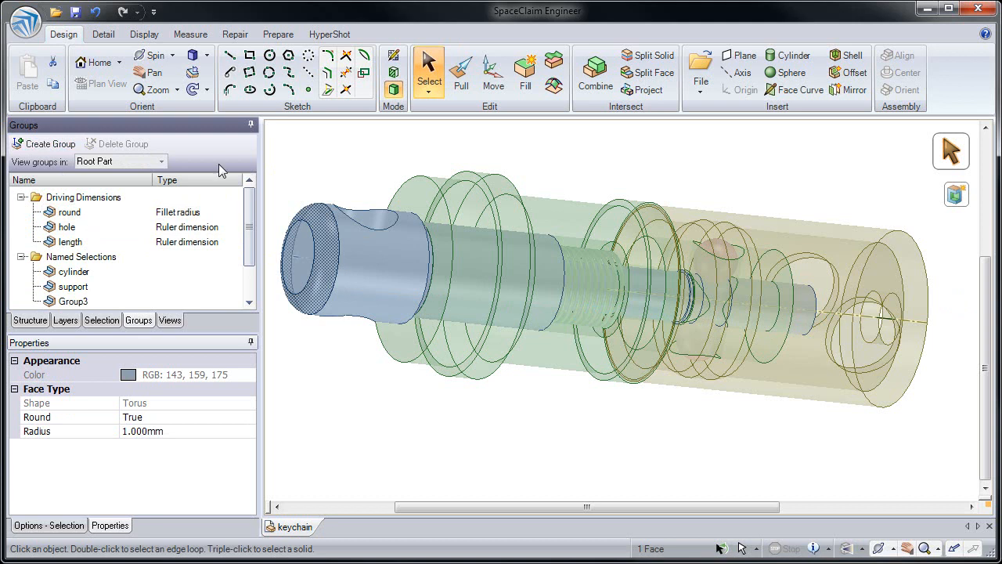
Clear the selection, transfer the keychain model to ANSYS 12.0 Workbench and show the properties of the imported geometry
{"action": "left_click", "coordinate": [306, 174]}
{"action": "key", "text": "v"}
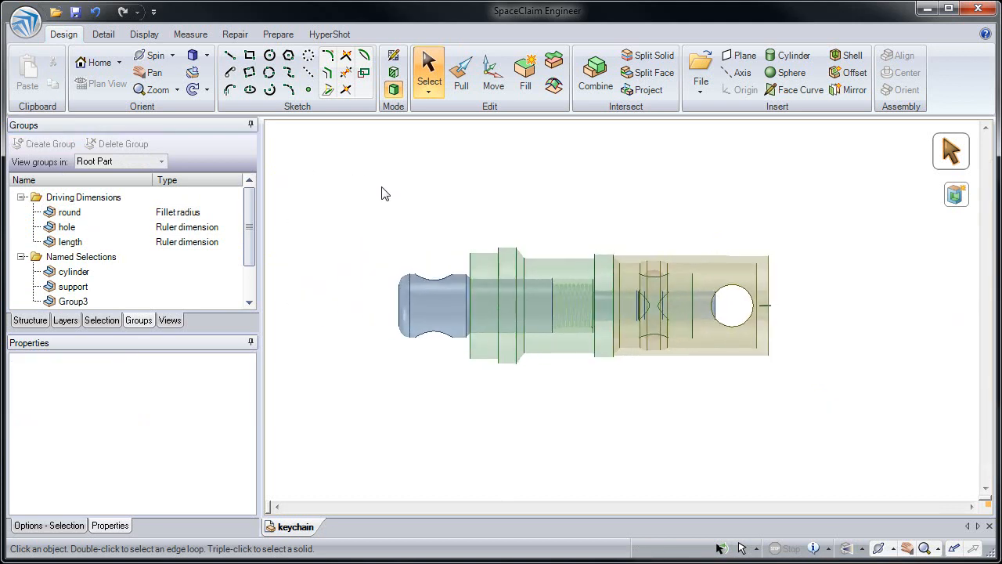
{"action": "left_click", "coordinate": [280, 35]}
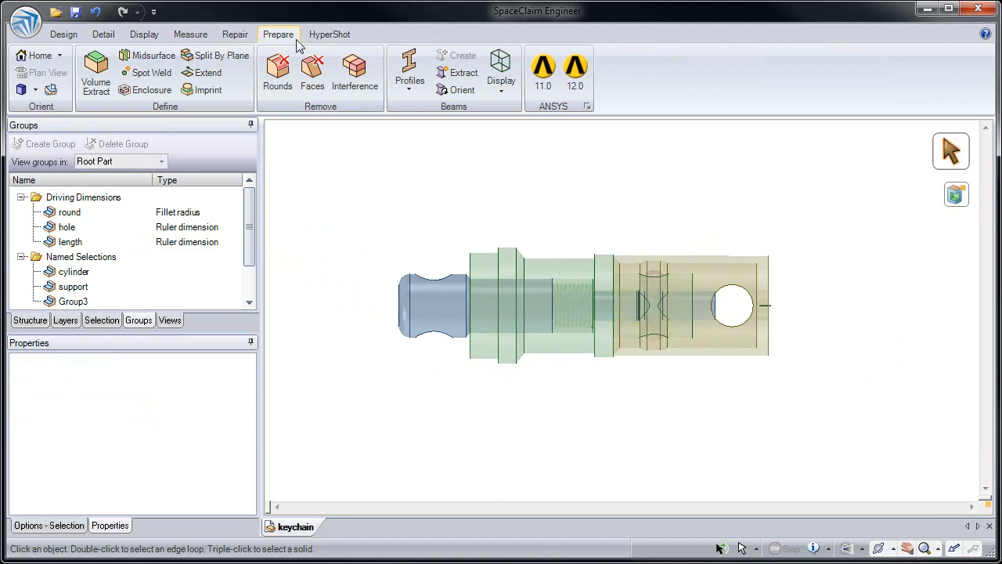
{"action": "left_click", "coordinate": [576, 76]}
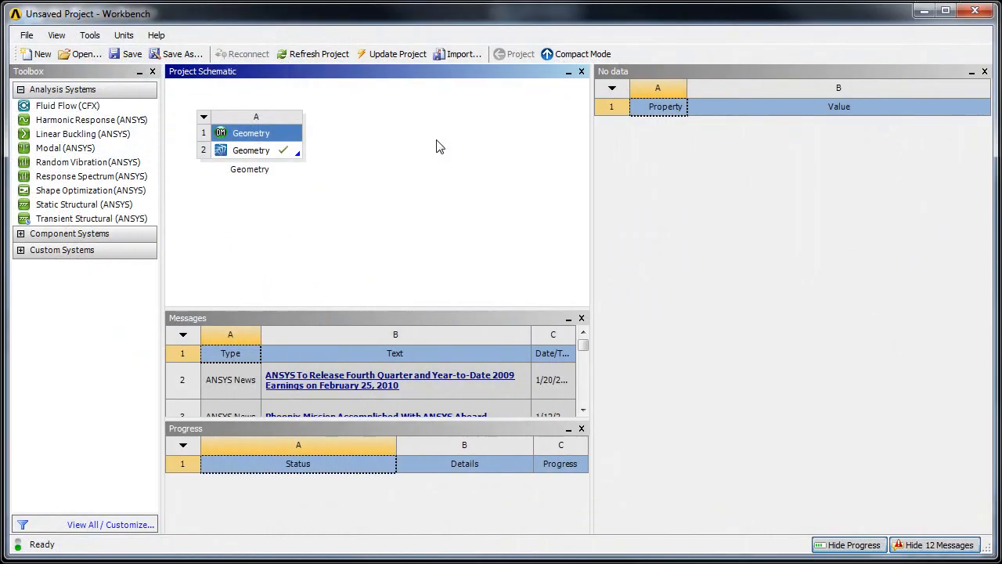
{"action": "left_click", "coordinate": [228, 156]}
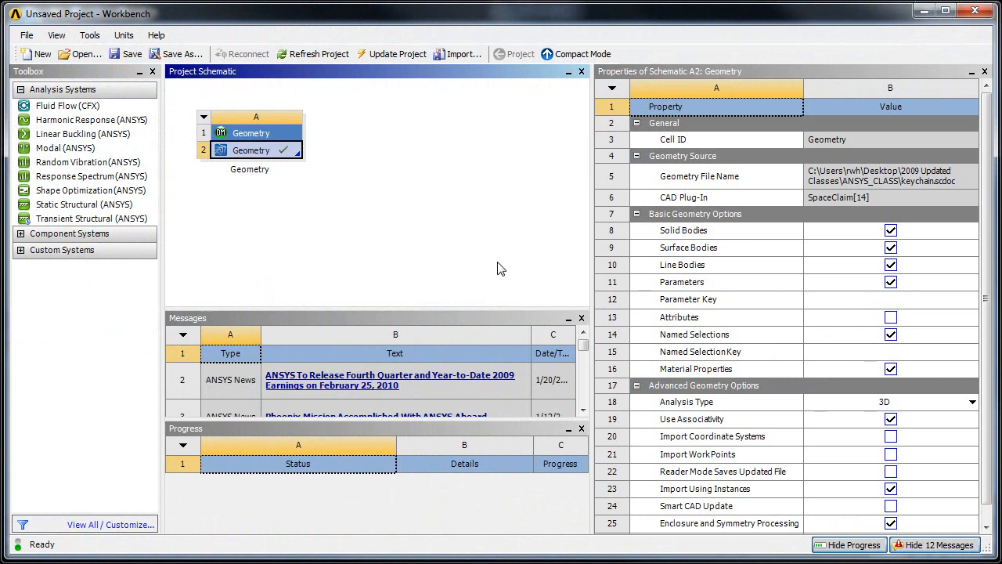
Add a Static Structural (ANSYS) system linked to the imported geometry and open its model in Mechanical
{"action": "left_click_drag", "start_coordinate": [73, 211], "coordinate": [242, 149]}
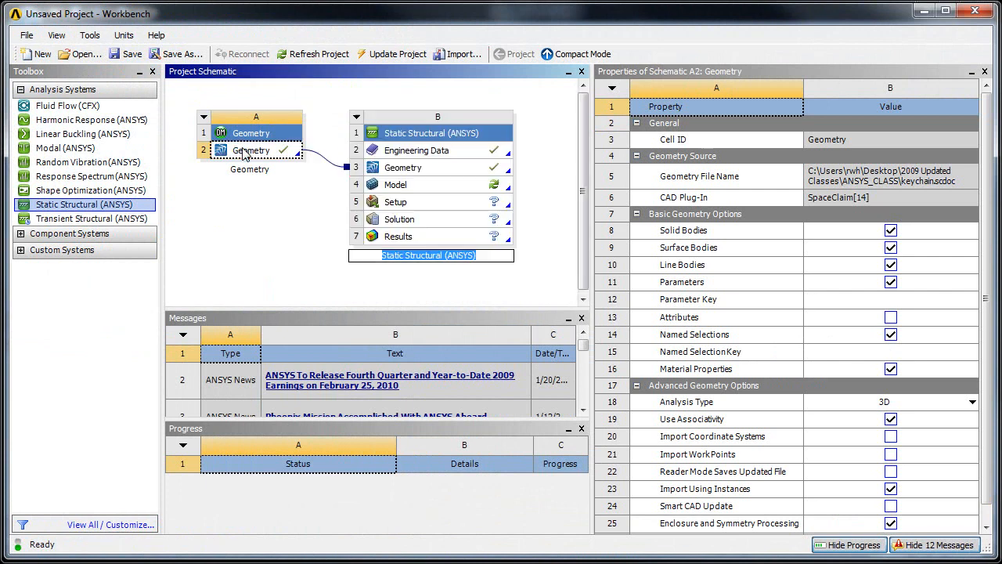
{"action": "left_click", "coordinate": [397, 187]}
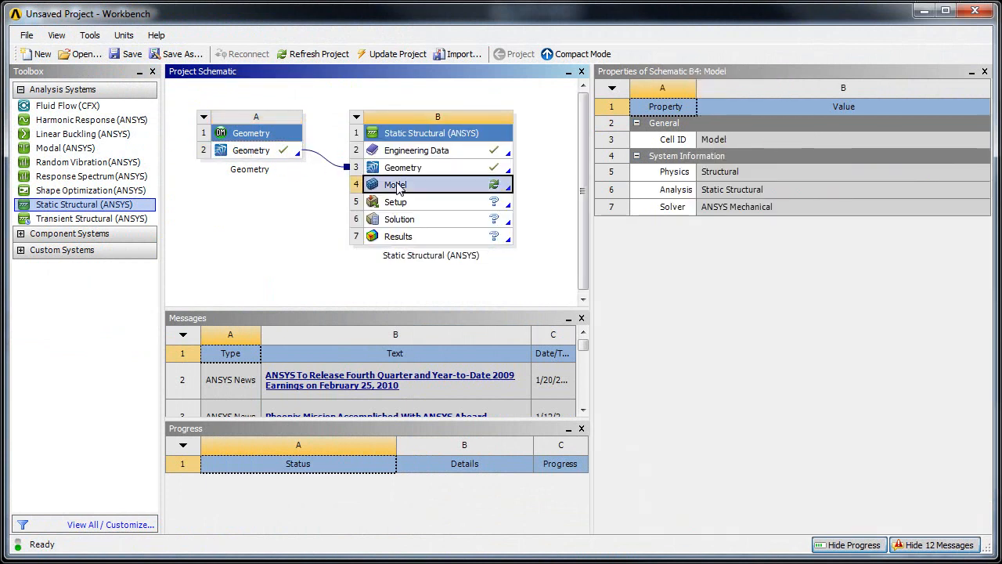
{"action": "double_click", "coordinate": [398, 188]}
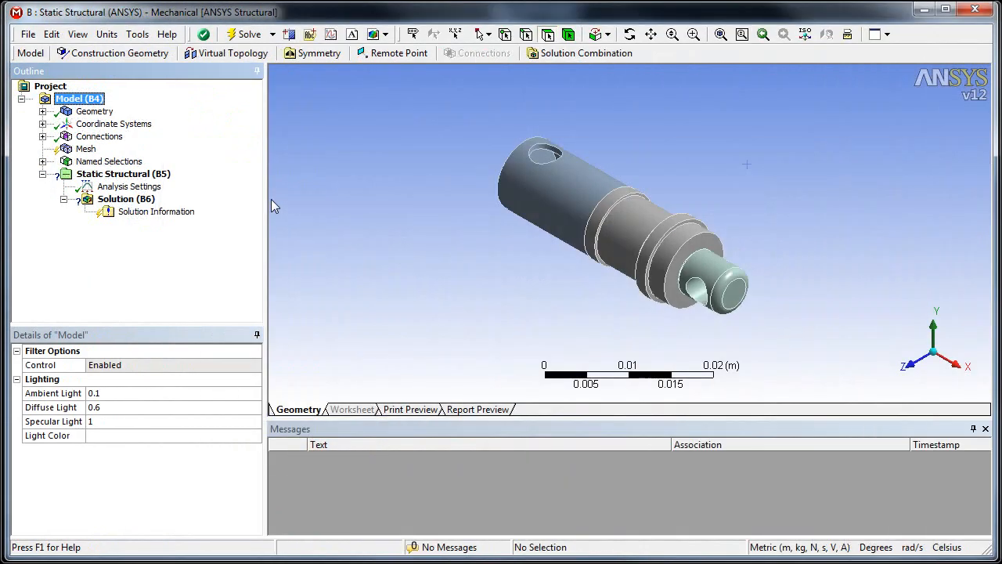
Examine the imported named selections support, cylinder and Group3, and select the items in the support group
{"action": "left_click", "coordinate": [43, 161]}
{"action": "left_click", "coordinate": [97, 174]}
{"action": "left_click", "coordinate": [109, 187]}
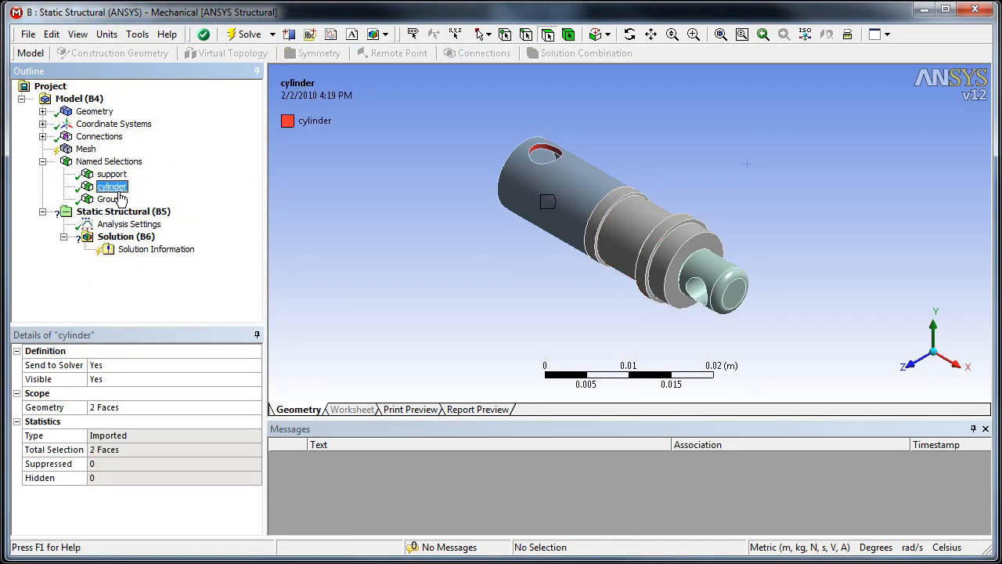
{"action": "left_click", "coordinate": [119, 200]}
{"action": "left_click", "coordinate": [119, 188]}
{"action": "key", "text": "Up"}
{"action": "right_click", "coordinate": [122, 182]}
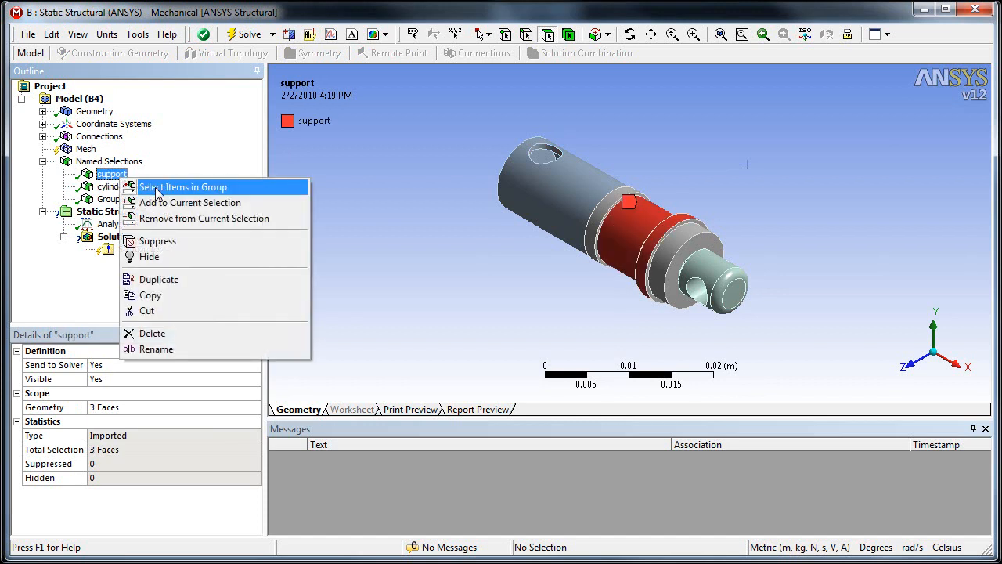
{"action": "left_click", "coordinate": [222, 192]}
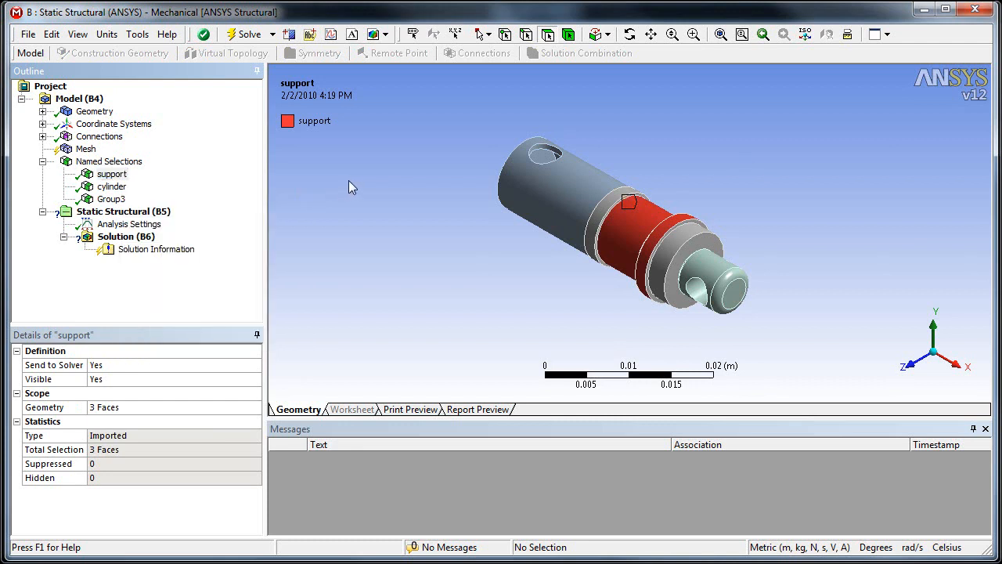
Mark the geometry's CAD parameters round, hole and length as Workbench input parameters
{"action": "left_click", "coordinate": [96, 112]}
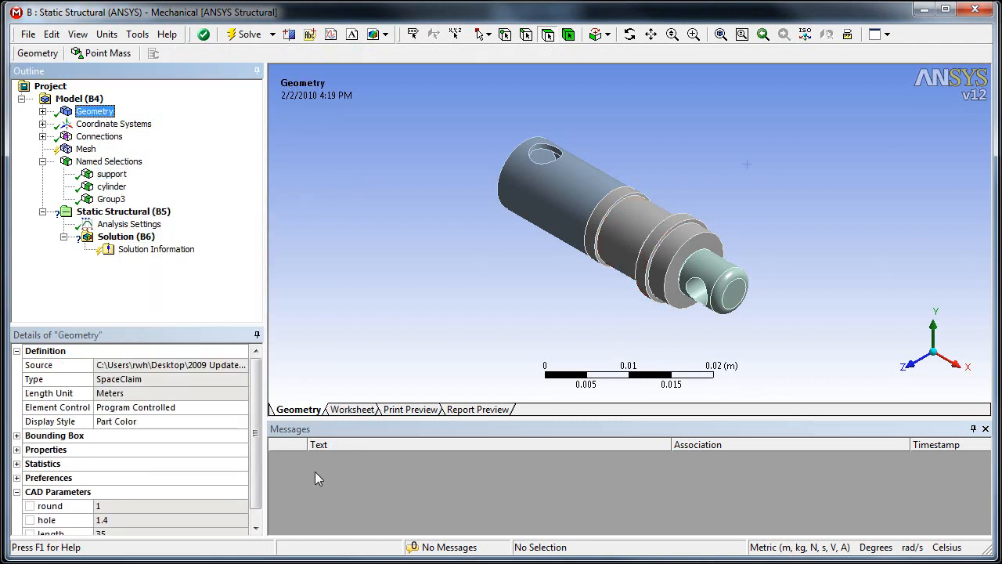
{"action": "left_click_drag", "start_coordinate": [256, 429], "coordinate": [256, 463]}
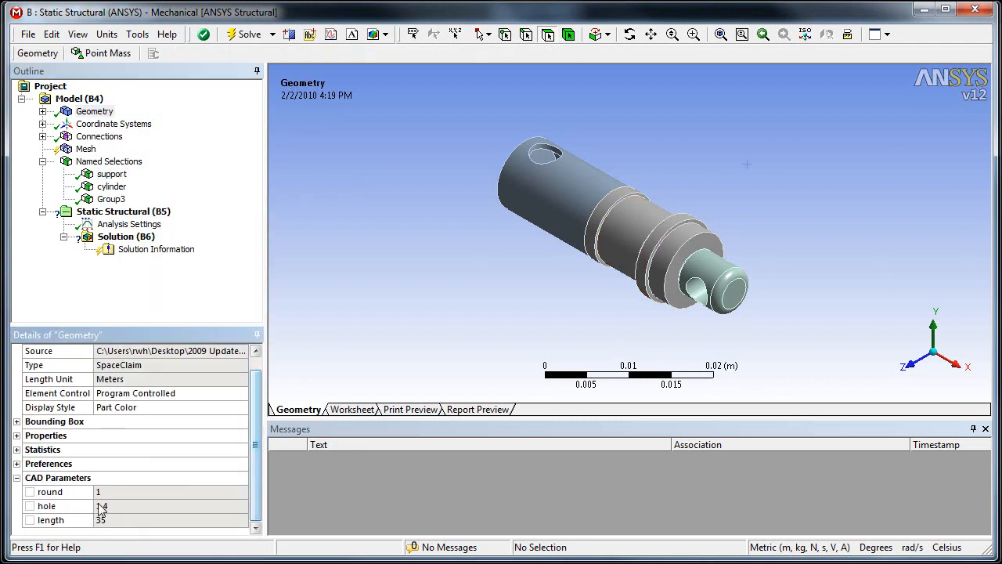
{"action": "left_click", "coordinate": [30, 492]}
{"action": "left_click", "coordinate": [30, 506]}
{"action": "left_click", "coordinate": [29, 520]}
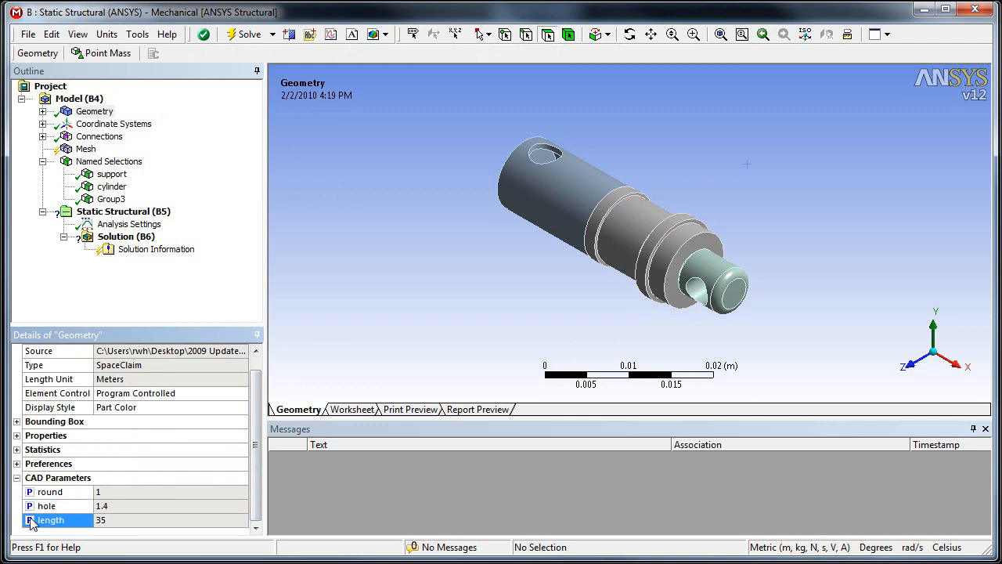
Switch back to Workbench and open the parameter set of the Static Structural system
{"action": "left_click", "coordinate": [381, 562]}
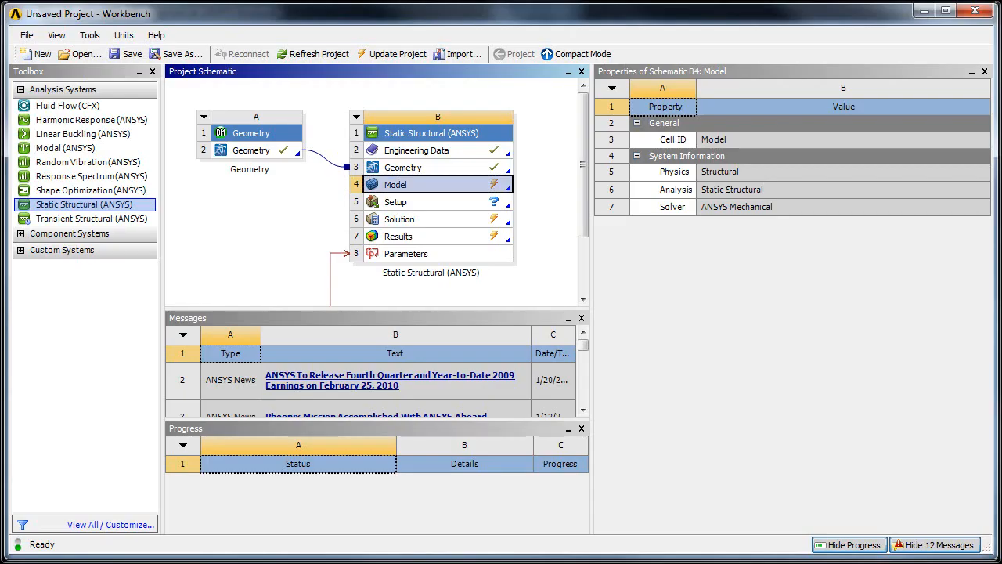
{"action": "left_click", "coordinate": [268, 237]}
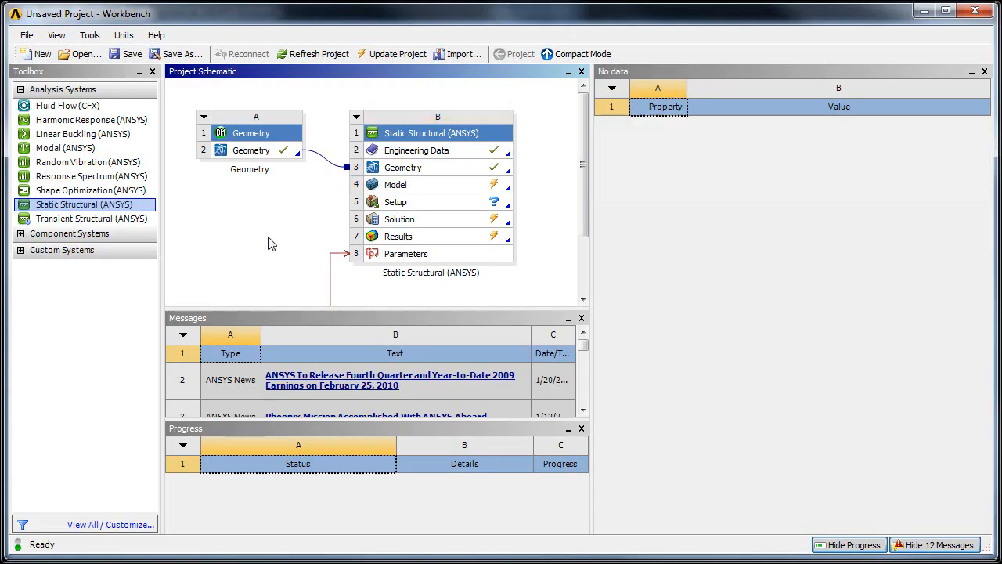
{"action": "double_click", "coordinate": [396, 256]}
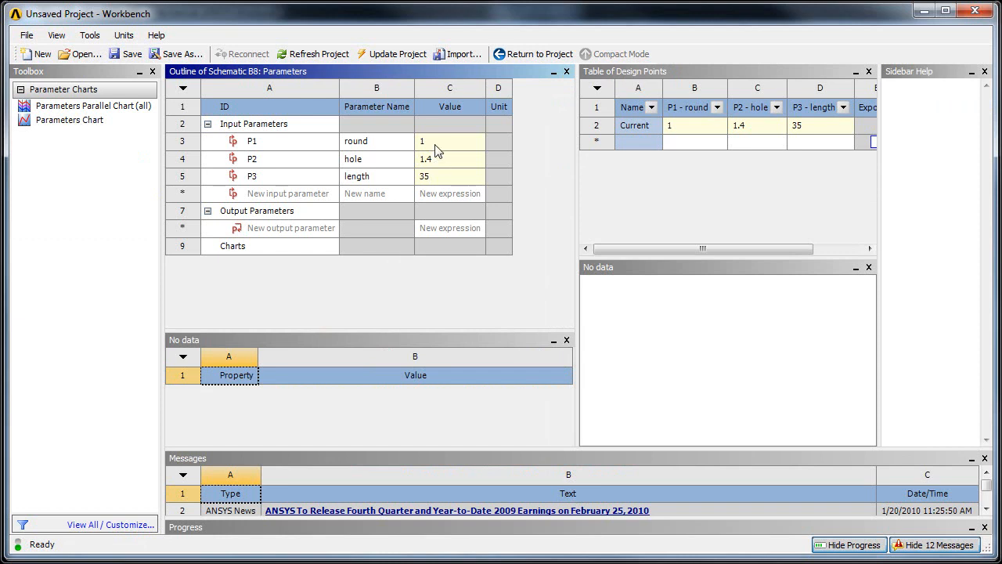
Set the input parameters round to 2, hole to 1 and length to 38, and refresh the project
{"action": "left_click", "coordinate": [436, 145]}
{"action": "left_click", "coordinate": [436, 144]}
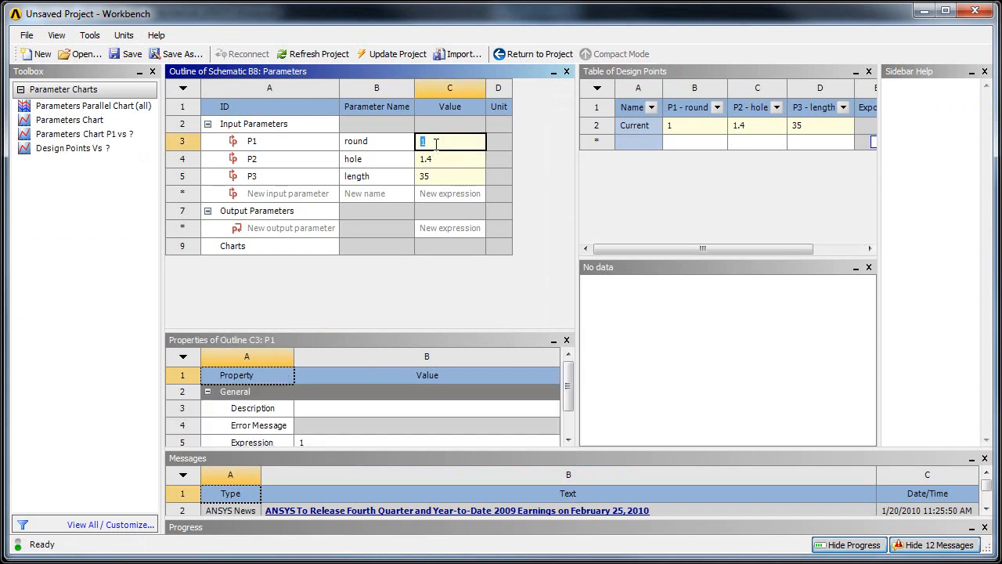
{"action": "type", "text": "2"}
{"action": "left_click", "coordinate": [438, 158]}
{"action": "left_click", "coordinate": [438, 158]}
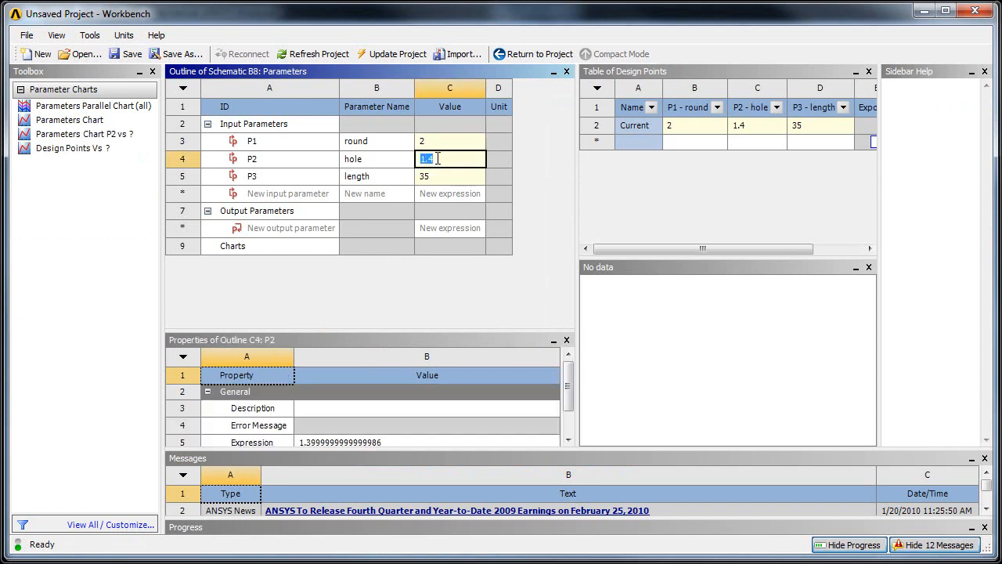
{"action": "left_click", "coordinate": [435, 176]}
{"action": "left_click", "coordinate": [437, 176]}
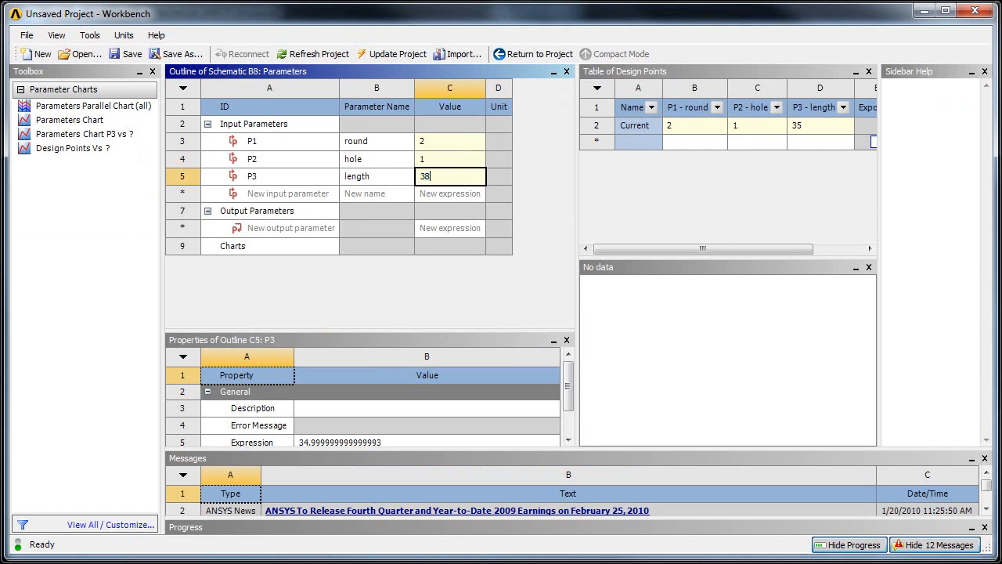
{"action": "left_click", "coordinate": [548, 166]}
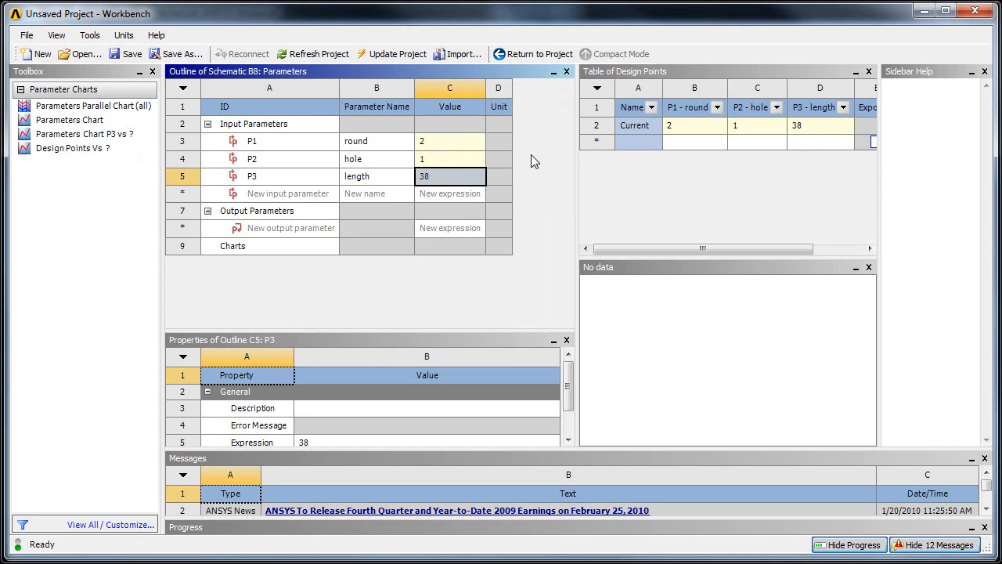
{"action": "left_click", "coordinate": [330, 56]}
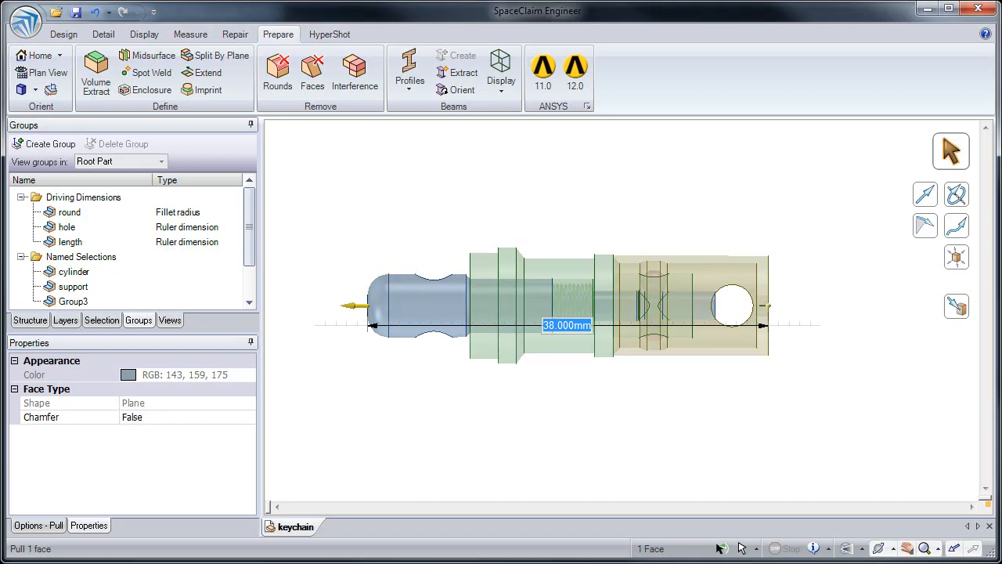
Inspect the updated round, hole and length driving dimensions in SpaceClaim, and check the refreshed model in ANSYS Mechanical
{"action": "left_click", "coordinate": [352, 452]}
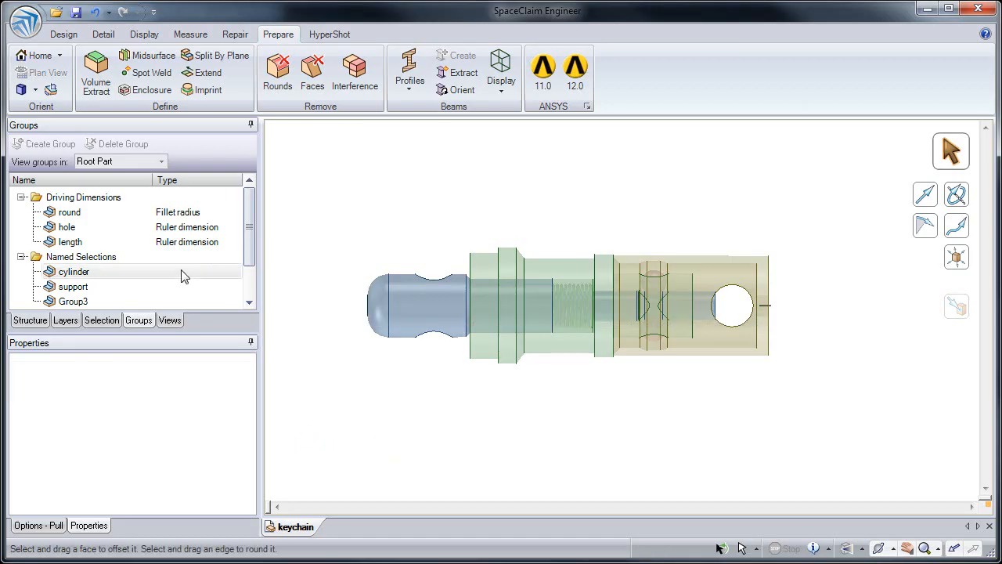
{"action": "left_click", "coordinate": [178, 212]}
{"action": "left_click", "coordinate": [183, 230]}
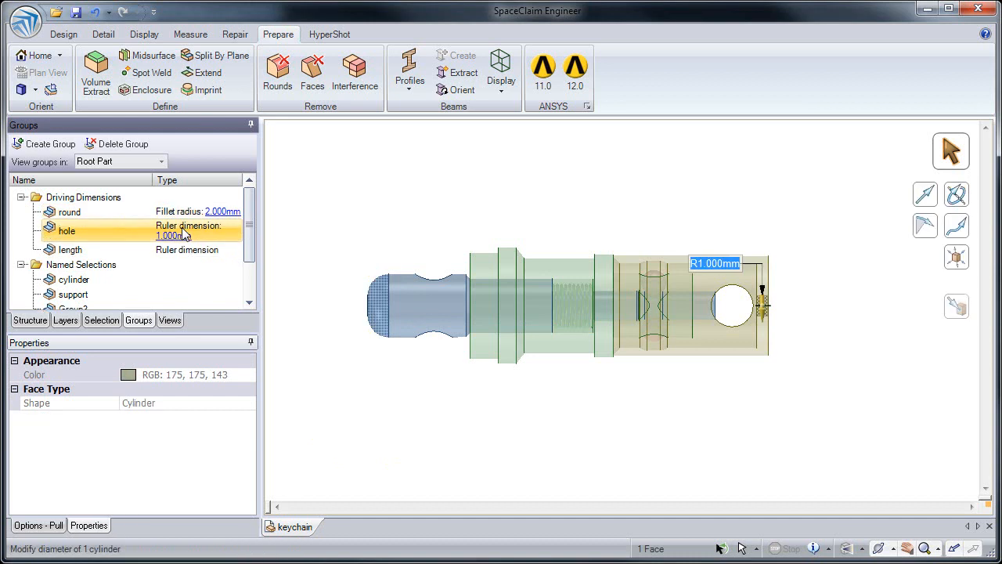
{"action": "left_click", "coordinate": [188, 250]}
{"action": "left_click", "coordinate": [287, 360]}
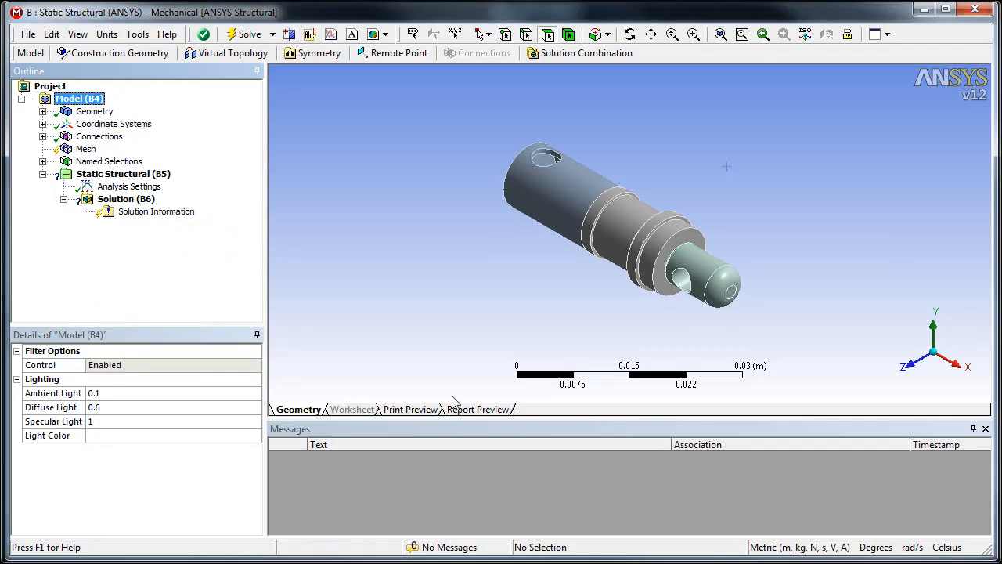
{"action": "left_click_drag", "start_coordinate": [450, 311], "coordinate": [348, 288]}
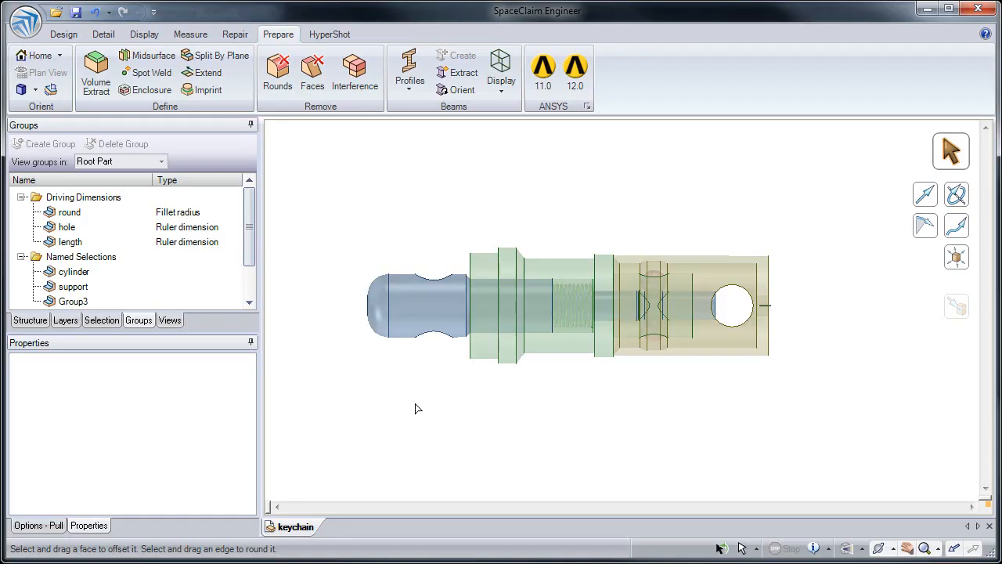
Make the keychain's hidden dimension plane visible in the structure tree and open the detailing tools
{"action": "left_click", "coordinate": [40, 324]}
{"action": "middle_click_drag", "start_coordinate": [368, 193], "coordinate": [405, 197]}
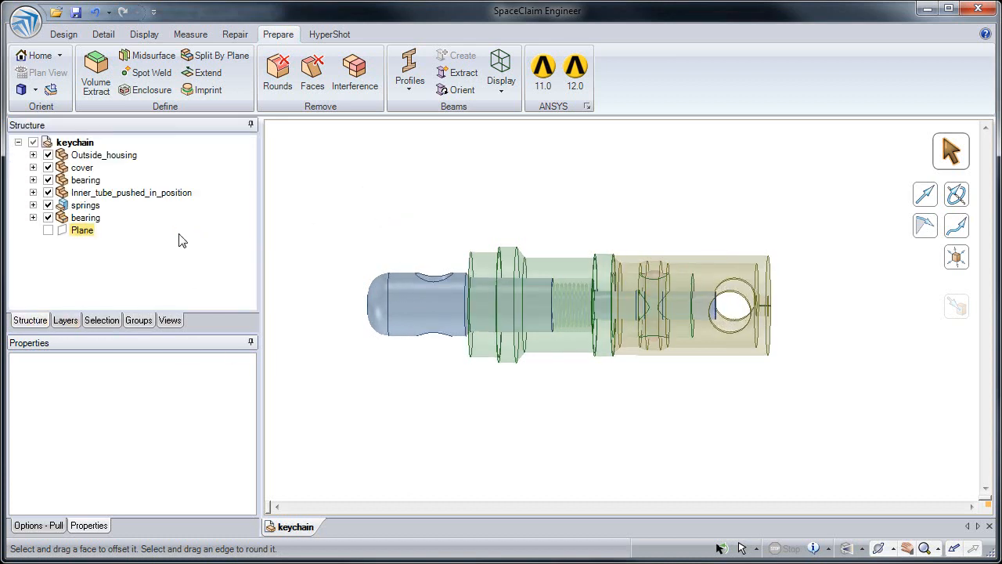
{"action": "left_click", "coordinate": [48, 230]}
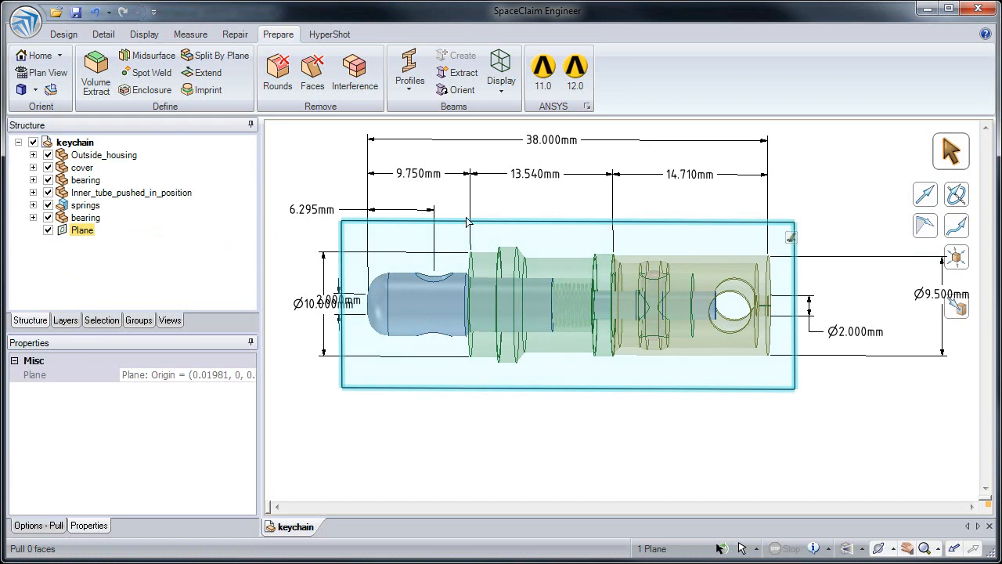
{"action": "middle_click_drag", "start_coordinate": [537, 214], "coordinate": [532, 227]}
{"action": "left_click", "coordinate": [532, 216]}
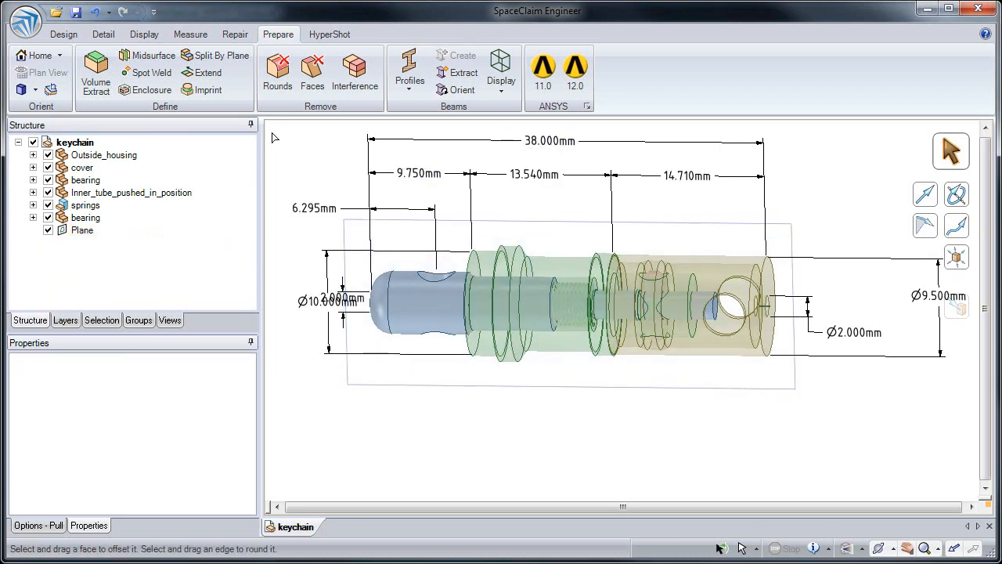
{"action": "left_click", "coordinate": [104, 34]}
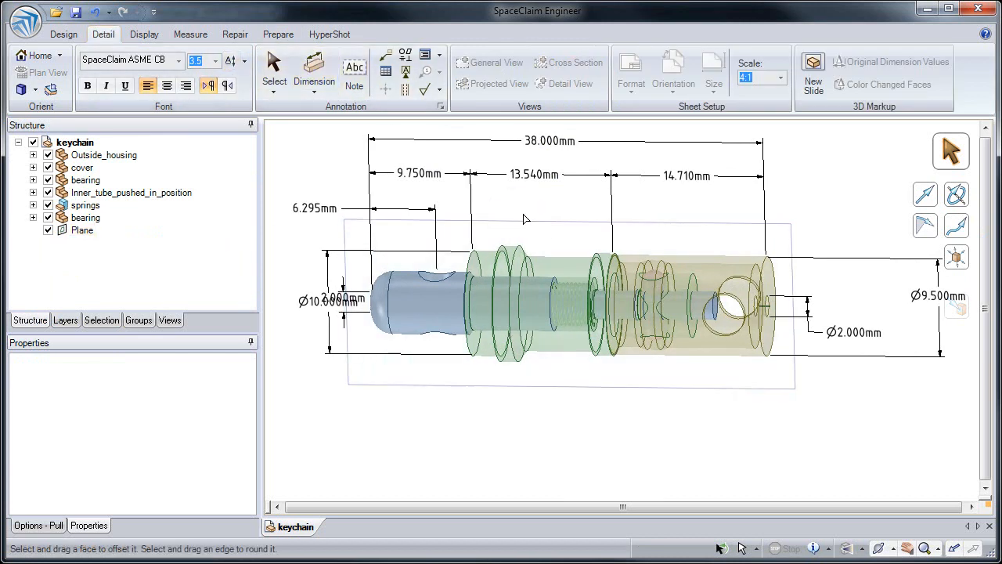
Move the Inner_tube_pushed_in_position component along its axis, setting the overall length dimension to 40 mm
{"action": "left_click", "coordinate": [64, 34]}
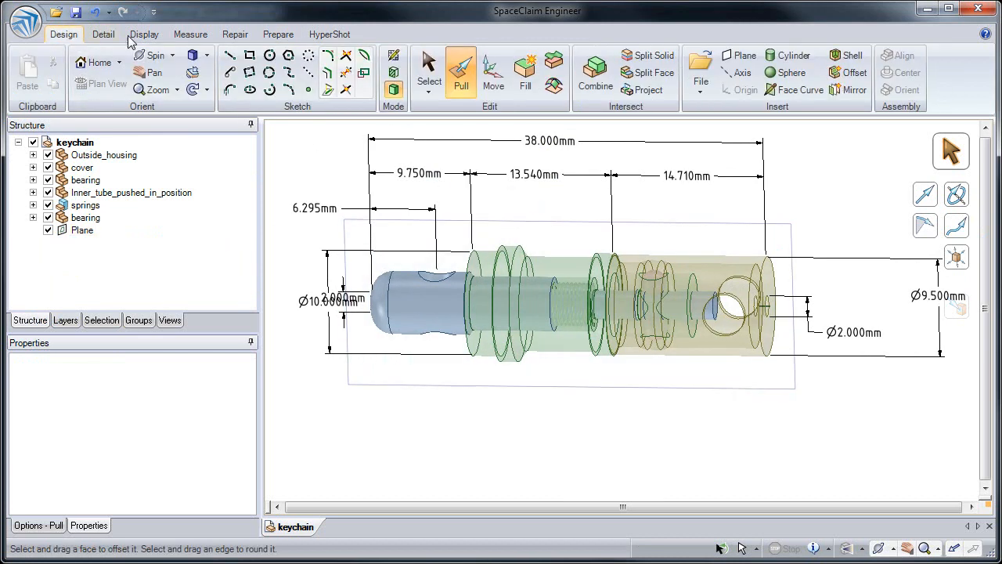
{"action": "left_click", "coordinate": [491, 79]}
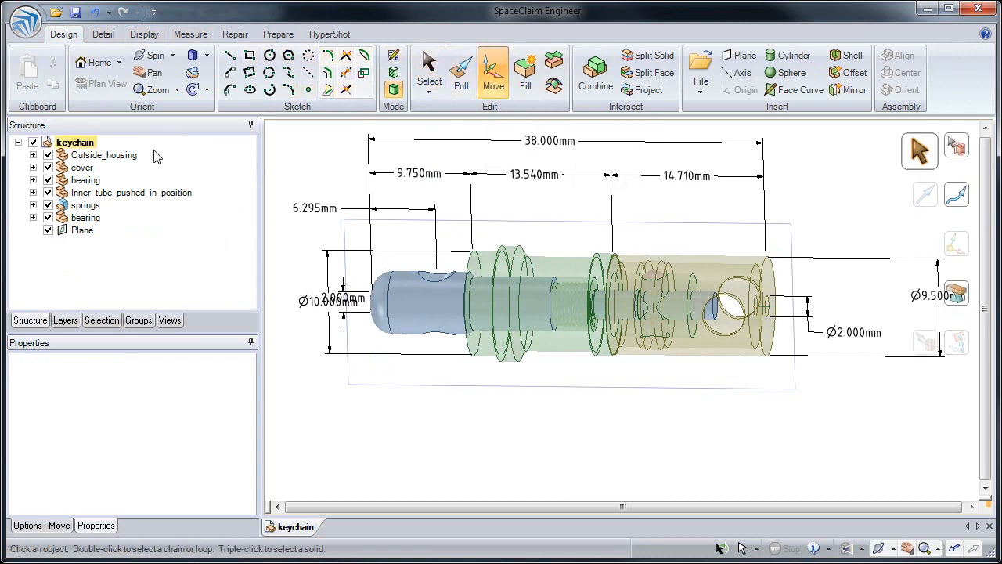
{"action": "left_click", "coordinate": [153, 194]}
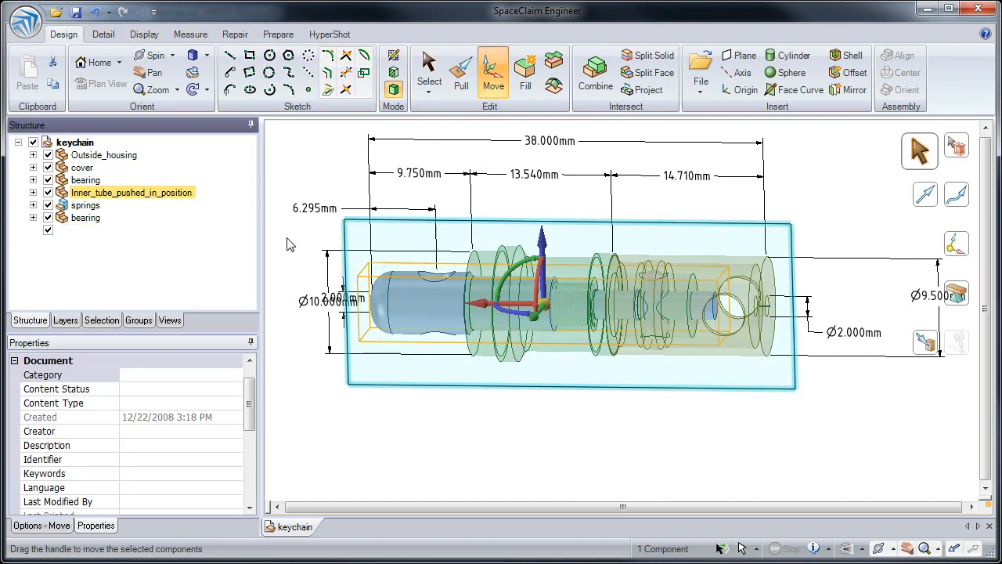
{"action": "mouse_move", "coordinate": [483, 307]}
{"action": "left_mouse_down"}
{"action": "mouse_move", "coordinate": [429, 307]}
{"action": "mouse_move", "coordinate": [534, 307]}
{"action": "mouse_move", "coordinate": [458, 305]}
{"action": "mouse_move", "coordinate": [478, 305]}
{"action": "left_mouse_up"}
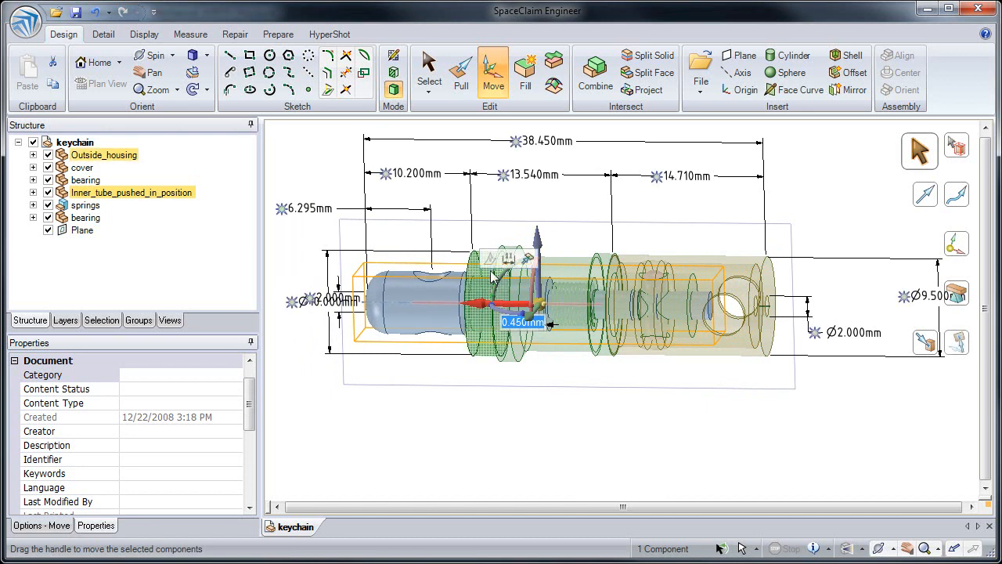
{"action": "left_click", "coordinate": [516, 146]}
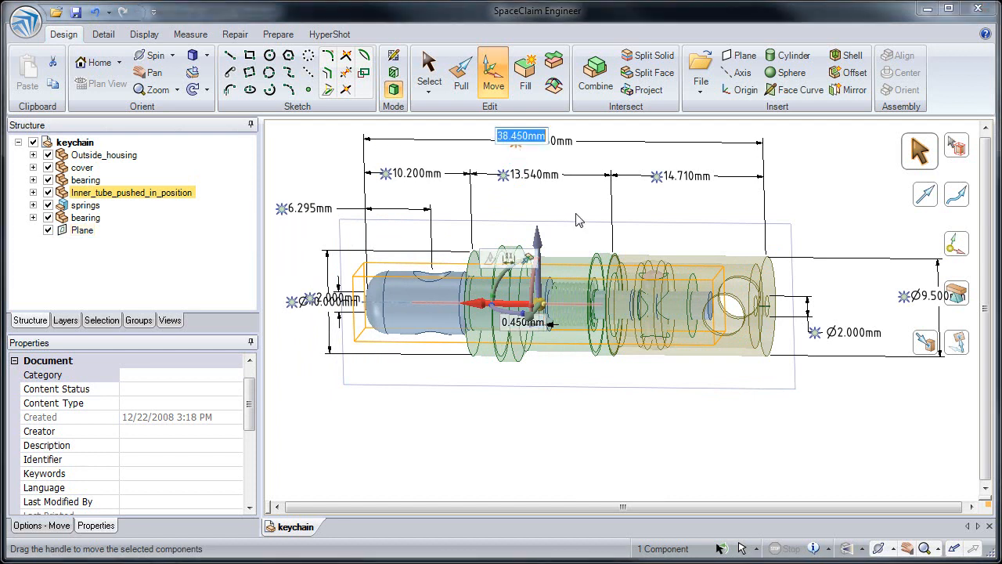
{"action": "type", "text": "40"}
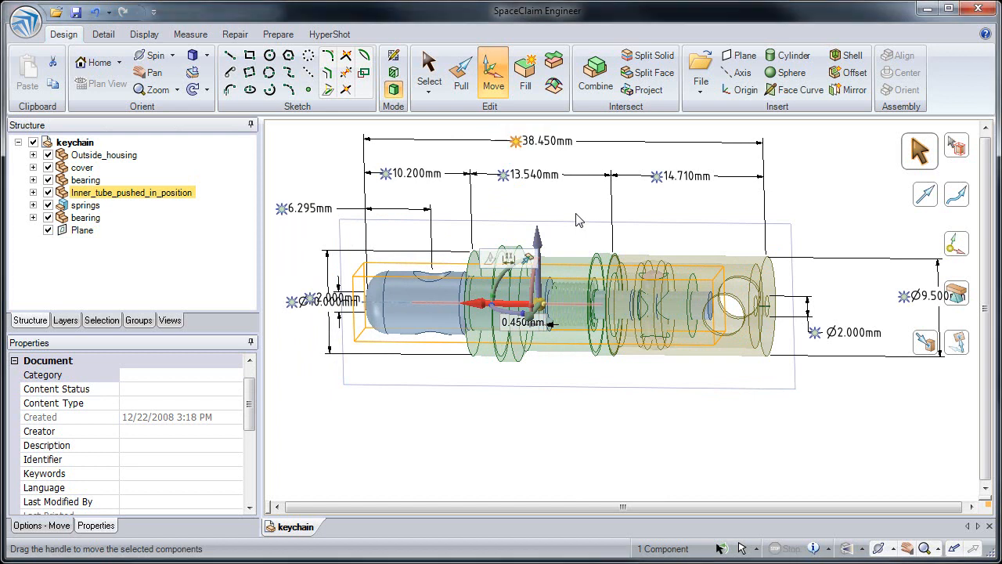
{"action": "key", "text": "Return"}
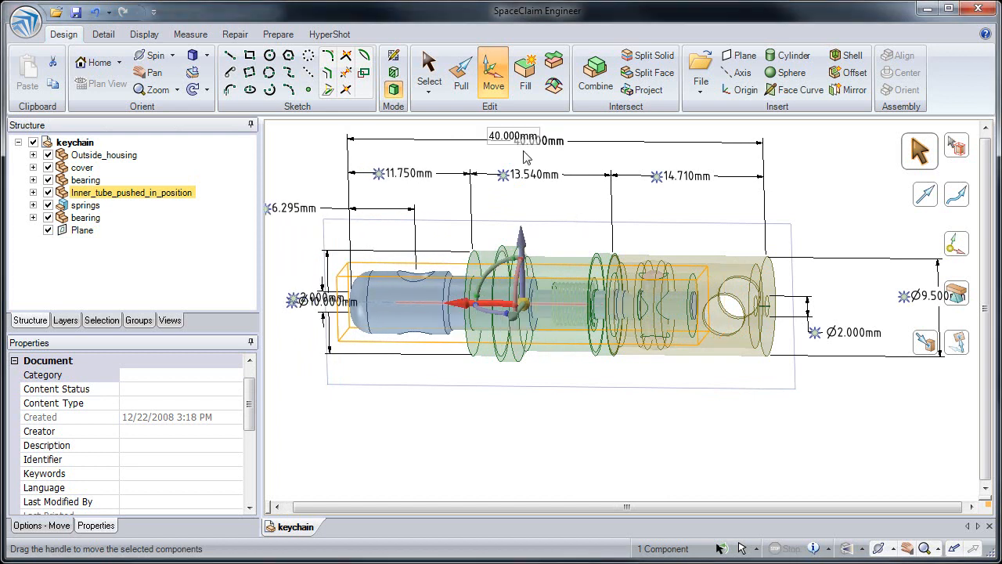
Create a driving dimension group from the component's overall length and name it comp length
{"action": "left_click", "coordinate": [139, 320]}
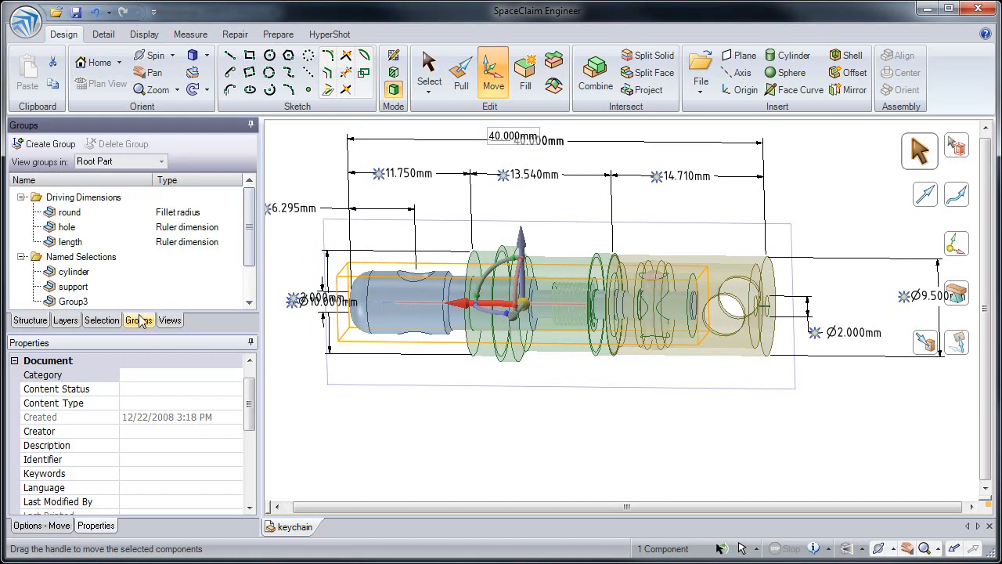
{"action": "left_click", "coordinate": [61, 145]}
{"action": "left_click", "coordinate": [73, 256]}
{"action": "left_click", "coordinate": [77, 259]}
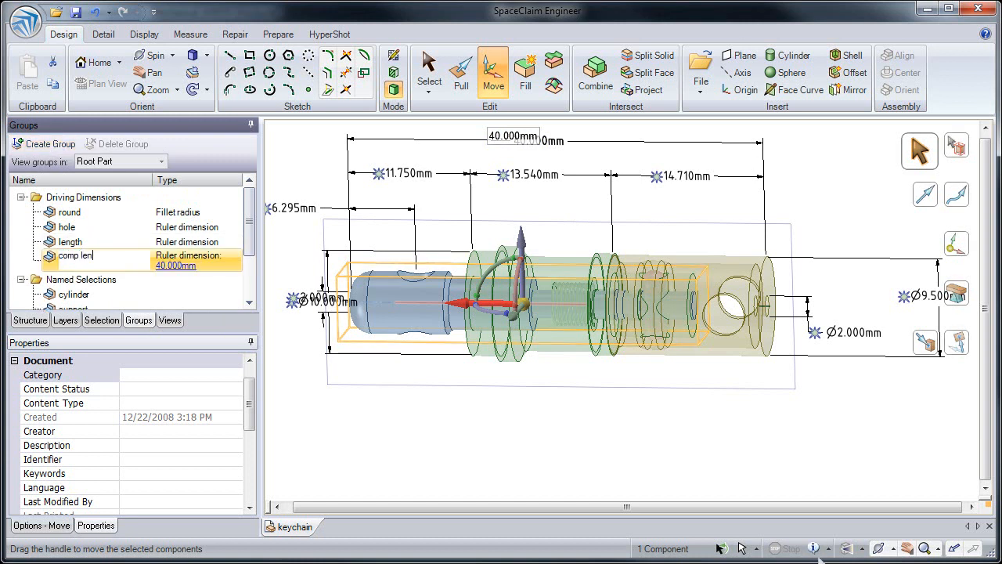
{"action": "type", "text": "comp length"}
{"action": "key", "text": "Return"}
Switch to ANSYS Mechanical, refresh the Geometry from the SpaceClaim model and show its CAD parameters
{"action": "left_click", "coordinate": [345, 432]}
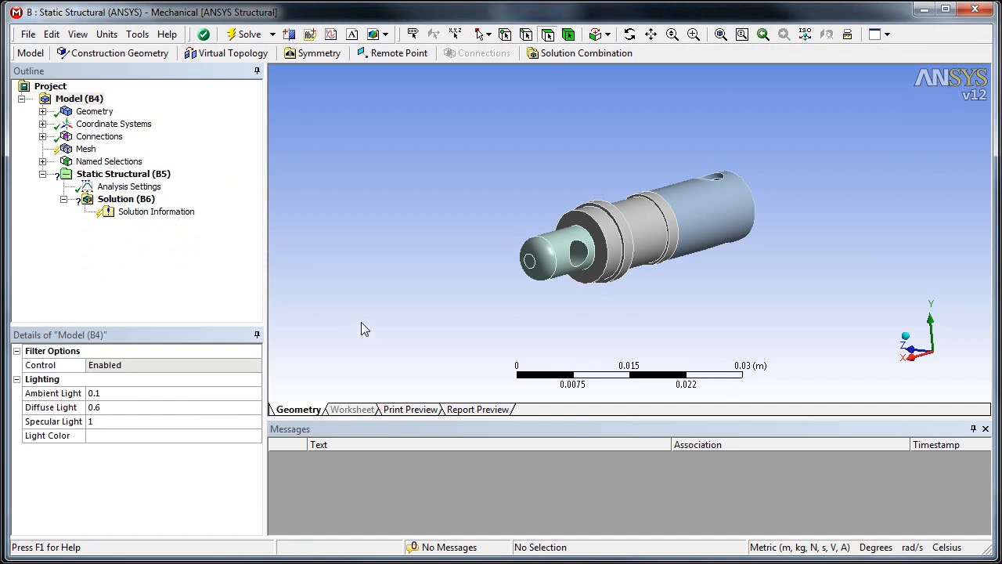
{"action": "left_click", "coordinate": [97, 112]}
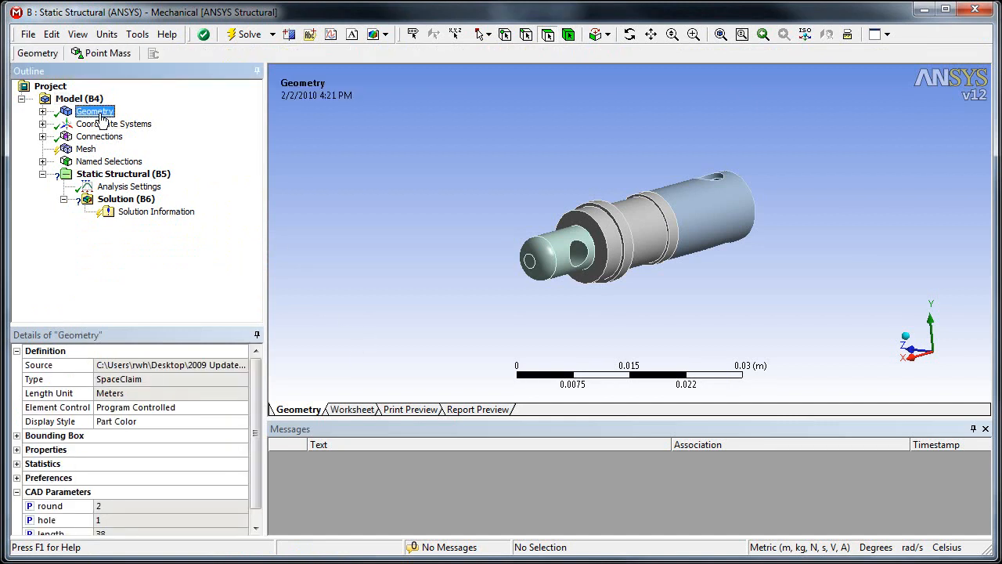
{"action": "right_click", "coordinate": [101, 119]}
{"action": "left_click", "coordinate": [142, 160]}
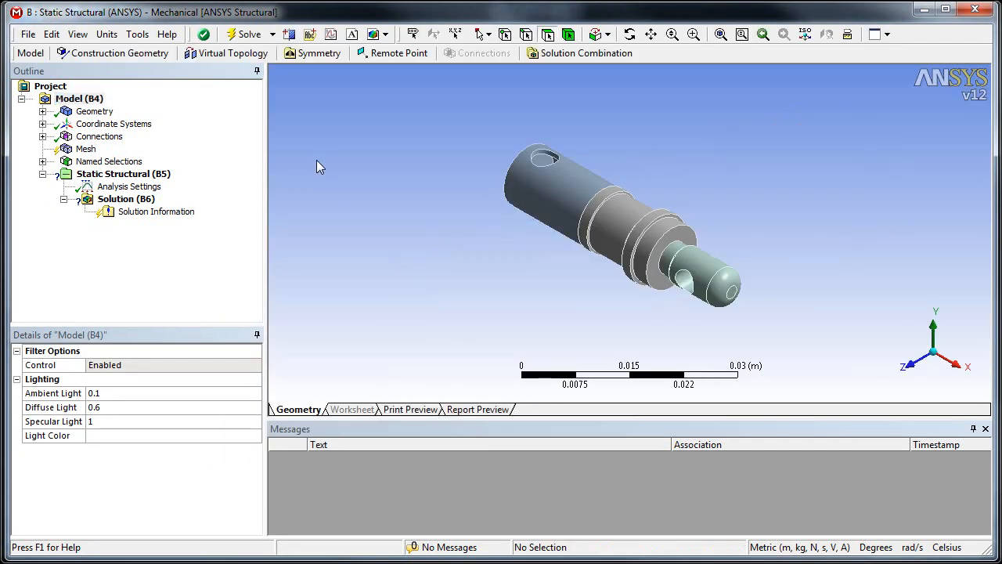
{"action": "left_click", "coordinate": [104, 114]}
{"action": "left_click_drag", "start_coordinate": [256, 434], "coordinate": [258, 471]}
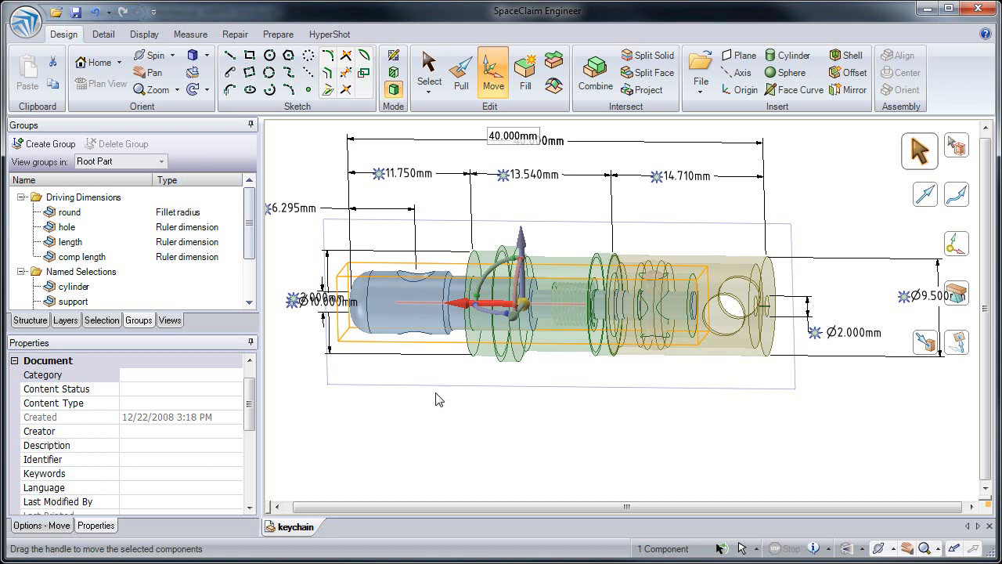
Return to SpaceClaim and inspect the length and comp length driving dimensions on the keychain
{"action": "left_click", "coordinate": [430, 399]}
{"action": "middle_click_drag", "start_coordinate": [425, 398], "coordinate": [464, 381]}
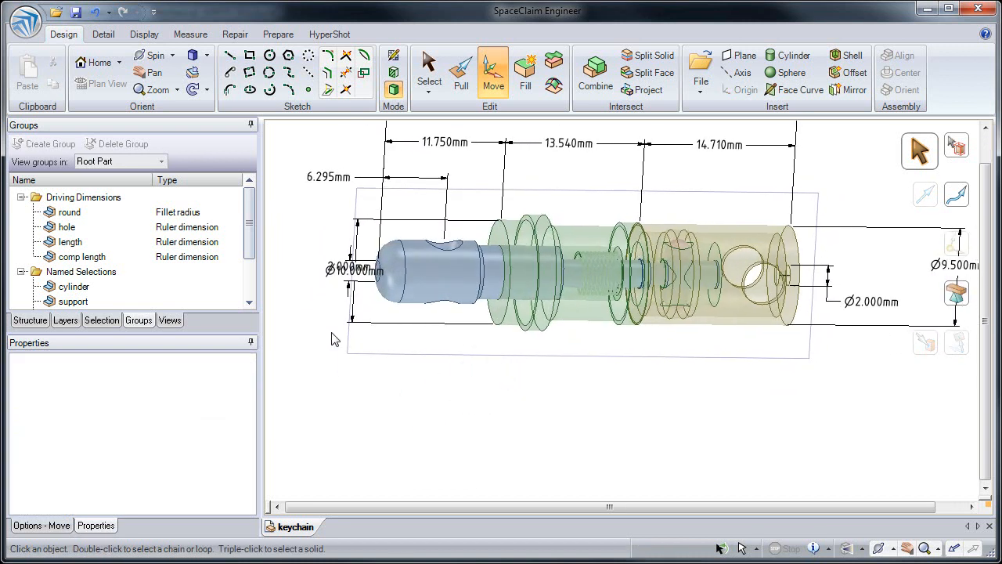
{"action": "left_click", "coordinate": [94, 242]}
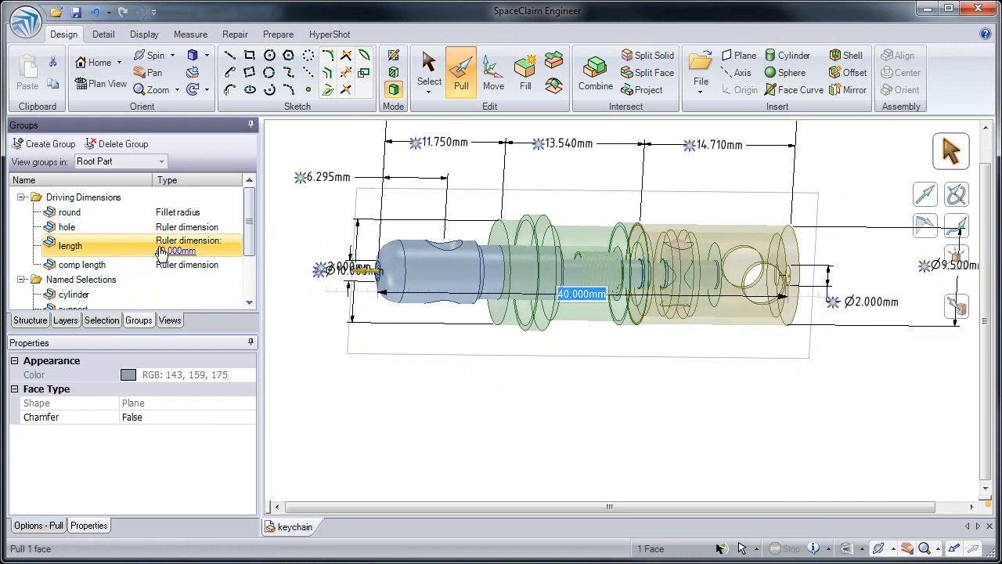
{"action": "left_click_drag", "start_coordinate": [401, 399], "coordinate": [458, 412]}
{"action": "left_click", "coordinate": [83, 265]}
{"action": "key", "text": "Escape"}
{"action": "key", "text": "Escape"}
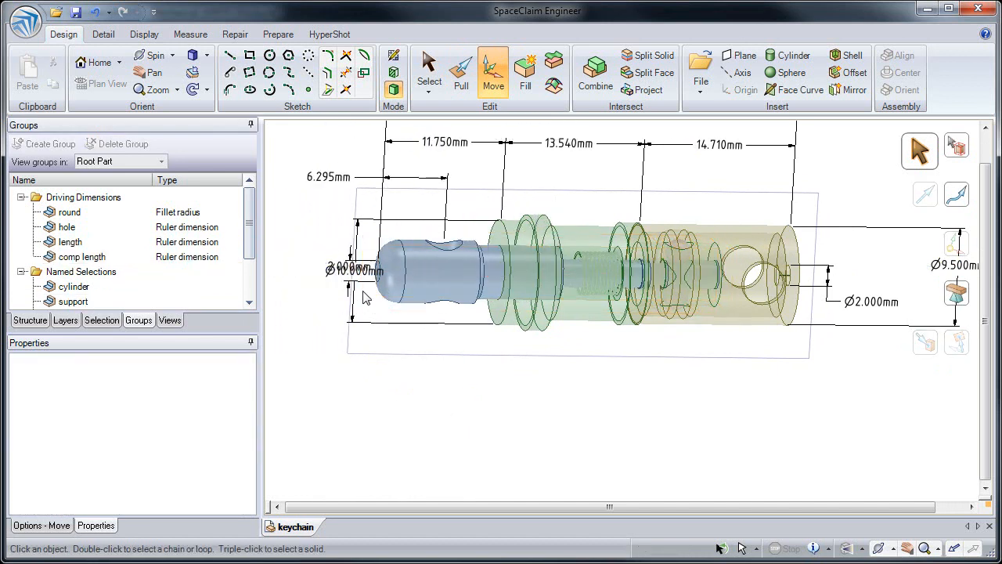
Open the Truss_system design from the beams folder
{"action": "key", "text": "s"}
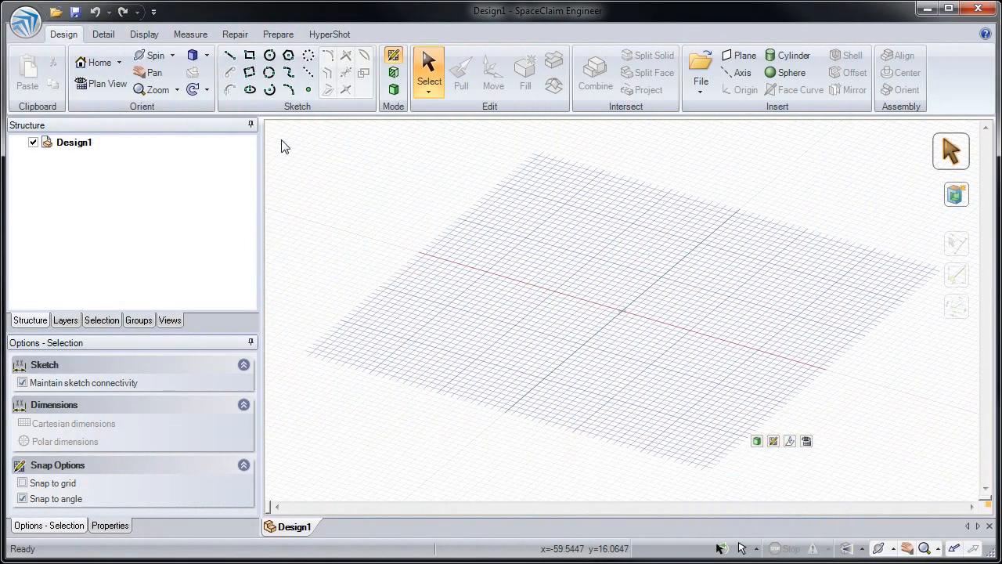
{"action": "left_click", "coordinate": [60, 17]}
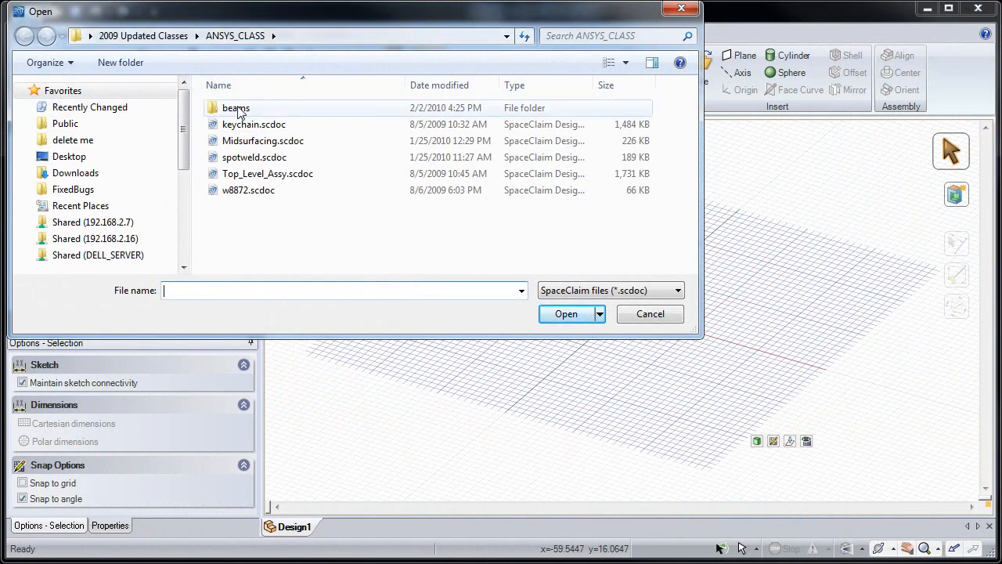
{"action": "double_click", "coordinate": [237, 110]}
{"action": "double_click", "coordinate": [259, 125]}
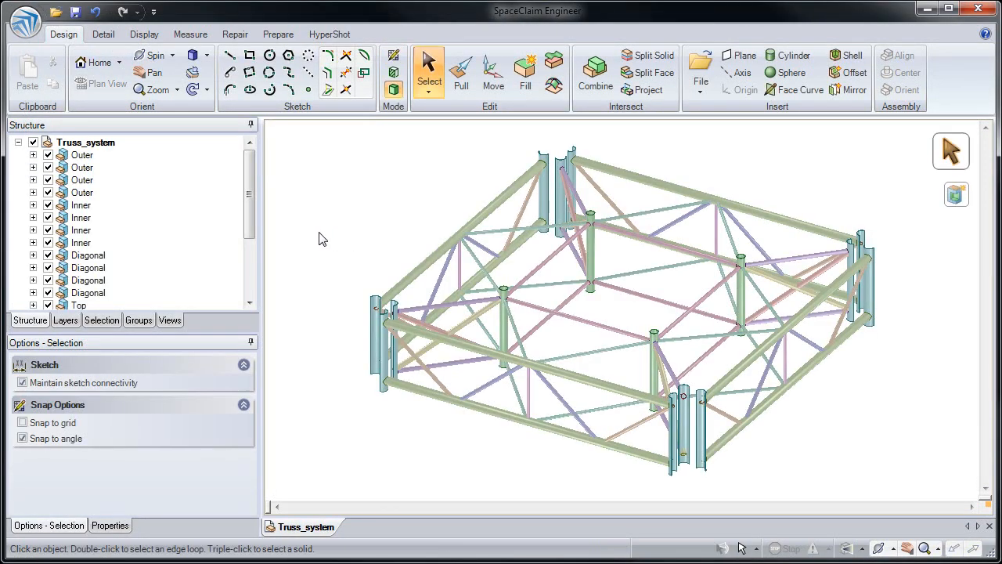
Examine the solids inside the first Outer component of the truss, including vert18, low24, Inner22 and Outer22
{"action": "left_click", "coordinate": [33, 154]}
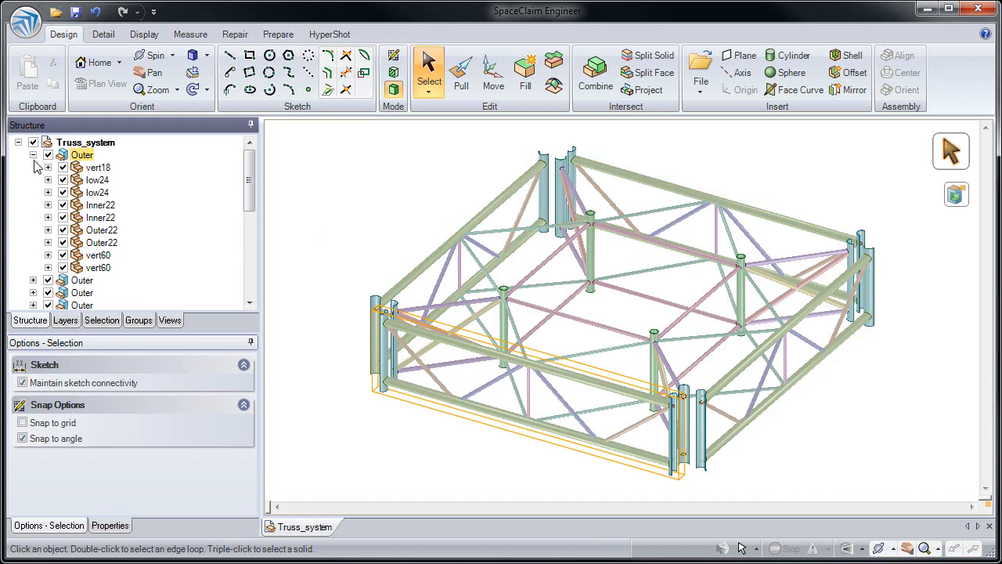
{"action": "left_click", "coordinate": [48, 166]}
{"action": "left_click", "coordinate": [48, 192]}
{"action": "left_click", "coordinate": [48, 242]}
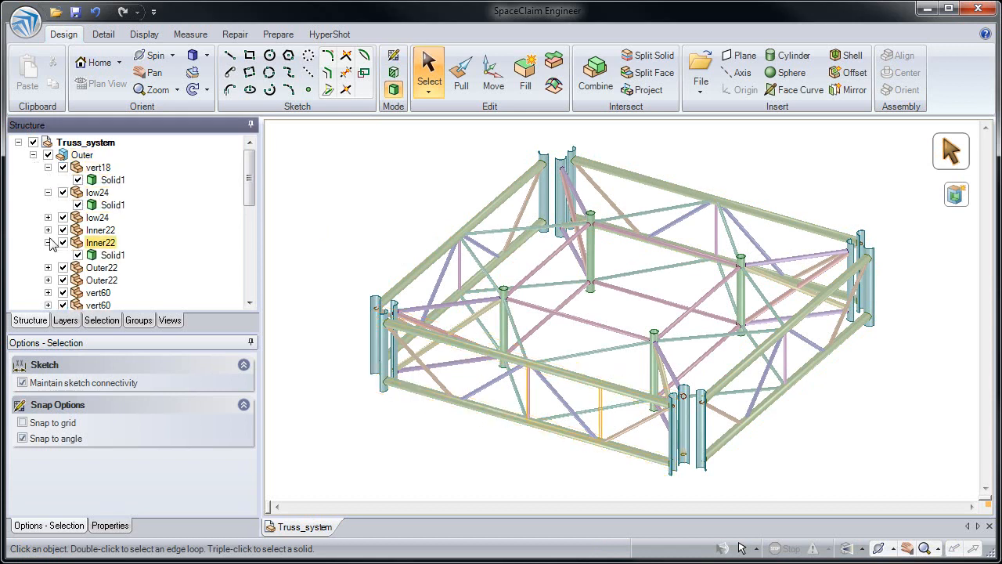
{"action": "left_click", "coordinate": [48, 280]}
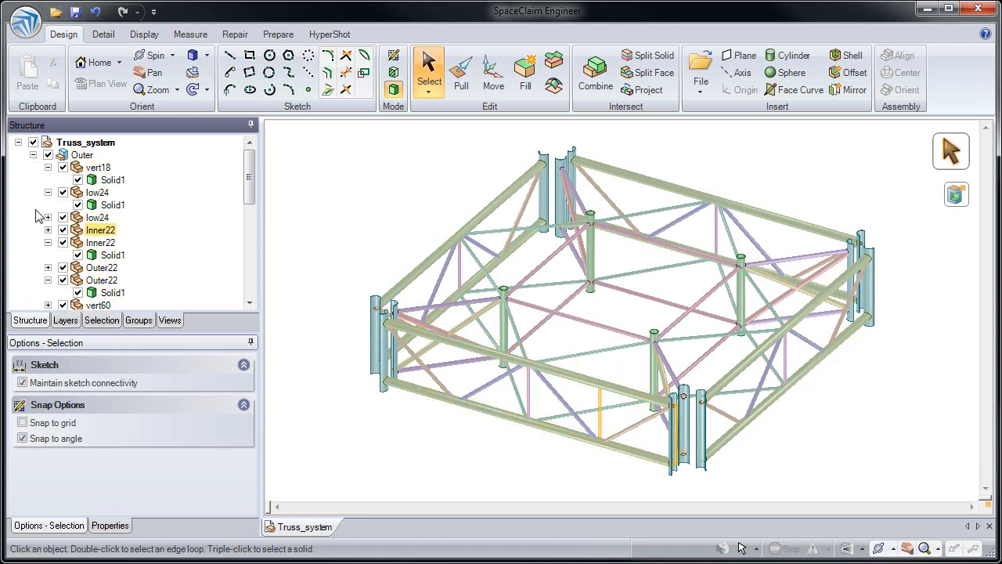
{"action": "left_click", "coordinate": [19, 143]}
{"action": "left_click", "coordinate": [19, 142]}
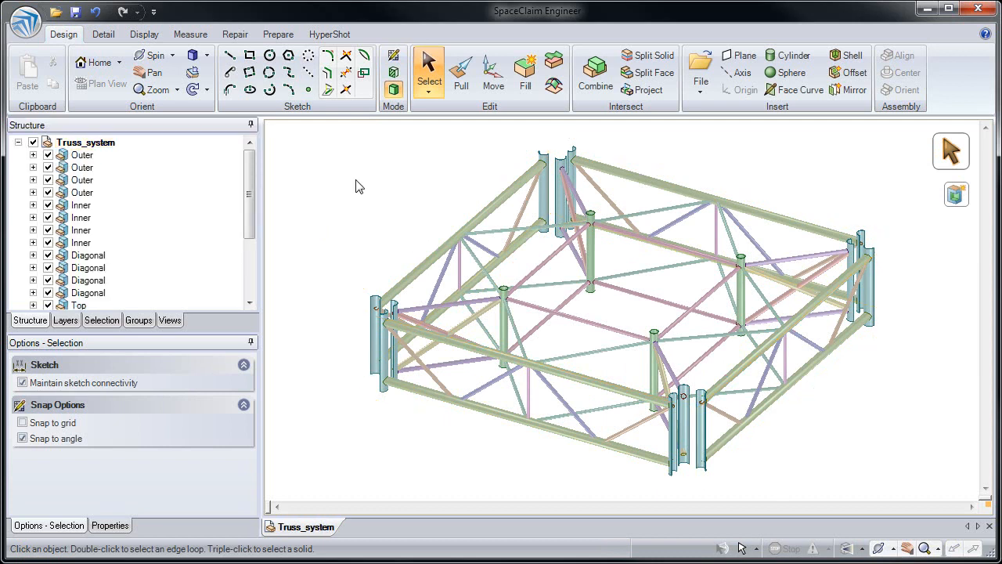
Extract beams from the brown diagonal brace, the inner vertical post and the rear lower green tube at the truss's near corner
{"action": "left_click", "coordinate": [282, 35]}
{"action": "scroll", "coordinate": [365, 224], "scroll_direction": "up", "scroll_amount": 8}
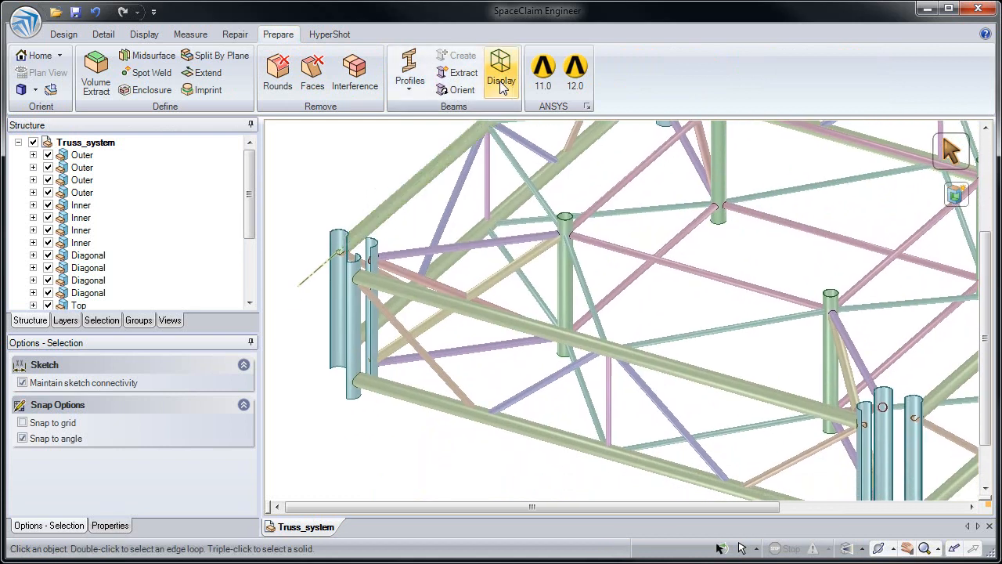
{"action": "left_click", "coordinate": [459, 72]}
{"action": "scroll", "coordinate": [336, 345], "scroll_direction": "up", "scroll_amount": 6}
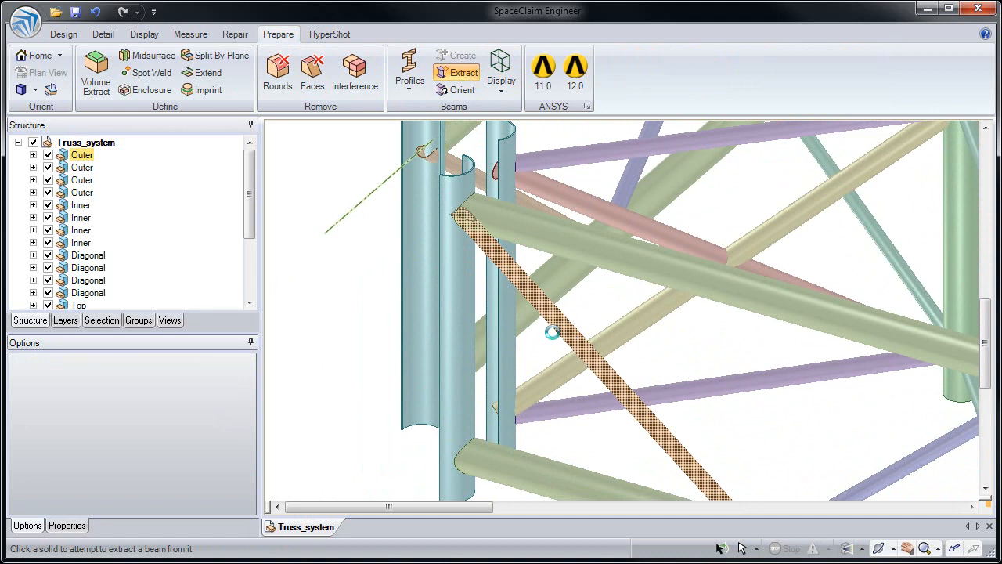
{"action": "left_click", "coordinate": [511, 338]}
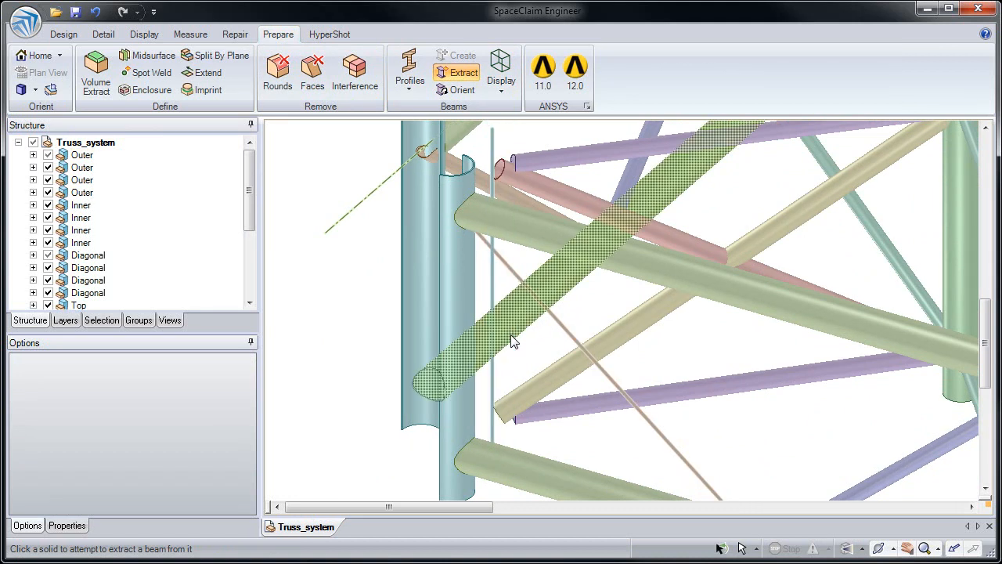
{"action": "left_click", "coordinate": [514, 329]}
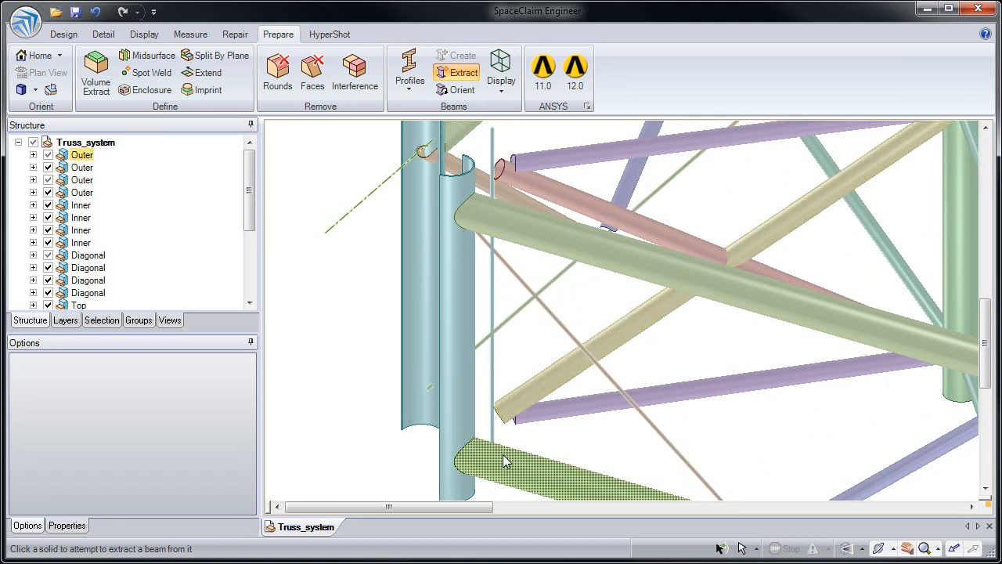
Extract beams from the front lower green tube, the lower purple tube and the two remaining vertical posts at the same corner
{"action": "left_click", "coordinate": [506, 461]}
{"action": "left_click", "coordinate": [538, 423]}
{"action": "left_click", "coordinate": [471, 389]}
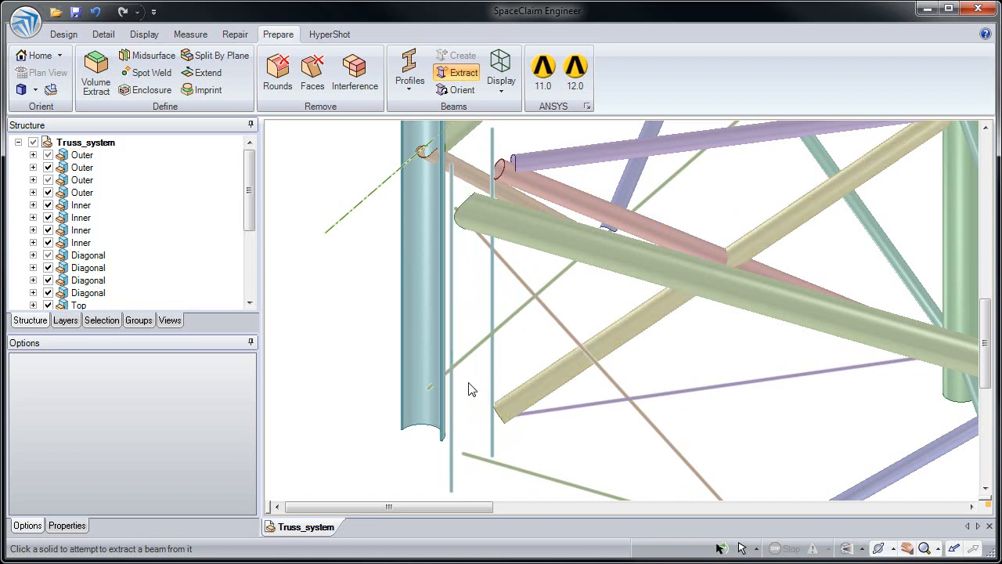
{"action": "left_click", "coordinate": [433, 366]}
Display the extracted beams as Solid Beams, and return the display to Wire Beams
{"action": "scroll", "coordinate": [429, 329], "scroll_direction": "down", "scroll_amount": 3}
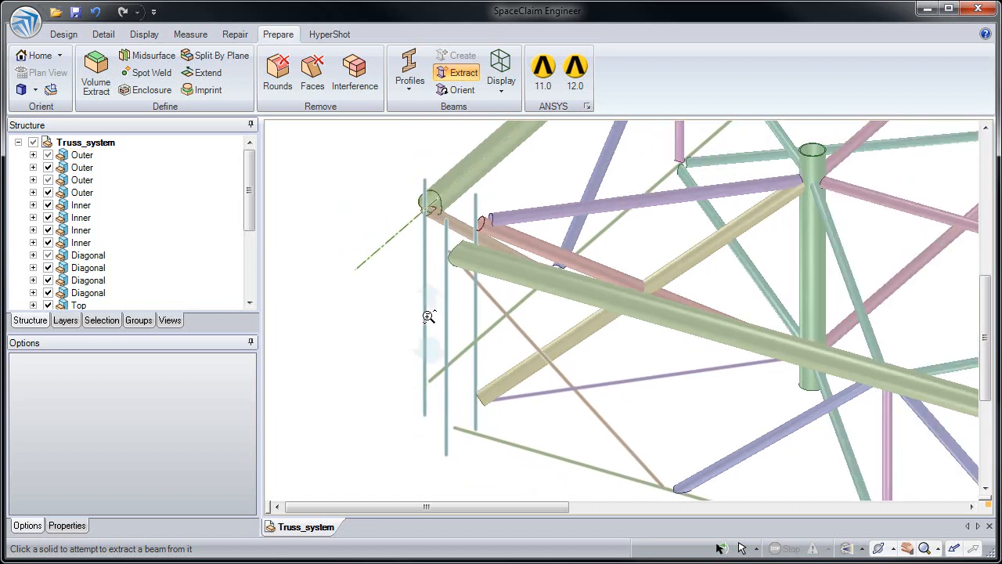
{"action": "scroll", "coordinate": [427, 285], "scroll_direction": "down", "scroll_amount": 3}
{"action": "scroll", "coordinate": [375, 251], "scroll_direction": "down", "scroll_amount": 3}
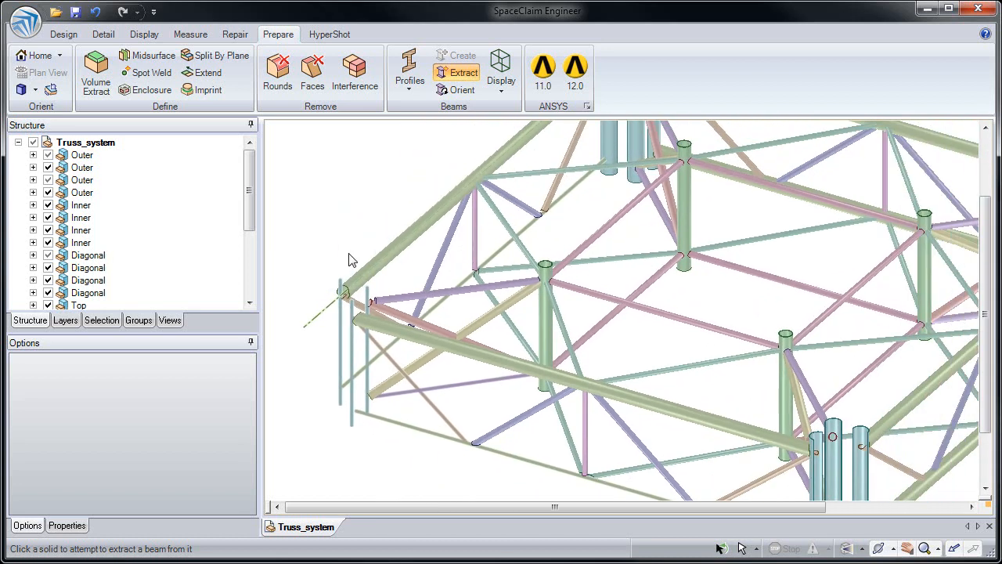
{"action": "left_click", "coordinate": [501, 83]}
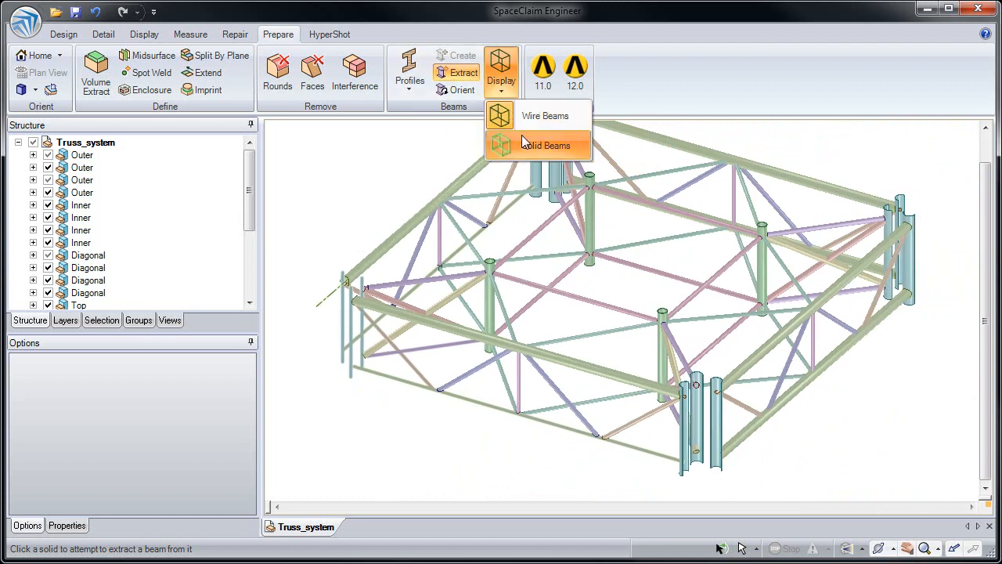
{"action": "left_click", "coordinate": [524, 140]}
{"action": "left_click", "coordinate": [500, 80]}
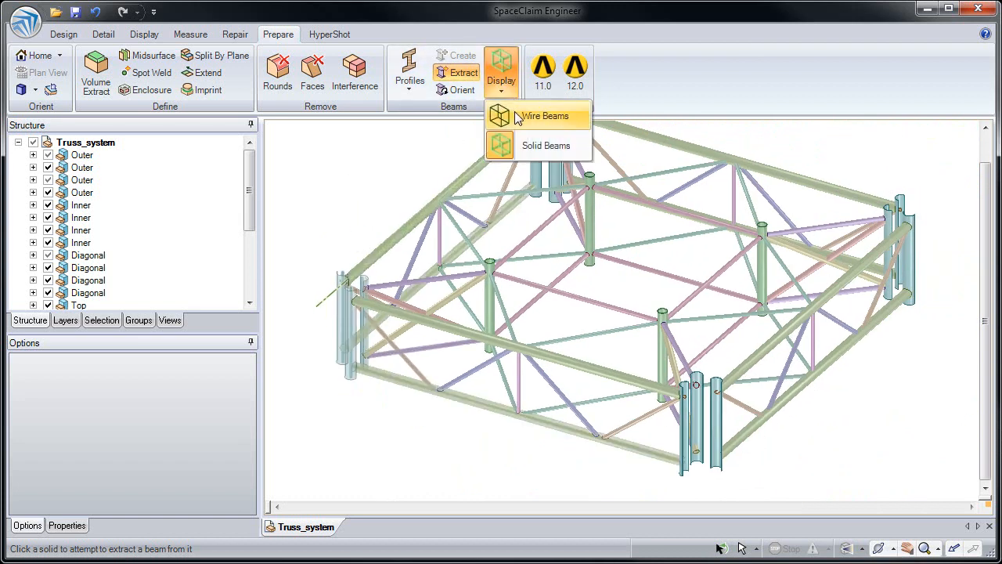
{"action": "left_click", "coordinate": [519, 117]}
Expand the Beams folder in the structure tree and review the extracted beams with their profiles
{"action": "scroll", "coordinate": [255, 200], "scroll_direction": "down", "scroll_amount": 4}
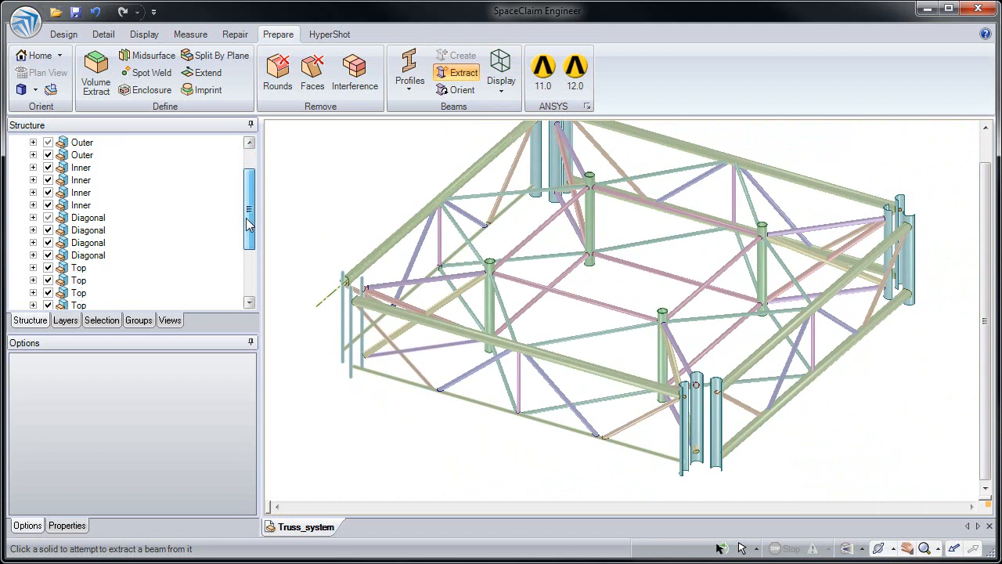
{"action": "left_click", "coordinate": [33, 280]}
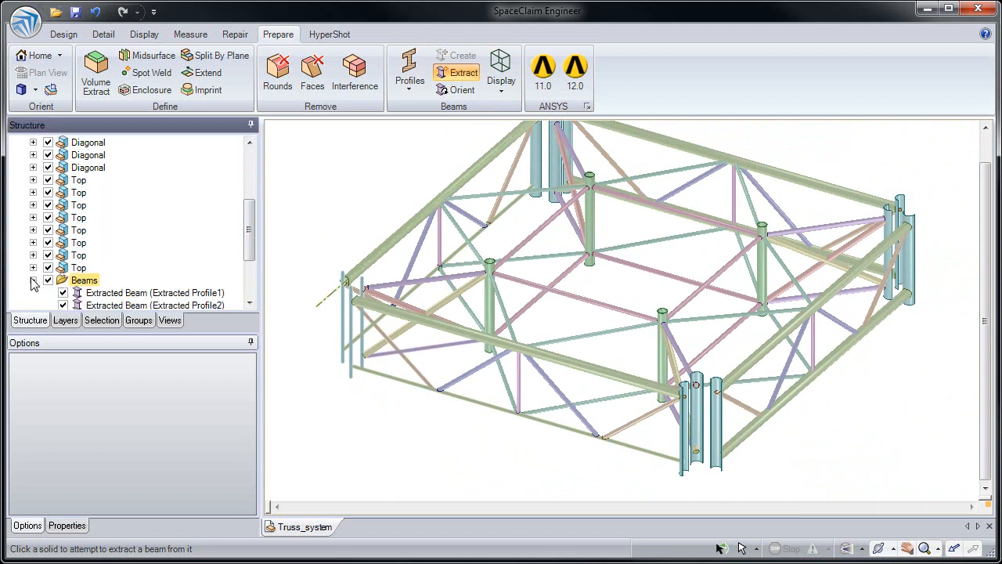
{"action": "left_click_drag", "start_coordinate": [251, 234], "coordinate": [247, 271]}
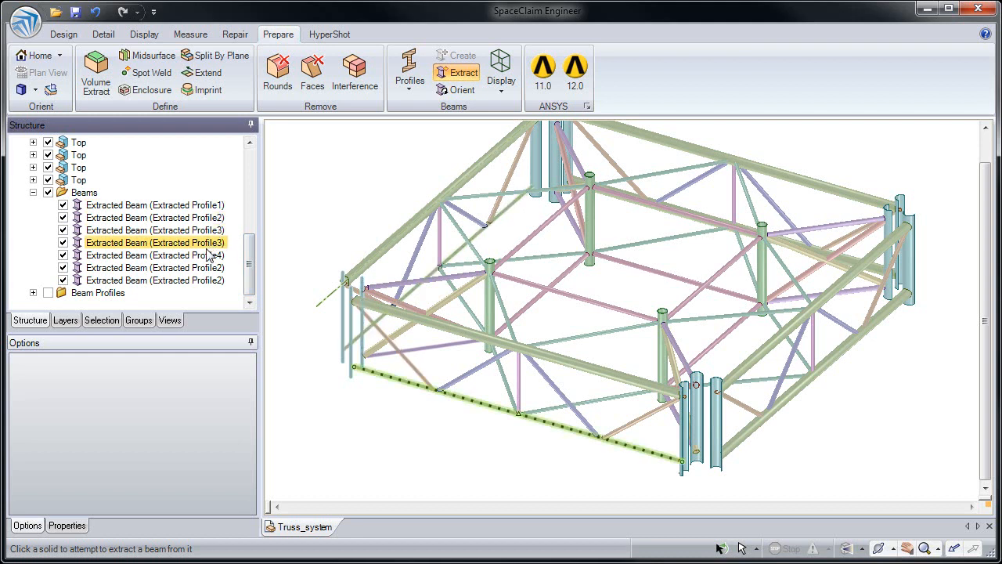
List the extracted beam profiles in the structure tree, and extract beams from all remaining solid members of the truss at once
{"action": "left_click", "coordinate": [33, 292]}
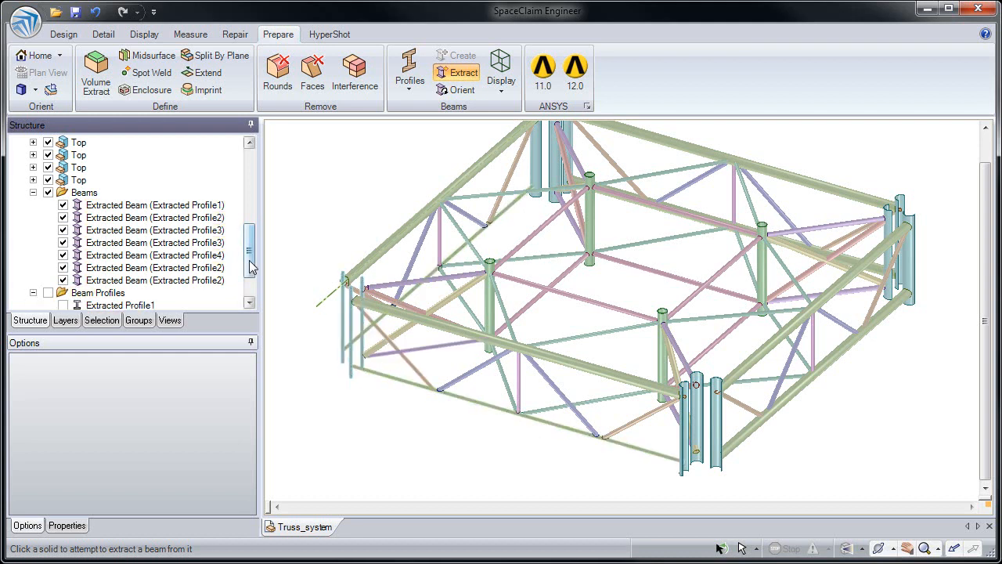
{"action": "left_click_drag", "start_coordinate": [251, 266], "coordinate": [250, 282]}
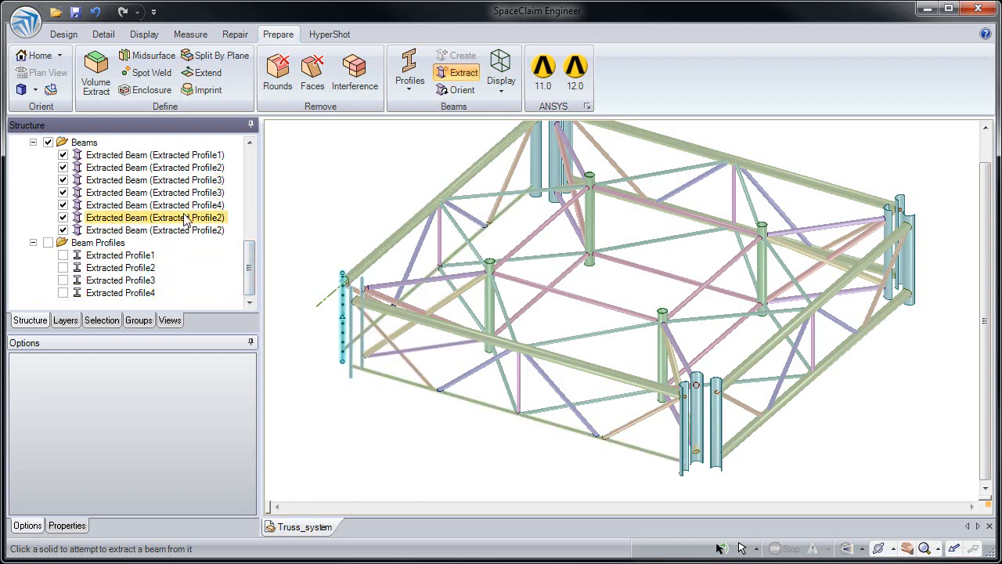
{"action": "scroll", "coordinate": [324, 266], "scroll_direction": "down", "scroll_amount": 2}
{"action": "middle_click_drag", "start_coordinate": [327, 256], "coordinate": [330, 243], "text": "ctrl"}
{"action": "middle_click_drag", "start_coordinate": [330, 243], "coordinate": [348, 267], "text": "shift"}
{"action": "left_click_drag", "start_coordinate": [298, 127], "coordinate": [887, 487]}
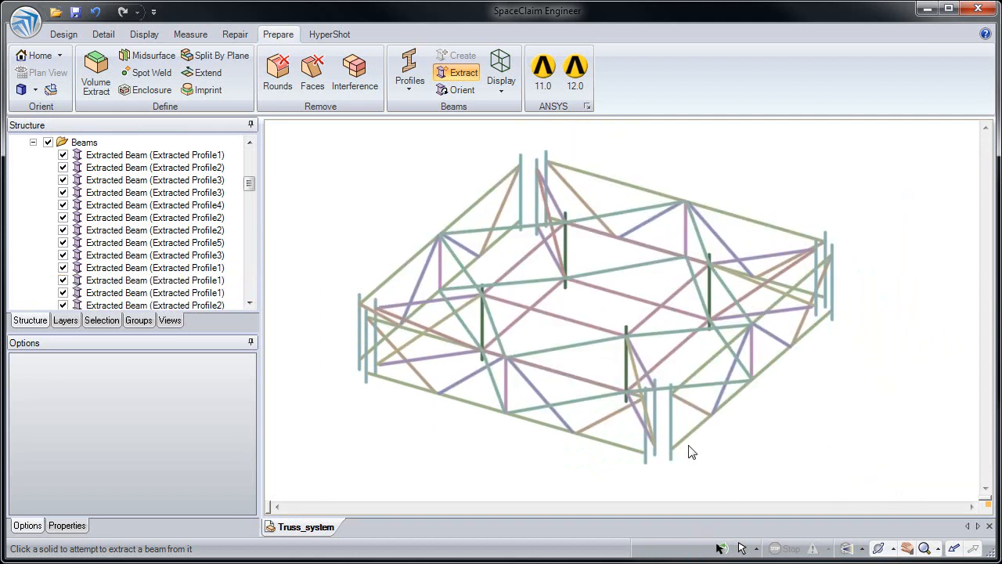
Show the whole truss's beams as Solid Beams, and return them to Wire Beams
{"action": "left_click", "coordinate": [498, 89]}
{"action": "left_click", "coordinate": [521, 147]}
{"action": "left_click", "coordinate": [501, 89]}
{"action": "left_click", "coordinate": [519, 110]}
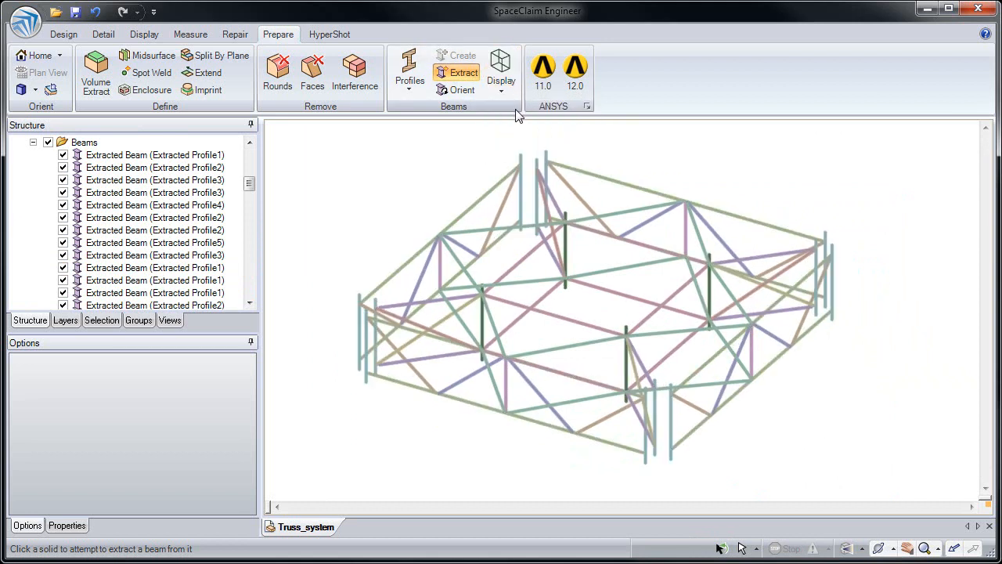
{"action": "middle_click_drag", "start_coordinate": [548, 230], "coordinate": [559, 222]}
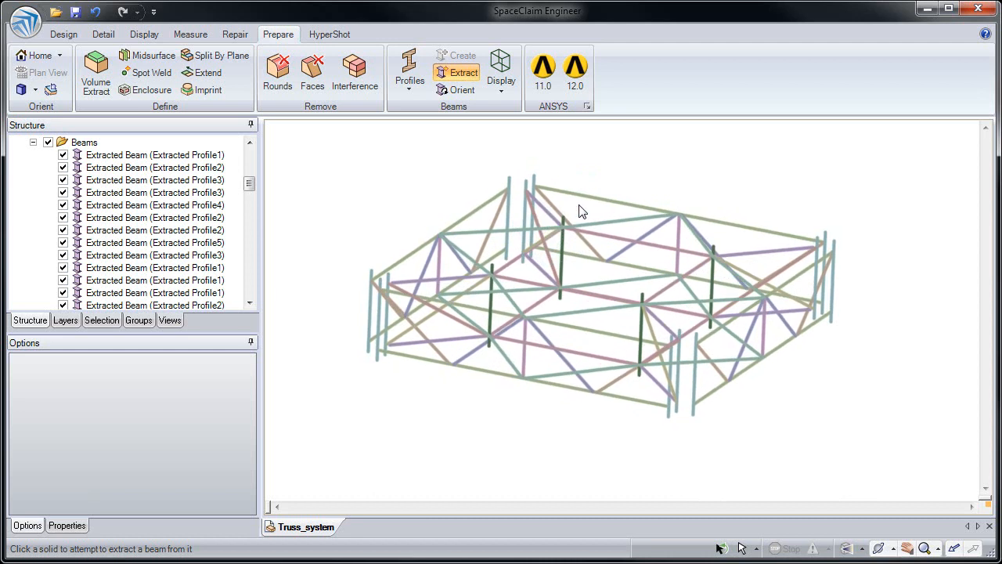
Extend the two teal horizontal beams to the rear dark green post at its lower joint, using a maximum distance of 15 cm
{"action": "key", "text": "Escape"}
{"action": "mouse_move", "coordinate": [556, 280]}
{"action": "middle_mouse_down"}
{"action": "mouse_move", "coordinate": [566, 293]}
{"action": "mouse_move", "coordinate": [479, 472]}
{"action": "middle_mouse_up"}
{"action": "left_click", "coordinate": [562, 251]}
{"action": "mouse_move", "coordinate": [562, 251]}
{"action": "middle_mouse_down"}
{"action": "mouse_move", "coordinate": [563, 302]}
{"action": "mouse_move", "coordinate": [572, 288]}
{"action": "mouse_move", "coordinate": [561, 293]}
{"action": "middle_mouse_up"}
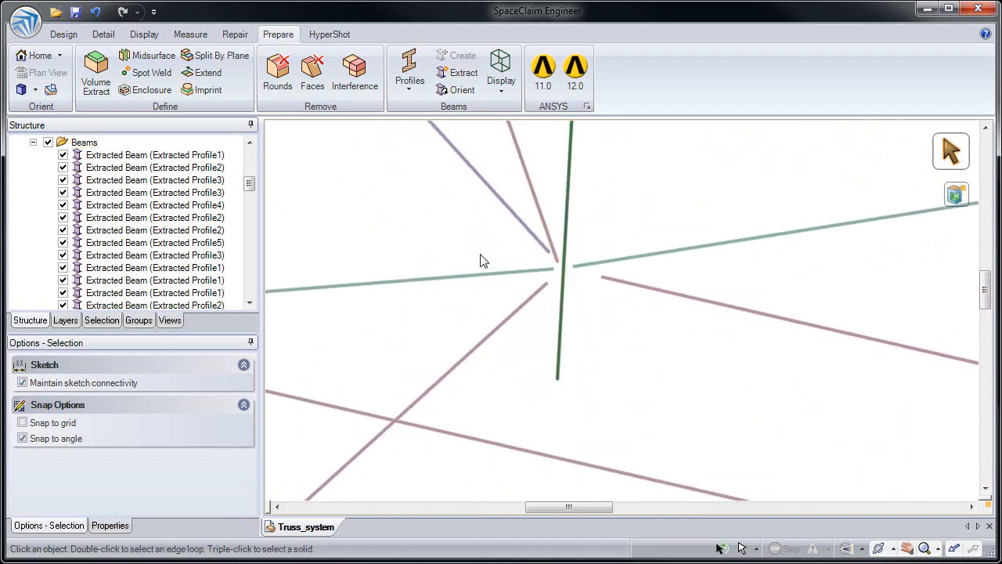
{"action": "left_click", "coordinate": [202, 71]}
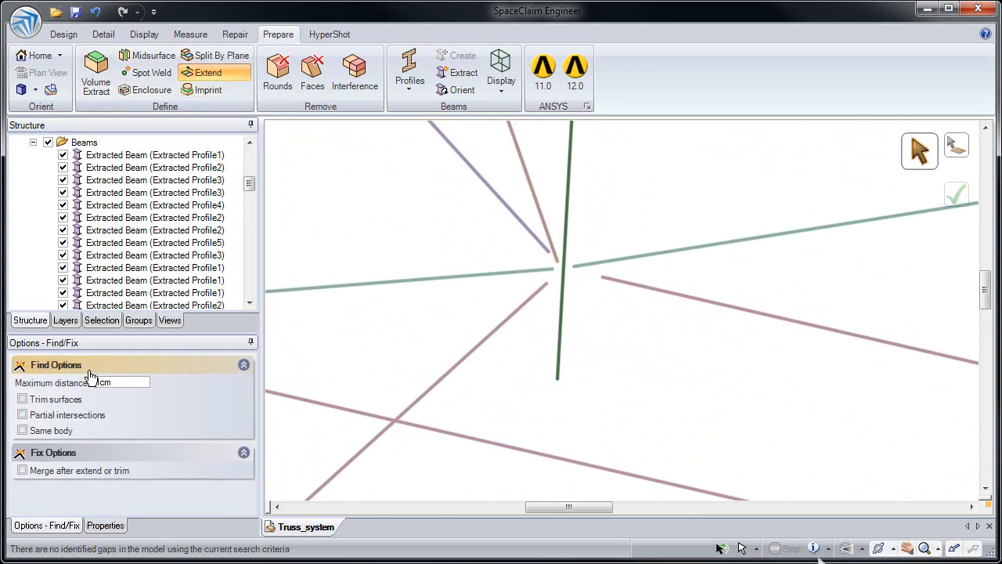
{"action": "left_click_drag", "start_coordinate": [120, 382], "coordinate": [80, 380]}
{"action": "type", "text": "15"}
{"action": "key", "text": "Return"}
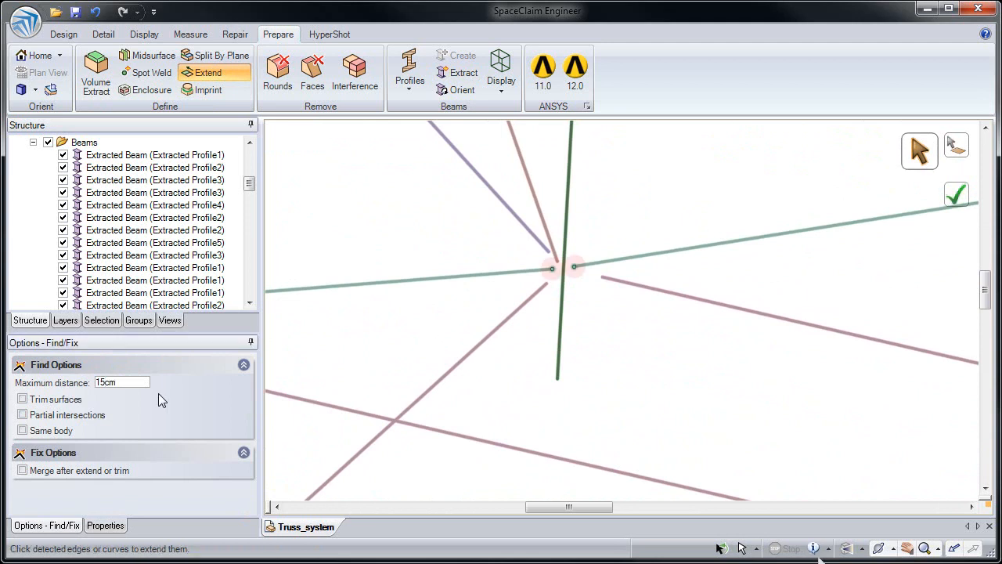
{"action": "left_click", "coordinate": [559, 272]}
{"action": "left_click", "coordinate": [565, 271]}
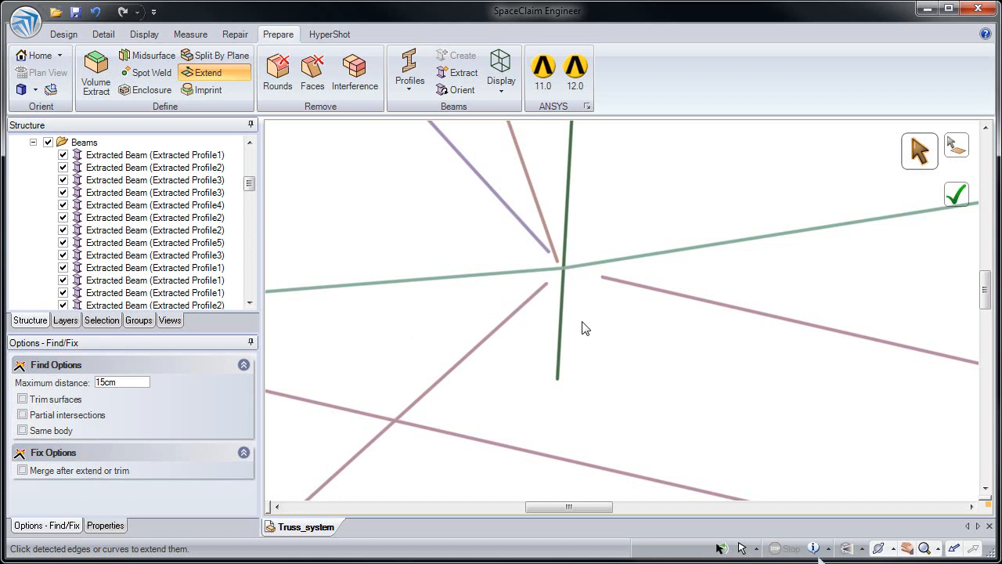
Extend all the other beam ends detected across the truss within the 15 cm maximum distance
{"action": "scroll", "coordinate": [587, 326], "scroll_direction": "down", "scroll_amount": 10}
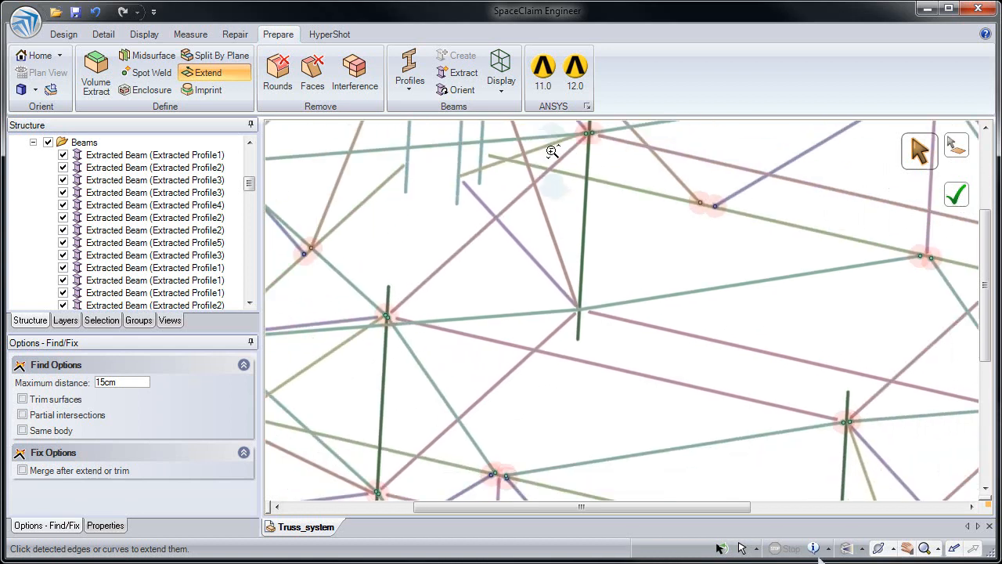
{"action": "scroll", "coordinate": [587, 270], "scroll_direction": "down", "scroll_amount": 4}
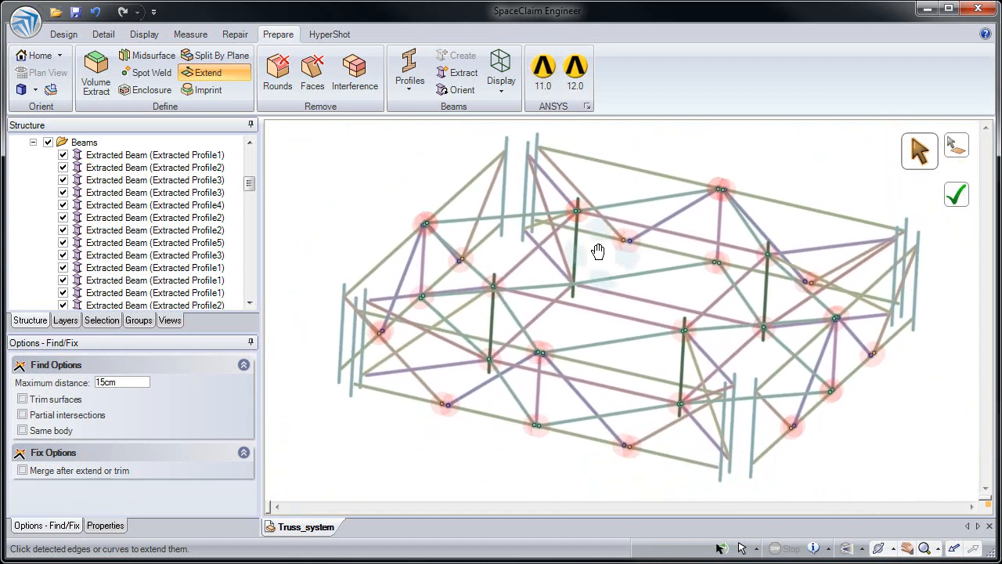
{"action": "left_click", "coordinate": [954, 198]}
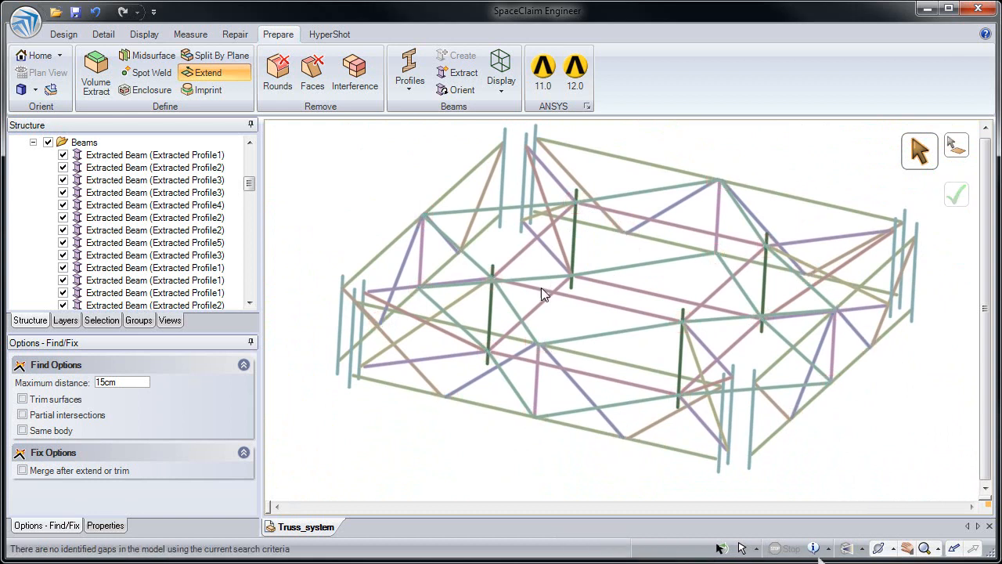
With the maximum distance set to 55 cm, extend the beams at the rear dark green post's joints and all other detected beam ends
{"action": "scroll", "coordinate": [577, 280], "scroll_direction": "up", "scroll_amount": 5}
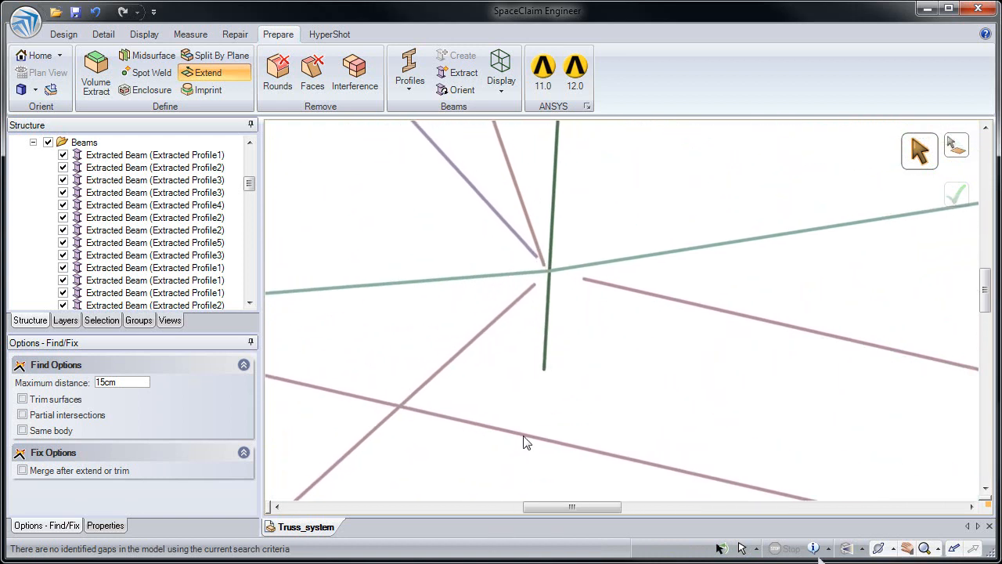
{"action": "left_click_drag", "start_coordinate": [131, 382], "coordinate": [83, 385]}
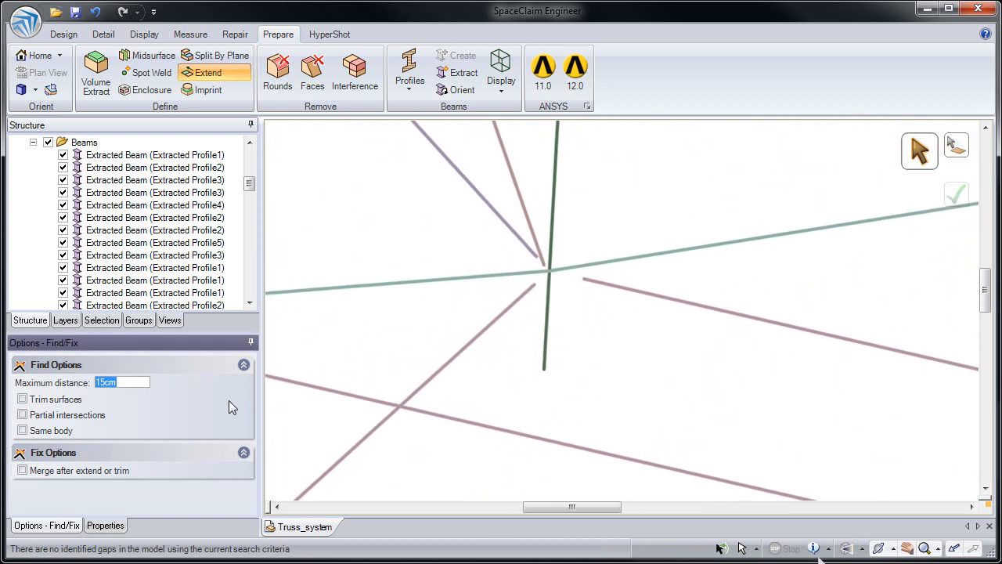
{"action": "type", "text": "55cm"}
{"action": "key", "text": "Return"}
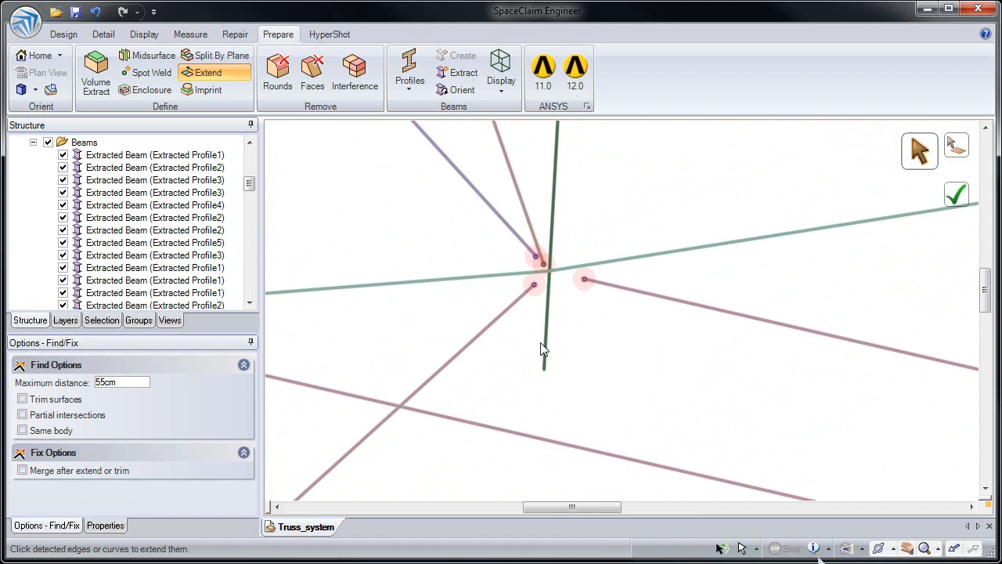
{"action": "left_click_drag", "start_coordinate": [470, 190], "coordinate": [643, 354]}
{"action": "scroll", "coordinate": [611, 251], "scroll_direction": "down", "scroll_amount": 5}
{"action": "scroll", "coordinate": [605, 186], "scroll_direction": "down", "scroll_amount": 1}
{"action": "left_click_drag", "start_coordinate": [579, 197], "coordinate": [664, 412]}
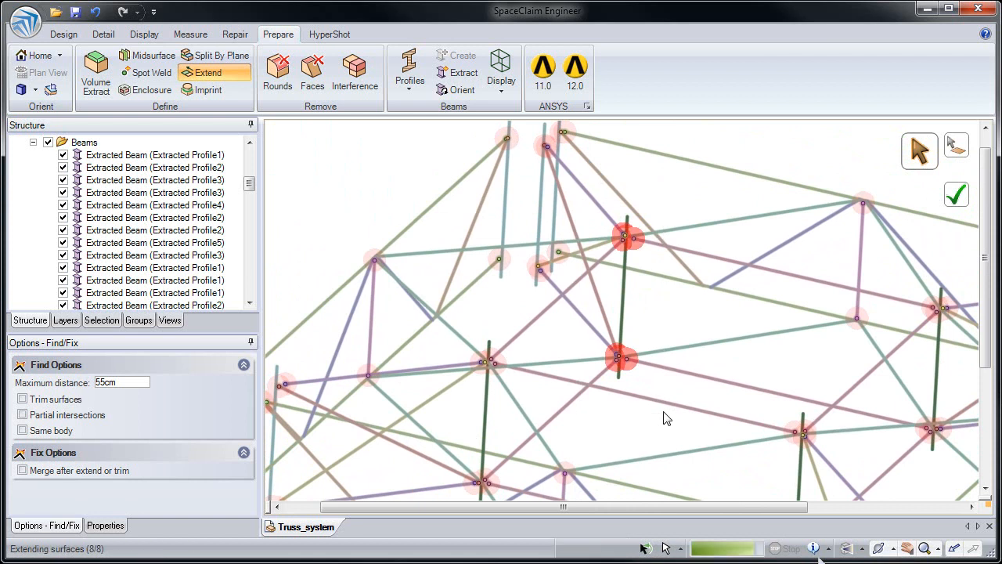
{"action": "middle_click_drag", "start_coordinate": [664, 416], "coordinate": [931, 227]}
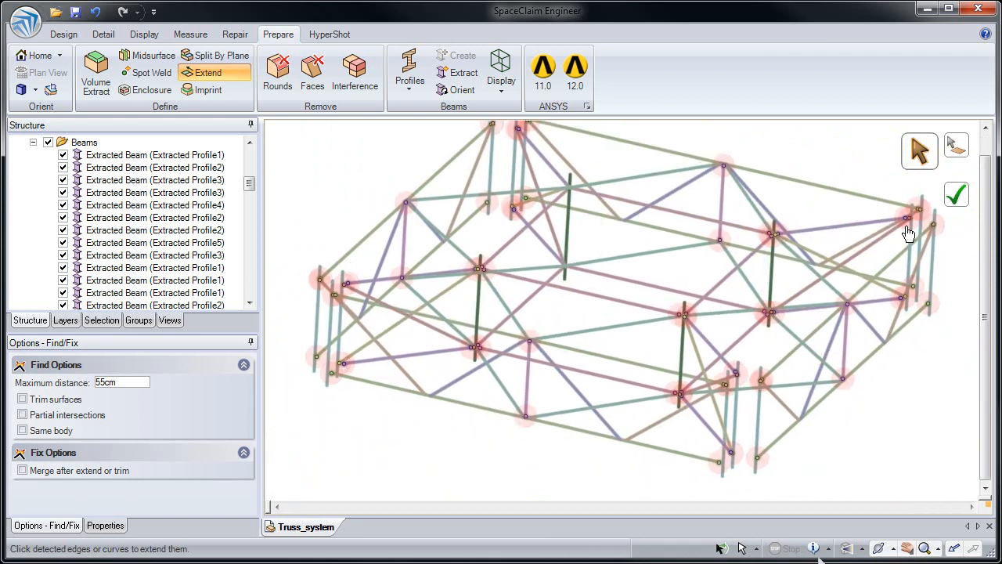
{"action": "left_click", "coordinate": [955, 198]}
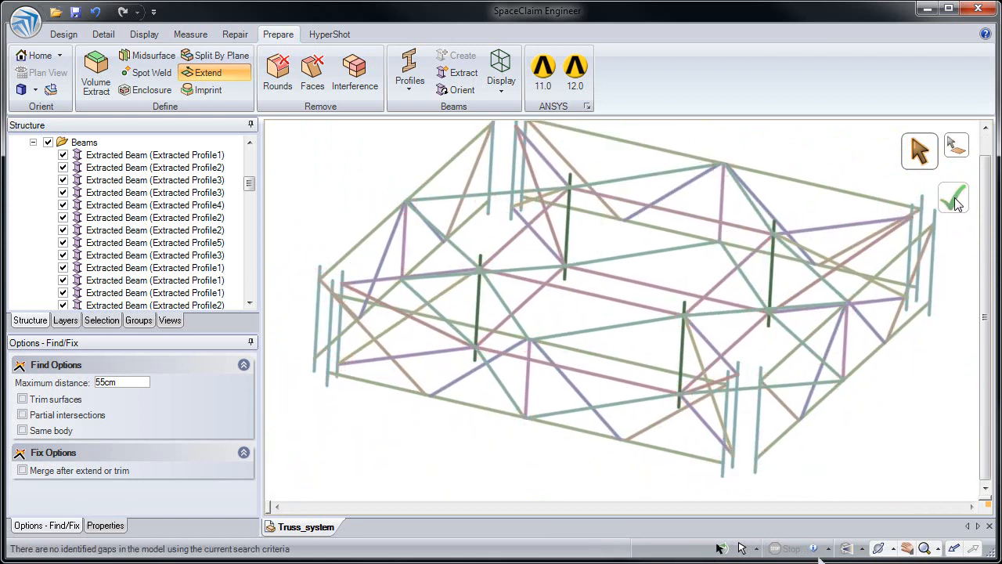
Move the brown diagonal beam's endpoint up to the shared joint on the rear dark green post, keeping sketch connectivity maintained
{"action": "middle_click_drag", "start_coordinate": [565, 269], "coordinate": [562, 398], "text": "shift"}
{"action": "key", "text": "Escape"}
{"action": "middle_click_drag", "start_coordinate": [563, 253], "coordinate": [577, 248]}
{"action": "middle_click_drag", "start_coordinate": [577, 248], "coordinate": [481, 327]}
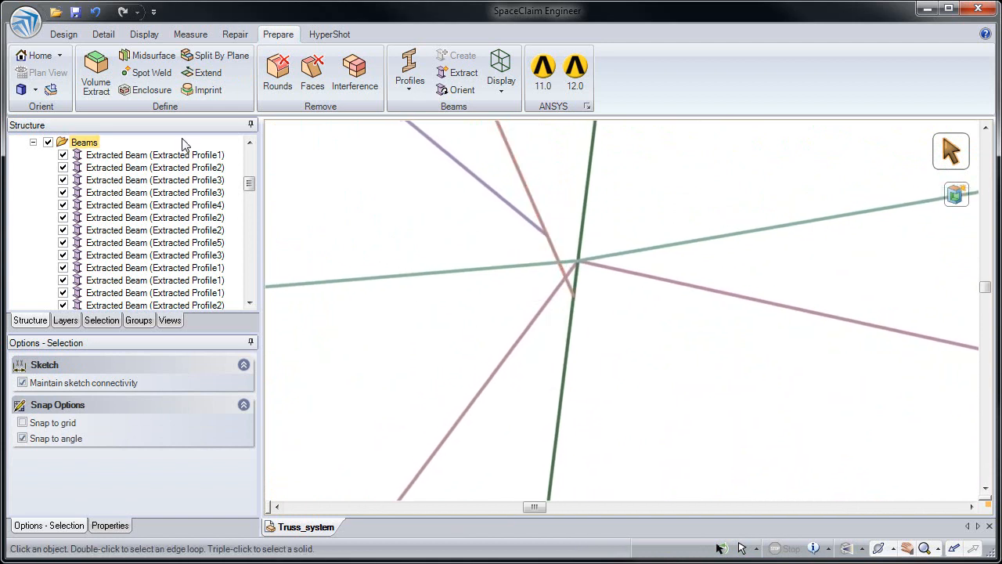
{"action": "left_click", "coordinate": [64, 35]}
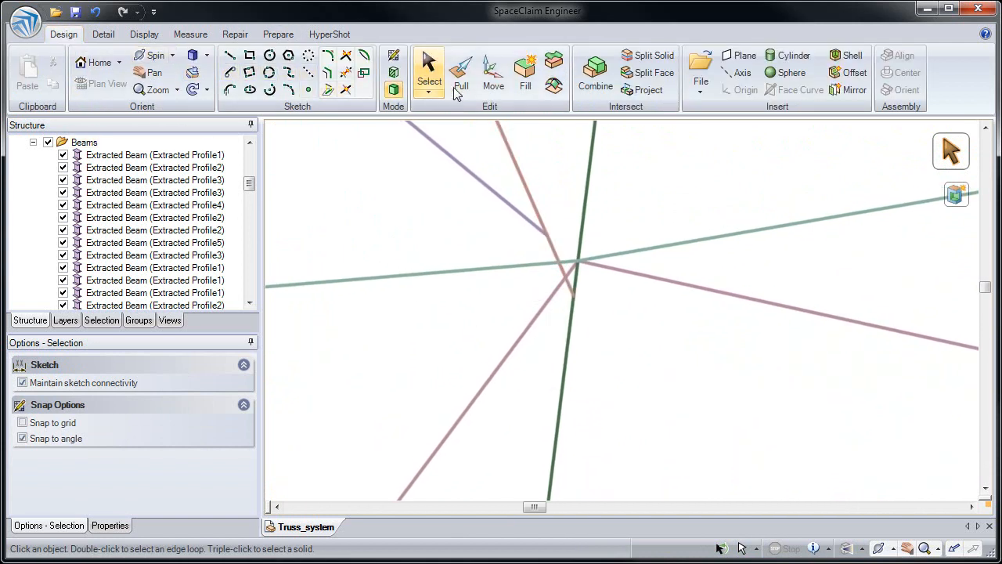
{"action": "left_click", "coordinate": [493, 82]}
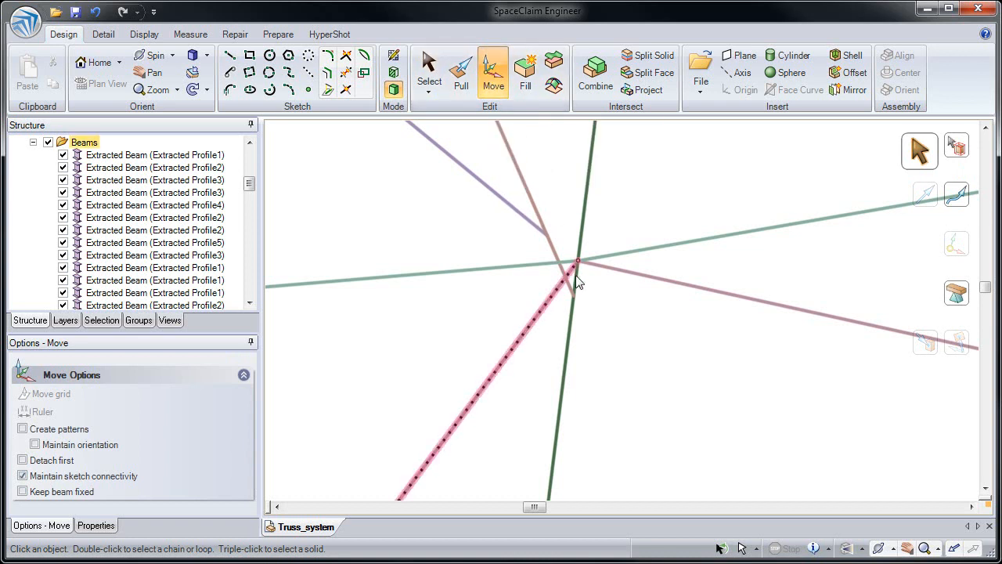
{"action": "left_click", "coordinate": [575, 298]}
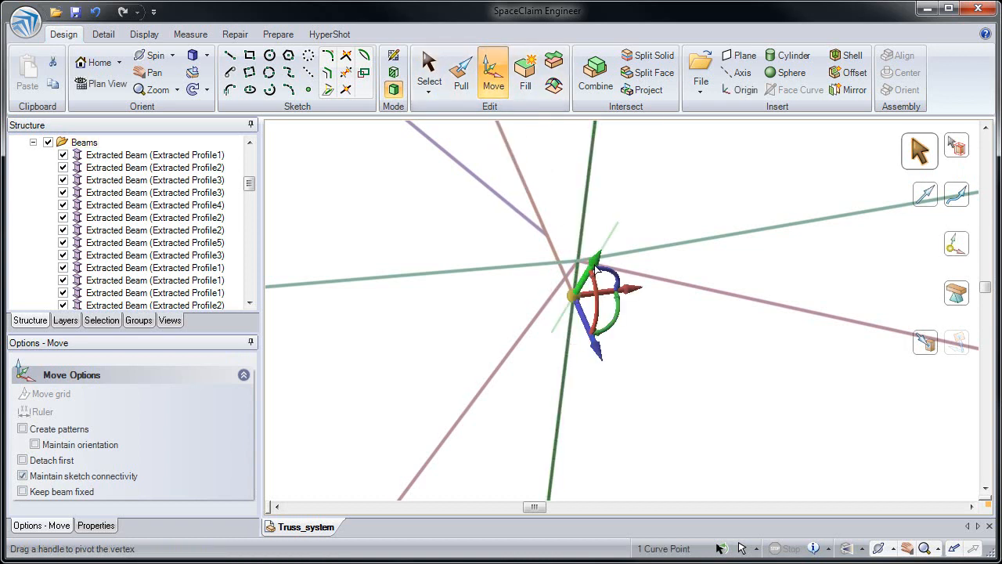
{"action": "left_click_drag", "start_coordinate": [595, 285], "coordinate": [583, 310]}
{"action": "key", "text": "ctrl+z"}
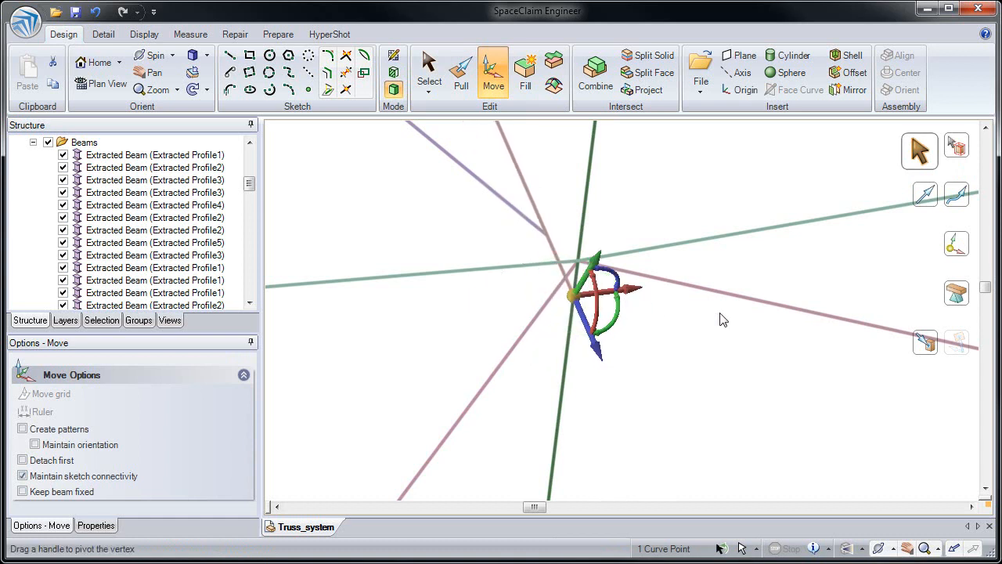
{"action": "left_click", "coordinate": [925, 343]}
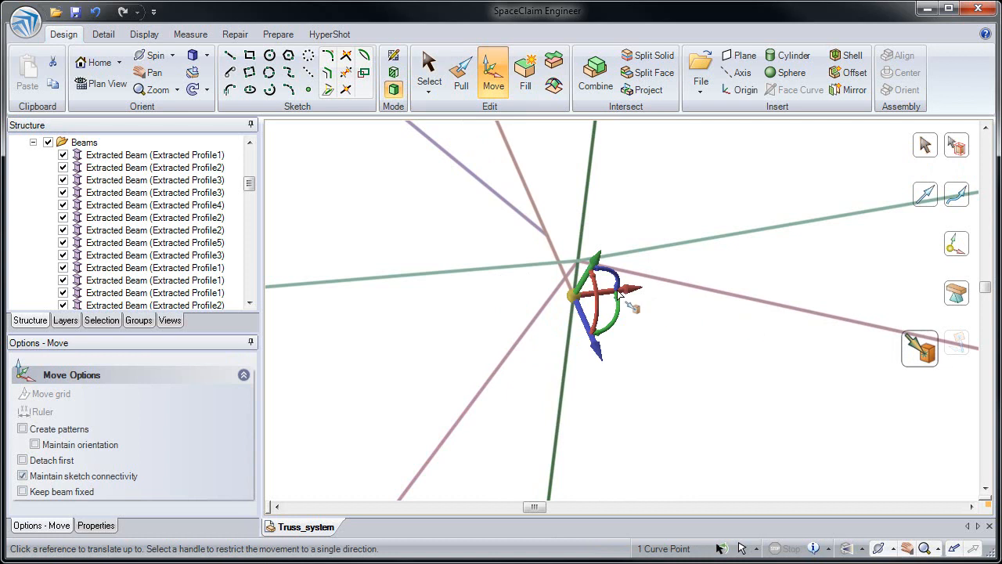
{"action": "left_click", "coordinate": [577, 263]}
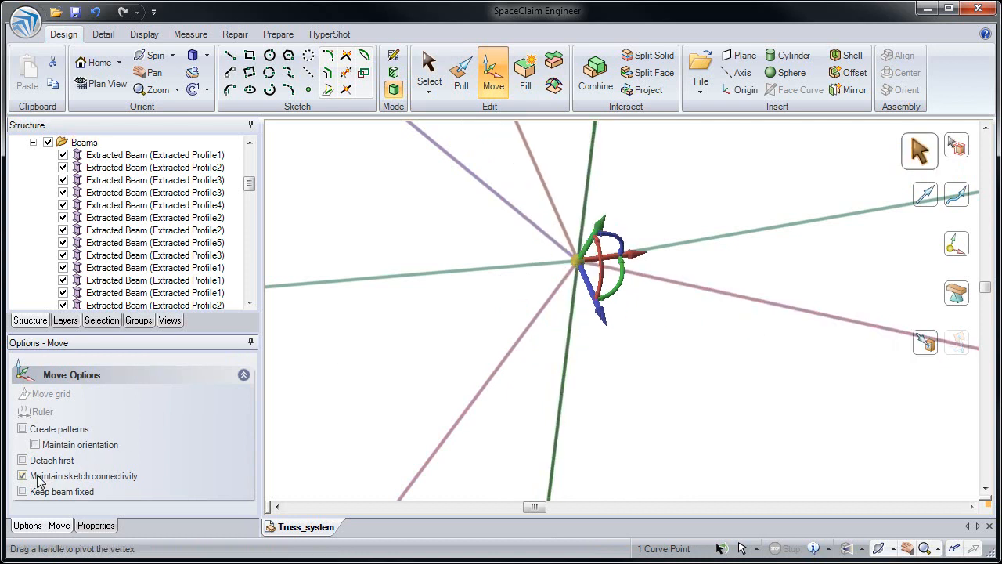
{"action": "left_click", "coordinate": [661, 364]}
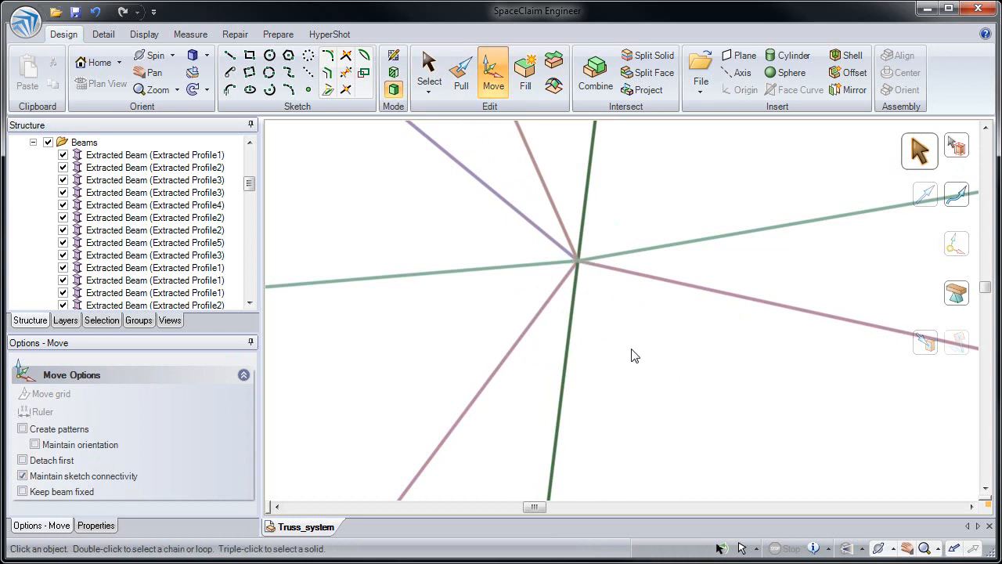
Send the connected truss beam model to ANSYS 12.0 Workbench
{"action": "scroll", "coordinate": [548, 195], "scroll_direction": "down", "scroll_amount": 5}
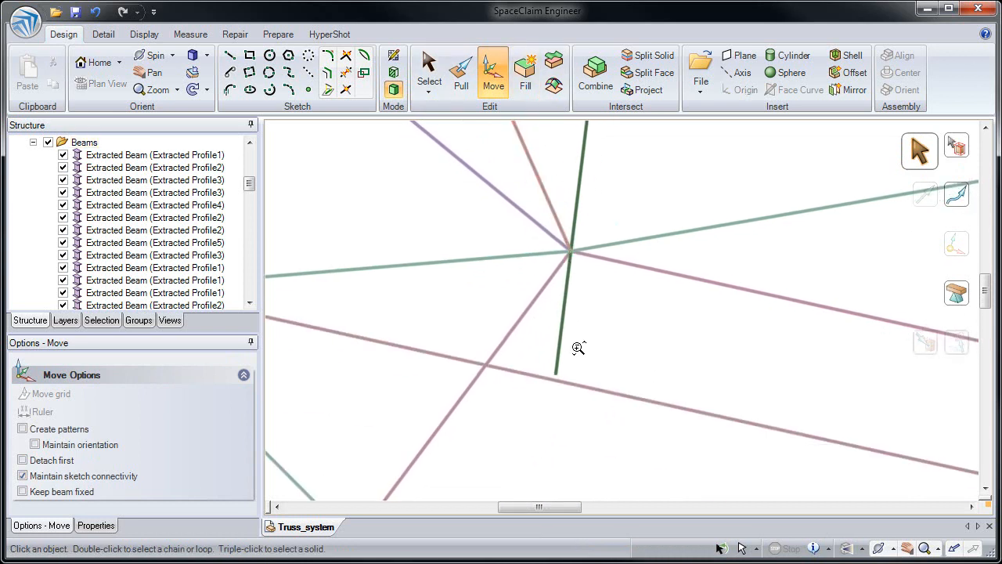
{"action": "scroll", "coordinate": [548, 192], "scroll_direction": "down", "scroll_amount": 5}
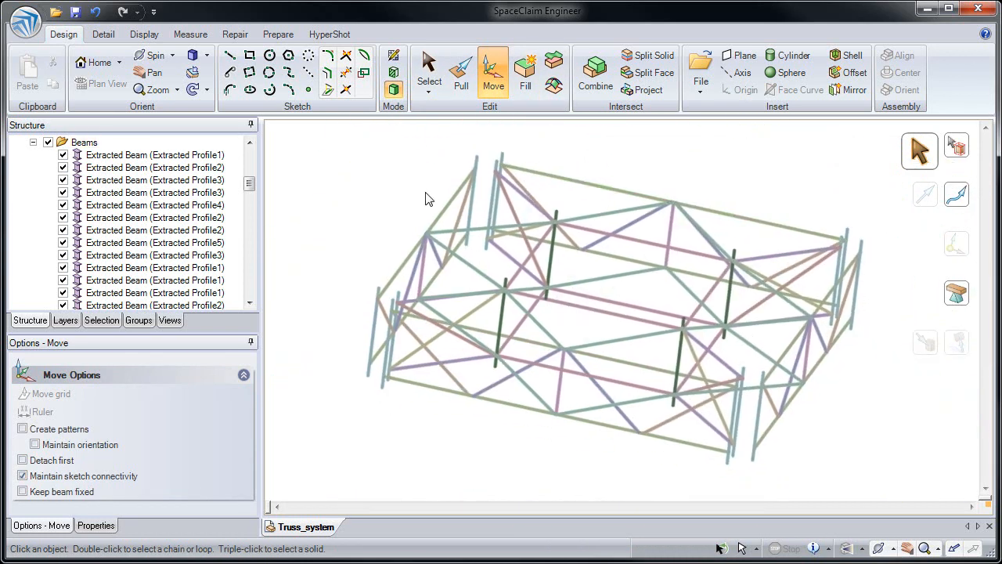
{"action": "key", "text": "s"}
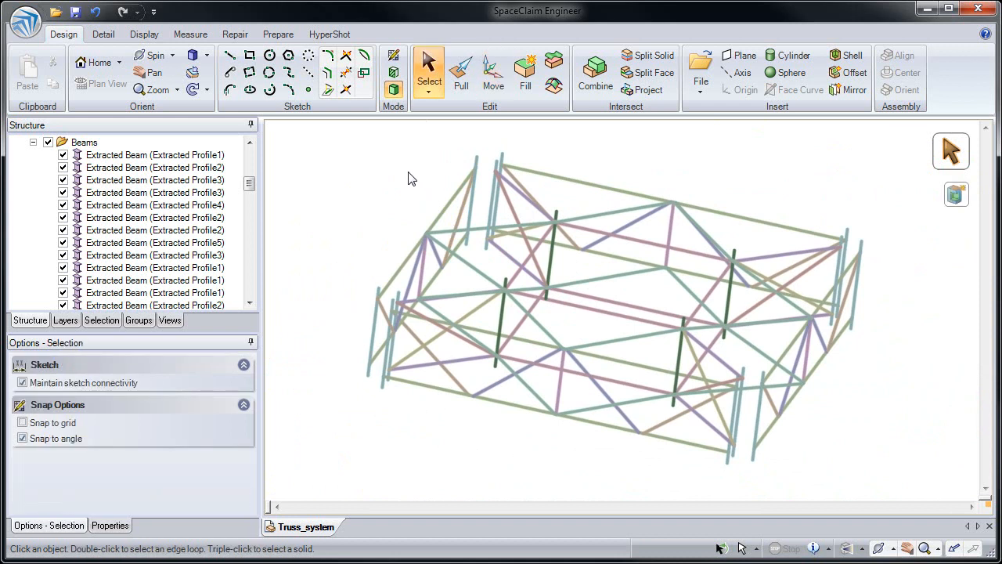
{"action": "left_click", "coordinate": [283, 36]}
{"action": "left_click", "coordinate": [576, 72]}
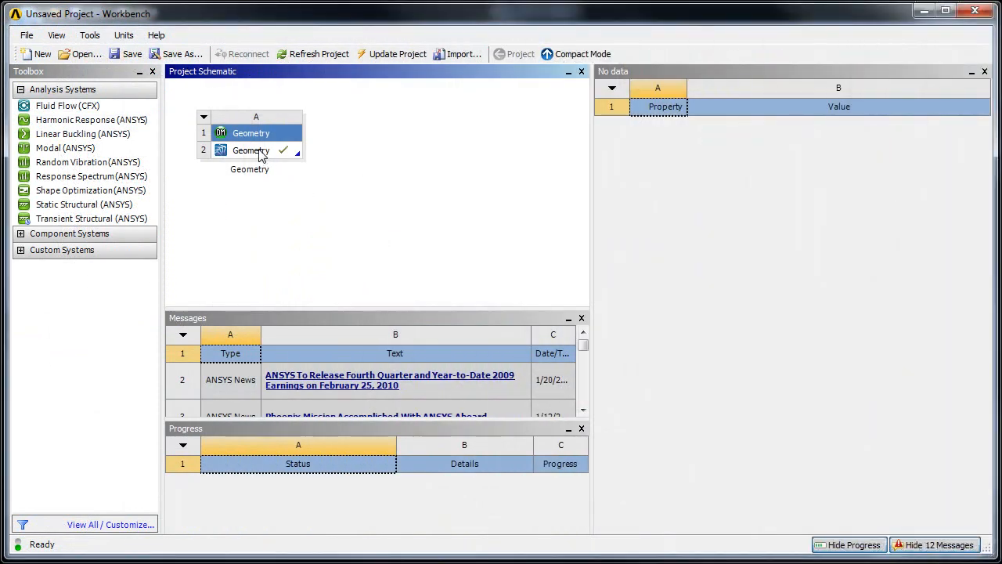
Review the Geometry cell's import properties, including the choices for Mixed Import Resolution
{"action": "left_click", "coordinate": [261, 154]}
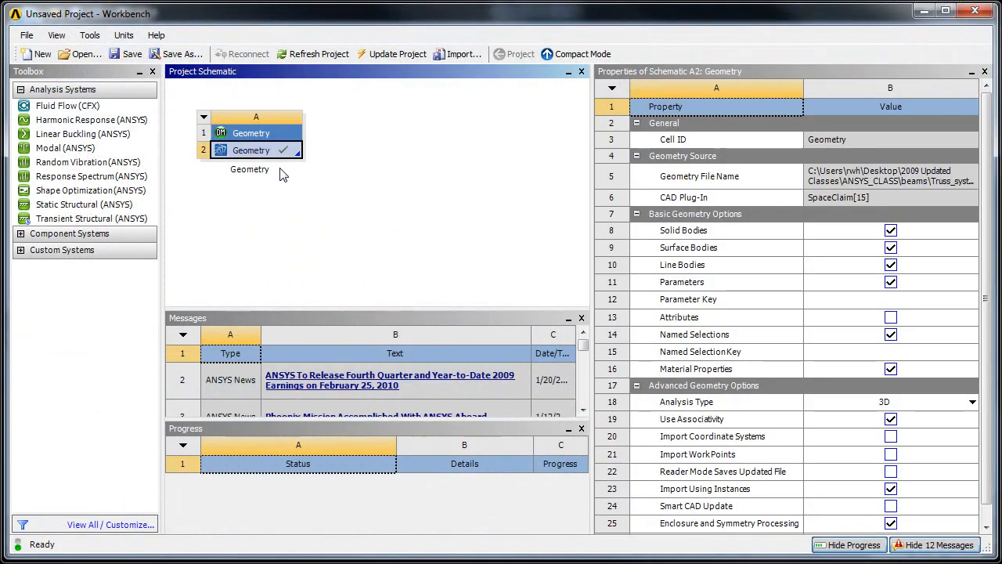
{"action": "scroll", "coordinate": [980, 396], "scroll_direction": "down", "scroll_amount": 1}
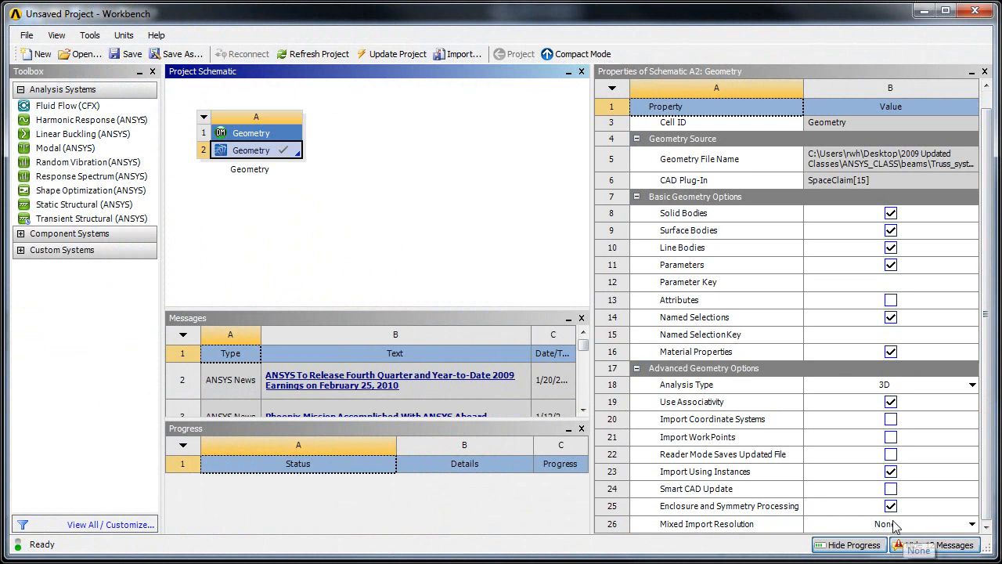
{"action": "left_click", "coordinate": [967, 524]}
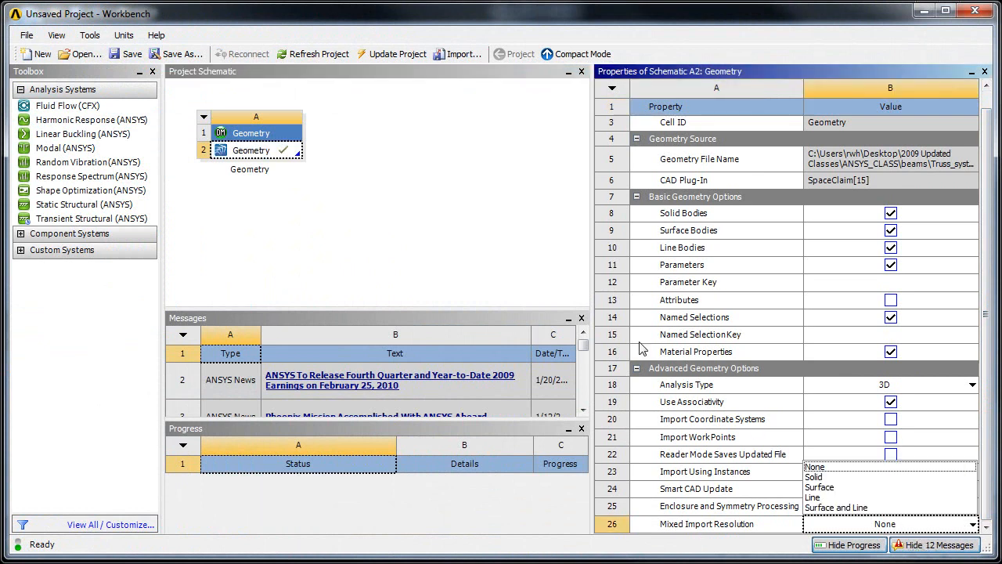
{"action": "left_click", "coordinate": [443, 247]}
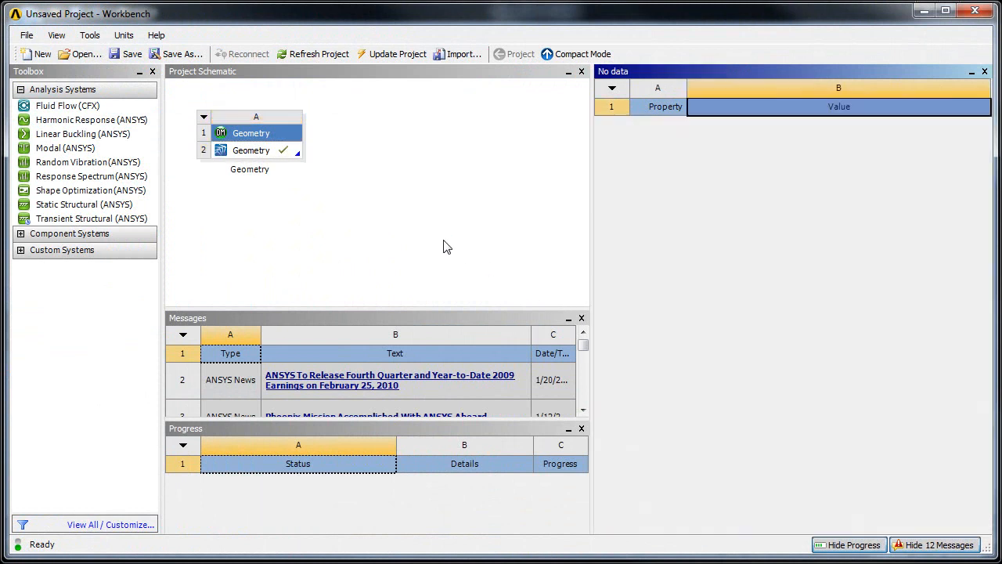
Add a Static Structural (ANSYS) system sharing the existing Geometry cell and open its truss model in Mechanical
{"action": "left_click_drag", "start_coordinate": [107, 205], "coordinate": [239, 150]}
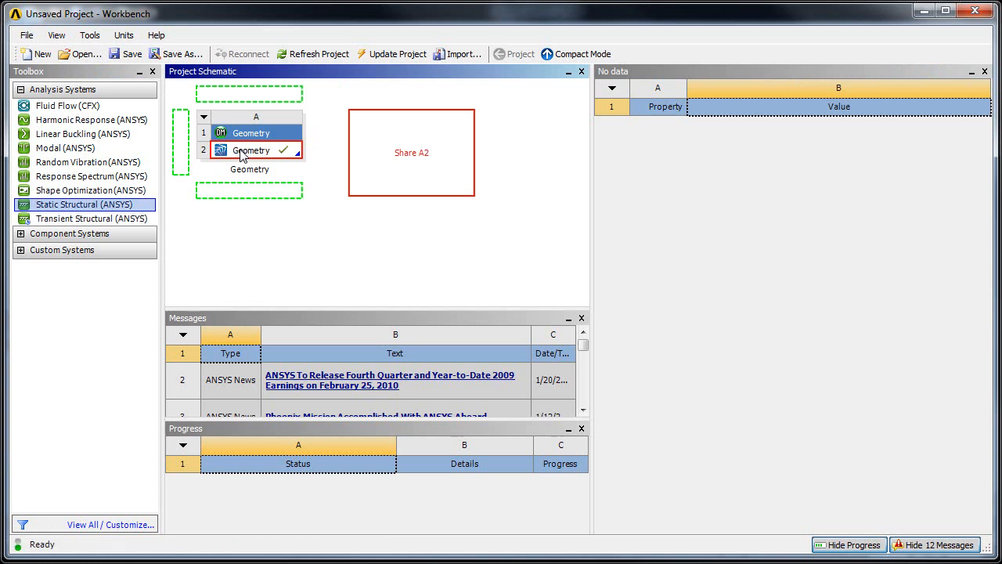
{"action": "left_click", "coordinate": [406, 186]}
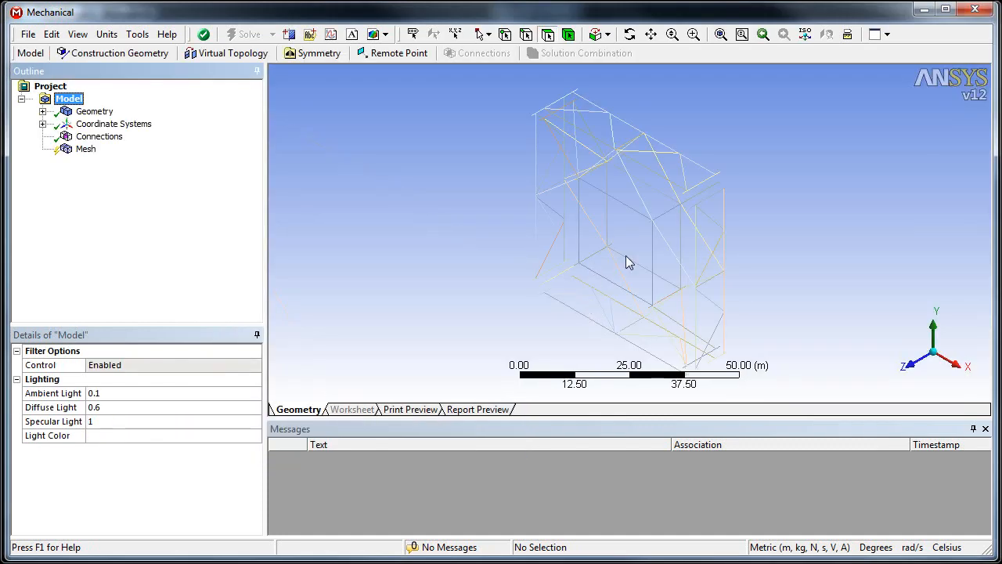
{"action": "middle_click_drag", "start_coordinate": [674, 214], "coordinate": [648, 176]}
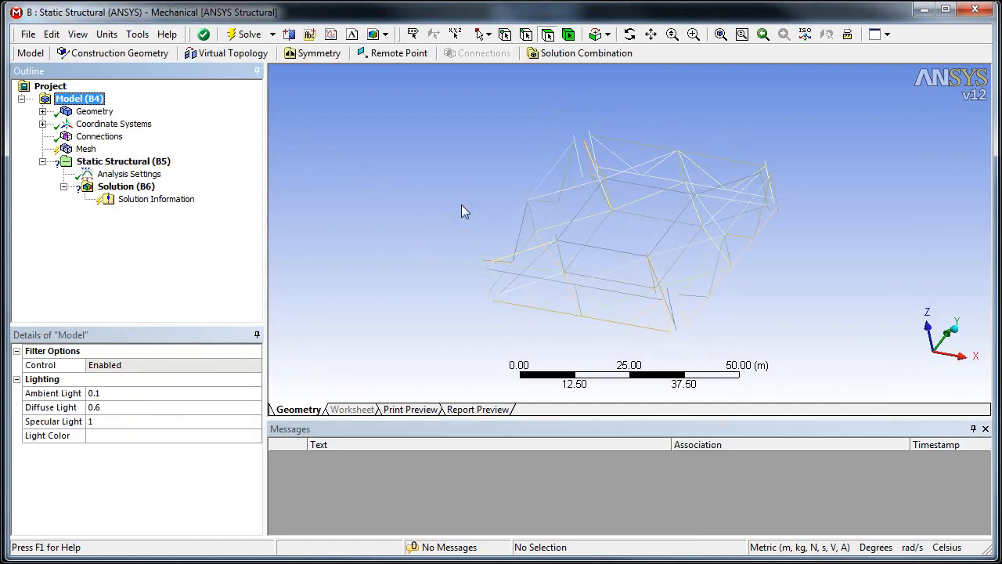
Generate the mesh for the truss model and inspect the meshed beams up close
{"action": "left_click", "coordinate": [86, 149]}
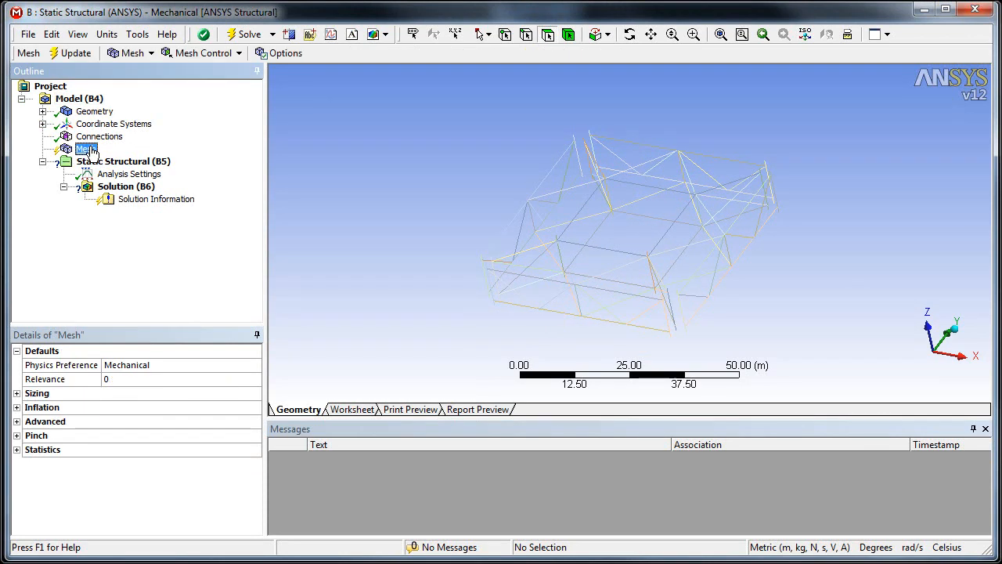
{"action": "right_click", "coordinate": [93, 153]}
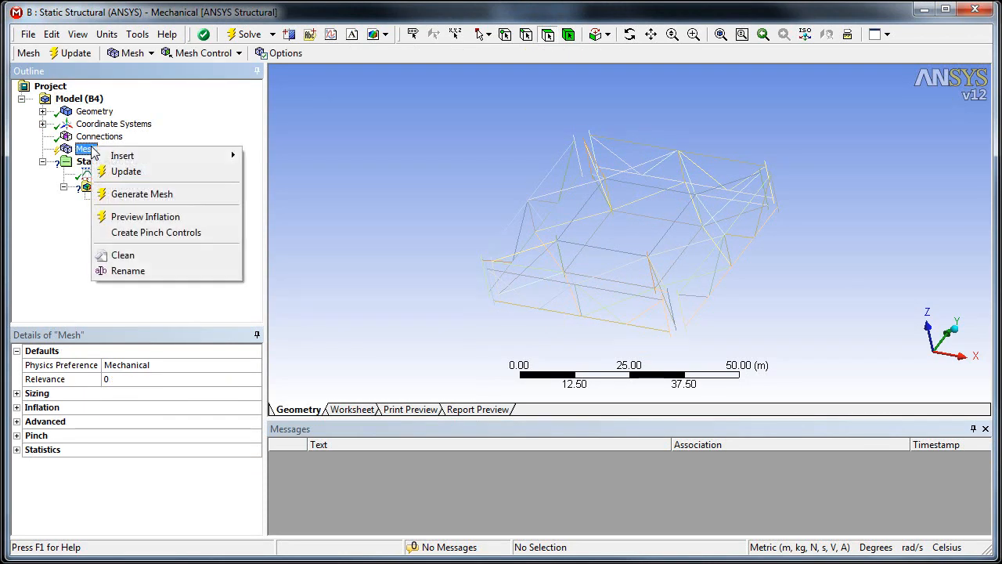
{"action": "left_click", "coordinate": [157, 198]}
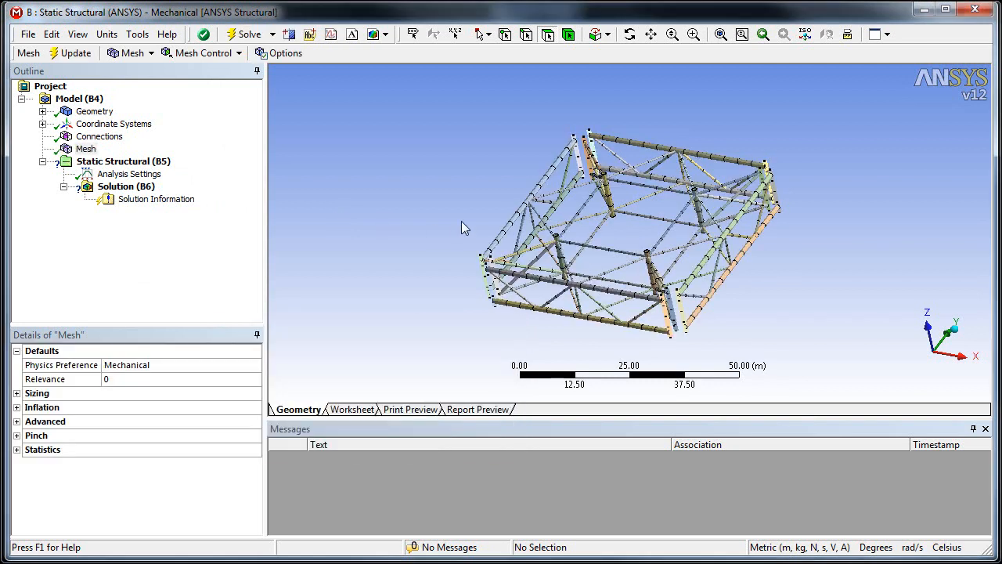
{"action": "middle_click_drag", "start_coordinate": [558, 221], "coordinate": [611, 250]}
{"action": "scroll", "coordinate": [610, 251], "scroll_direction": "up", "scroll_amount": 5}
{"action": "middle_click_drag", "start_coordinate": [556, 230], "coordinate": [539, 210]}
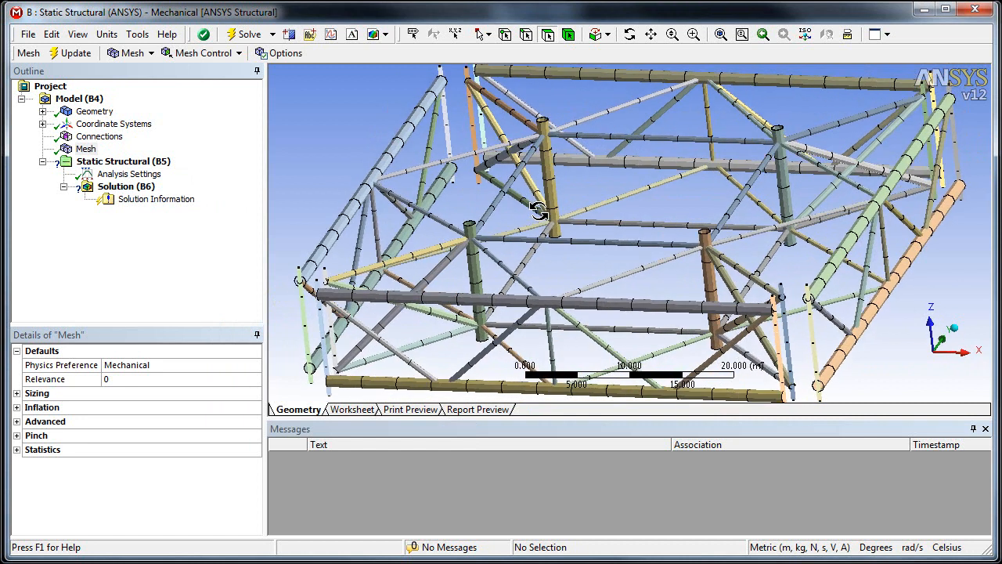
{"action": "scroll", "coordinate": [532, 235], "scroll_direction": "down", "scroll_amount": 4}
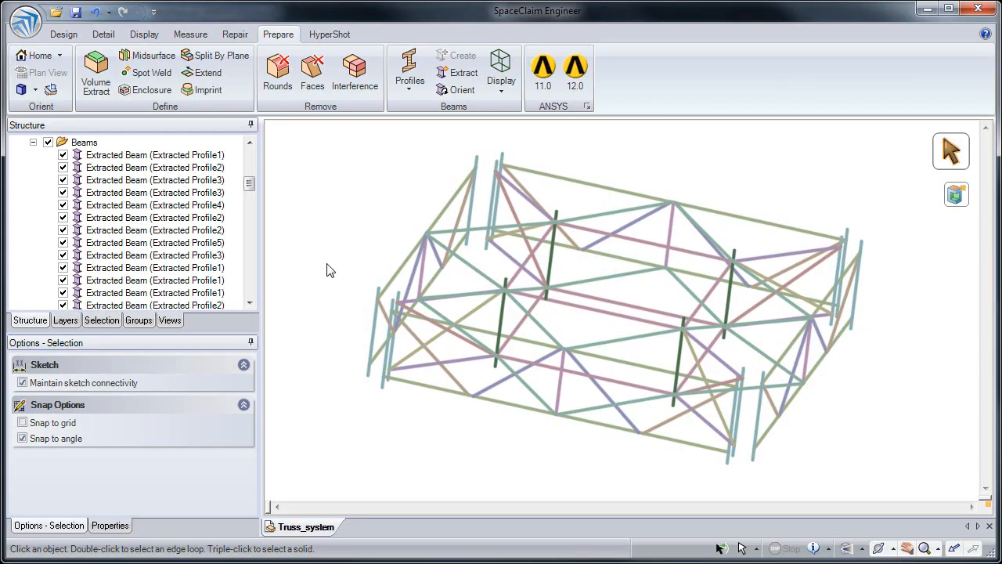
Back in SpaceClaim, set the Share Topology property of the Truss_system root component to True and check the setting
{"action": "left_click_drag", "start_coordinate": [249, 182], "coordinate": [251, 148]}
{"action": "left_click", "coordinate": [102, 143]}
{"action": "left_click", "coordinate": [108, 146]}
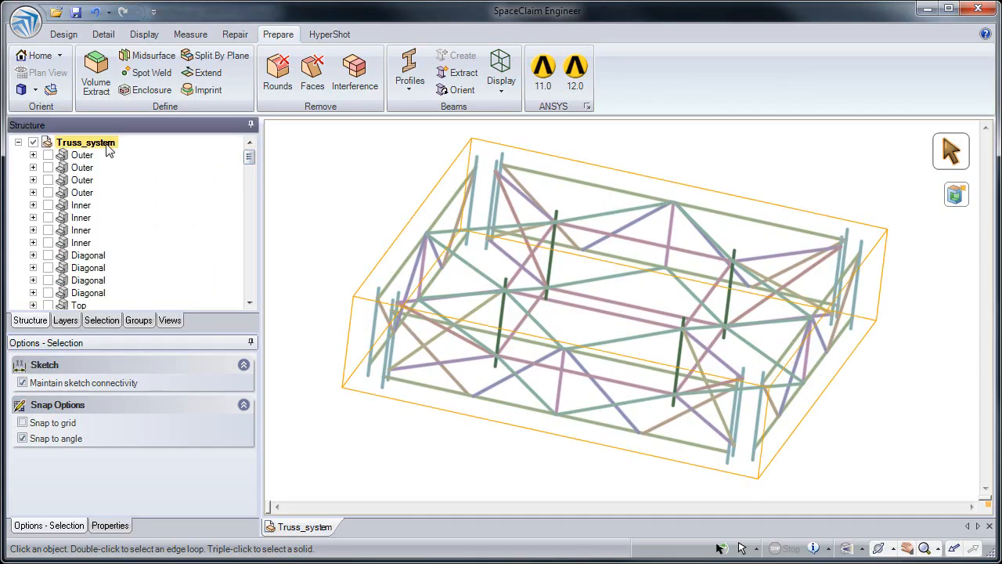
{"action": "right_click", "coordinate": [108, 148]}
{"action": "key", "text": "Escape"}
{"action": "left_click", "coordinate": [108, 529]}
{"action": "left_click_drag", "start_coordinate": [251, 401], "coordinate": [252, 390]}
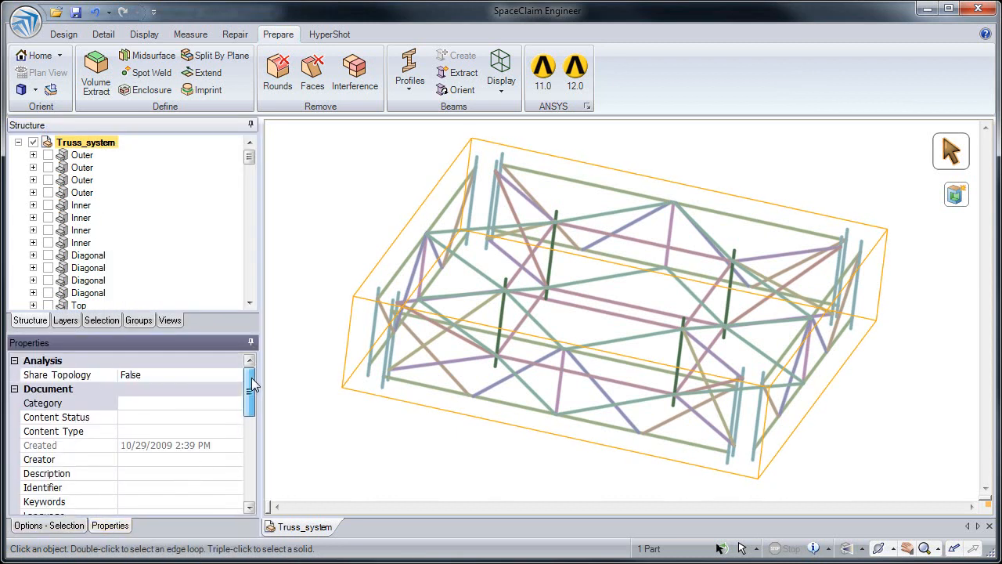
{"action": "left_click", "coordinate": [240, 379]}
{"action": "left_click", "coordinate": [234, 375]}
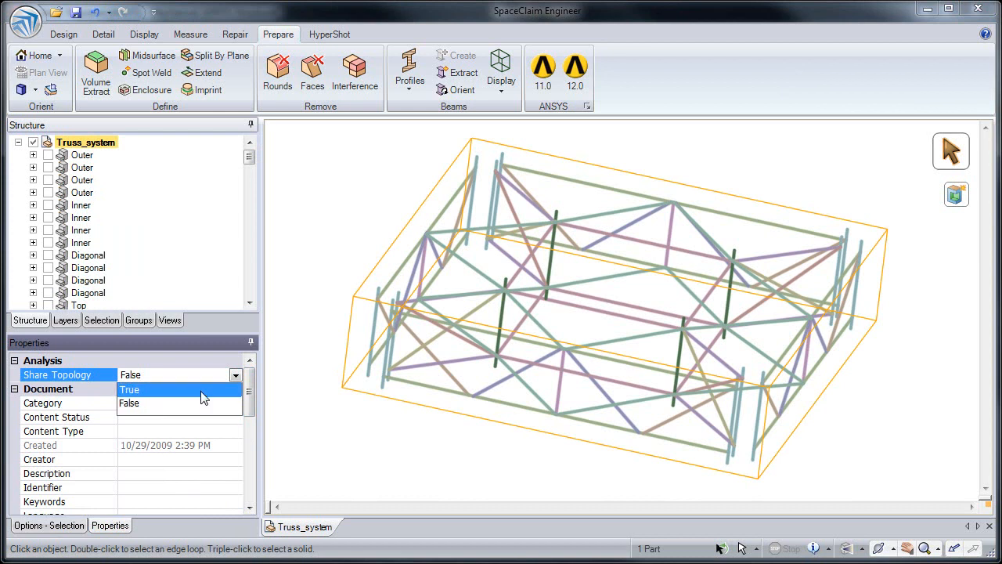
{"action": "left_click", "coordinate": [203, 393]}
{"action": "left_click", "coordinate": [326, 310]}
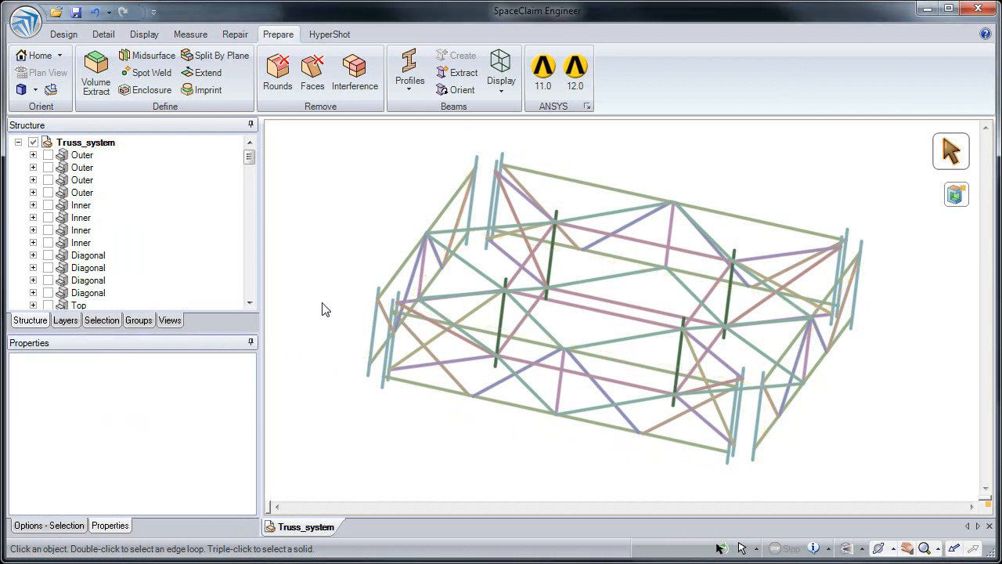
{"action": "left_click", "coordinate": [85, 142]}
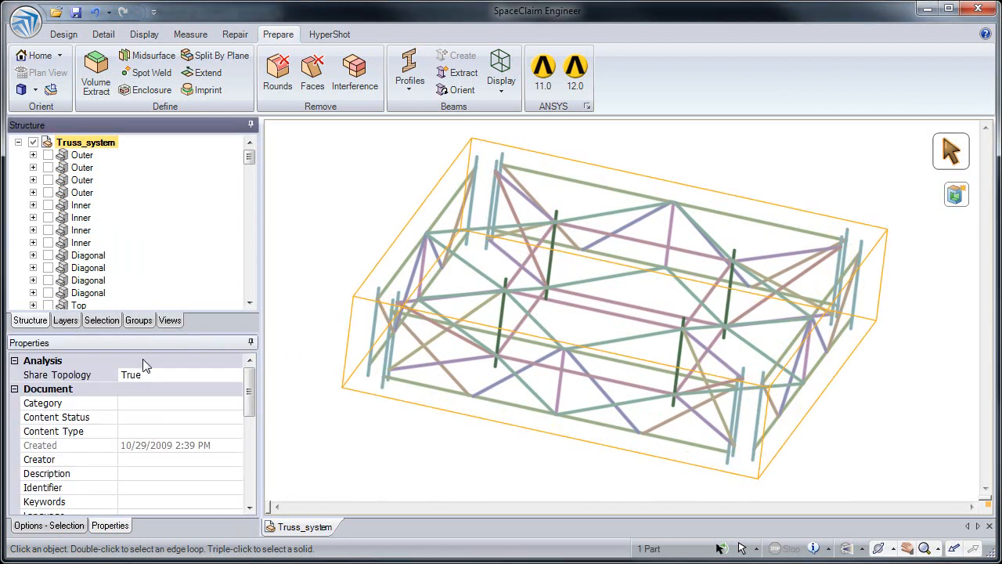
{"action": "left_click", "coordinate": [307, 437]}
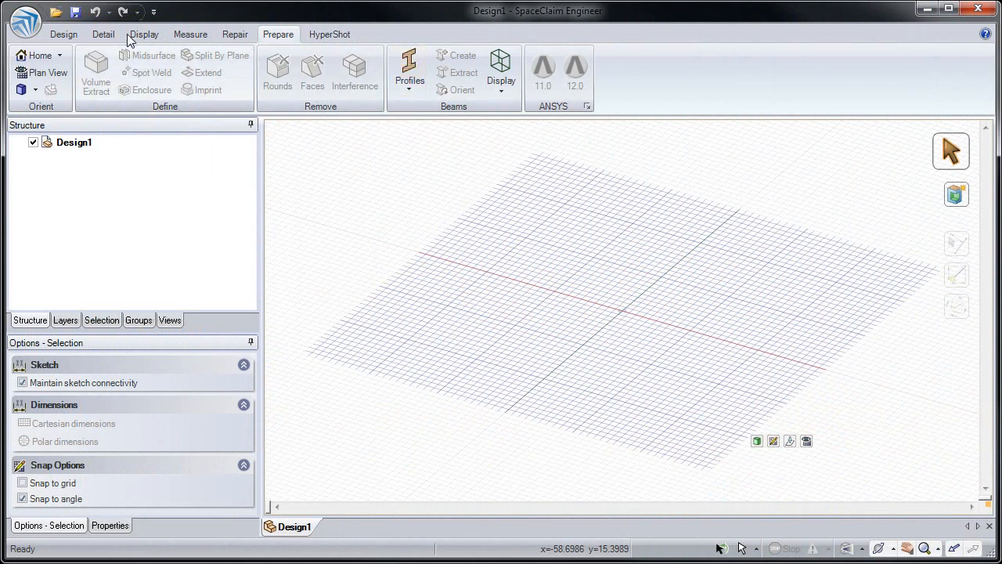
Open create_beams.scdoc and choose the I-section from the new profile library as the beam profile
{"action": "left_click", "coordinate": [55, 12]}
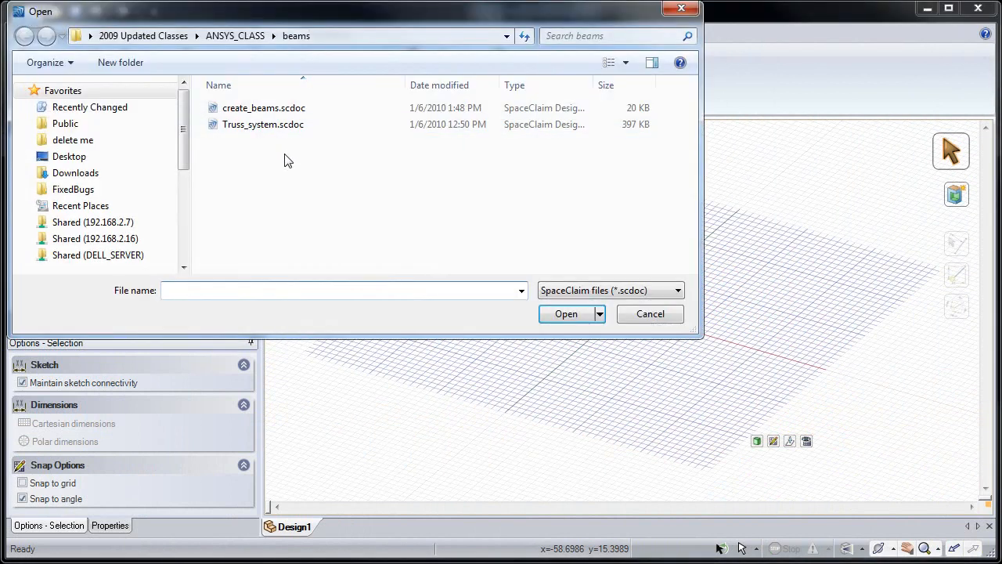
{"action": "double_click", "coordinate": [283, 111]}
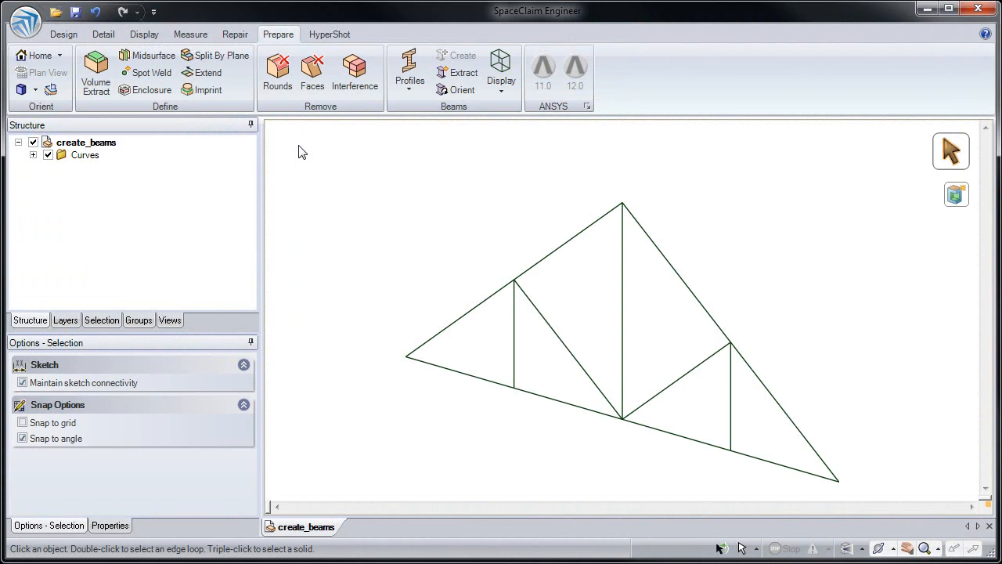
{"action": "left_click", "coordinate": [407, 90]}
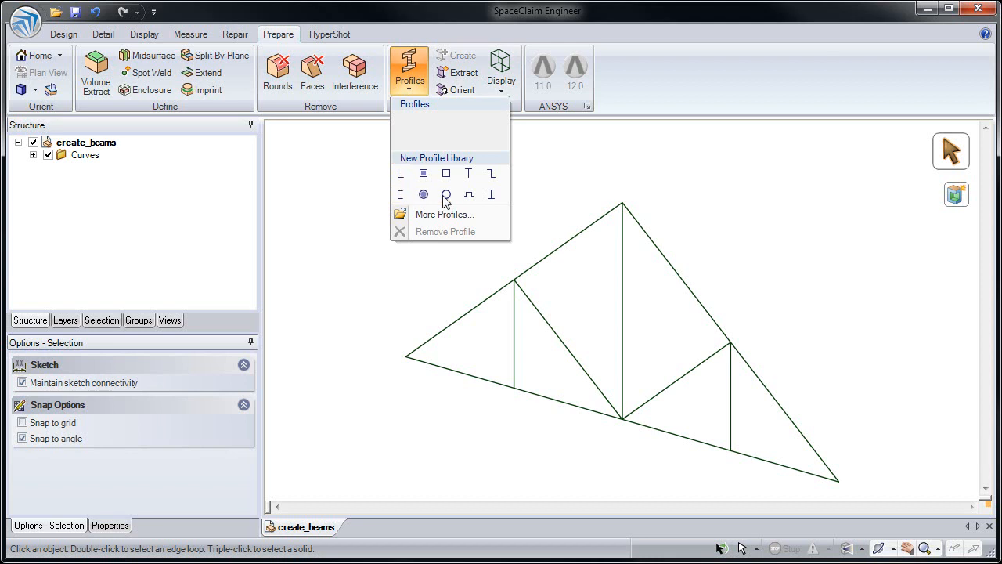
{"action": "left_click", "coordinate": [493, 193]}
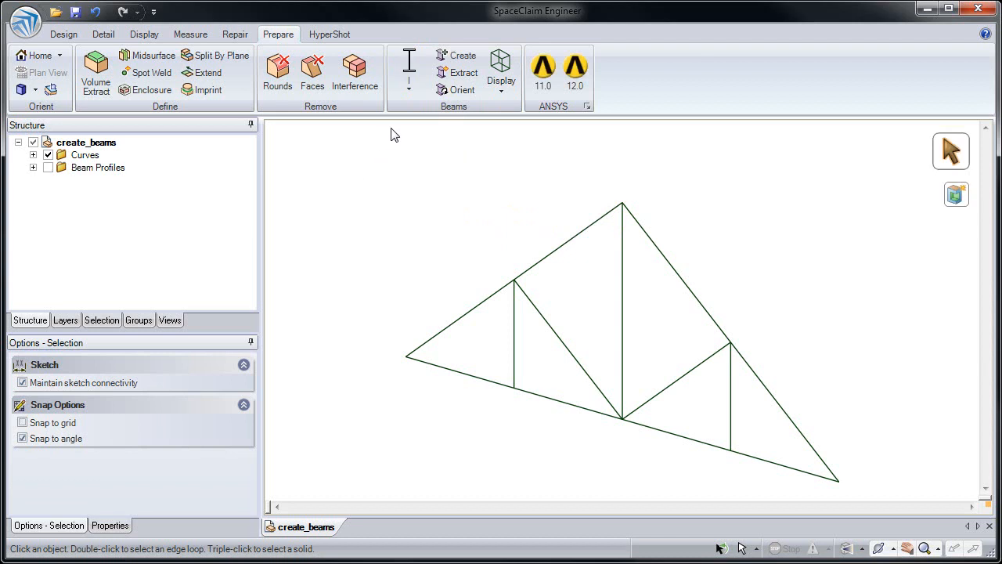
Create an I-section beam on the truss's upper-left sloping curve and display beams as Solid Beams
{"action": "left_click", "coordinate": [453, 56]}
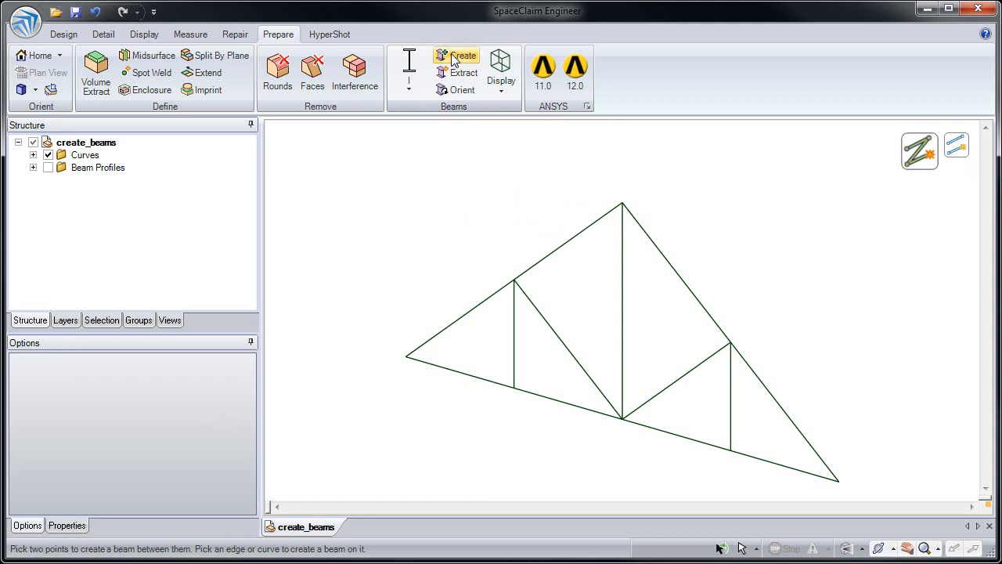
{"action": "left_click", "coordinate": [549, 262]}
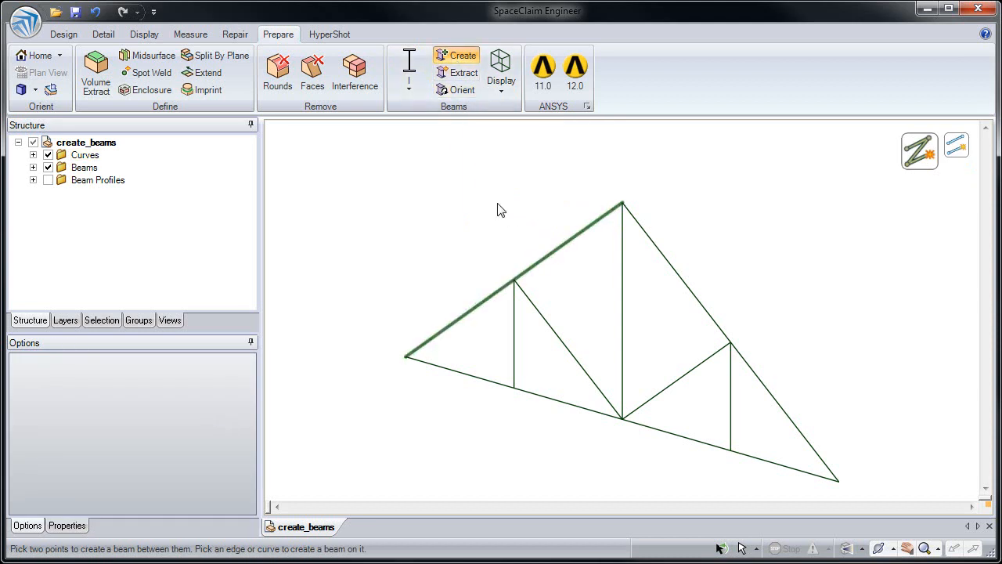
{"action": "left_click", "coordinate": [499, 84]}
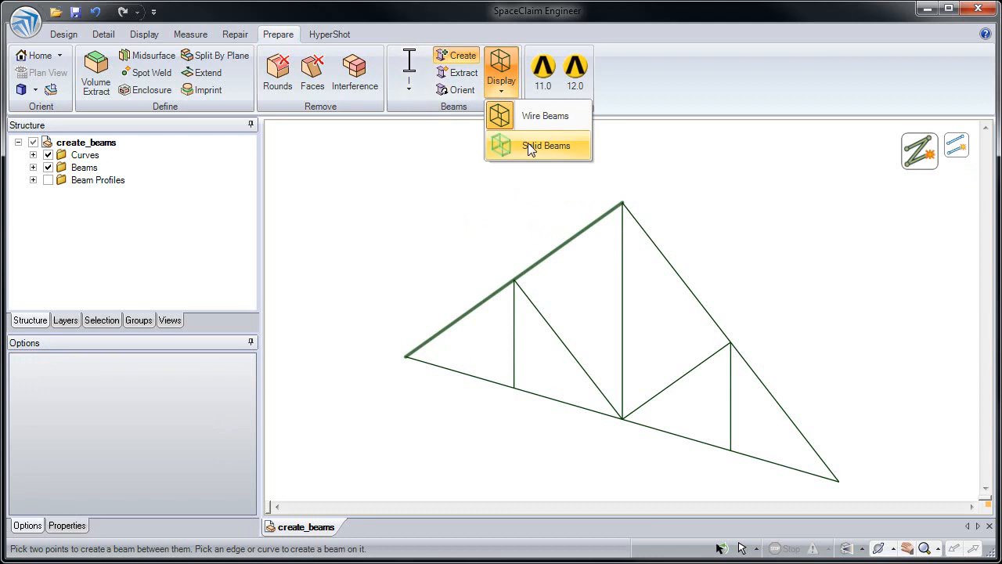
{"action": "left_click", "coordinate": [529, 145]}
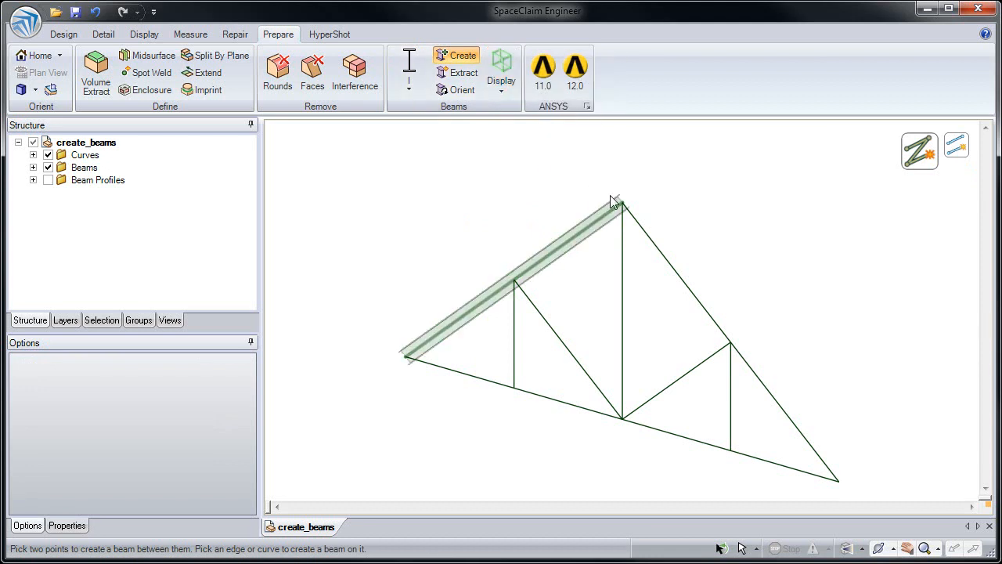
{"action": "scroll", "coordinate": [610, 290], "scroll_direction": "up", "scroll_amount": 5}
{"action": "scroll", "coordinate": [592, 226], "scroll_direction": "down", "scroll_amount": 3}
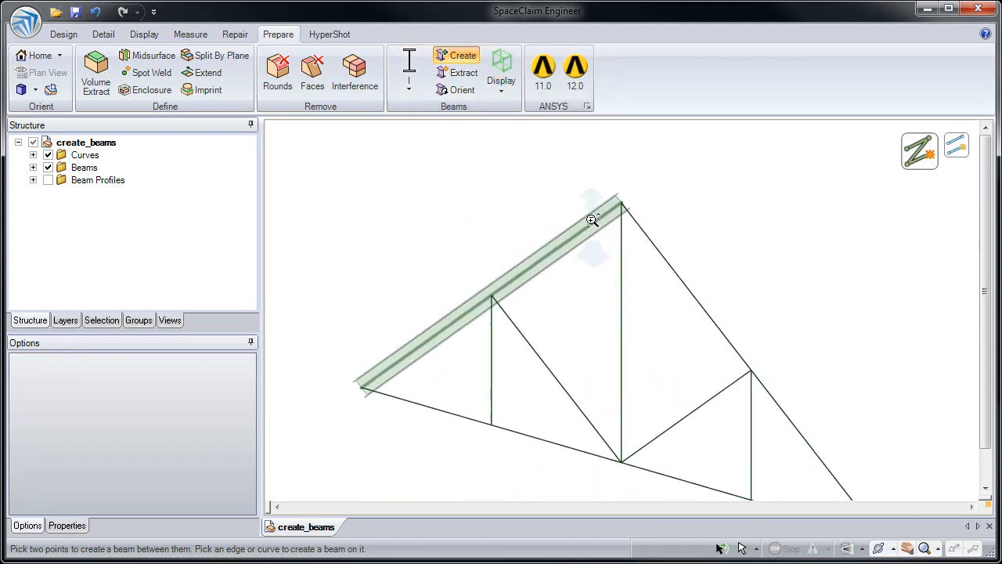
{"action": "scroll", "coordinate": [592, 227], "scroll_direction": "down", "scroll_amount": 2}
Create I-section beams on the truss's right sloping, central vertical, bottom chord and short left vertical curves
{"action": "left_click", "coordinate": [648, 245]}
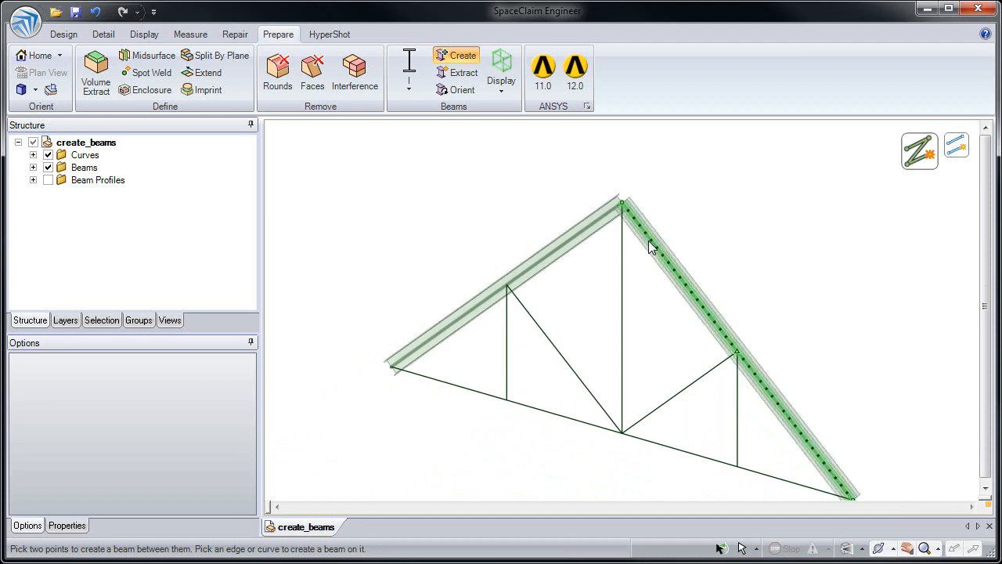
{"action": "left_click", "coordinate": [620, 255]}
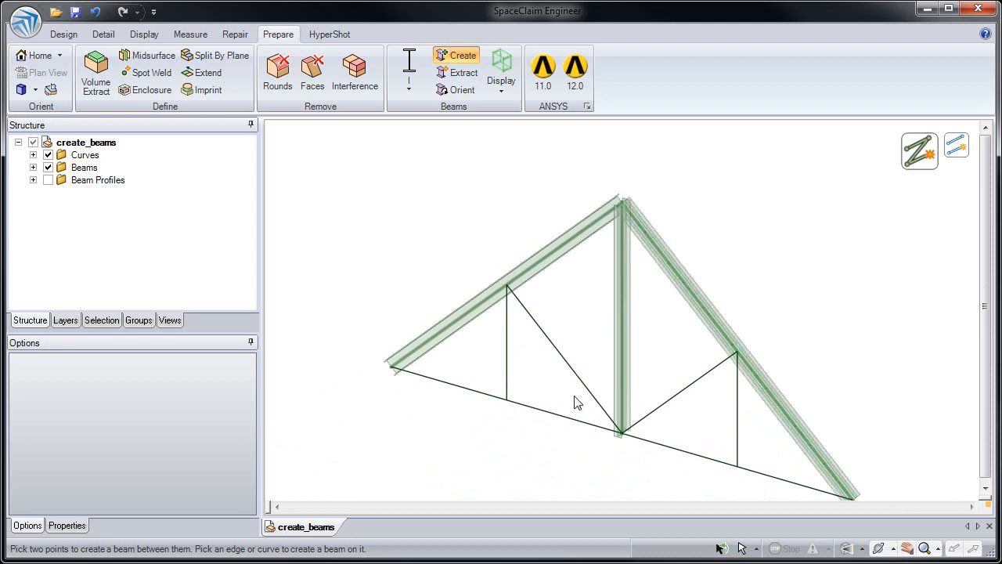
{"action": "left_click", "coordinate": [567, 416]}
{"action": "middle_click_drag", "start_coordinate": [583, 306], "coordinate": [565, 280], "text": "shift"}
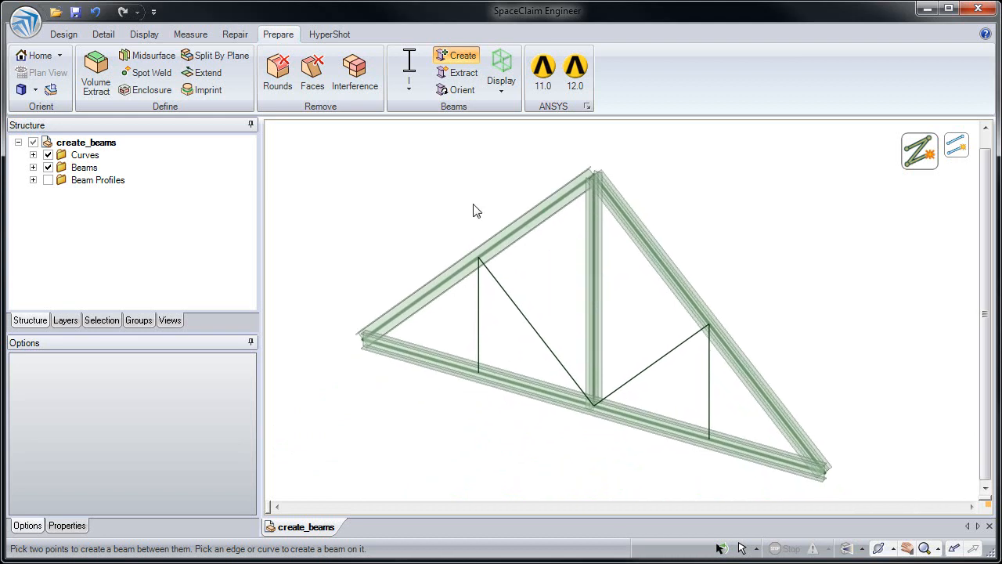
{"action": "left_click", "coordinate": [478, 306]}
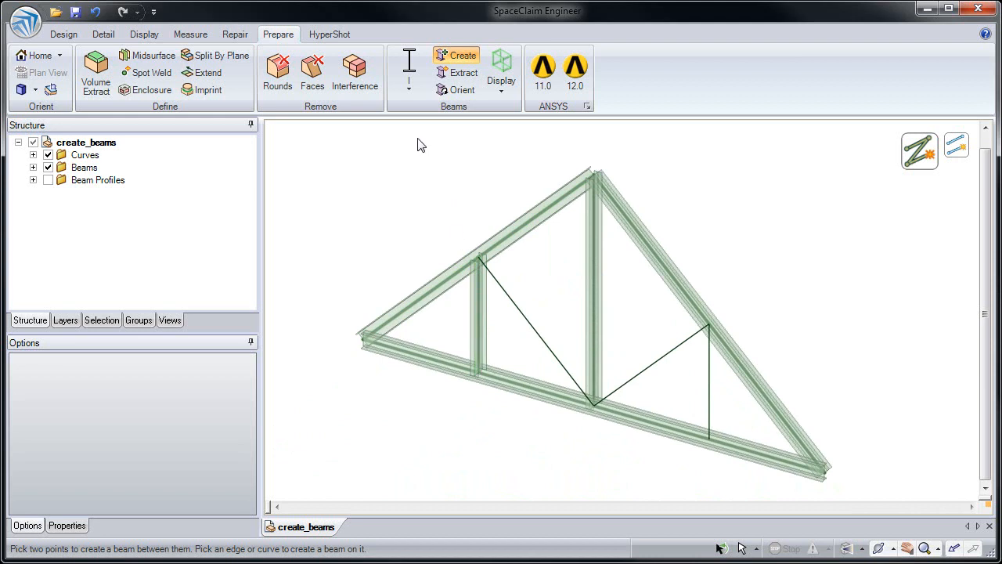
Switch the beam profile to the T-section, recreate the short left vertical beam with it, and inspect its upper end
{"action": "left_click", "coordinate": [409, 90]}
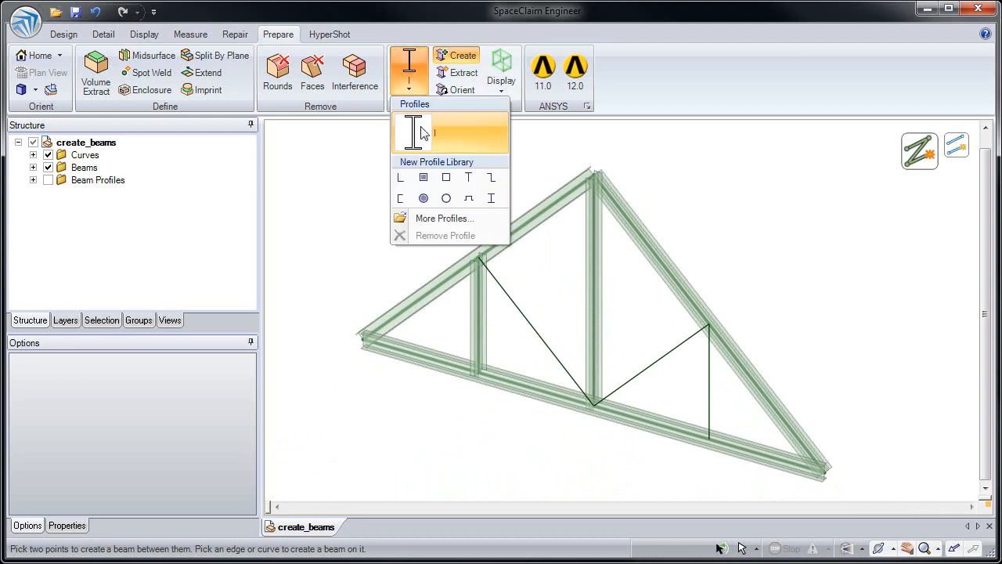
{"action": "left_click", "coordinate": [466, 180]}
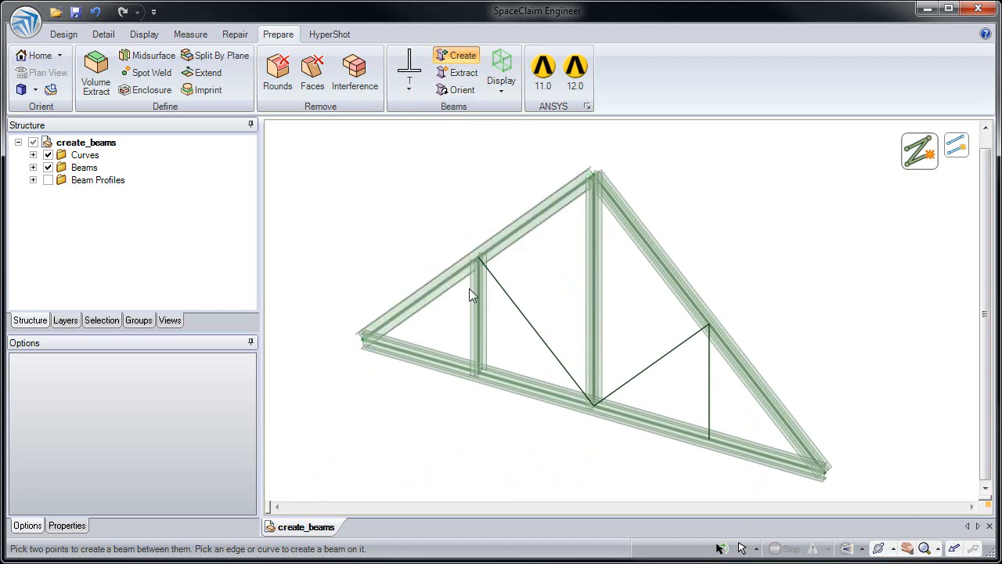
{"action": "left_click", "coordinate": [479, 307]}
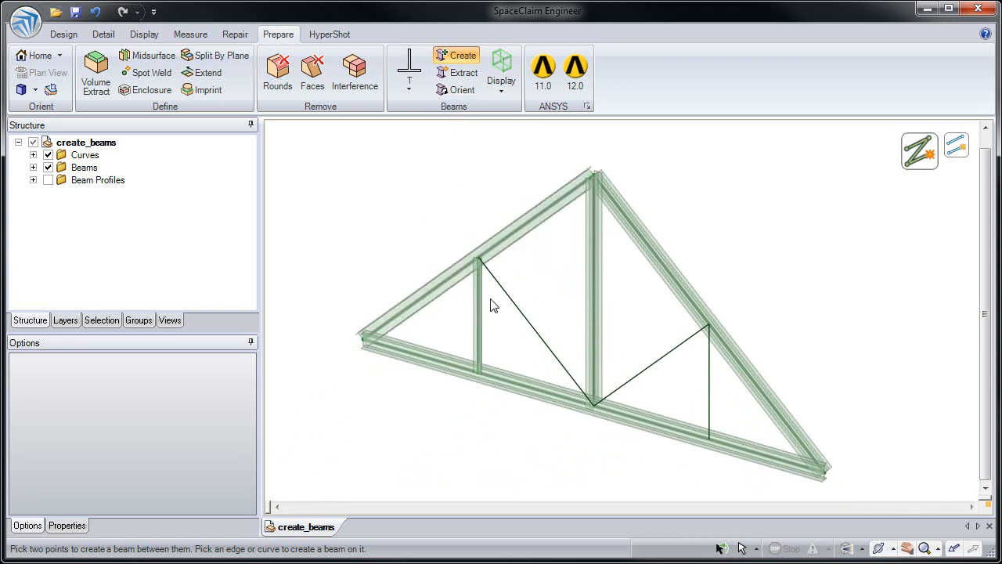
{"action": "left_click", "coordinate": [496, 317]}
{"action": "scroll", "coordinate": [496, 317], "scroll_direction": "up", "scroll_amount": 5}
{"action": "middle_click_drag", "start_coordinate": [503, 457], "coordinate": [504, 467], "text": "shift"}
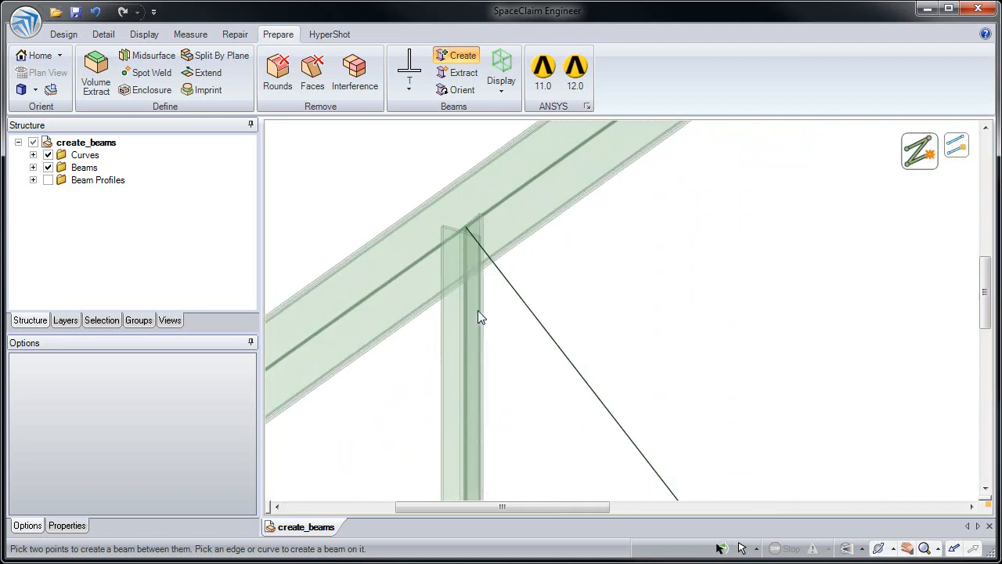
{"action": "middle_click_drag", "start_coordinate": [494, 336], "coordinate": [450, 183], "text": "shift"}
{"action": "middle_click_drag", "start_coordinate": [487, 231], "coordinate": [444, 158], "text": "ctrl"}
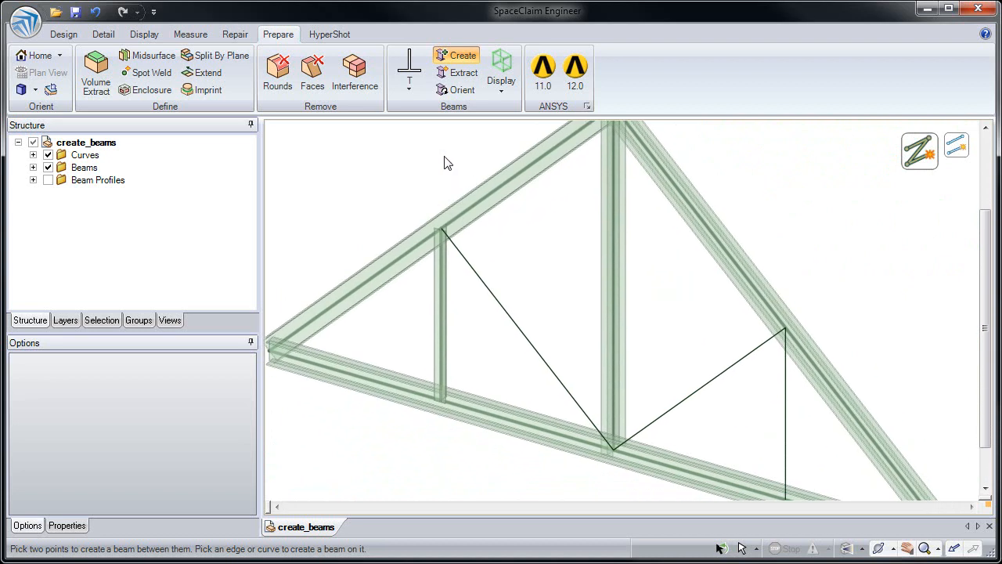
{"action": "key", "text": "Escape"}
Create T-section beams on the truss's two inner diagonal curves and the short right vertical curve
{"action": "left_click", "coordinate": [486, 288]}
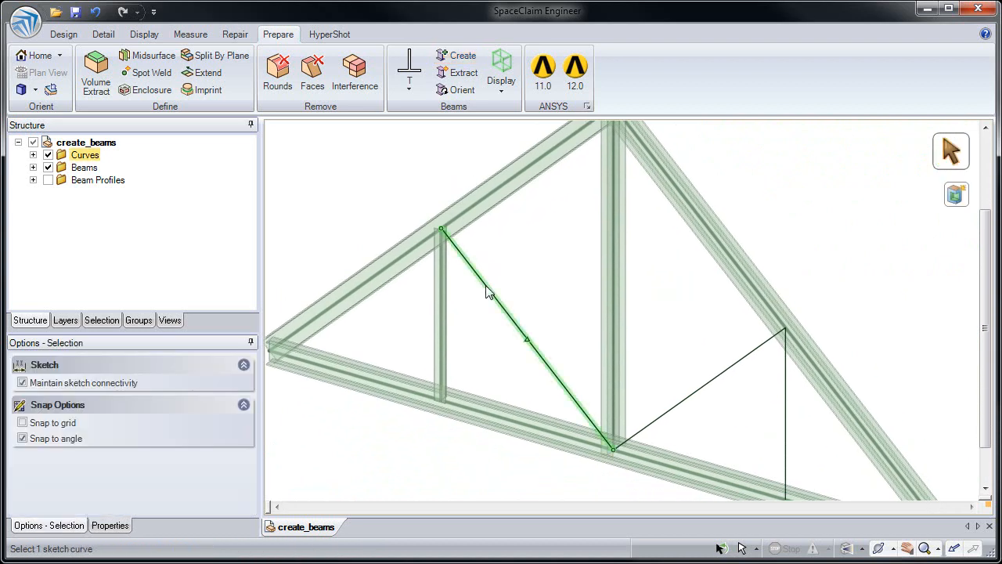
{"action": "left_click", "coordinate": [714, 379], "text": "ctrl"}
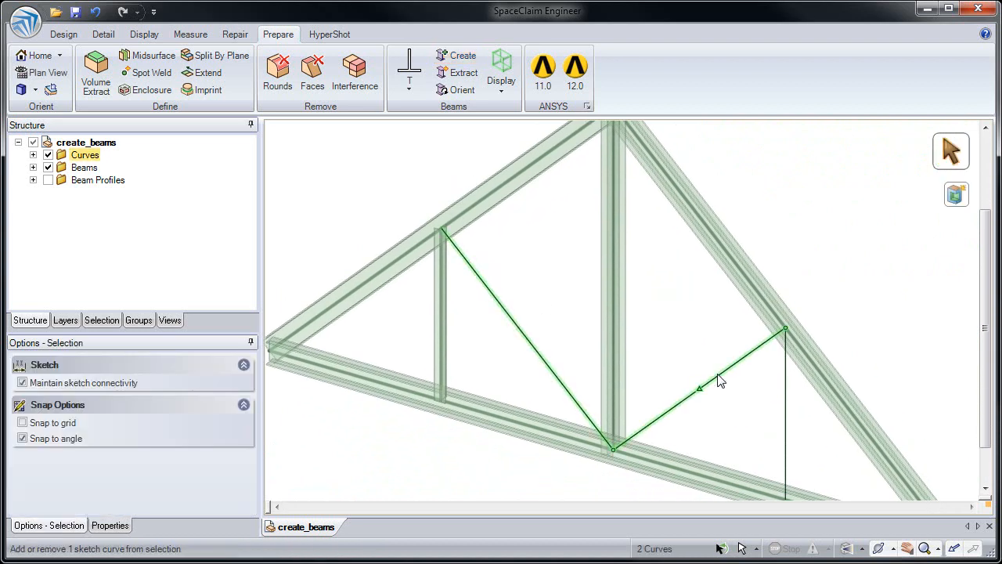
{"action": "left_click", "coordinate": [784, 389], "text": "ctrl"}
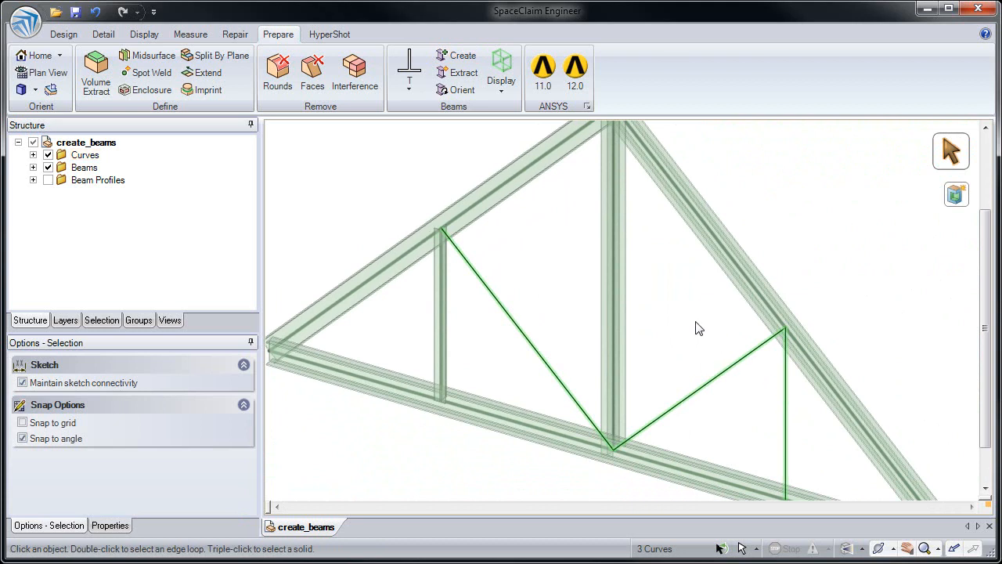
{"action": "left_click", "coordinate": [462, 57]}
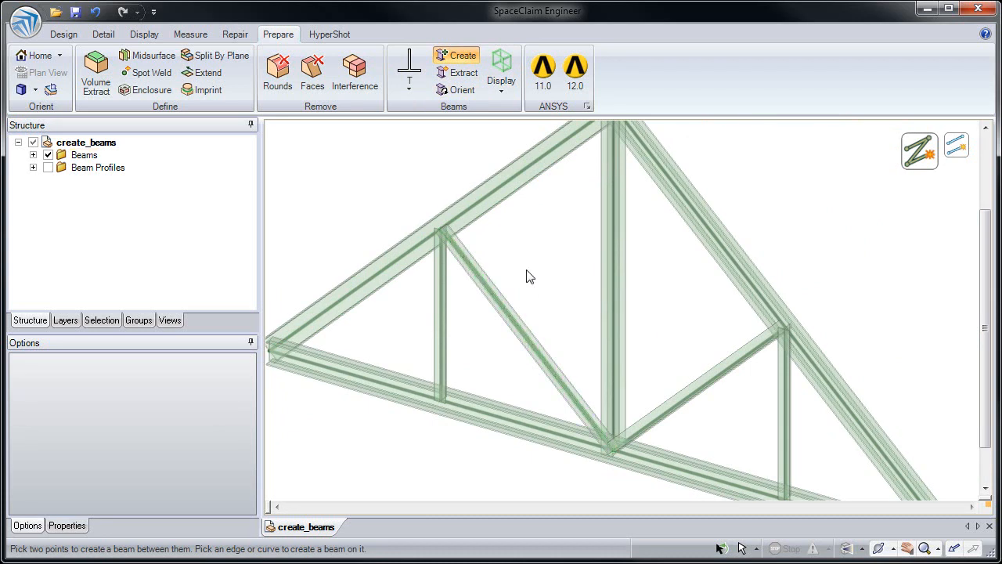
{"action": "key", "text": "Escape"}
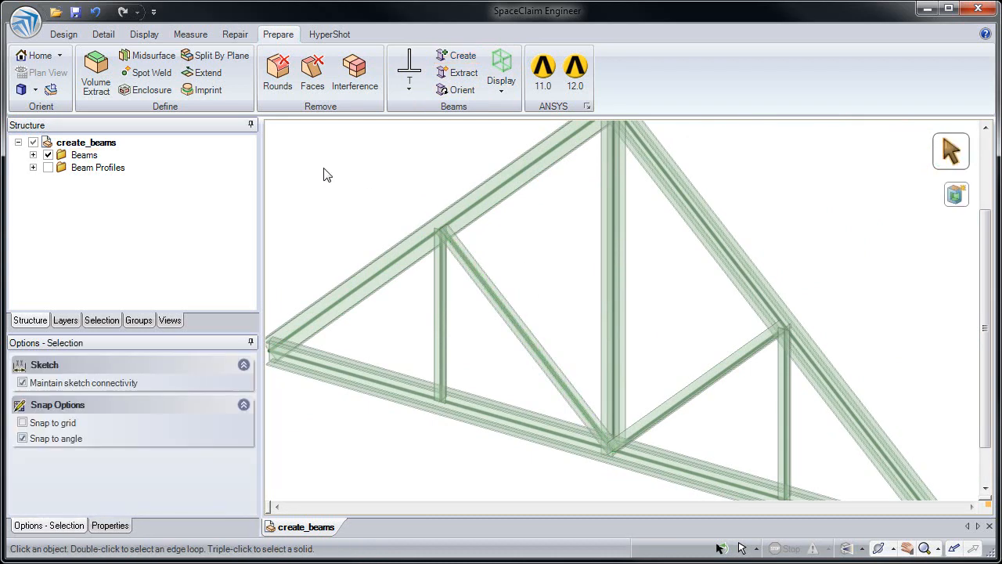
Open the I beam profile for editing and set its driving dimension W1 to 0.2 m
{"action": "left_click", "coordinate": [33, 167]}
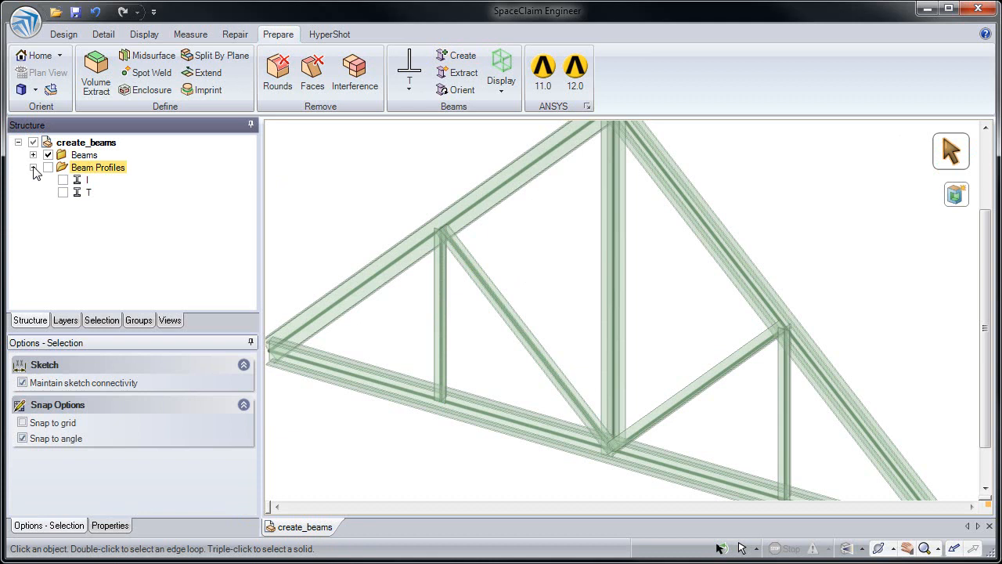
{"action": "right_click", "coordinate": [89, 190]}
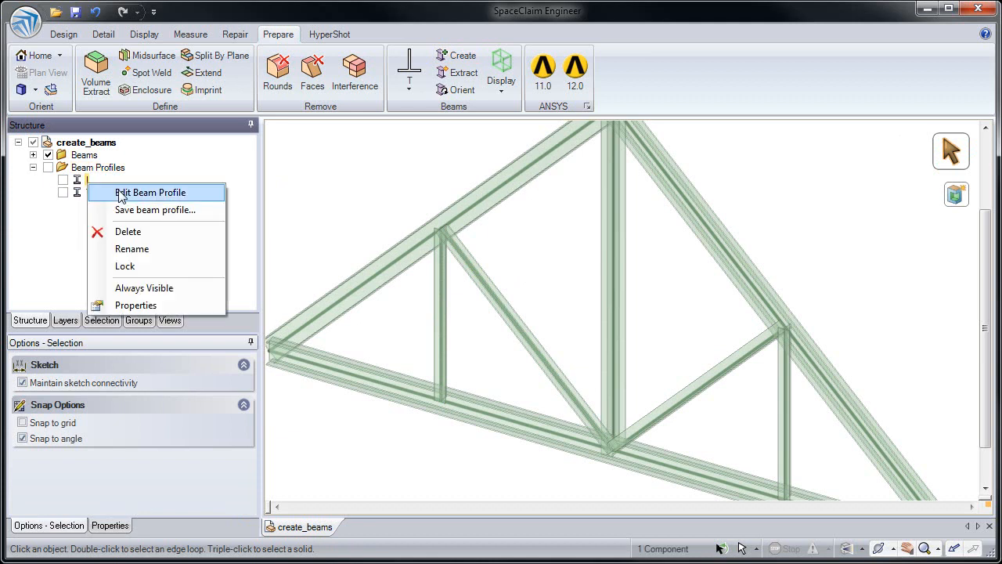
{"action": "left_click", "coordinate": [119, 193]}
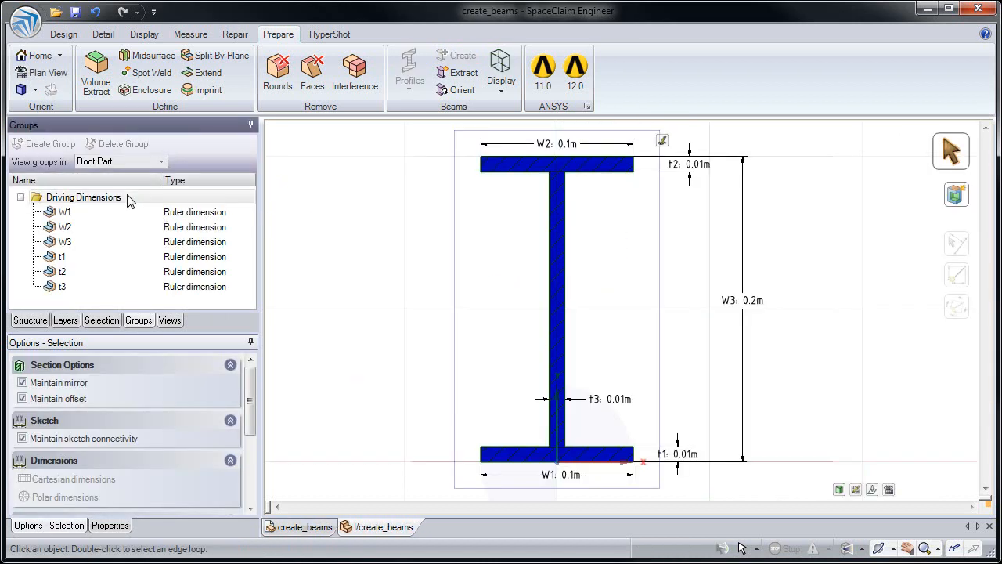
{"action": "left_click", "coordinate": [399, 233]}
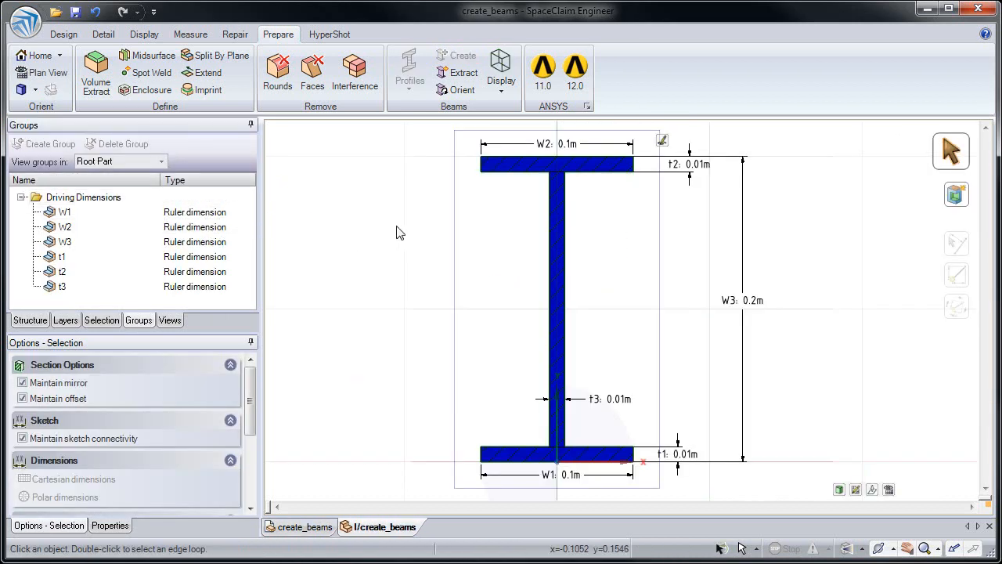
{"action": "left_click", "coordinate": [208, 218]}
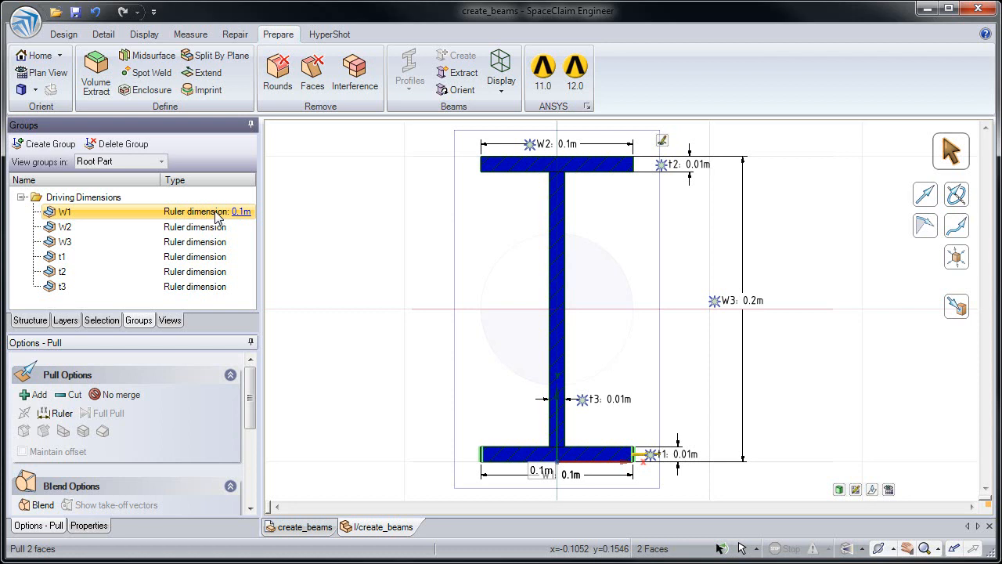
{"action": "left_click", "coordinate": [238, 212]}
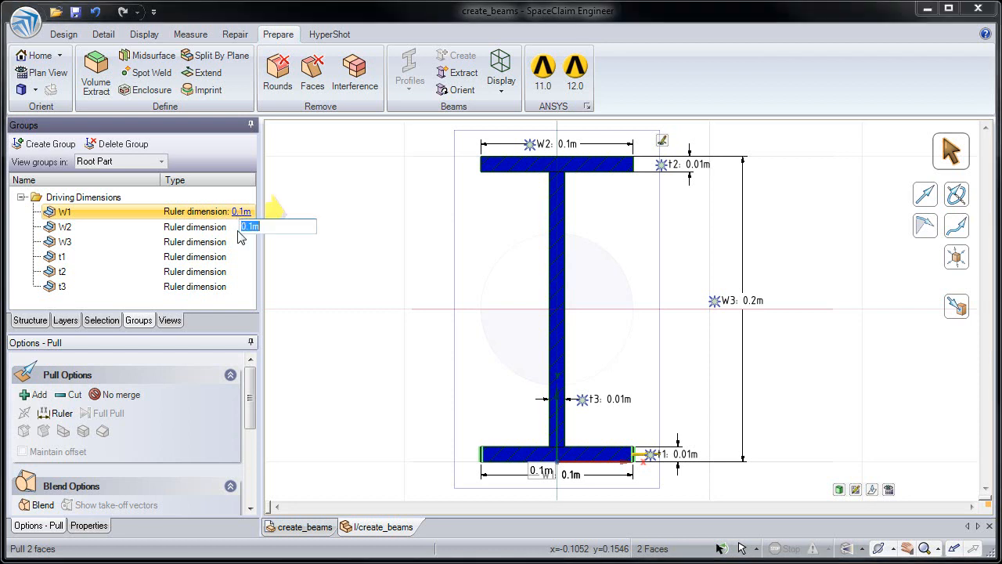
{"action": "key", "text": "Return"}
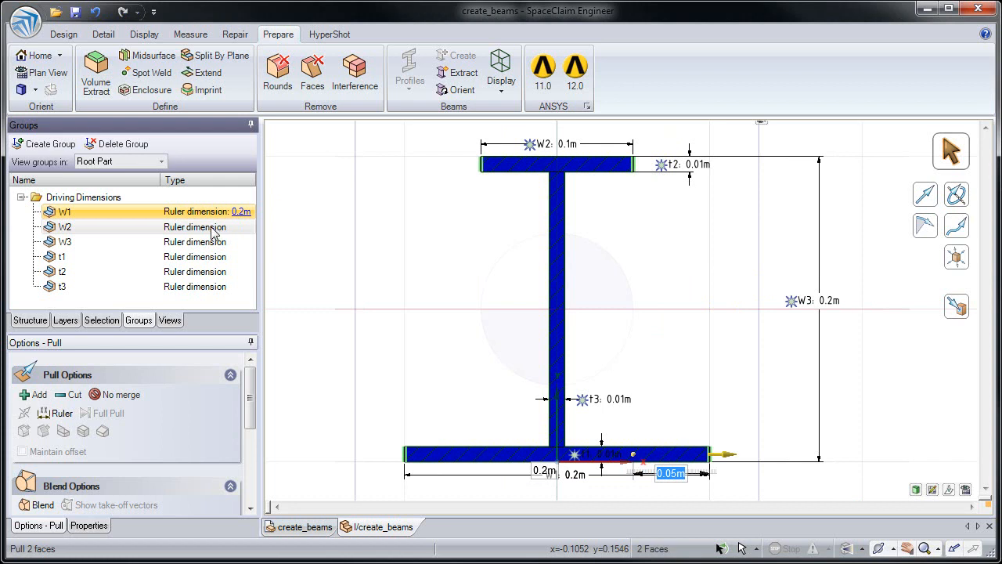
Set the I profile's driving dimension W2 to 0.2 m and clear the selection
{"action": "left_click", "coordinate": [211, 229]}
{"action": "left_click", "coordinate": [239, 226]}
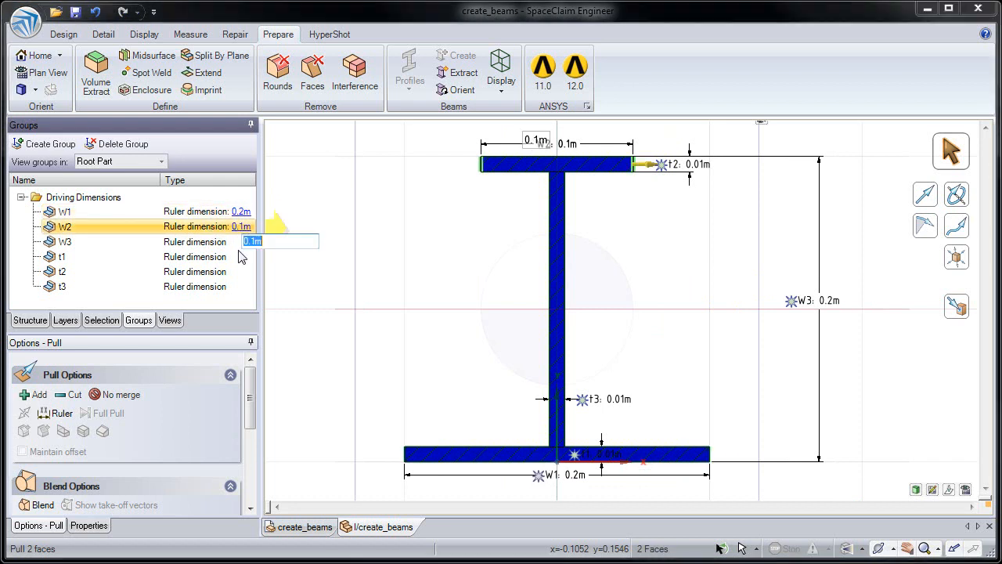
{"action": "type", "text": "0.2"}
{"action": "key", "text": "Return"}
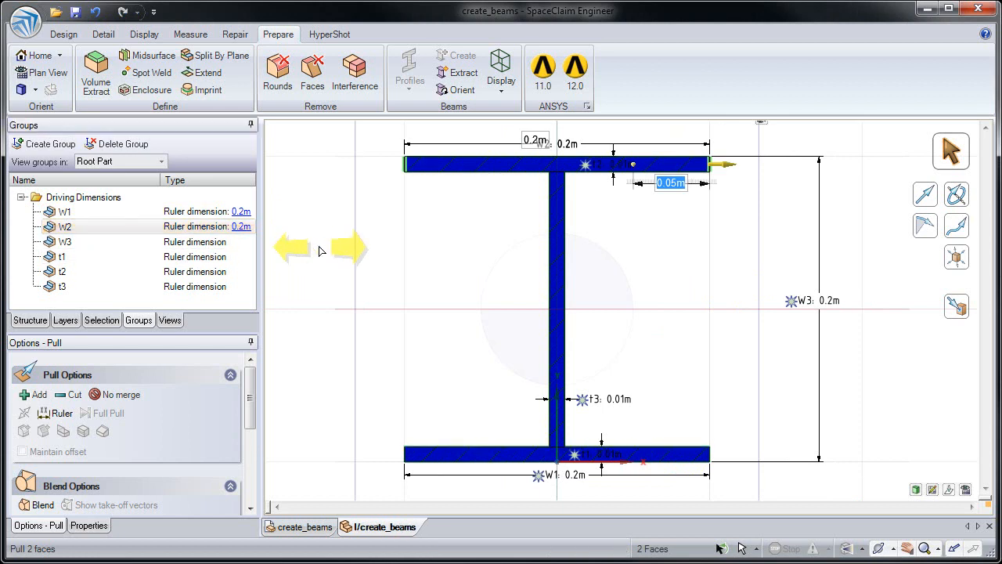
{"action": "key", "text": "Escape"}
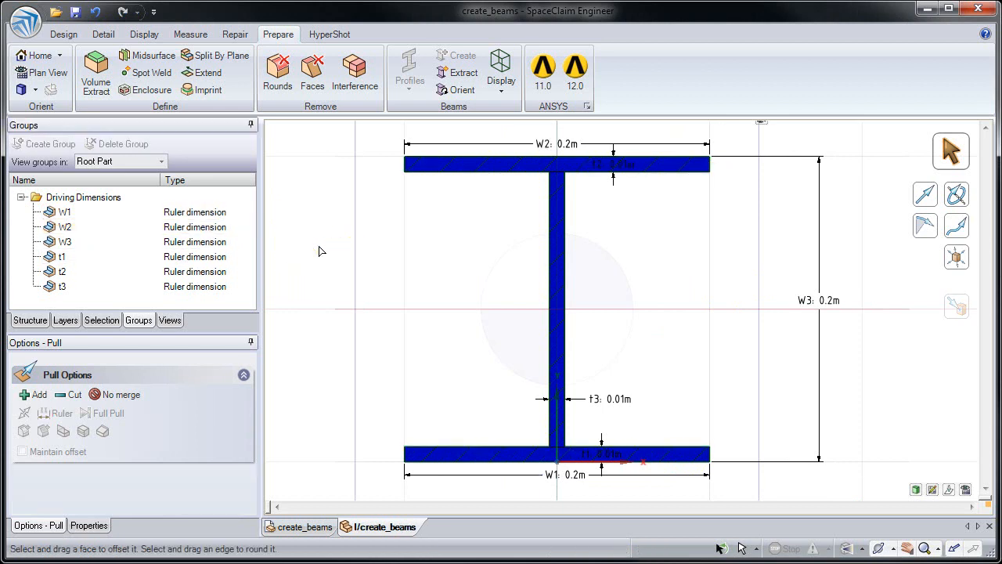
Move the I profile's upper flange about 0.098 m down towards the lower flange
{"action": "left_click", "coordinate": [71, 35]}
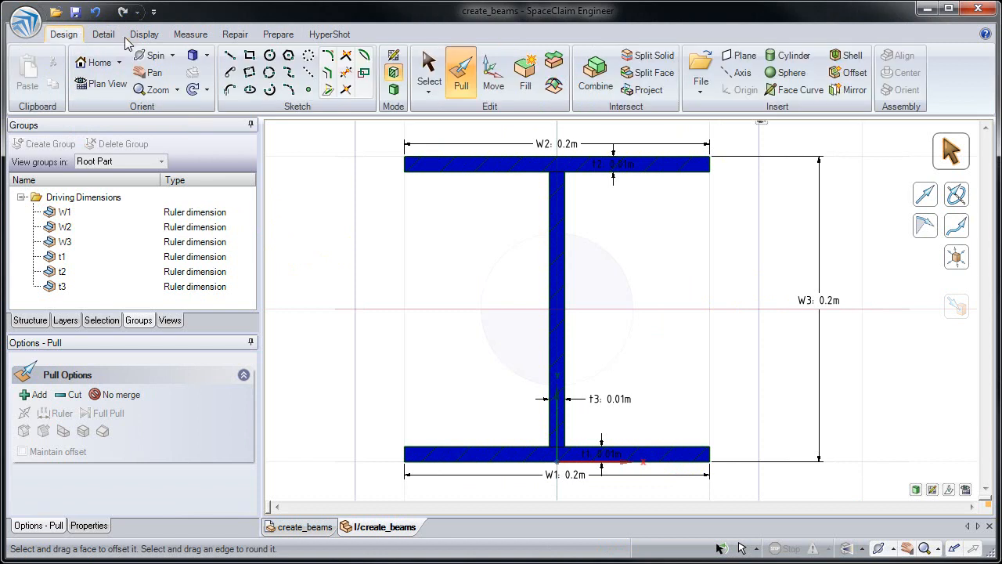
{"action": "left_click", "coordinate": [490, 84]}
{"action": "left_click_drag", "start_coordinate": [378, 127], "coordinate": [750, 227]}
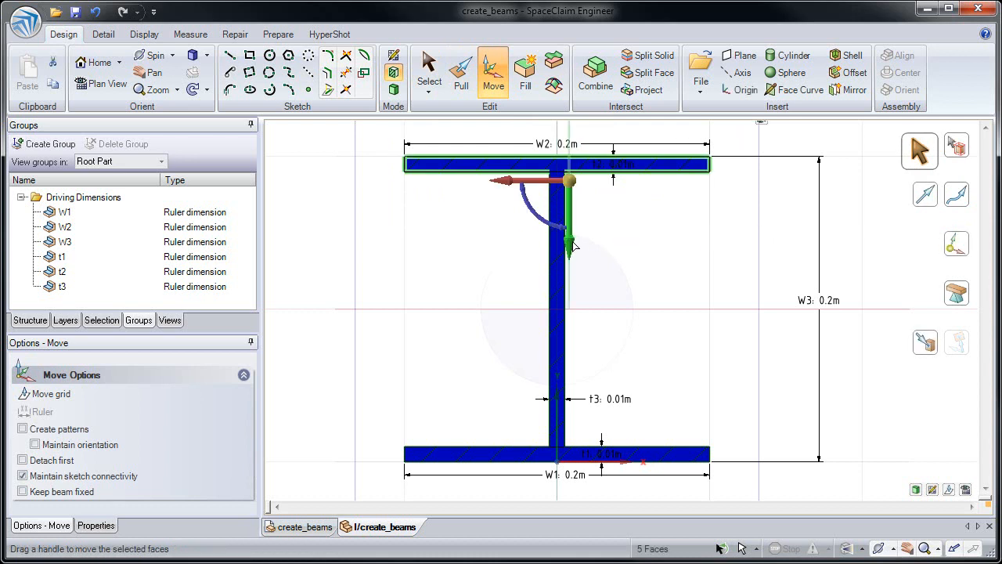
{"action": "left_click_drag", "start_coordinate": [570, 254], "coordinate": [569, 399]}
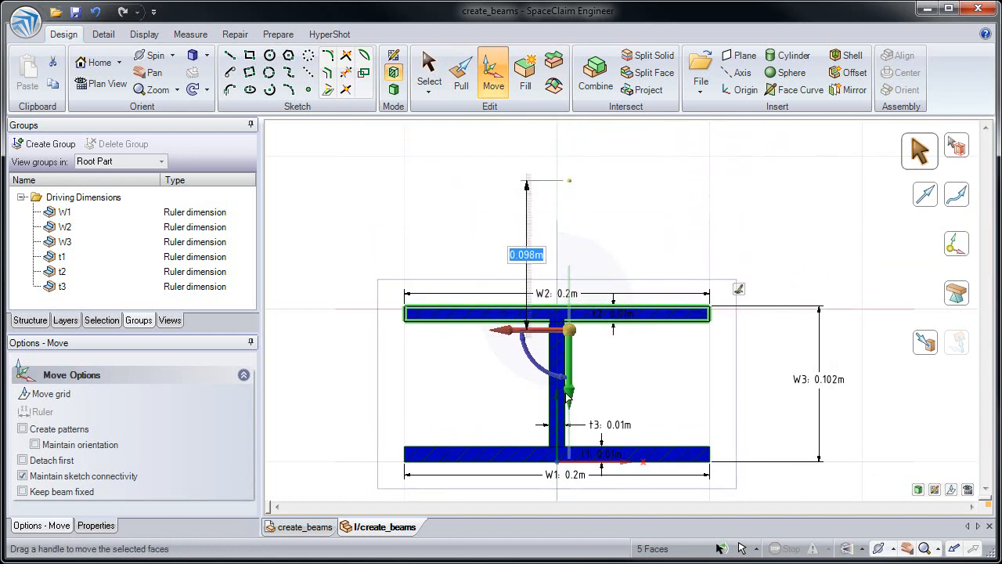
{"action": "left_click", "coordinate": [387, 248]}
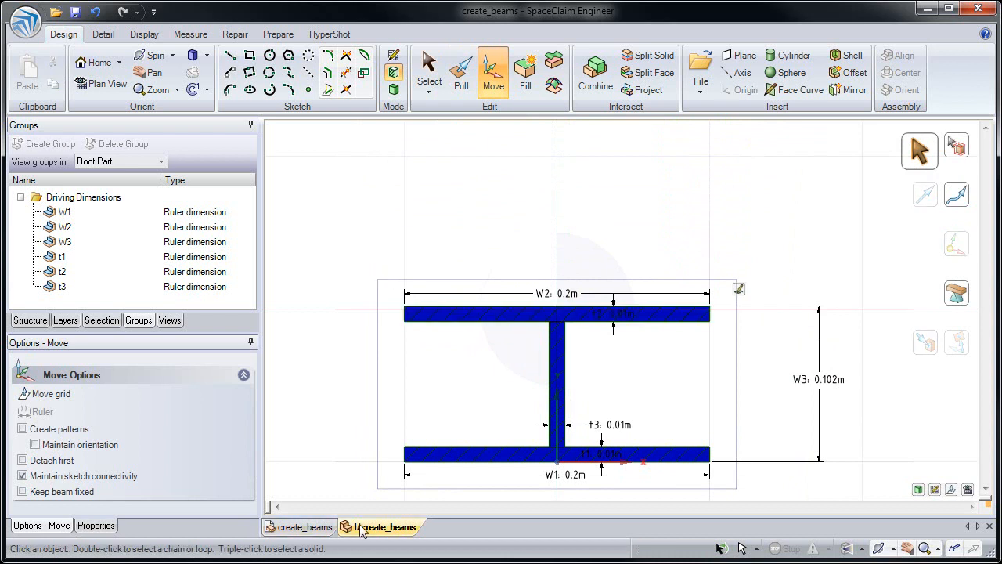
Return to the create_beams model and inspect the updated I-section beams around the truss's apex
{"action": "left_click", "coordinate": [305, 526]}
{"action": "middle_click_drag", "start_coordinate": [646, 158], "coordinate": [614, 256], "text": "shift"}
{"action": "middle_click_drag", "start_coordinate": [608, 210], "coordinate": [526, 426], "text": "ctrl"}
{"action": "middle_click_drag", "start_coordinate": [486, 249], "coordinate": [494, 268]}
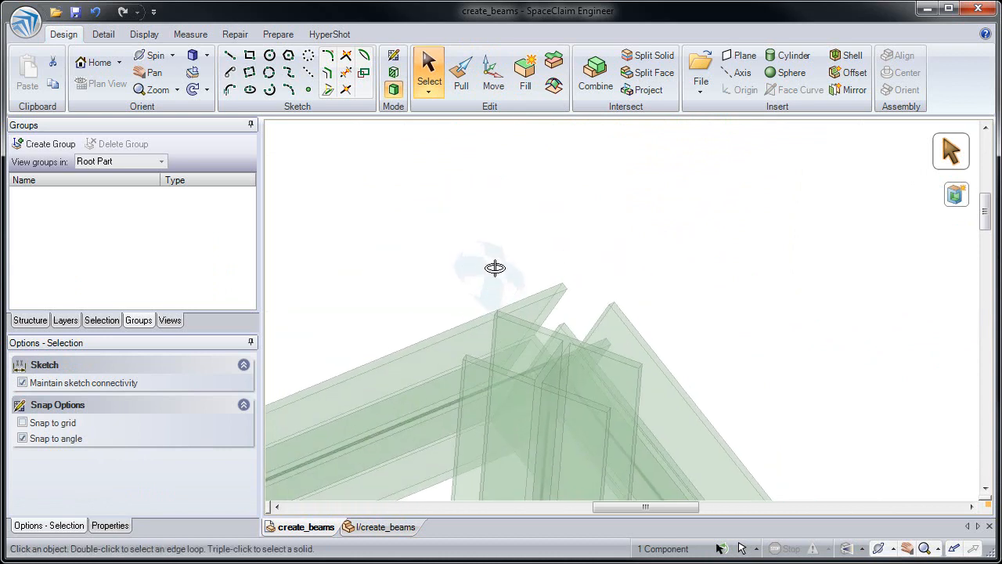
{"action": "middle_click_drag", "start_coordinate": [552, 360], "coordinate": [494, 137]}
{"action": "middle_click_drag", "start_coordinate": [572, 352], "coordinate": [633, 271]}
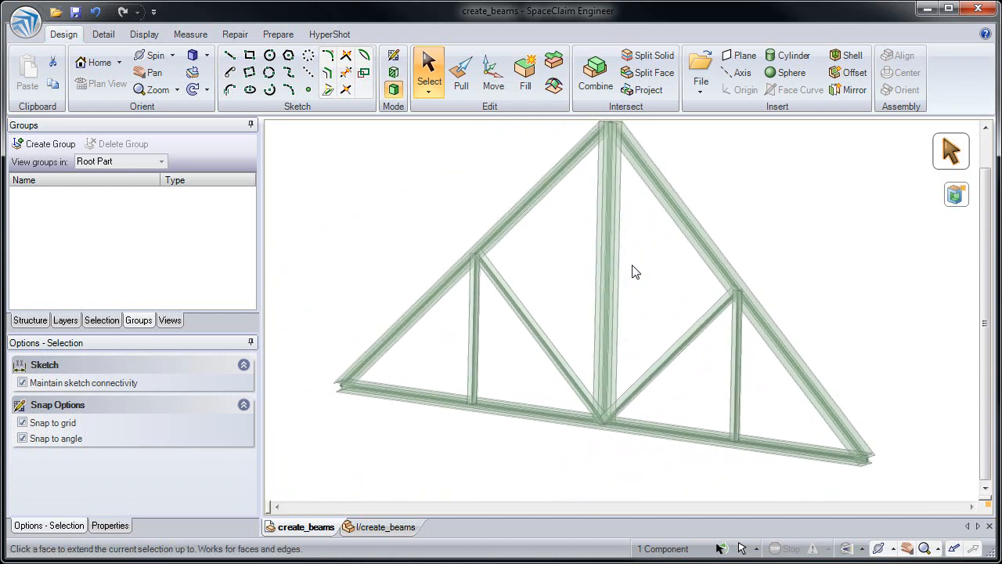
Start the beam Orient tool and try rotating the bottom chord beam freehand about its axis
{"action": "left_click", "coordinate": [30, 320]}
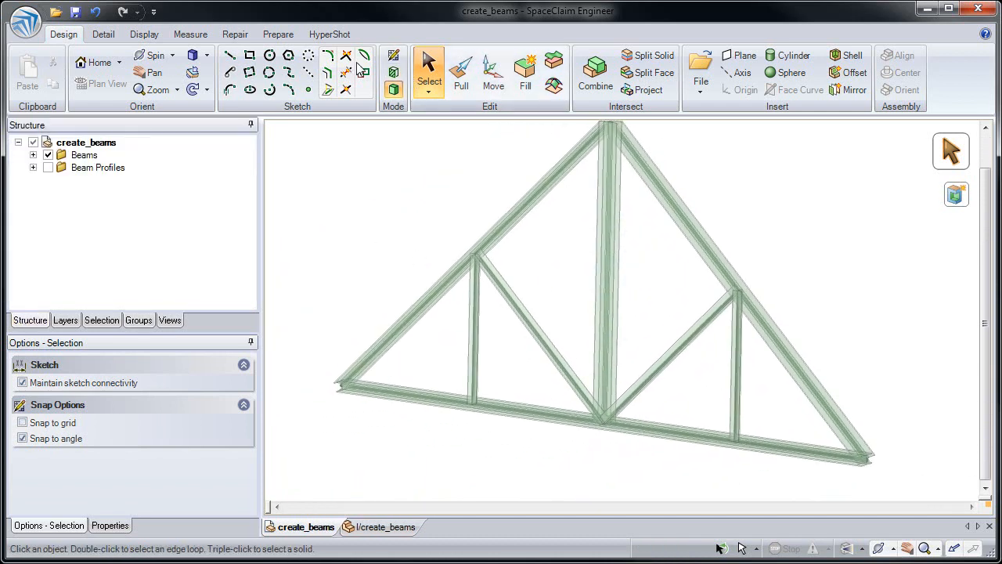
{"action": "left_click", "coordinate": [278, 34]}
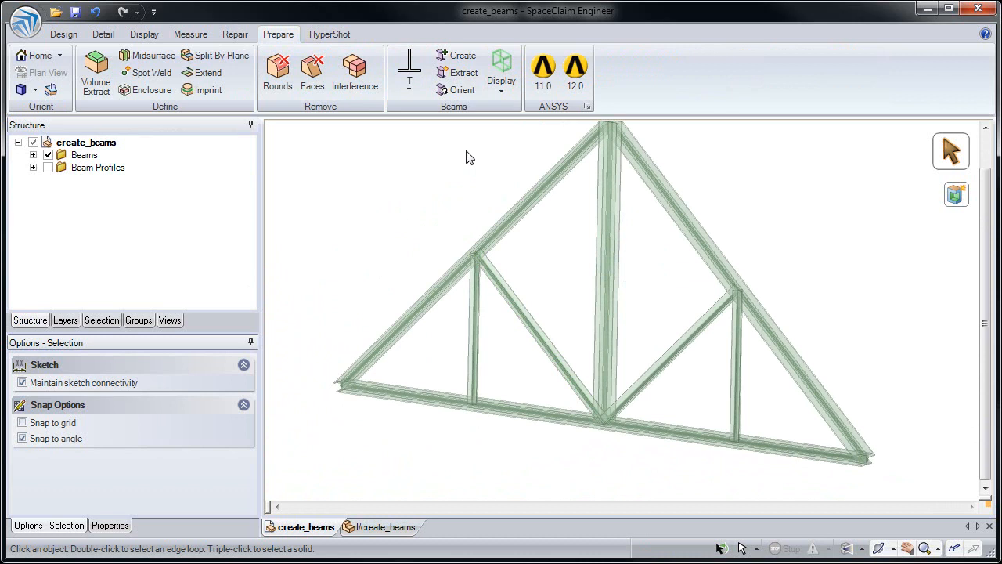
{"action": "left_click", "coordinate": [460, 90]}
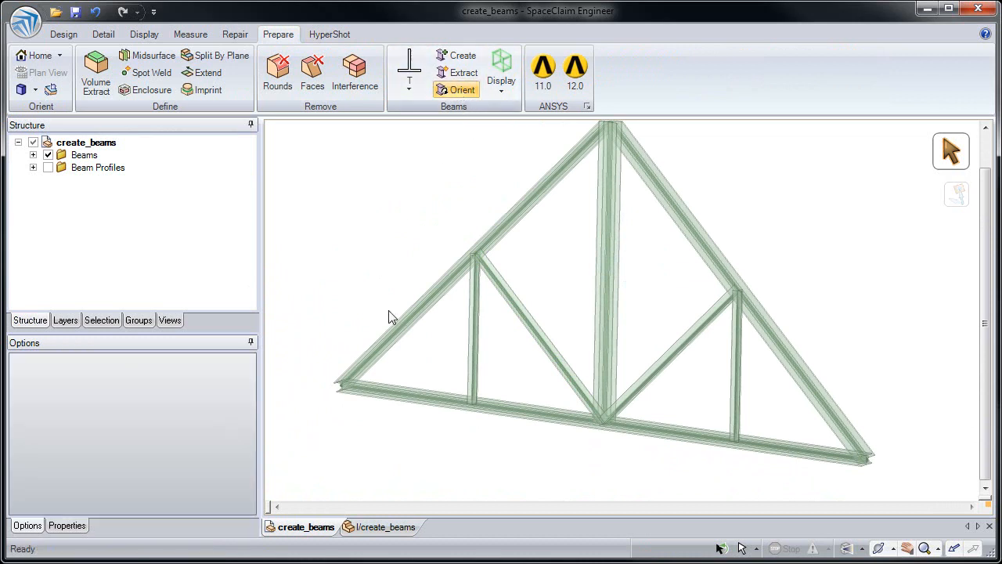
{"action": "scroll", "coordinate": [389, 365], "scroll_direction": "up", "scroll_amount": 5}
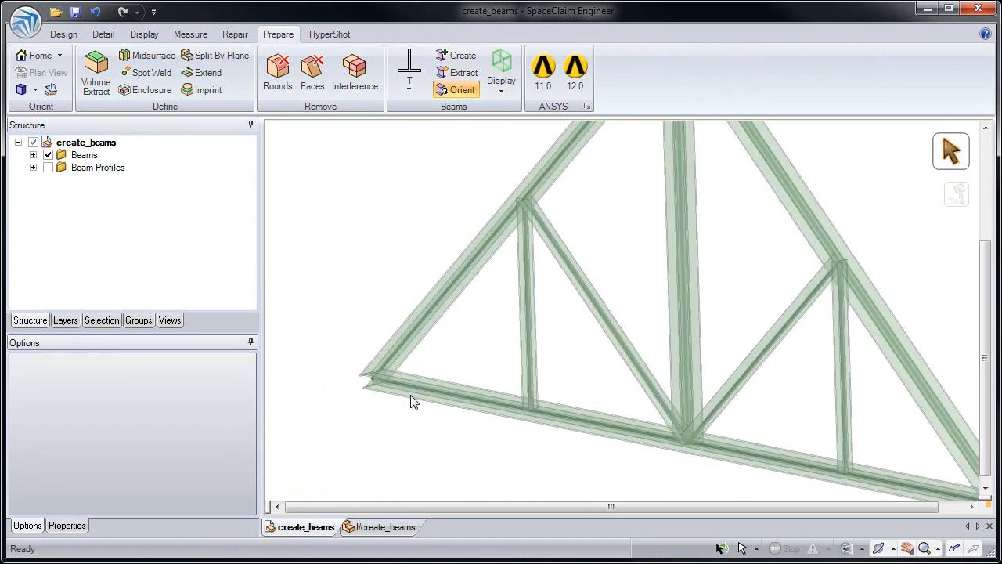
{"action": "left_click", "coordinate": [411, 386]}
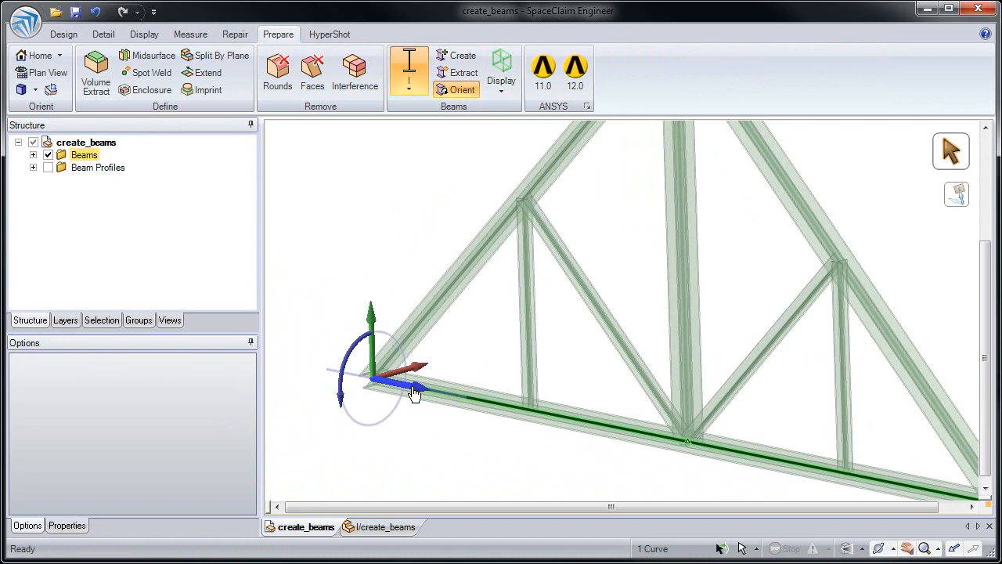
{"action": "left_click_drag", "start_coordinate": [352, 361], "coordinate": [329, 431]}
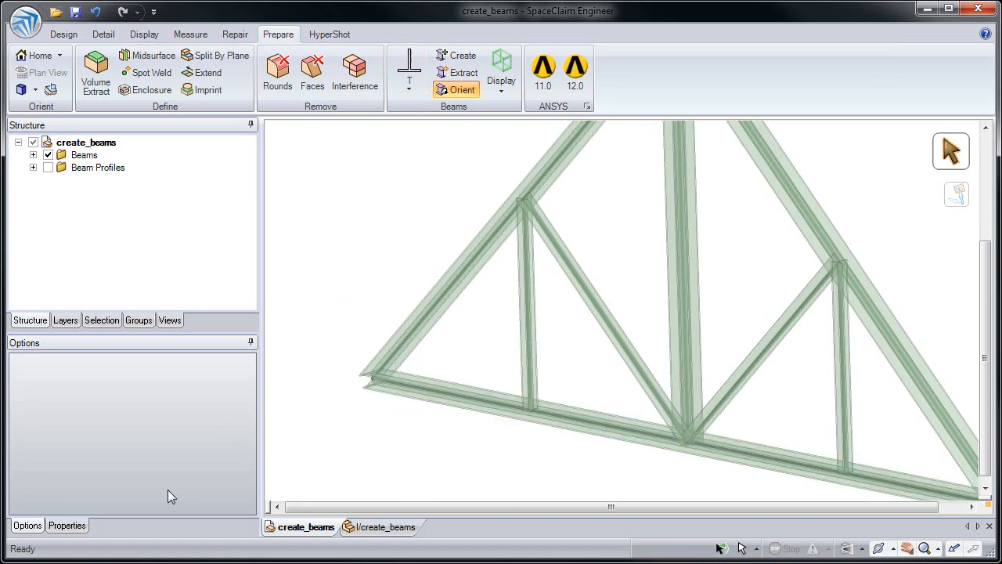
Show the beam properties and rotate the bottom chord beam 90° about its axis
{"action": "left_click", "coordinate": [66, 525]}
{"action": "left_click", "coordinate": [411, 388]}
{"action": "left_click_drag", "start_coordinate": [337, 391], "coordinate": [376, 307]}
{"action": "type", "text": "90"}
{"action": "key", "text": "Return"}
{"action": "scroll", "coordinate": [253, 403], "scroll_direction": "up", "scroll_amount": 2}
{"action": "scroll", "coordinate": [253, 403], "scroll_direction": "up", "scroll_amount": 1}
{"action": "left_click_drag", "start_coordinate": [348, 419], "coordinate": [396, 443]}
{"action": "left_click", "coordinate": [389, 433]}
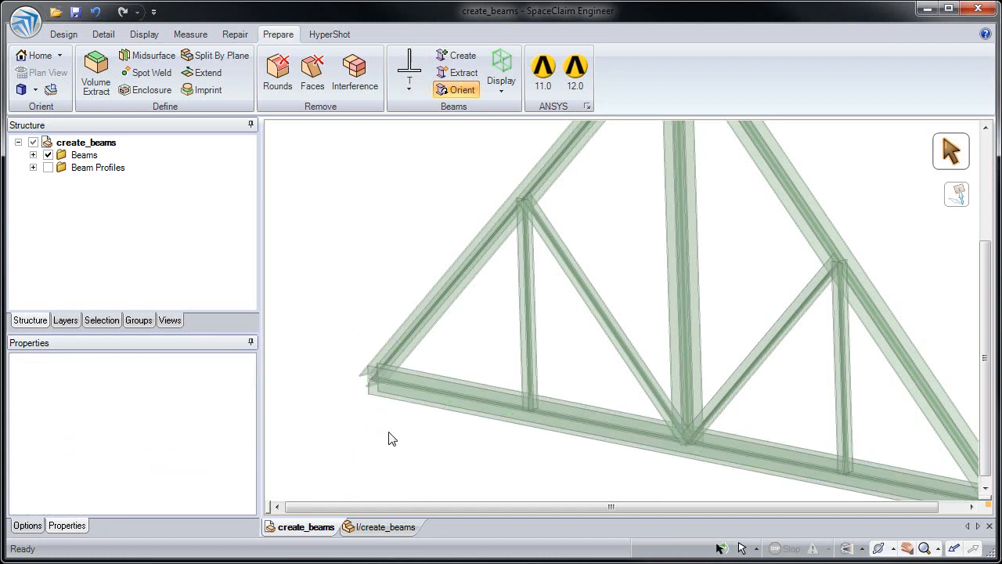
Examine the Section Anchor options available for the bottom chord and left sloping beams together
{"action": "left_click", "coordinate": [410, 385]}
{"action": "left_click", "coordinate": [410, 341], "text": "ctrl"}
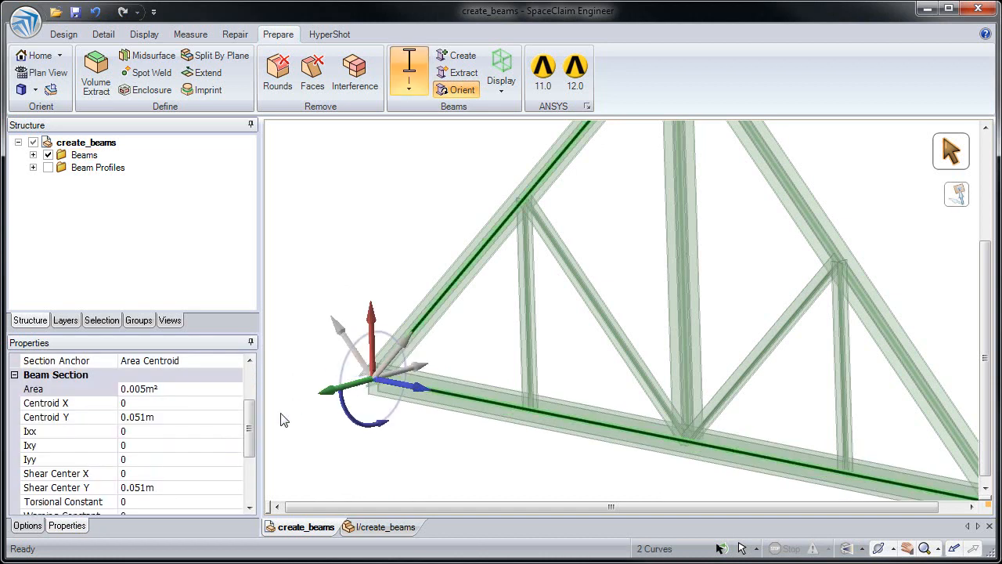
{"action": "left_click_drag", "start_coordinate": [252, 418], "coordinate": [252, 390]}
{"action": "left_click", "coordinate": [227, 429]}
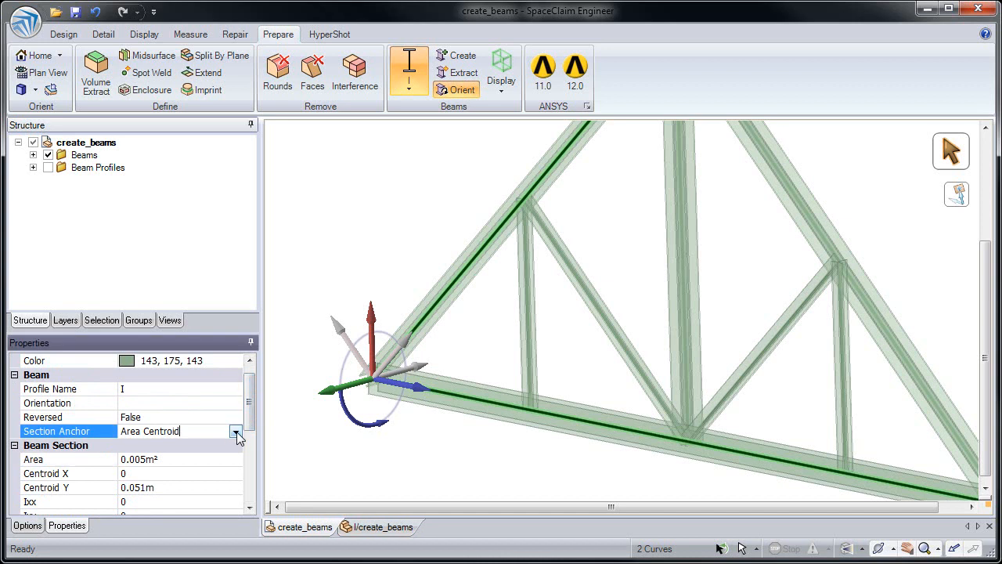
{"action": "left_click", "coordinate": [234, 431]}
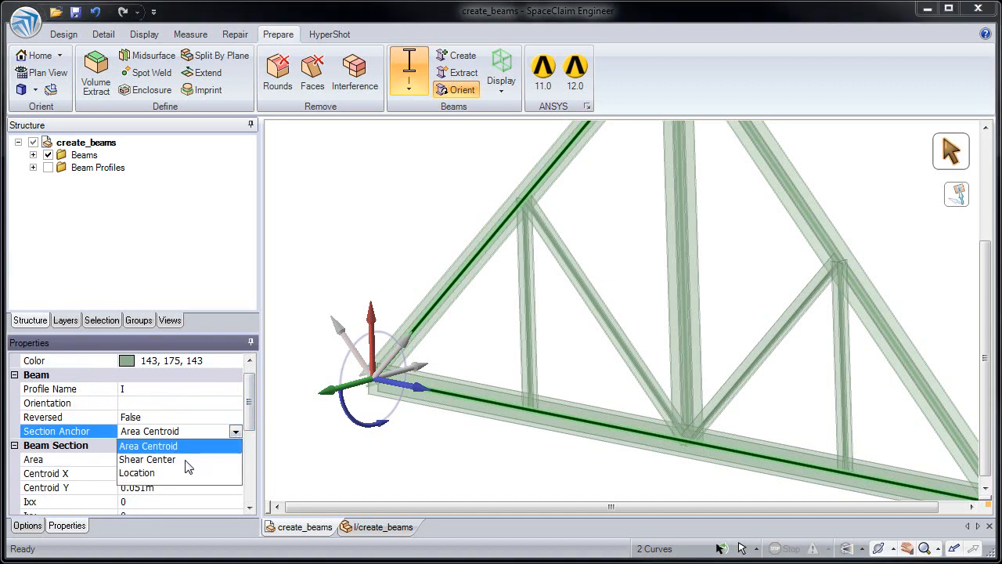
{"action": "left_click", "coordinate": [321, 460]}
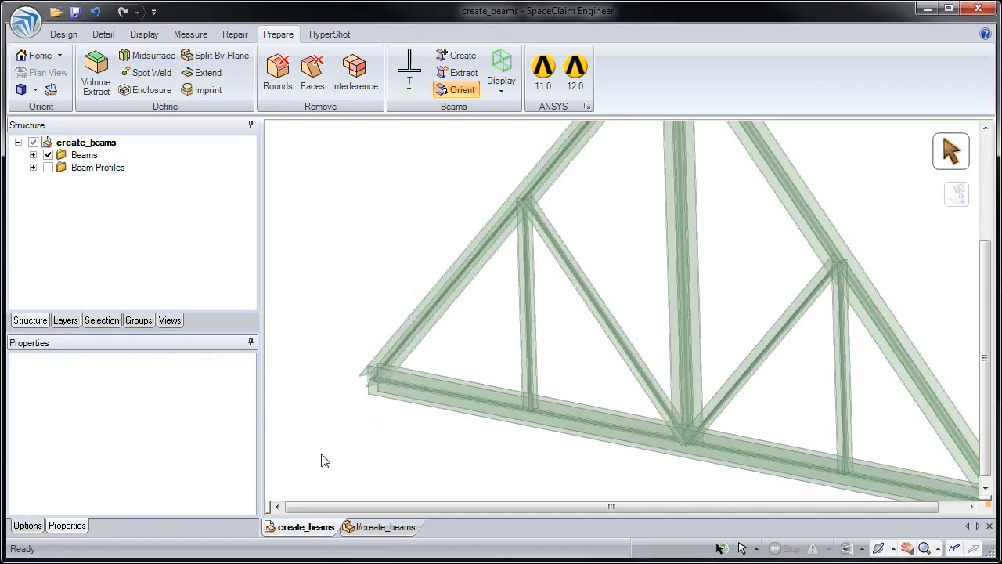
Offset the bottom chord beam's section from its curve to about -0.363 m, -0.051 m and check its Location property
{"action": "left_click", "coordinate": [411, 386]}
{"action": "left_click_drag", "start_coordinate": [374, 335], "coordinate": [362, 379]}
{"action": "left_click", "coordinate": [355, 326]}
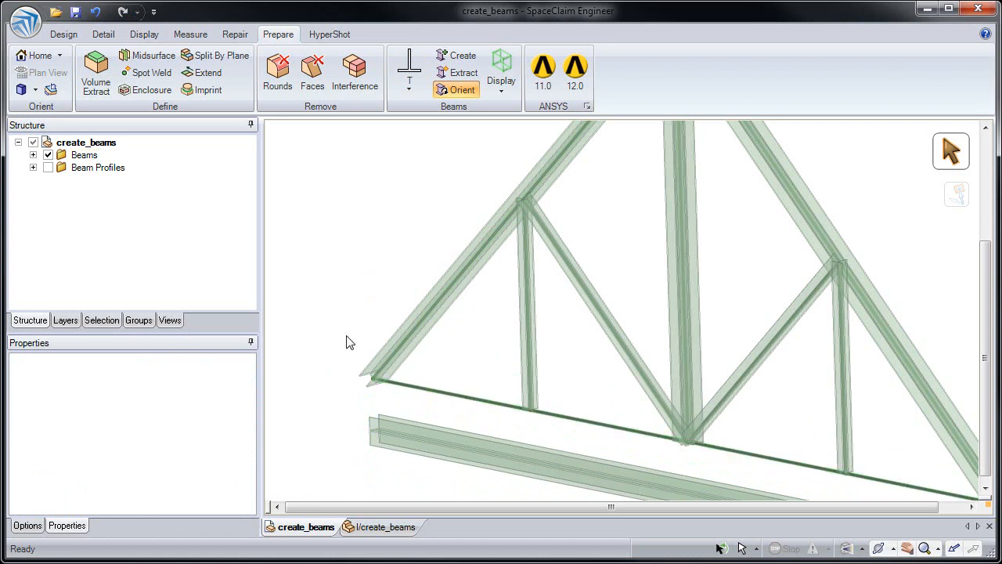
{"action": "left_click", "coordinate": [413, 387]}
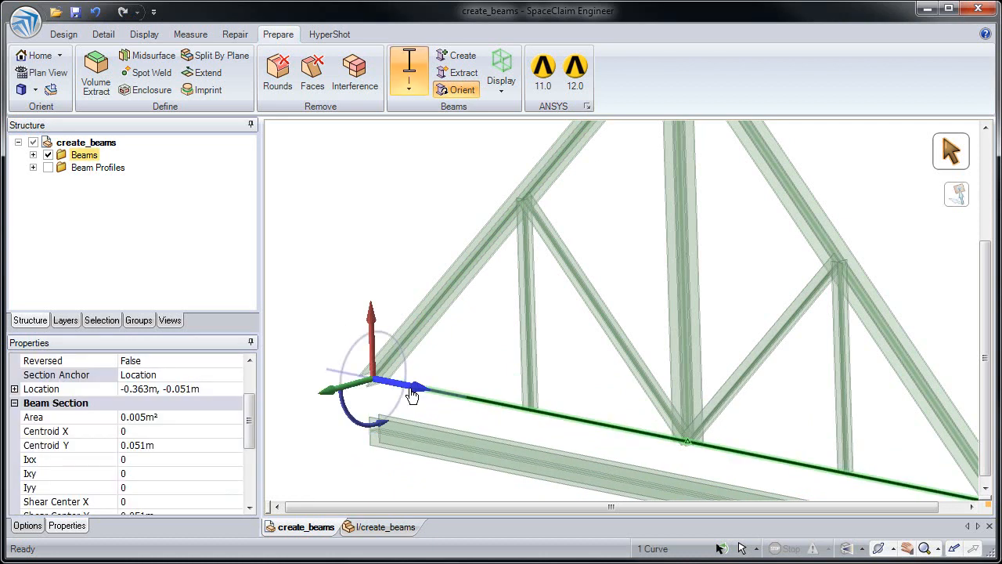
{"action": "scroll", "coordinate": [251, 403], "scroll_direction": "up", "scroll_amount": 1}
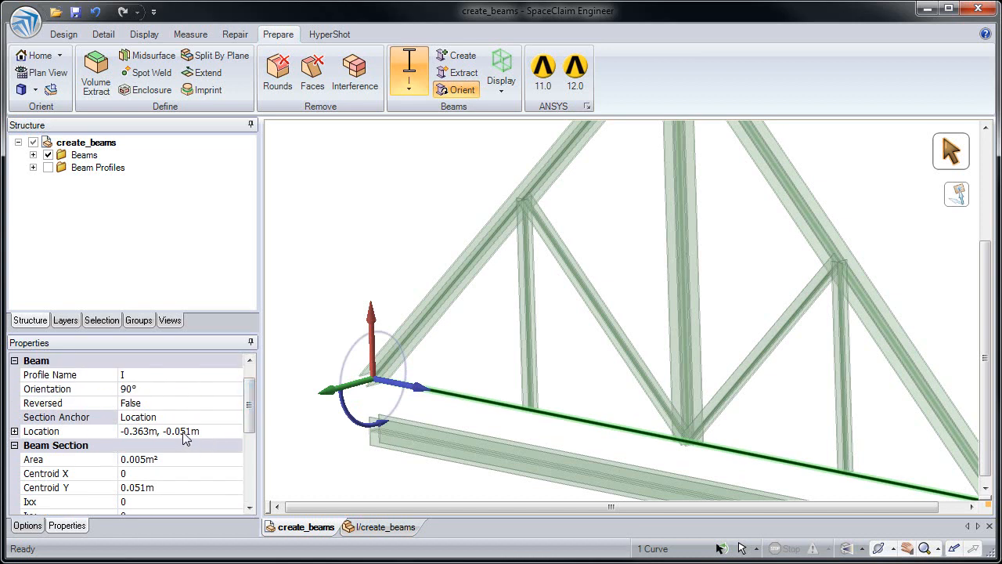
Undo the bottom chord beam's section offset and deselect the beam
{"action": "left_click", "coordinate": [309, 313]}
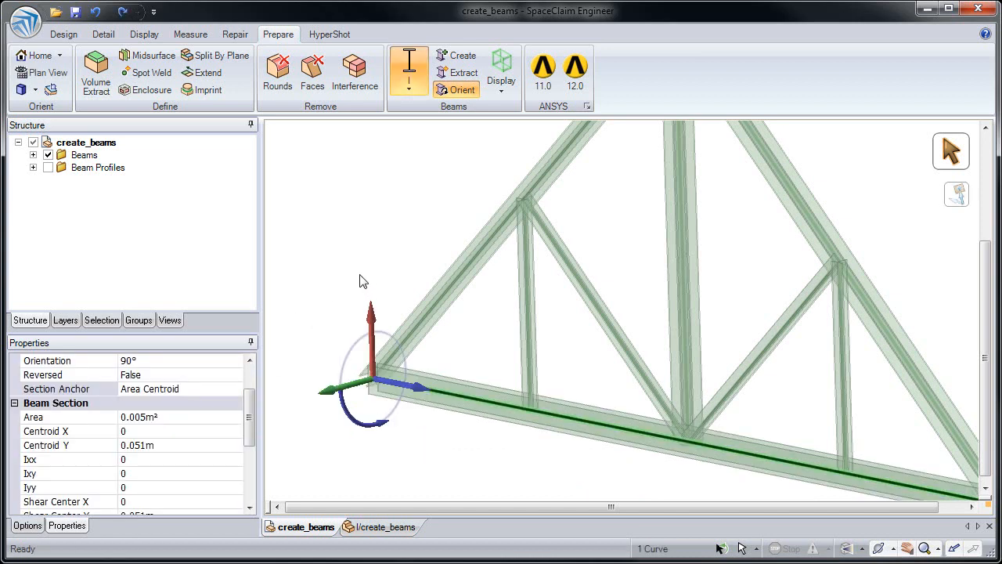
{"action": "left_click", "coordinate": [330, 288]}
{"action": "middle_click_drag", "start_coordinate": [330, 284], "coordinate": [382, 284], "text": "shift"}
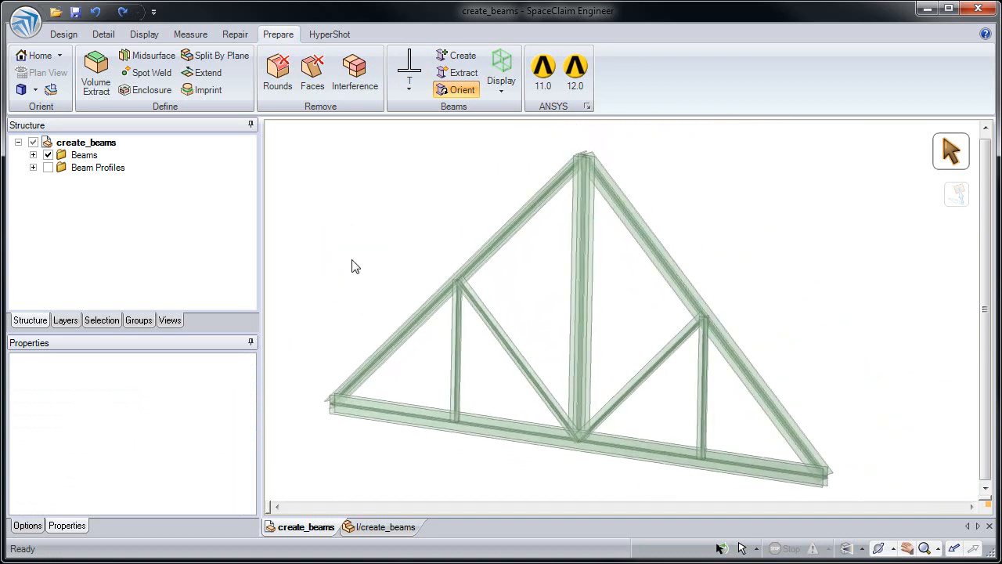